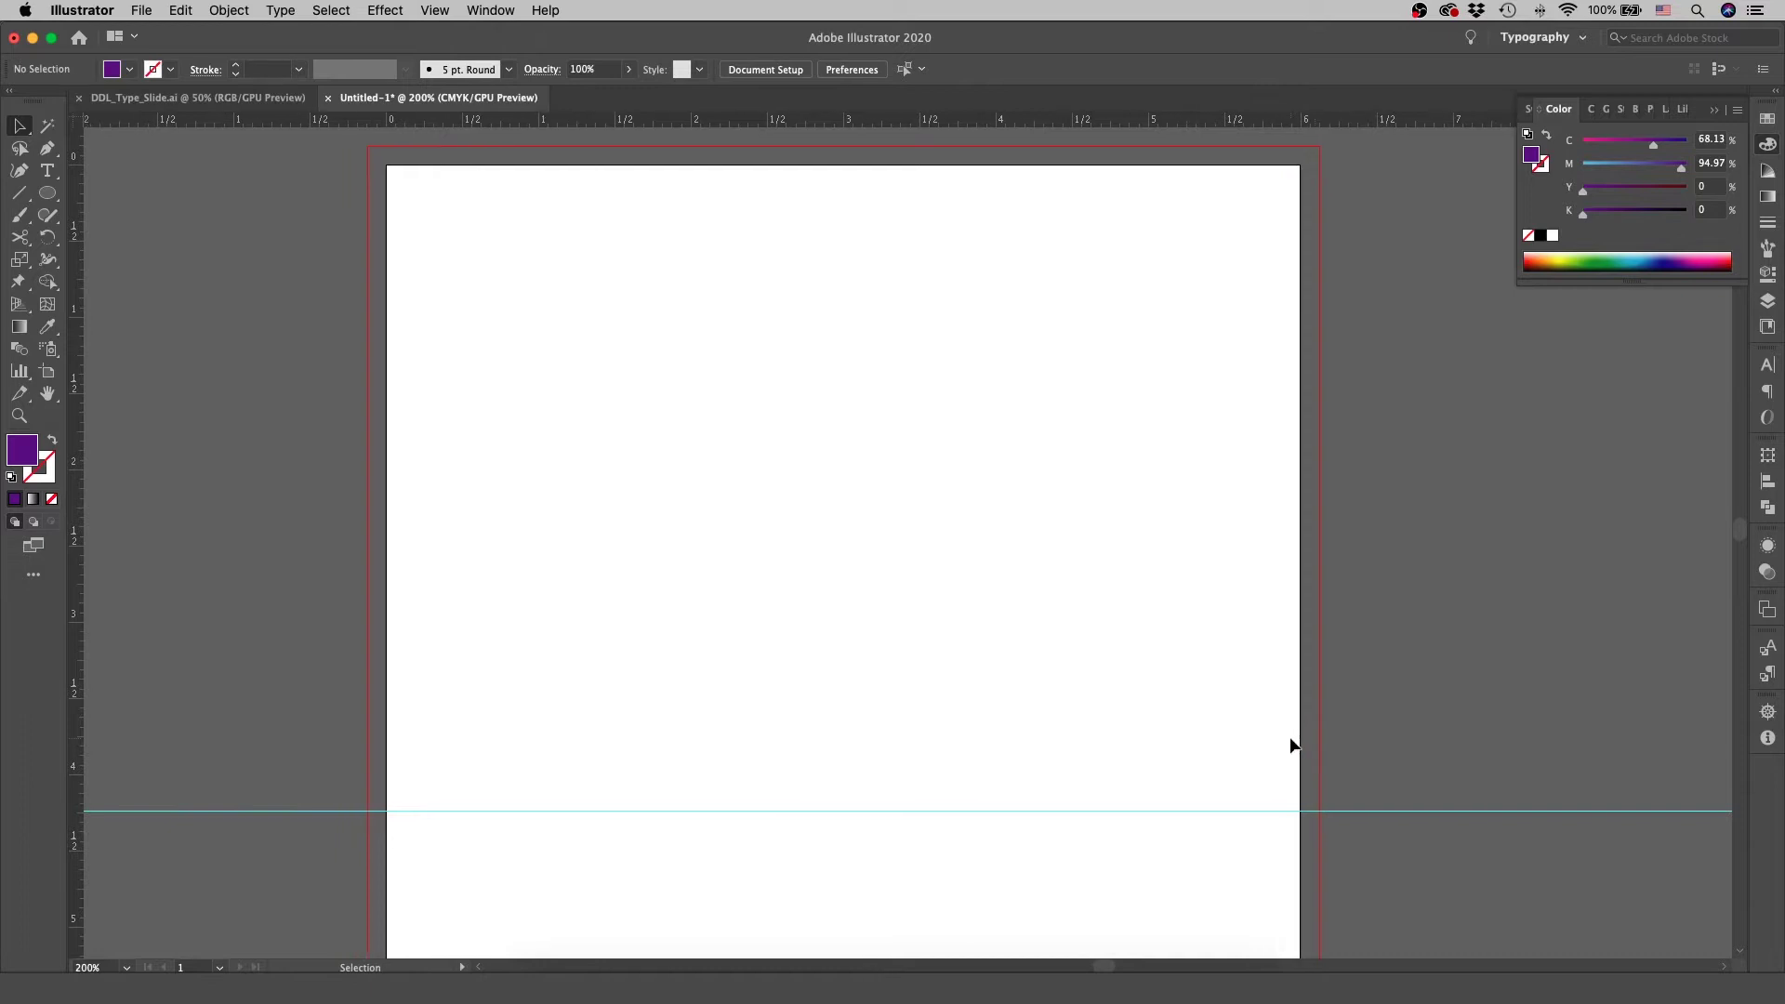
Select the sentence "The quick brown fox jumps over the lazy dog." and float its Character settings just below the text
scroll(1291, 744, up, 2)
scroll(1290, 744, left, 2)
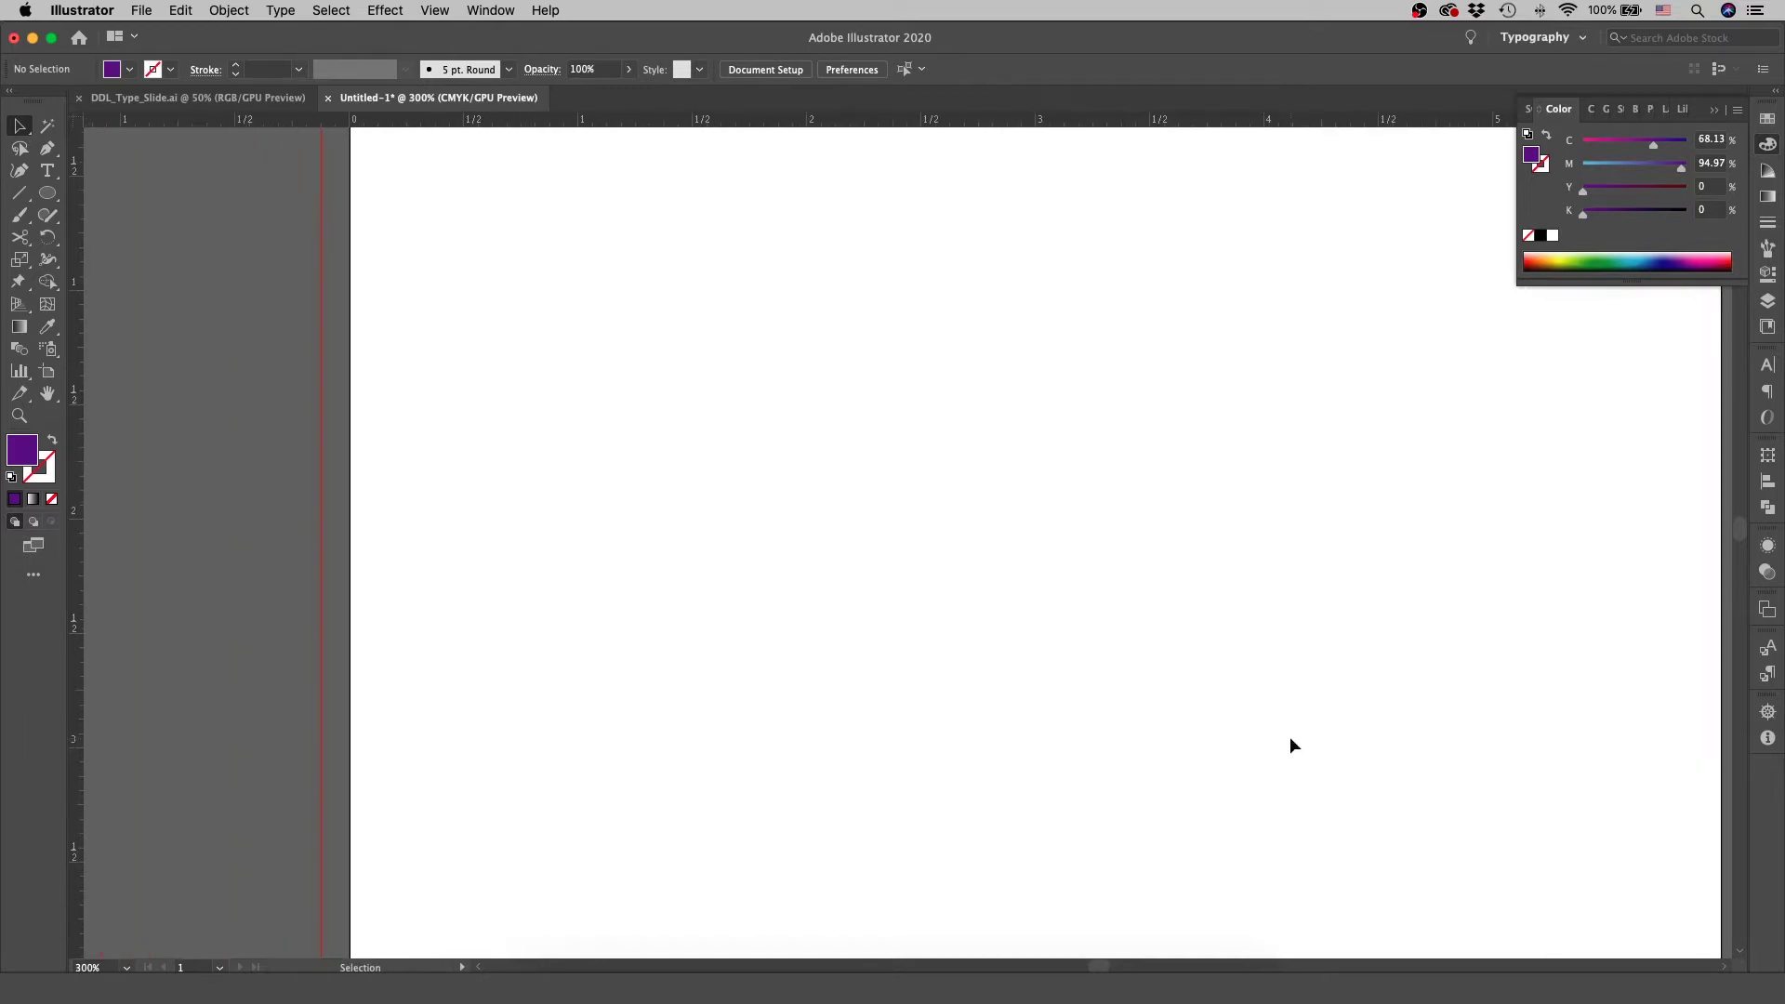
scroll(1291, 744, right, 2)
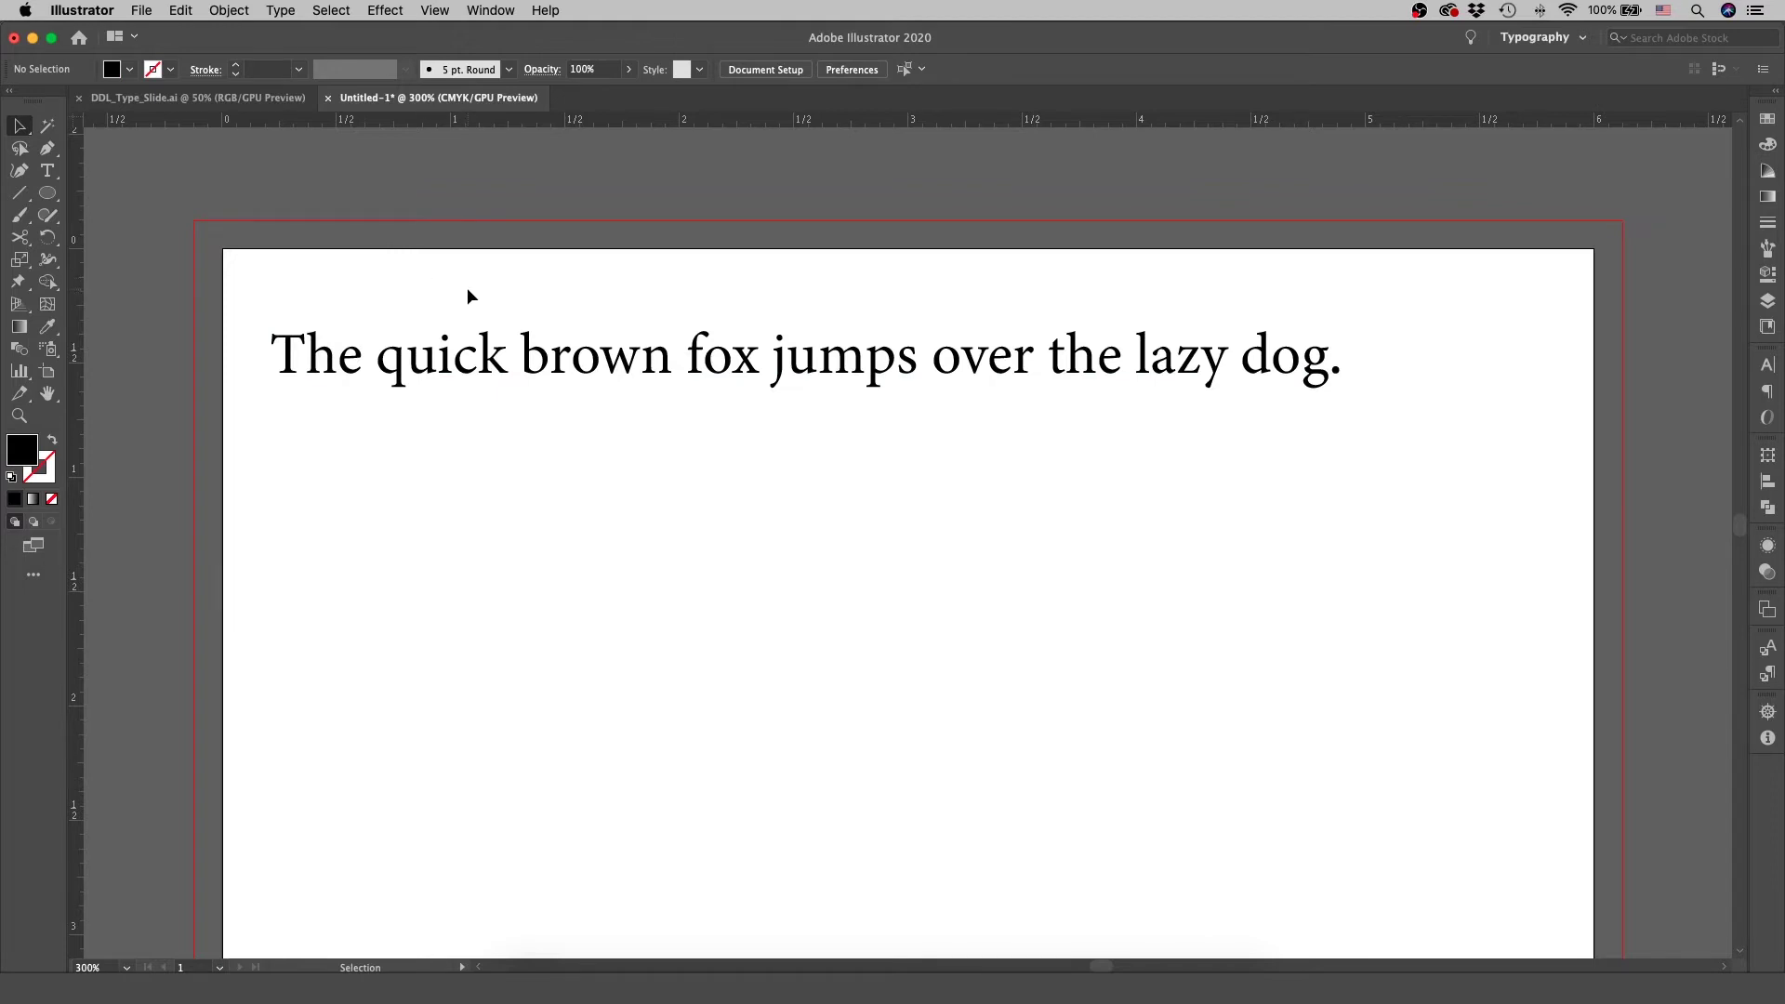
click(678, 379)
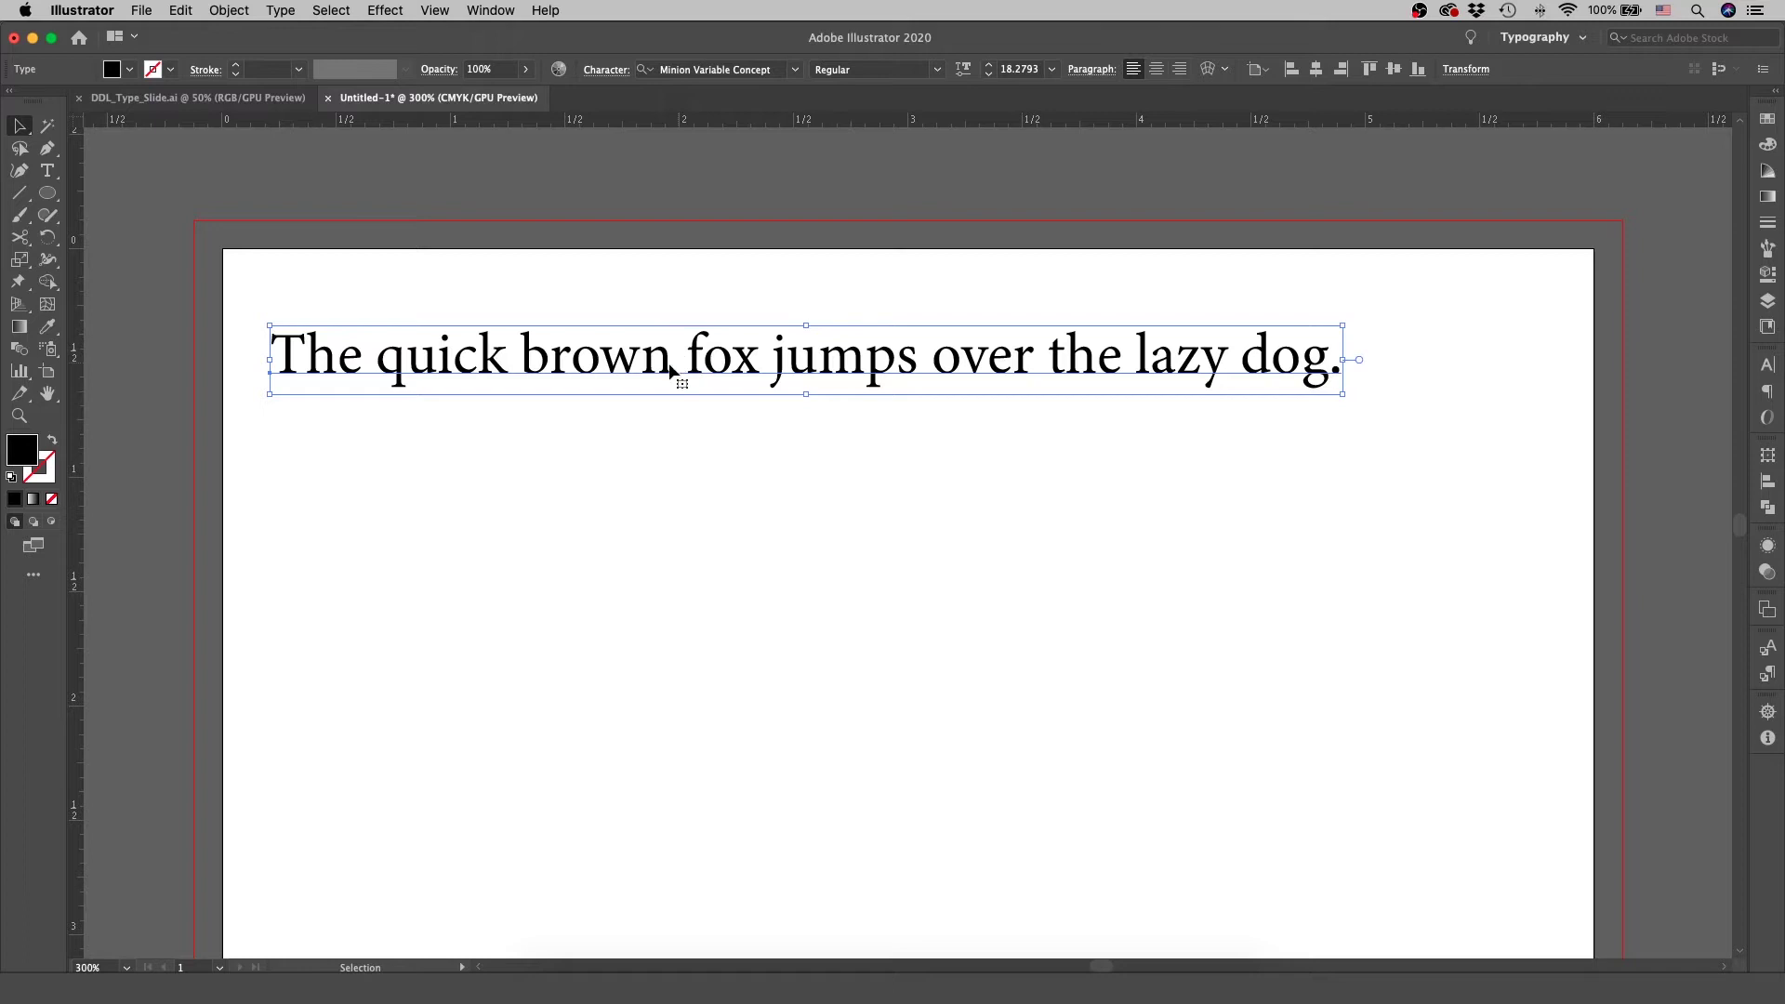
click(592, 70)
click(1770, 364)
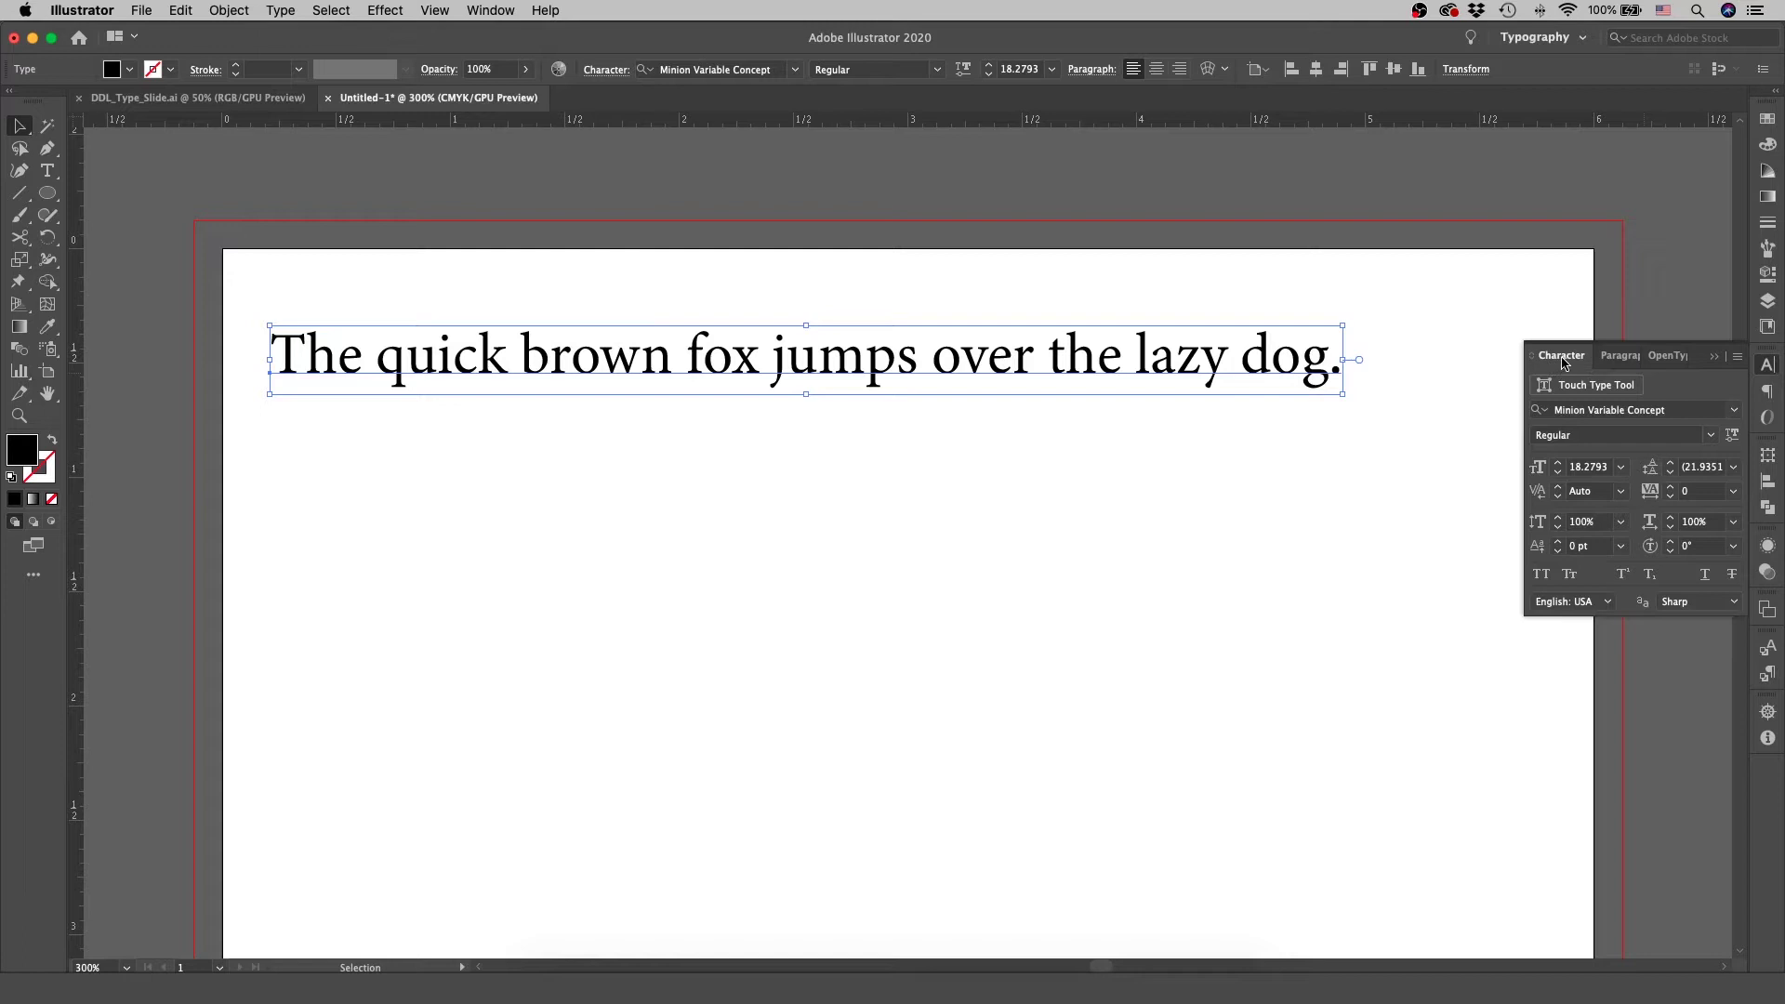
drag(1566, 361, 1149, 467)
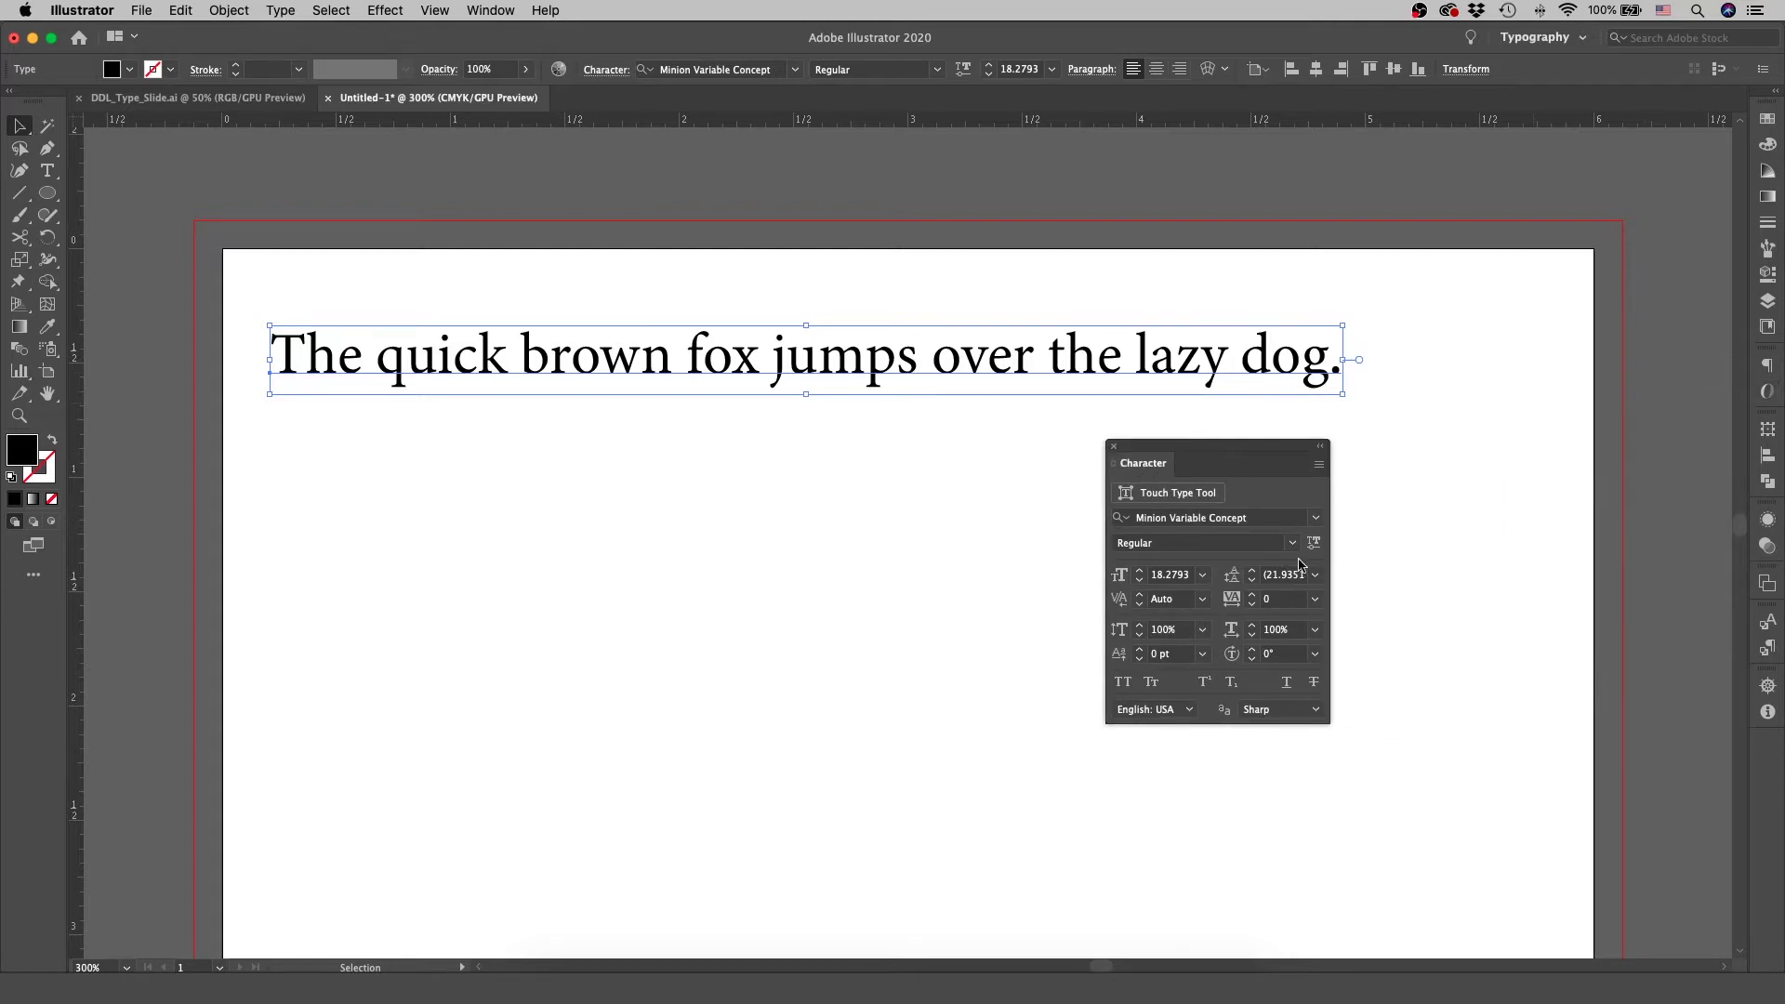
drag(1207, 455, 1339, 446)
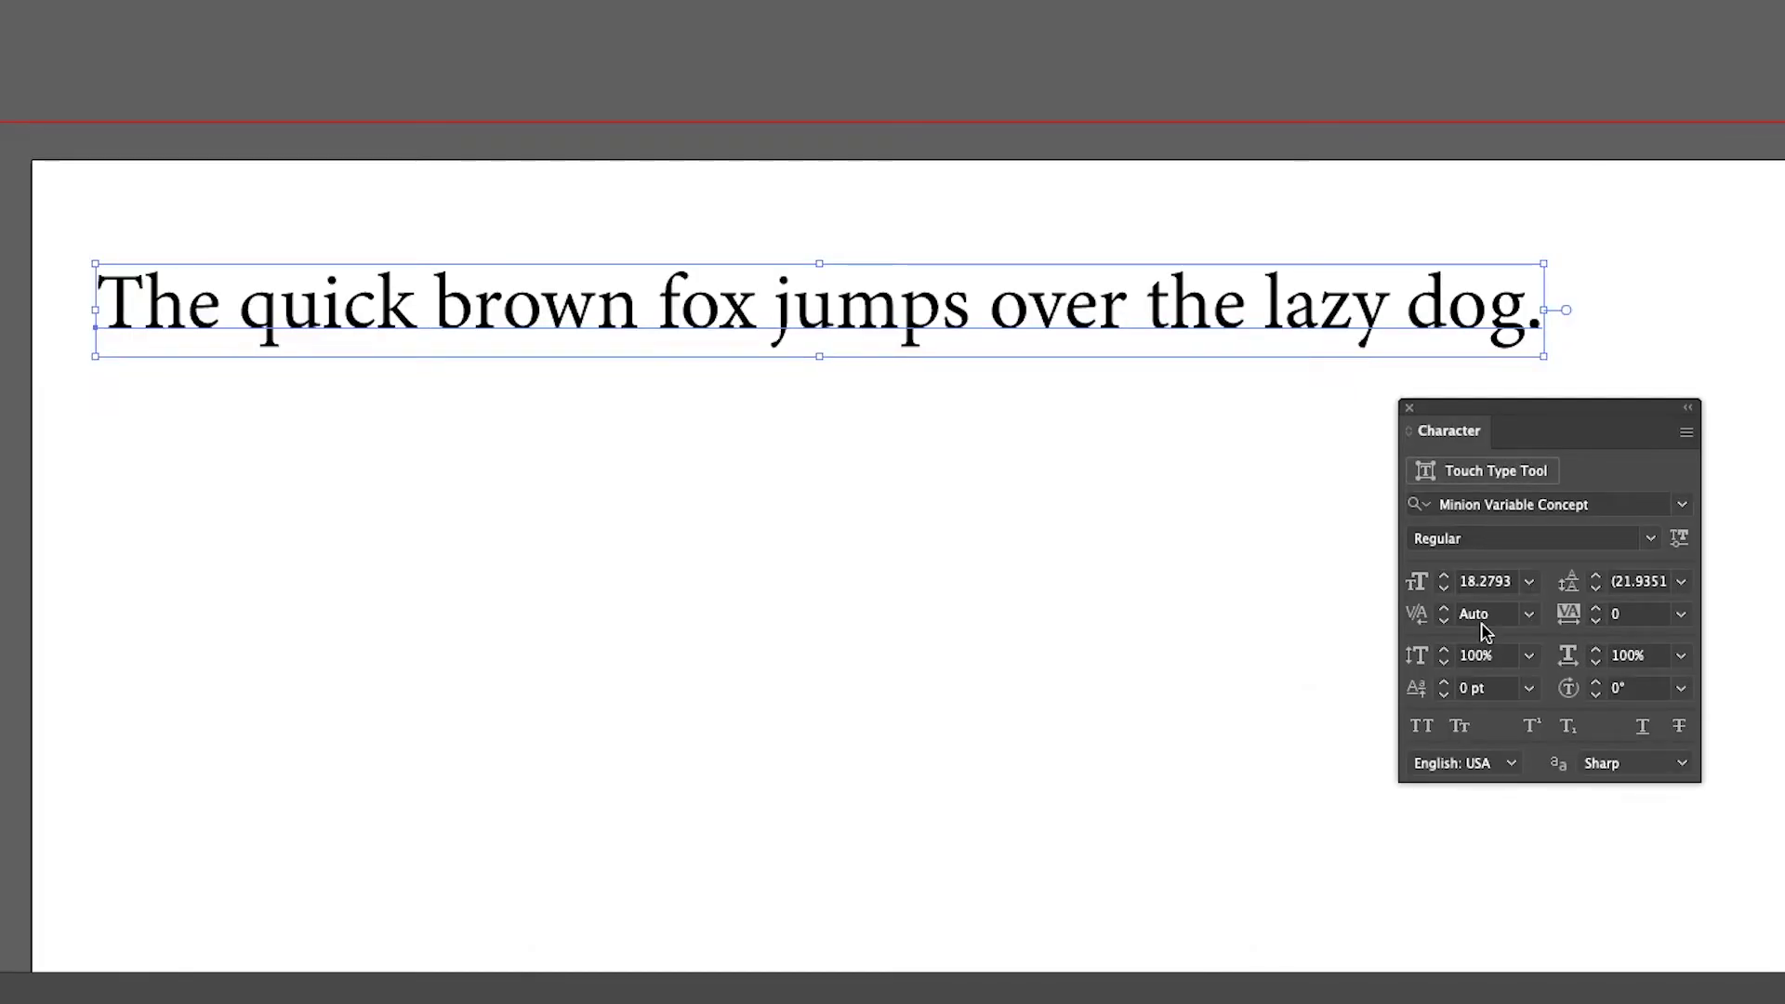
Try the sentence's variable font at weight 700 with an optical size of 20
click(1681, 540)
drag(1429, 613, 1646, 610)
drag(1447, 676, 1501, 676)
drag(1600, 614, 1693, 629)
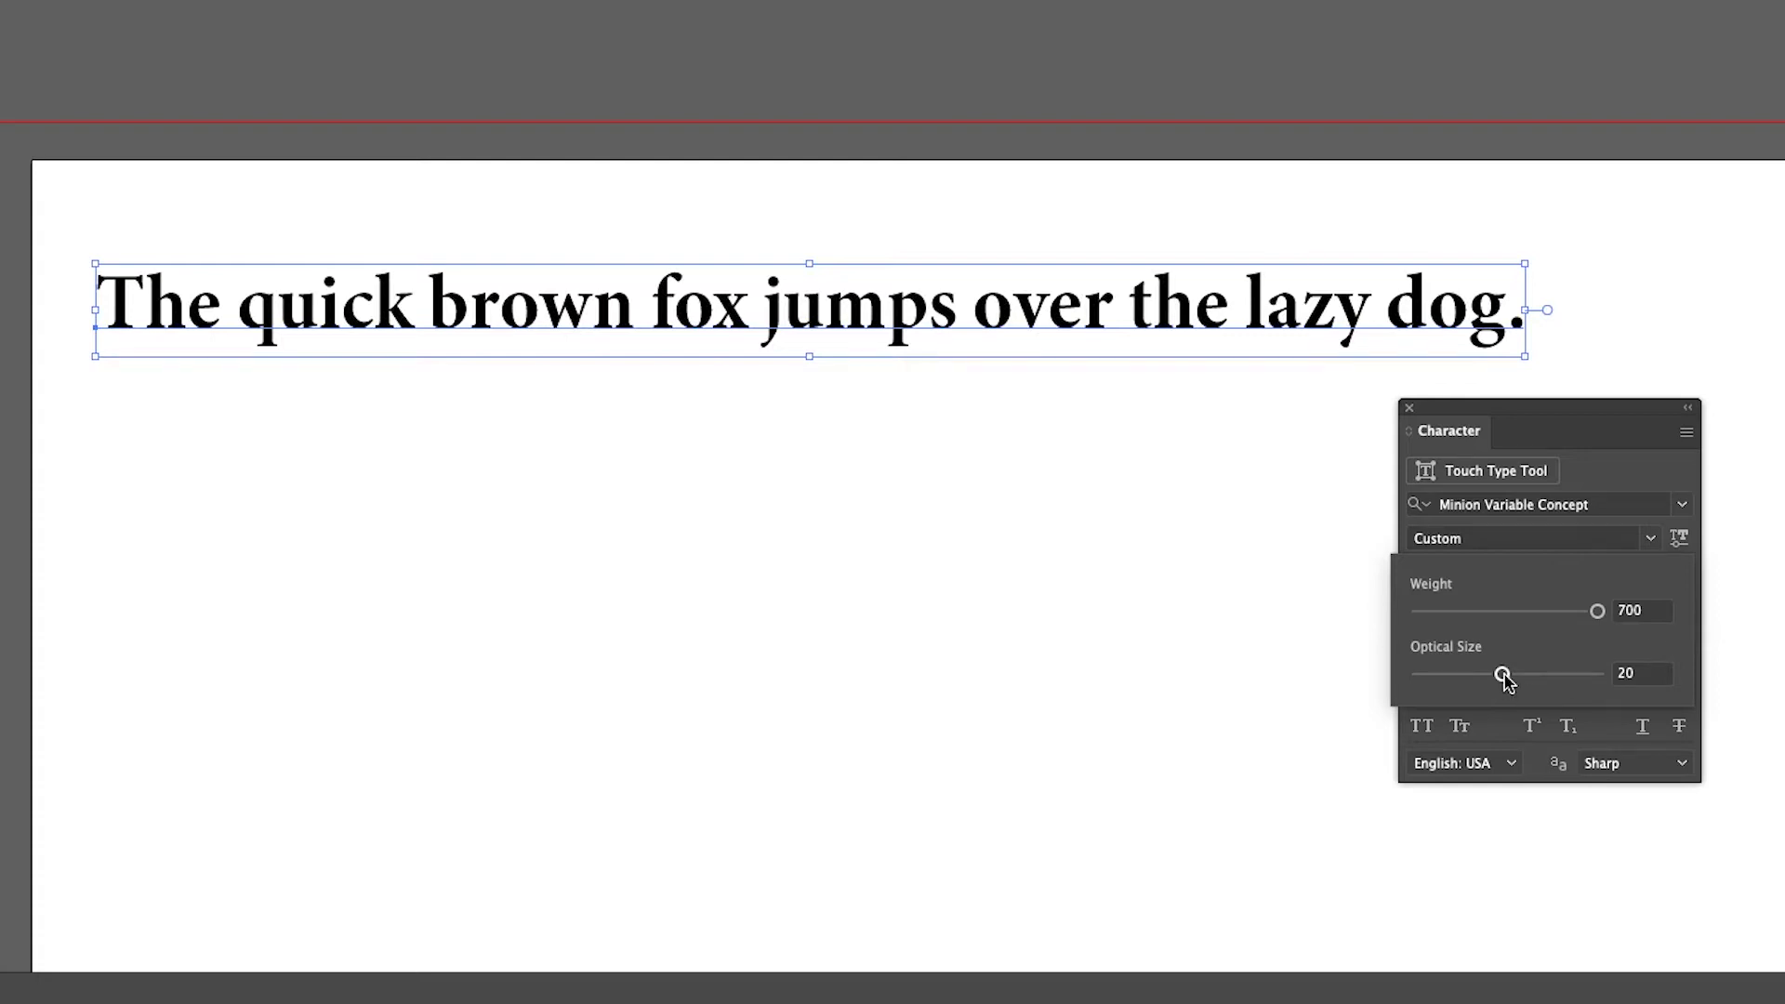
Try optical sizes of 36 and 6 on the sentence, and return its font style to Regular
drag(1505, 680, 1685, 693)
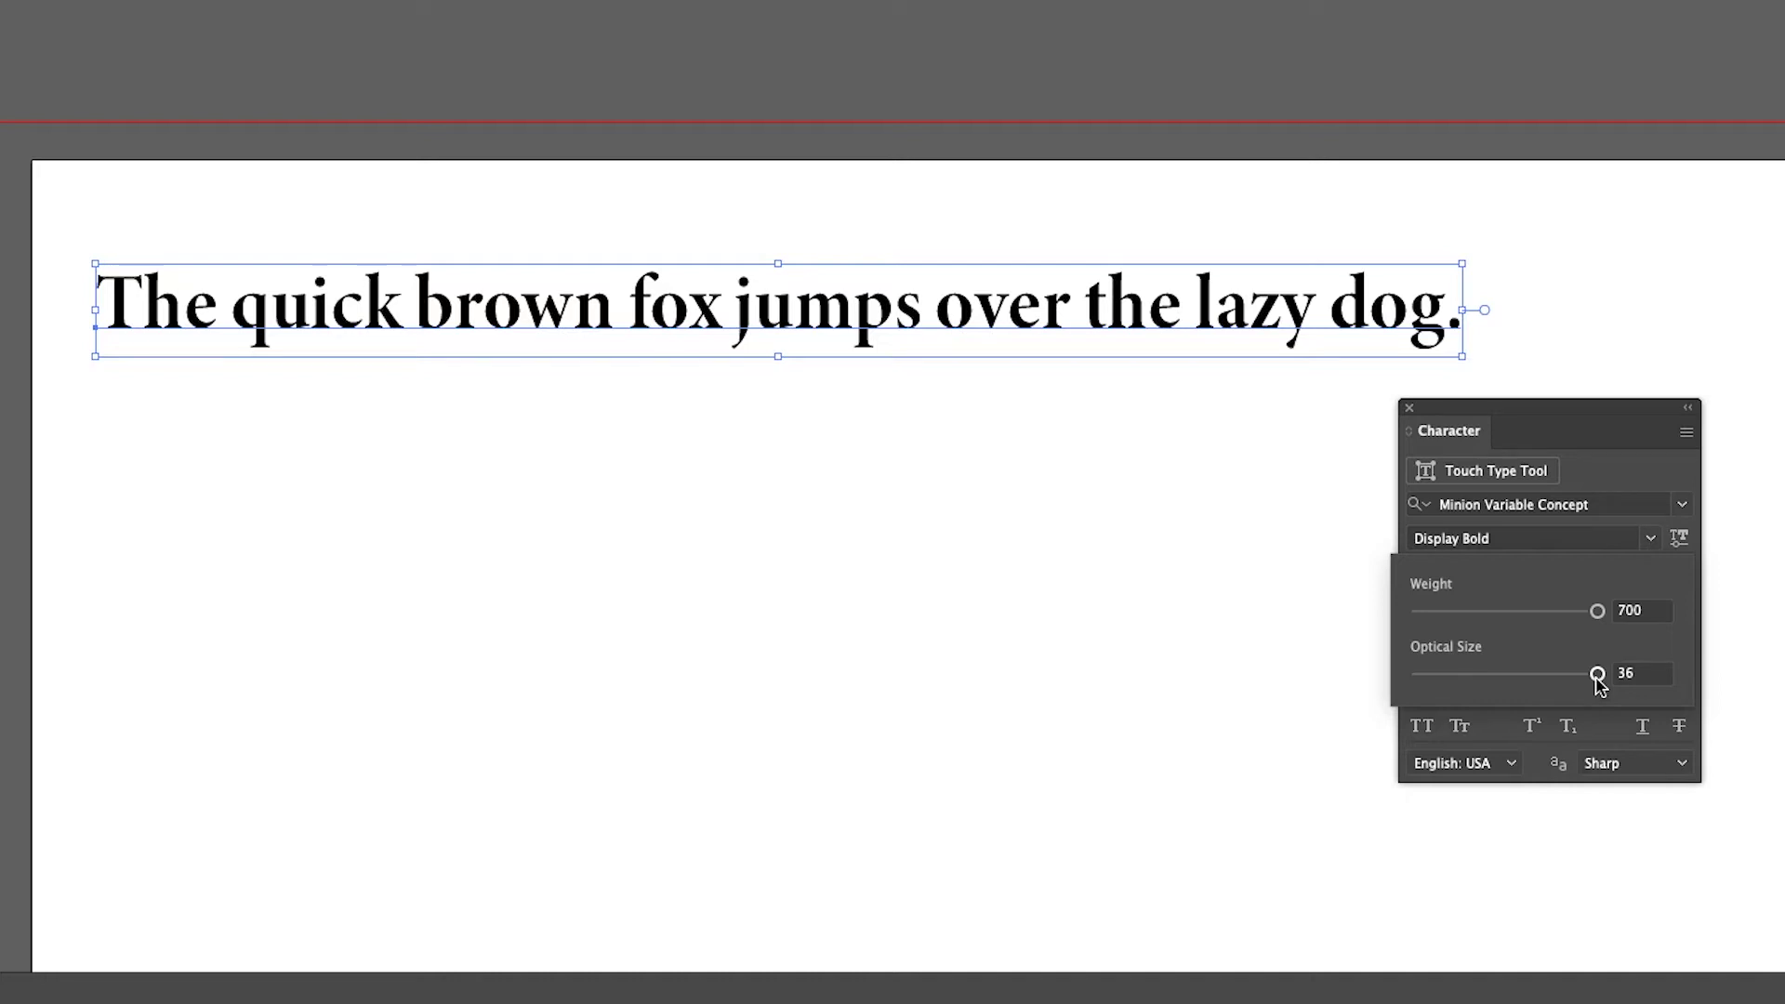
drag(1598, 676, 1401, 686)
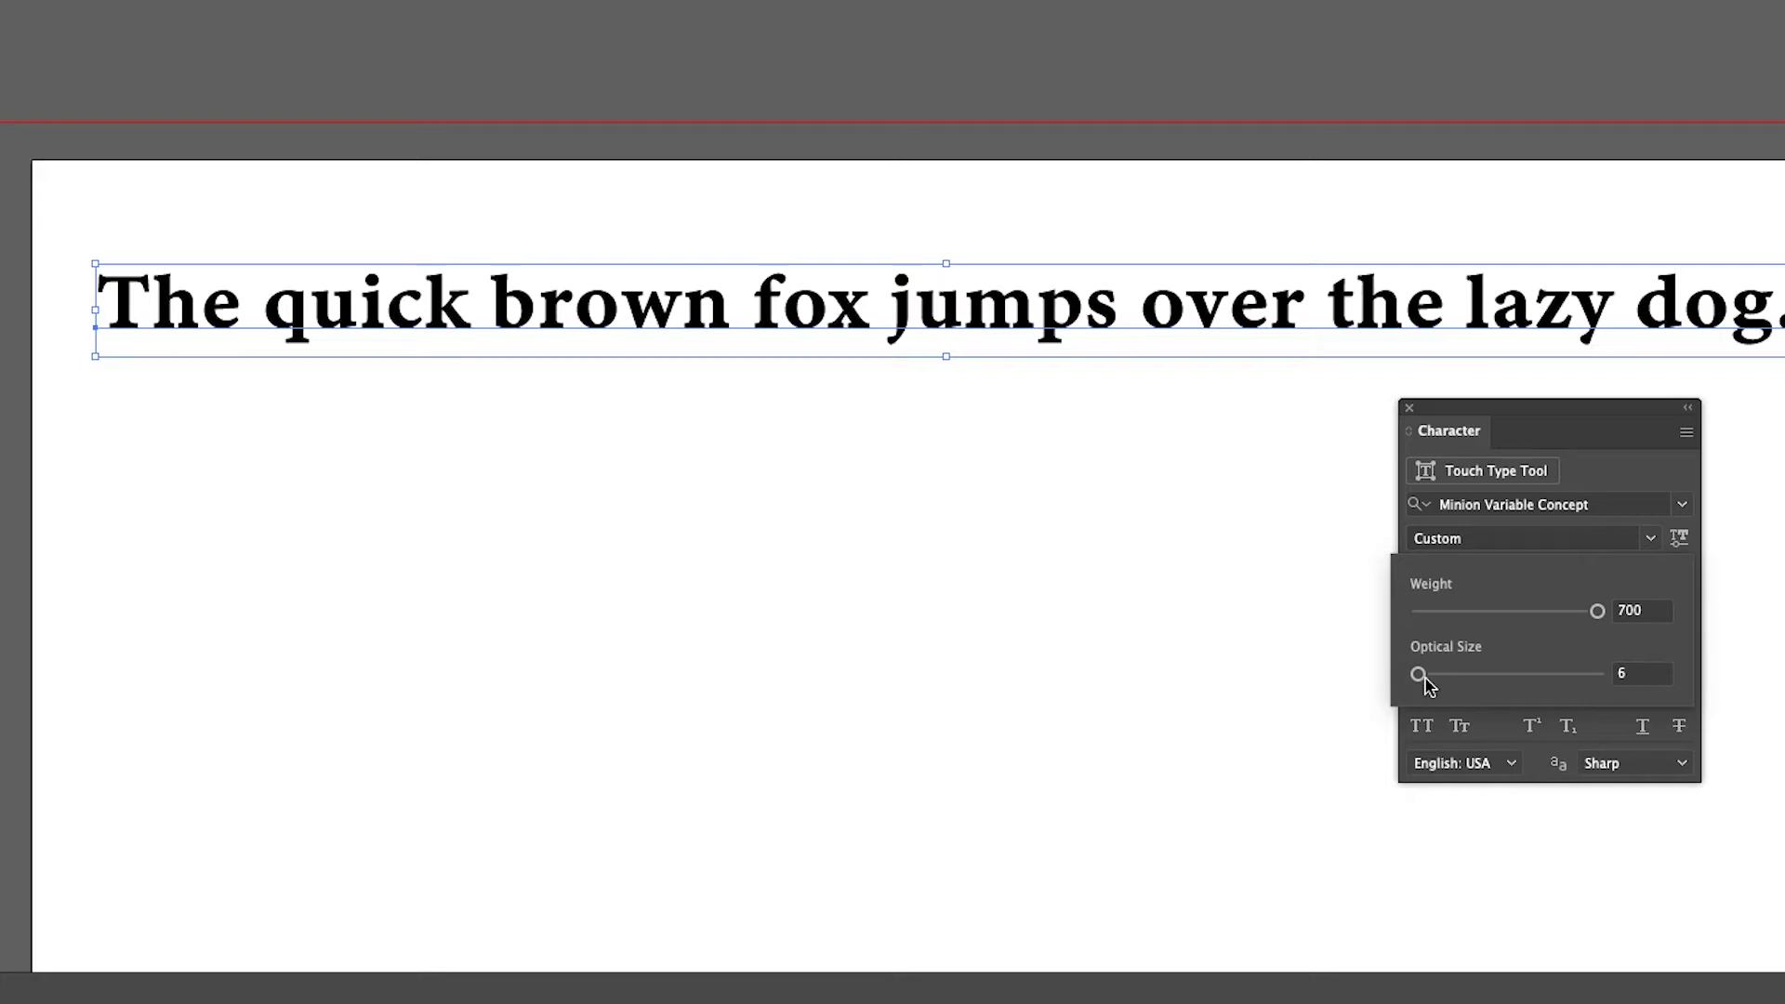
drag(1420, 675, 1534, 684)
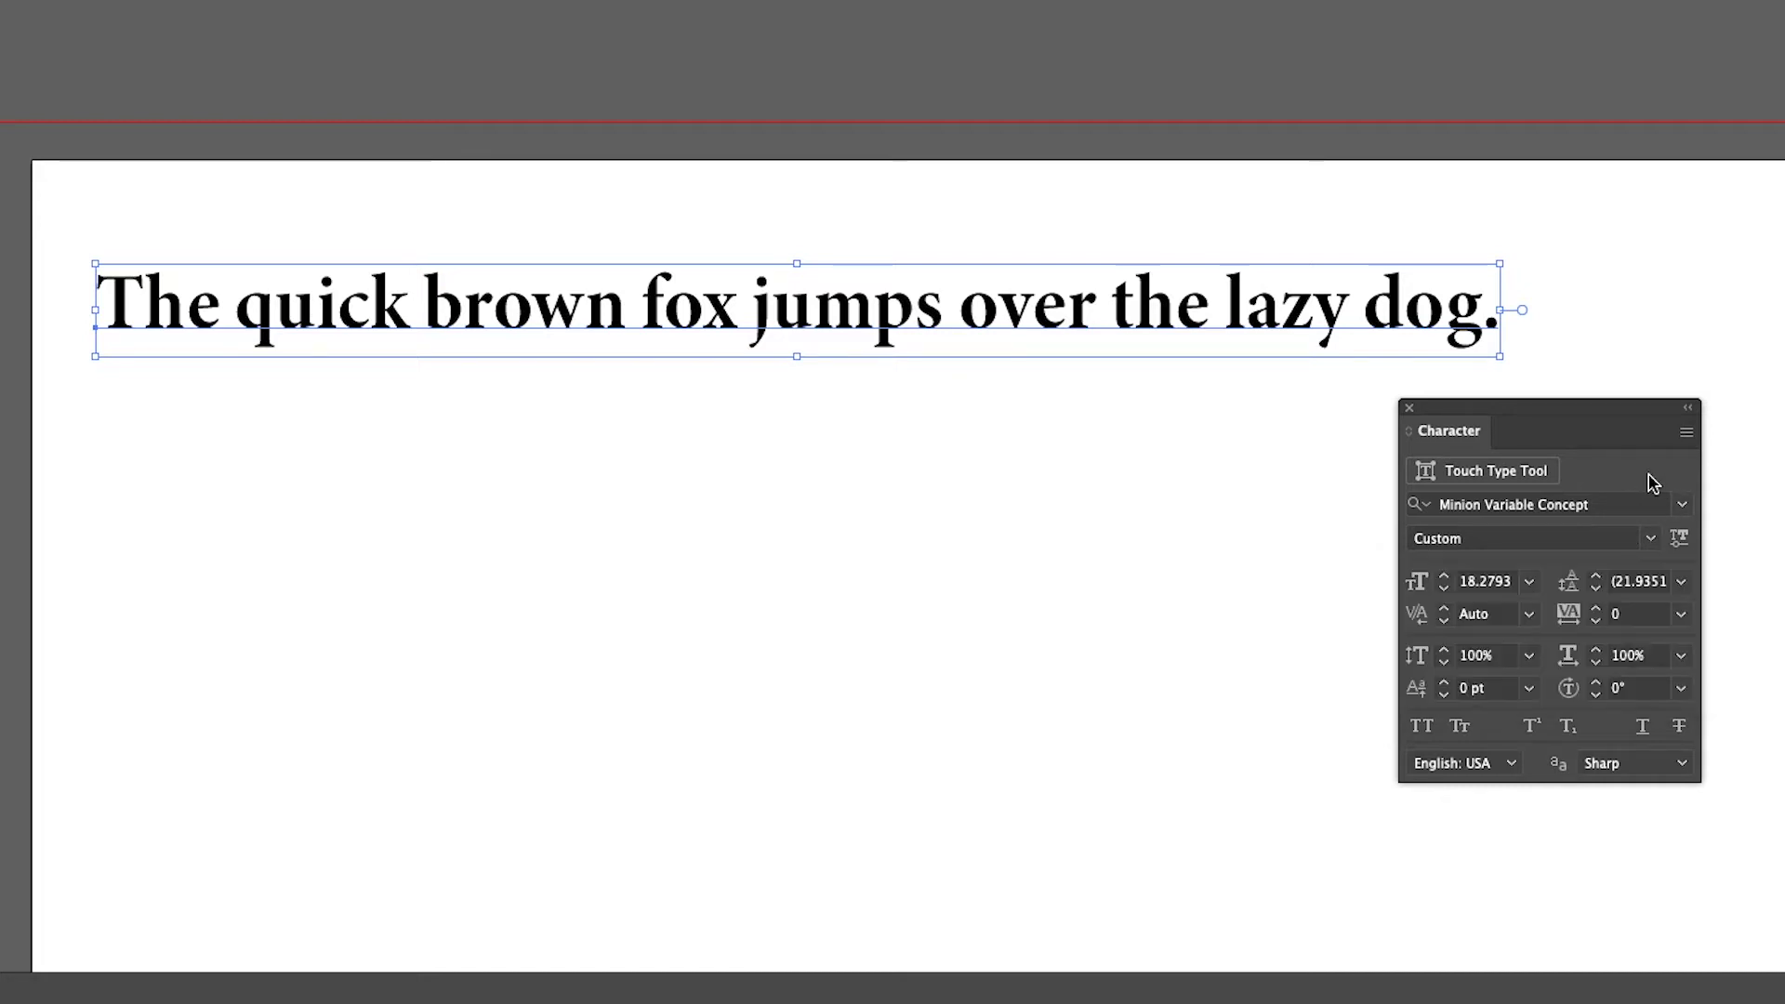
click(1650, 538)
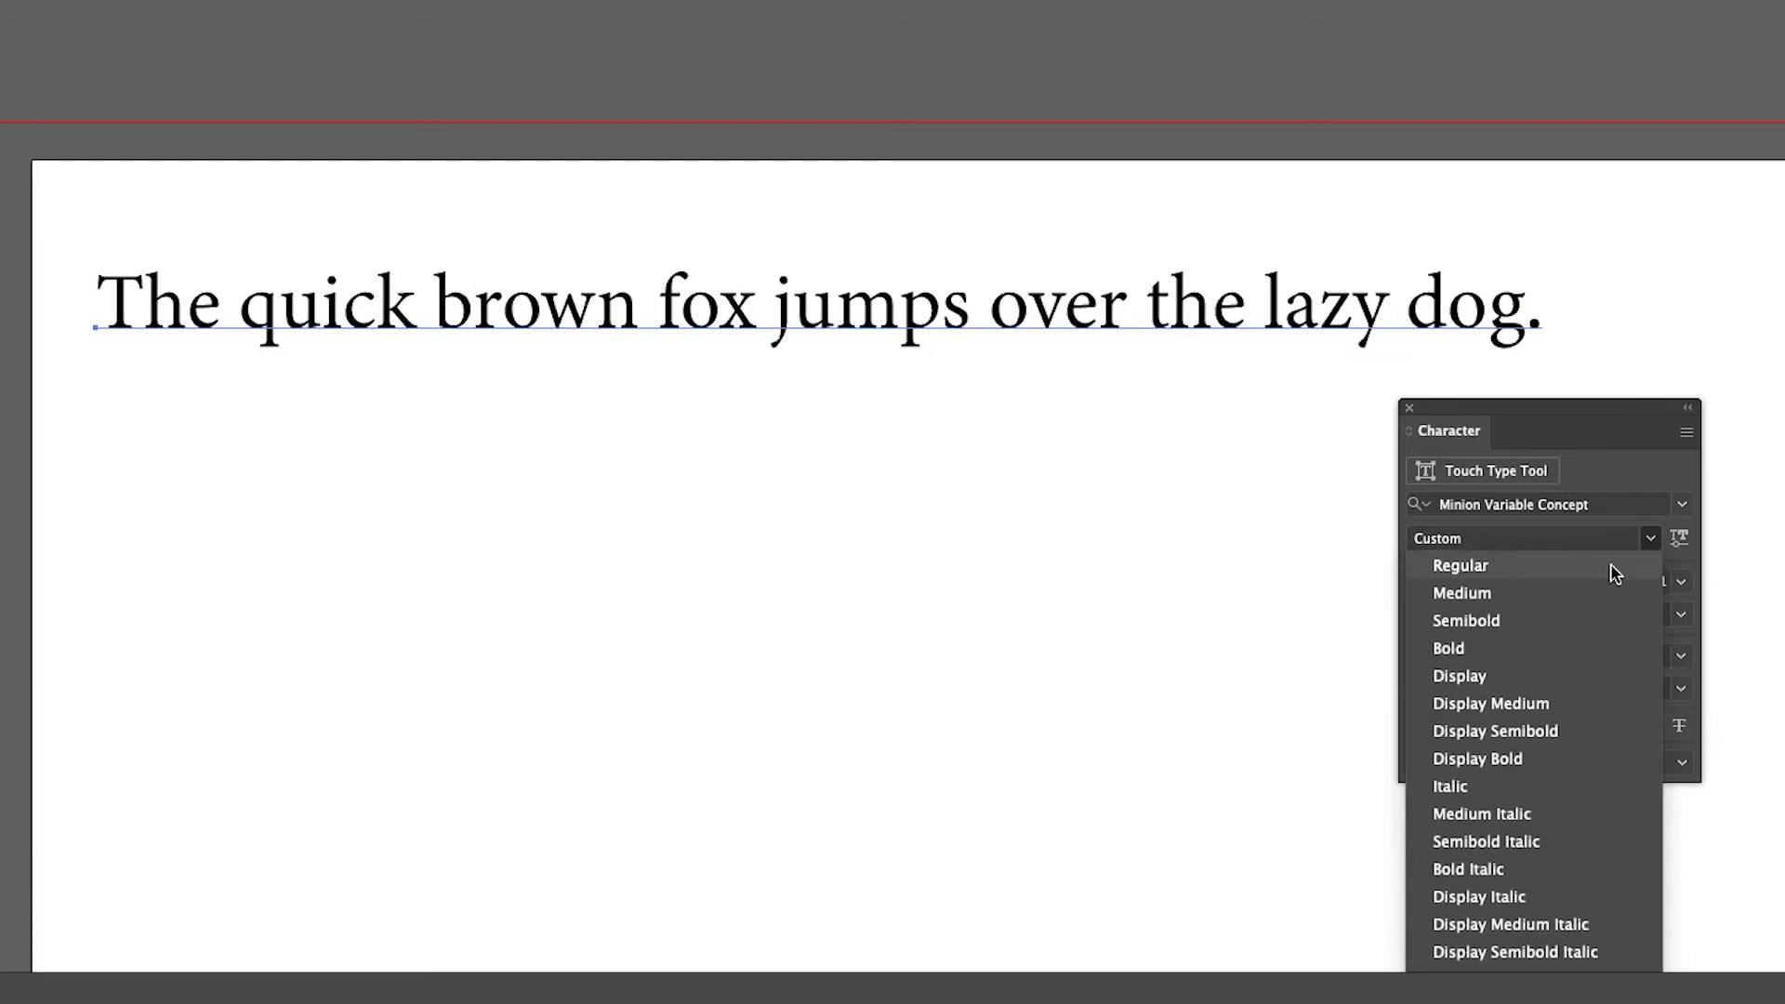
click(1615, 569)
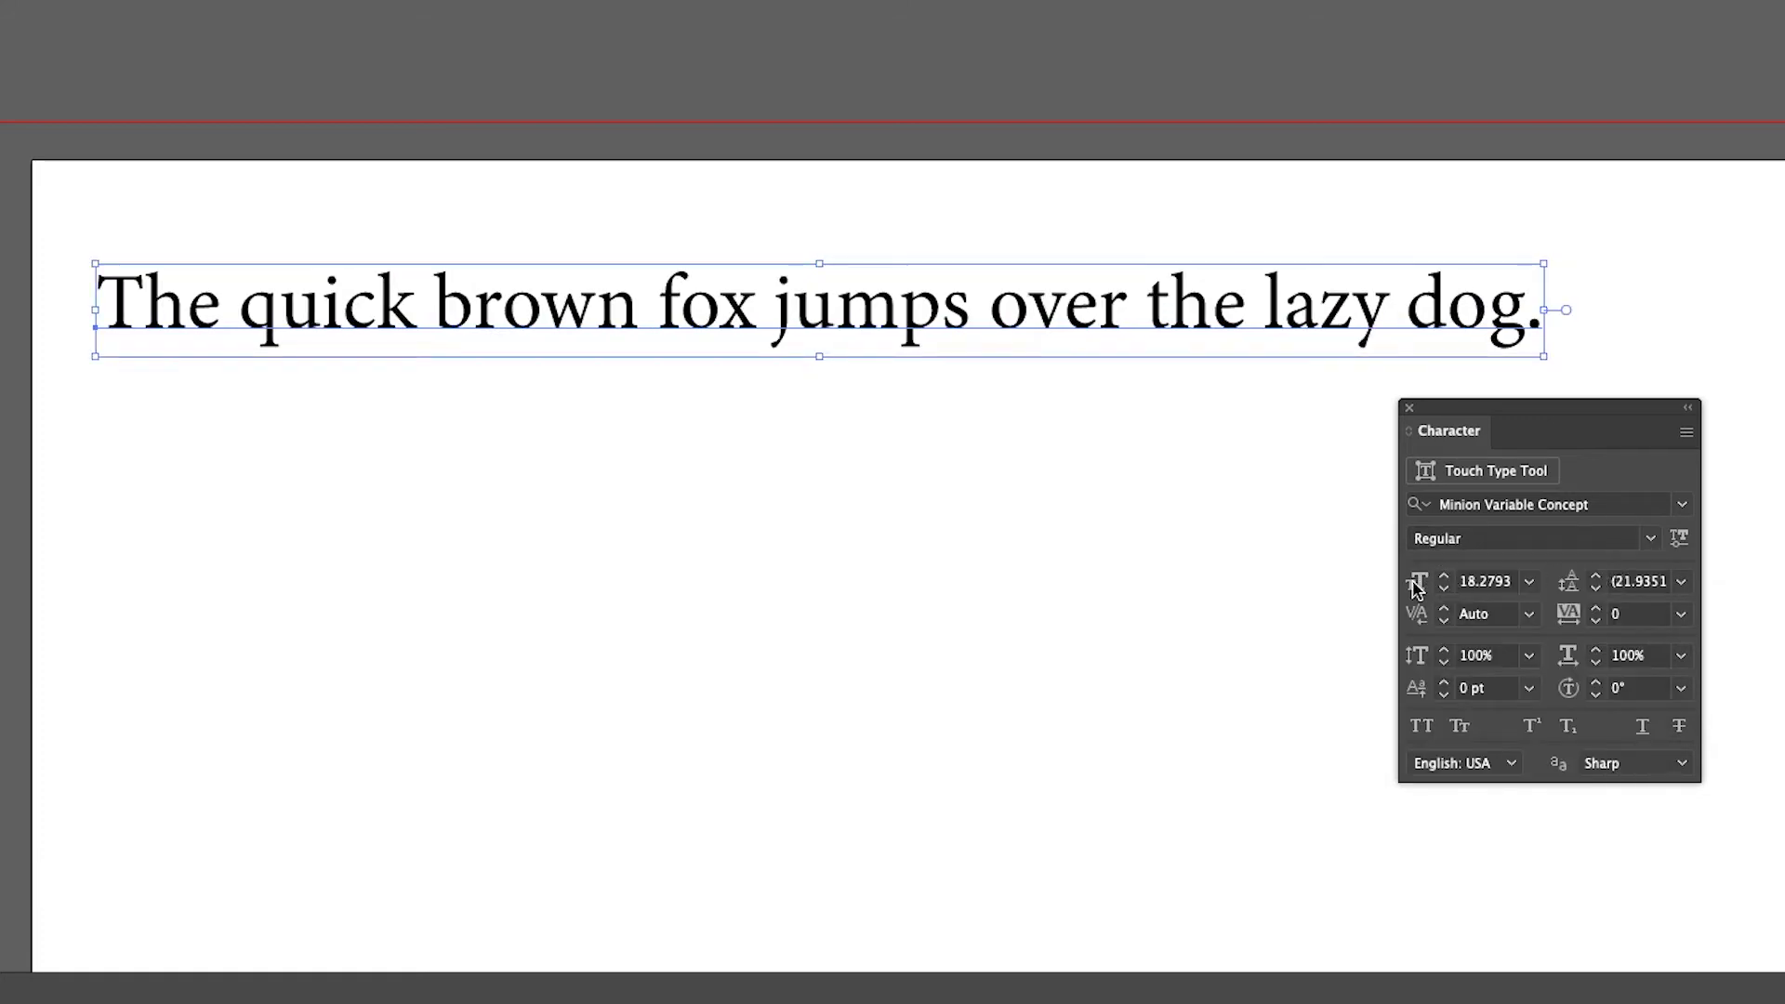
Set the sentence's font size to 14 pt and enlarge it in increments to 24 pt
click(1528, 581)
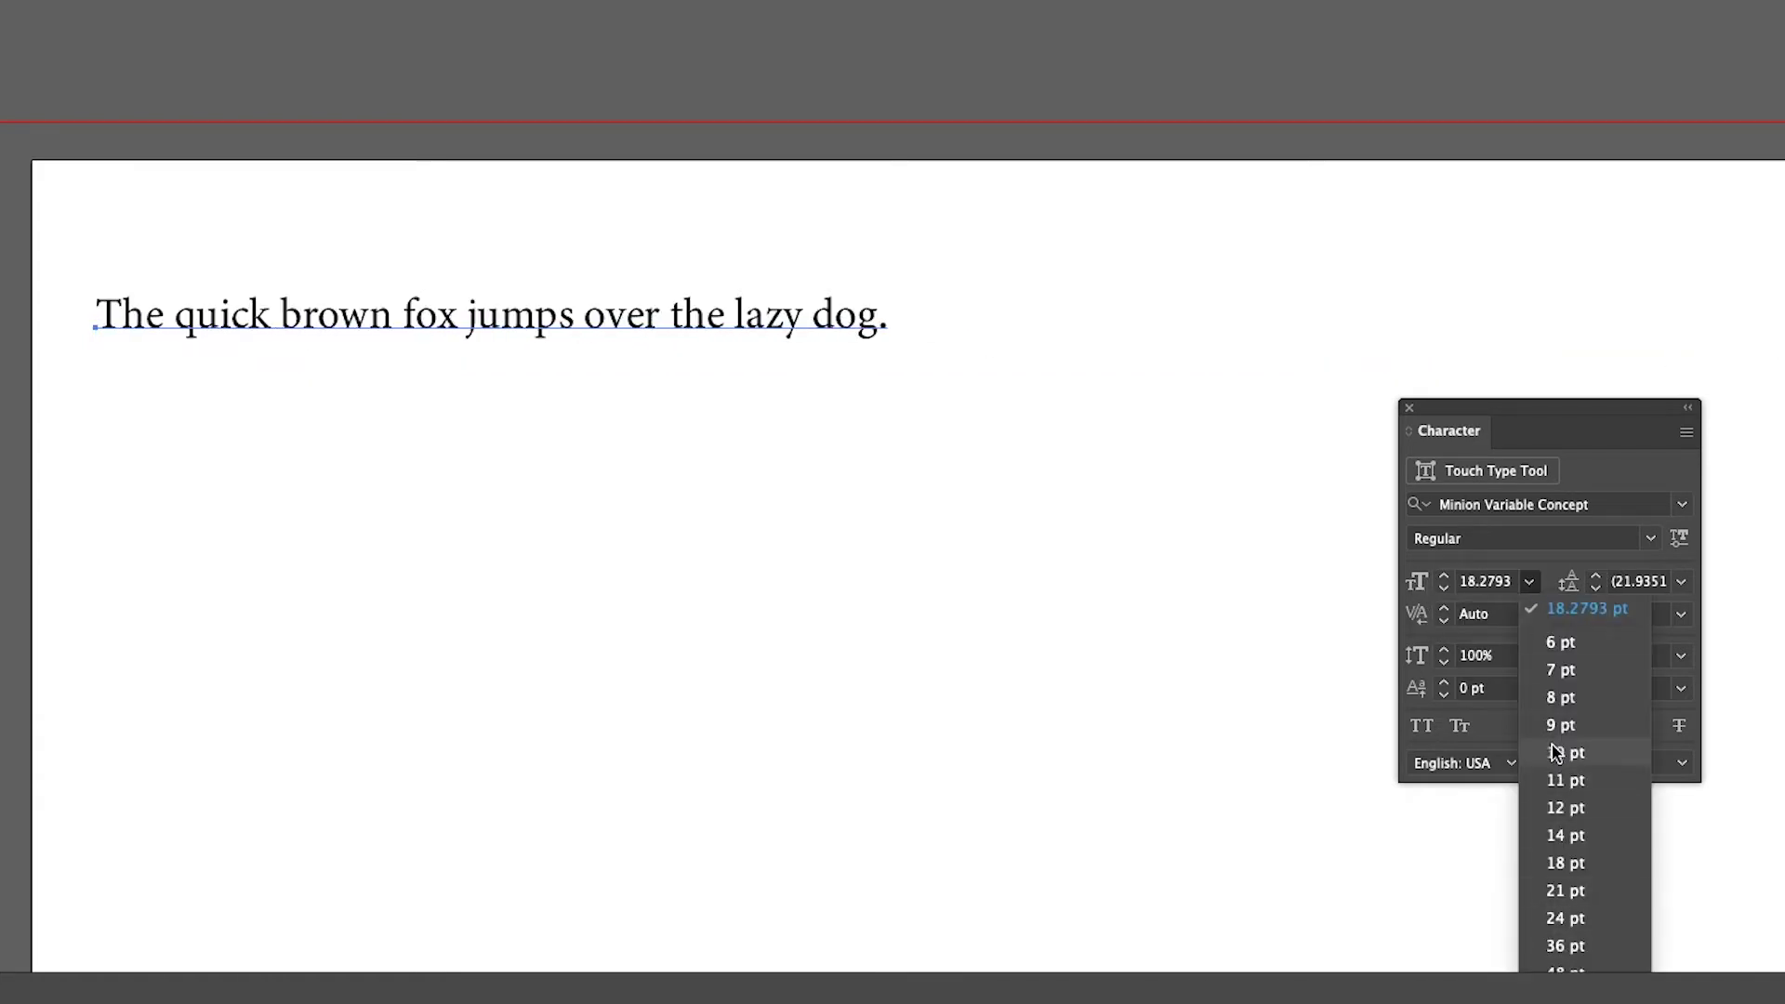
click(1565, 841)
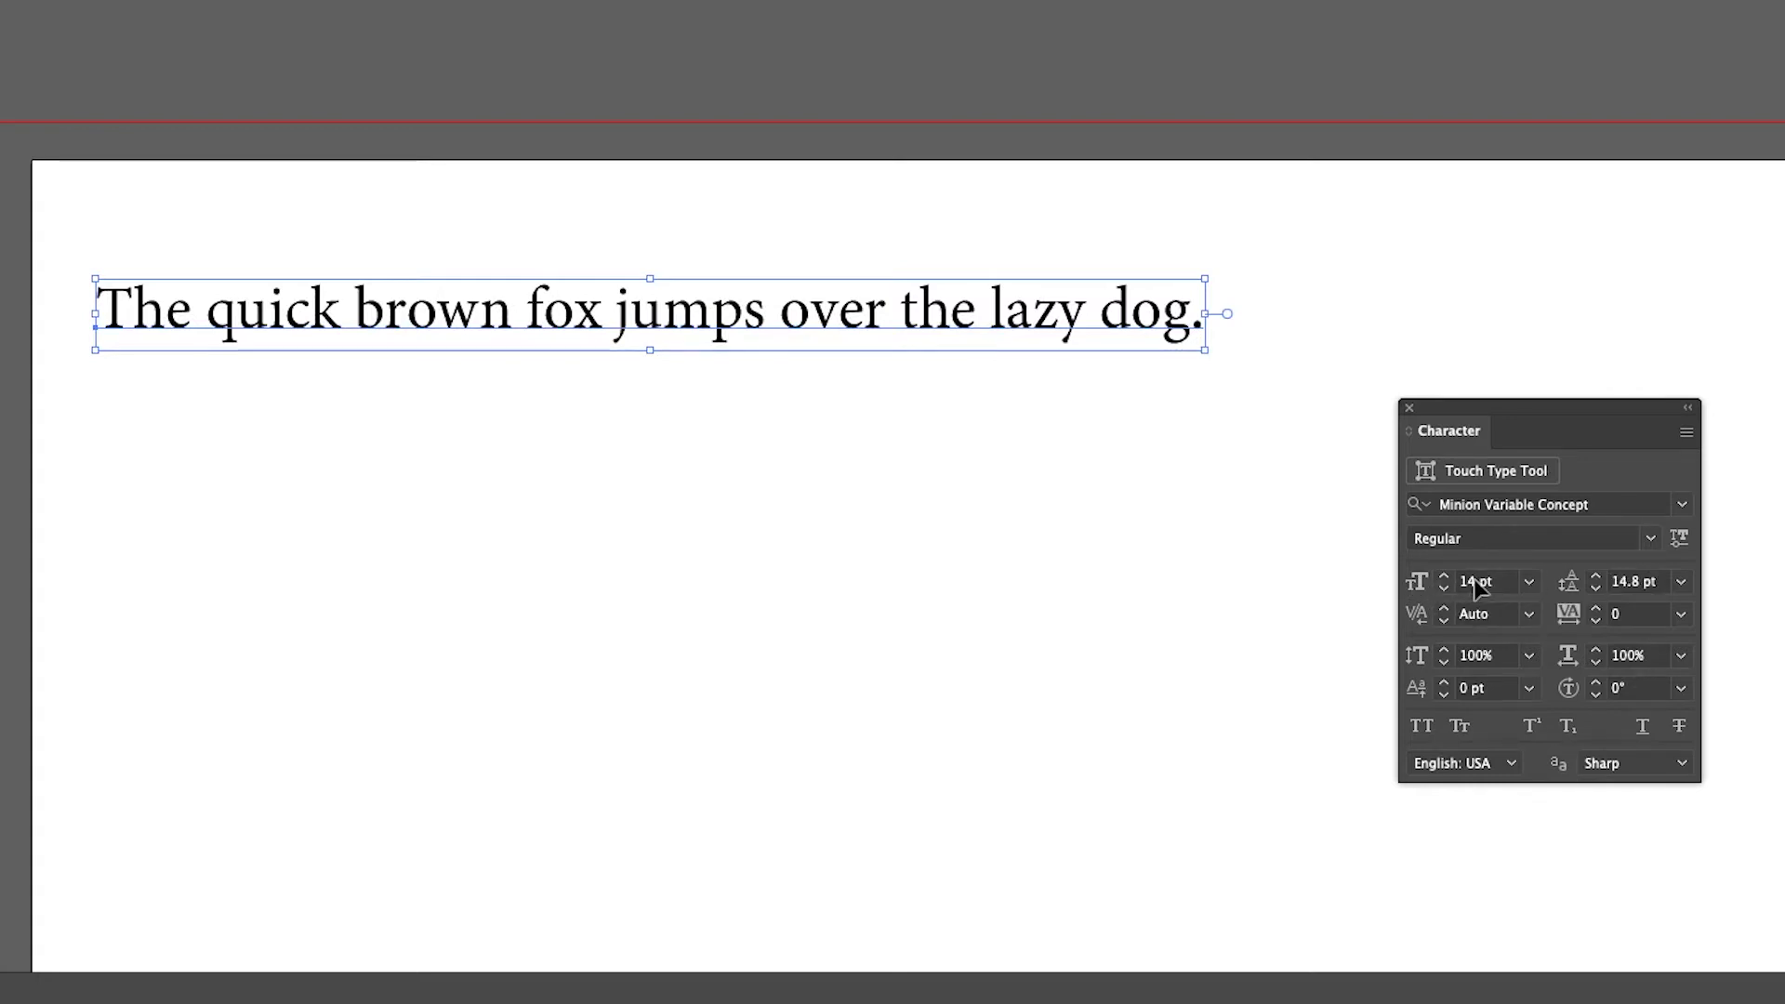
click(1486, 581)
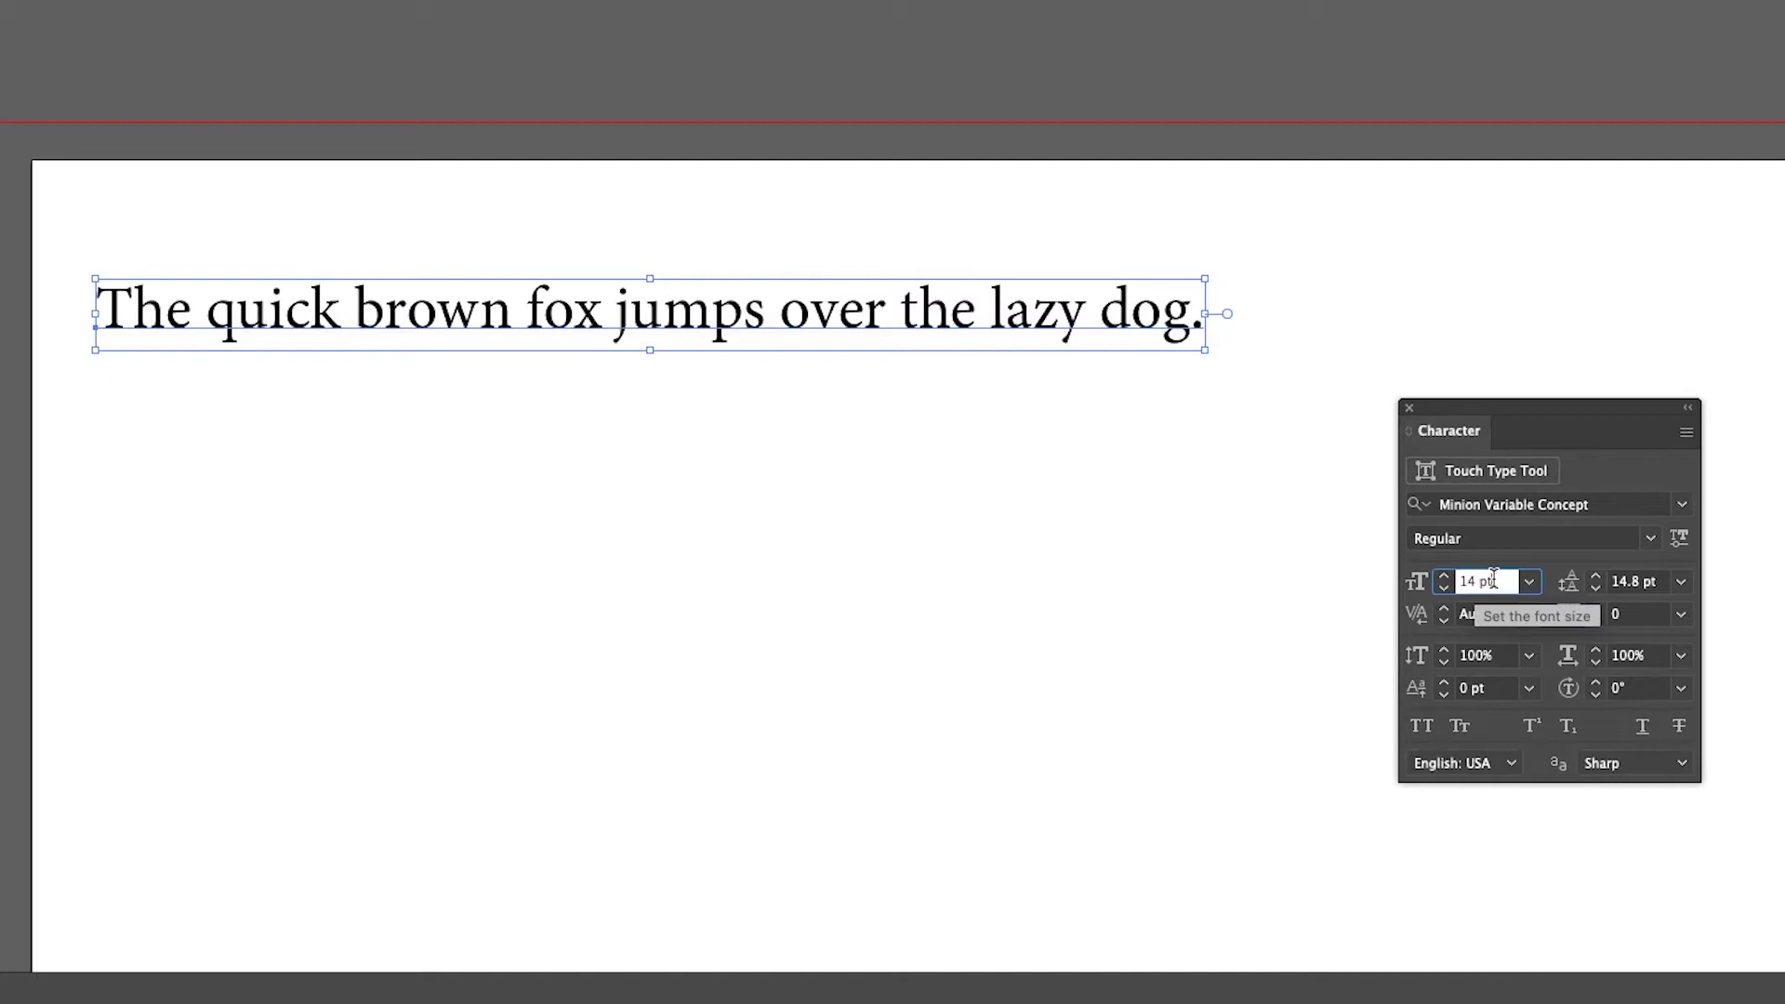
key(alt+Up)
key(alt+Up)
key(alt+Up)
key(alt+Up)
key(alt+Up)
key(alt+Up)
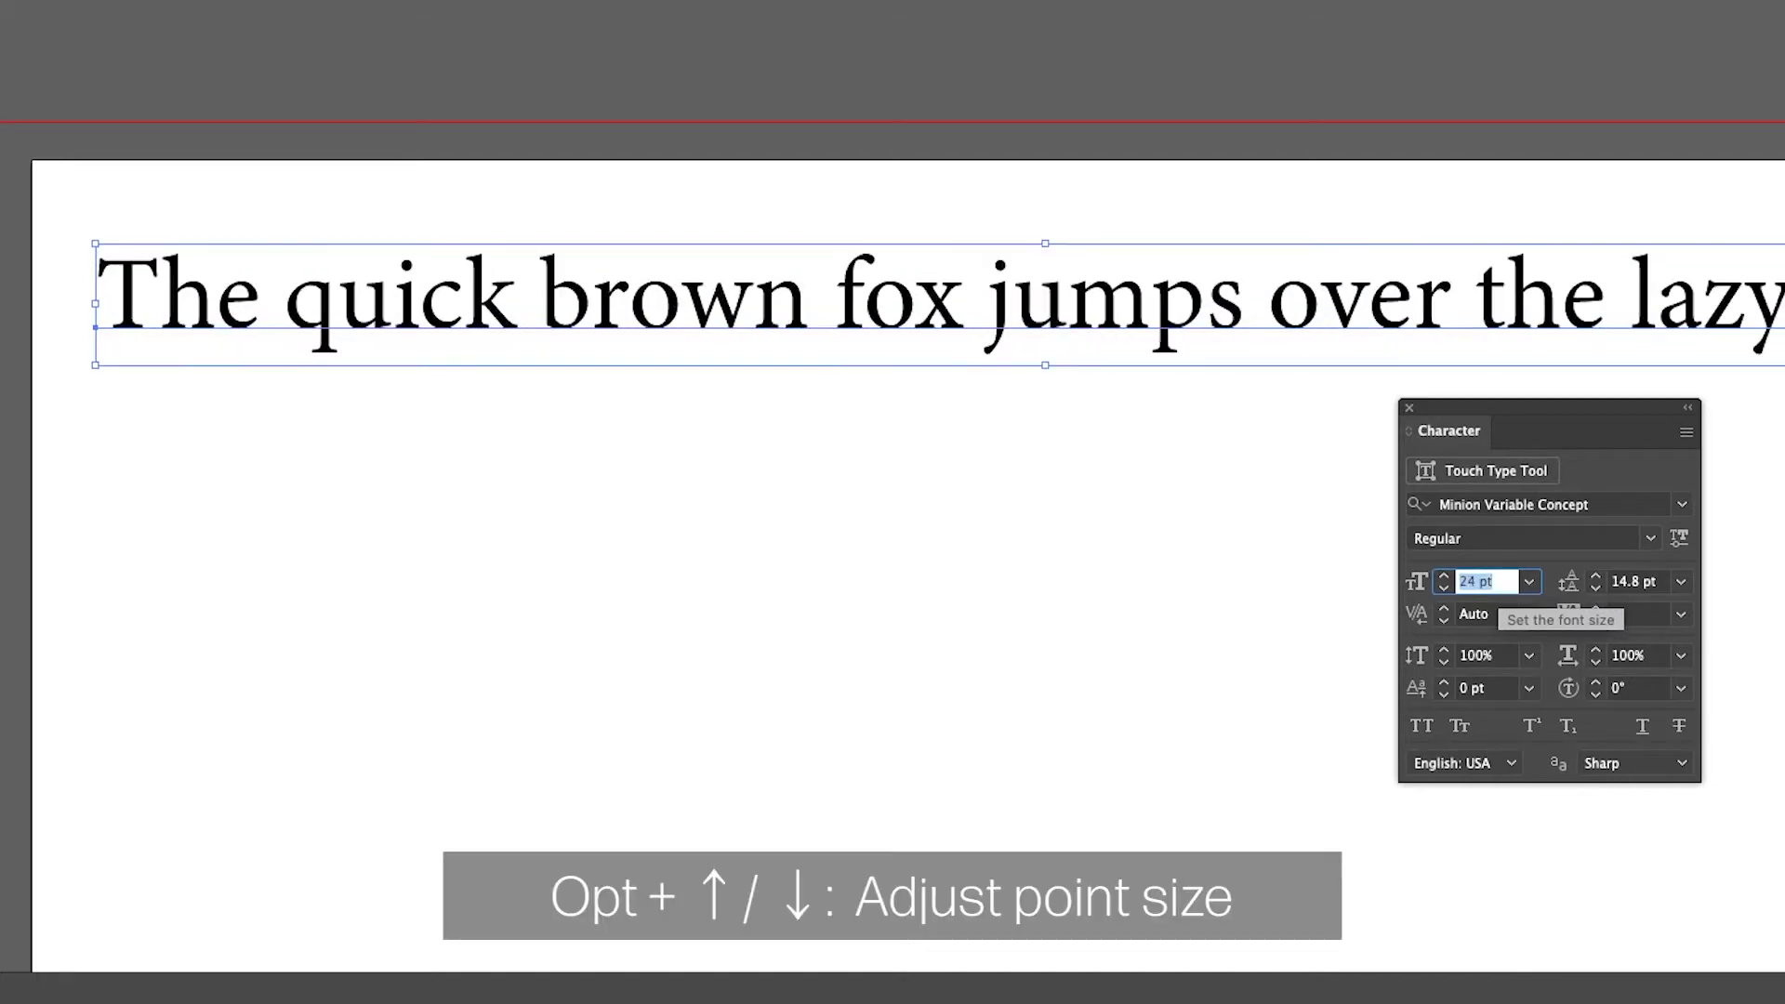
Reduce the sentence's font size in increments to 18 pt
key(alt+Down)
key(alt+Down)
key(alt+Down)
key(alt+Down)
key(Return)
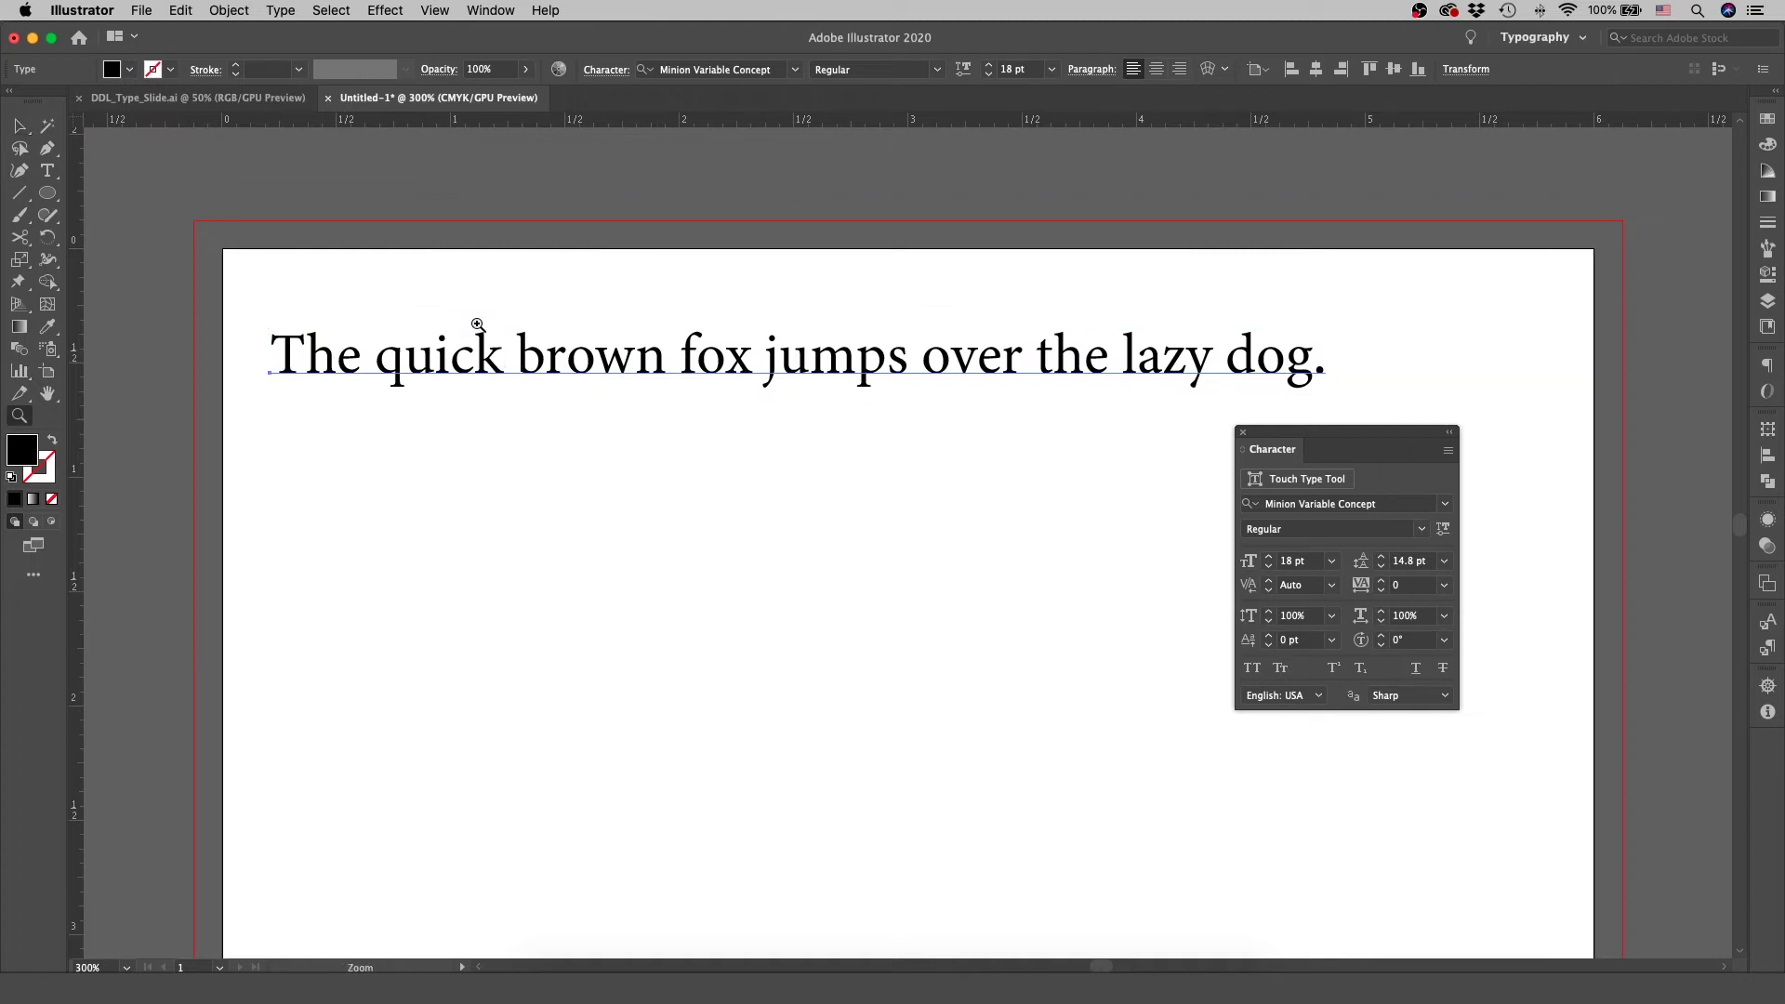
Set the kerning between the "b" and "r" of "brown" to -50
key(z)
click(385, 318)
drag(659, 350, 967, 378)
key(t)
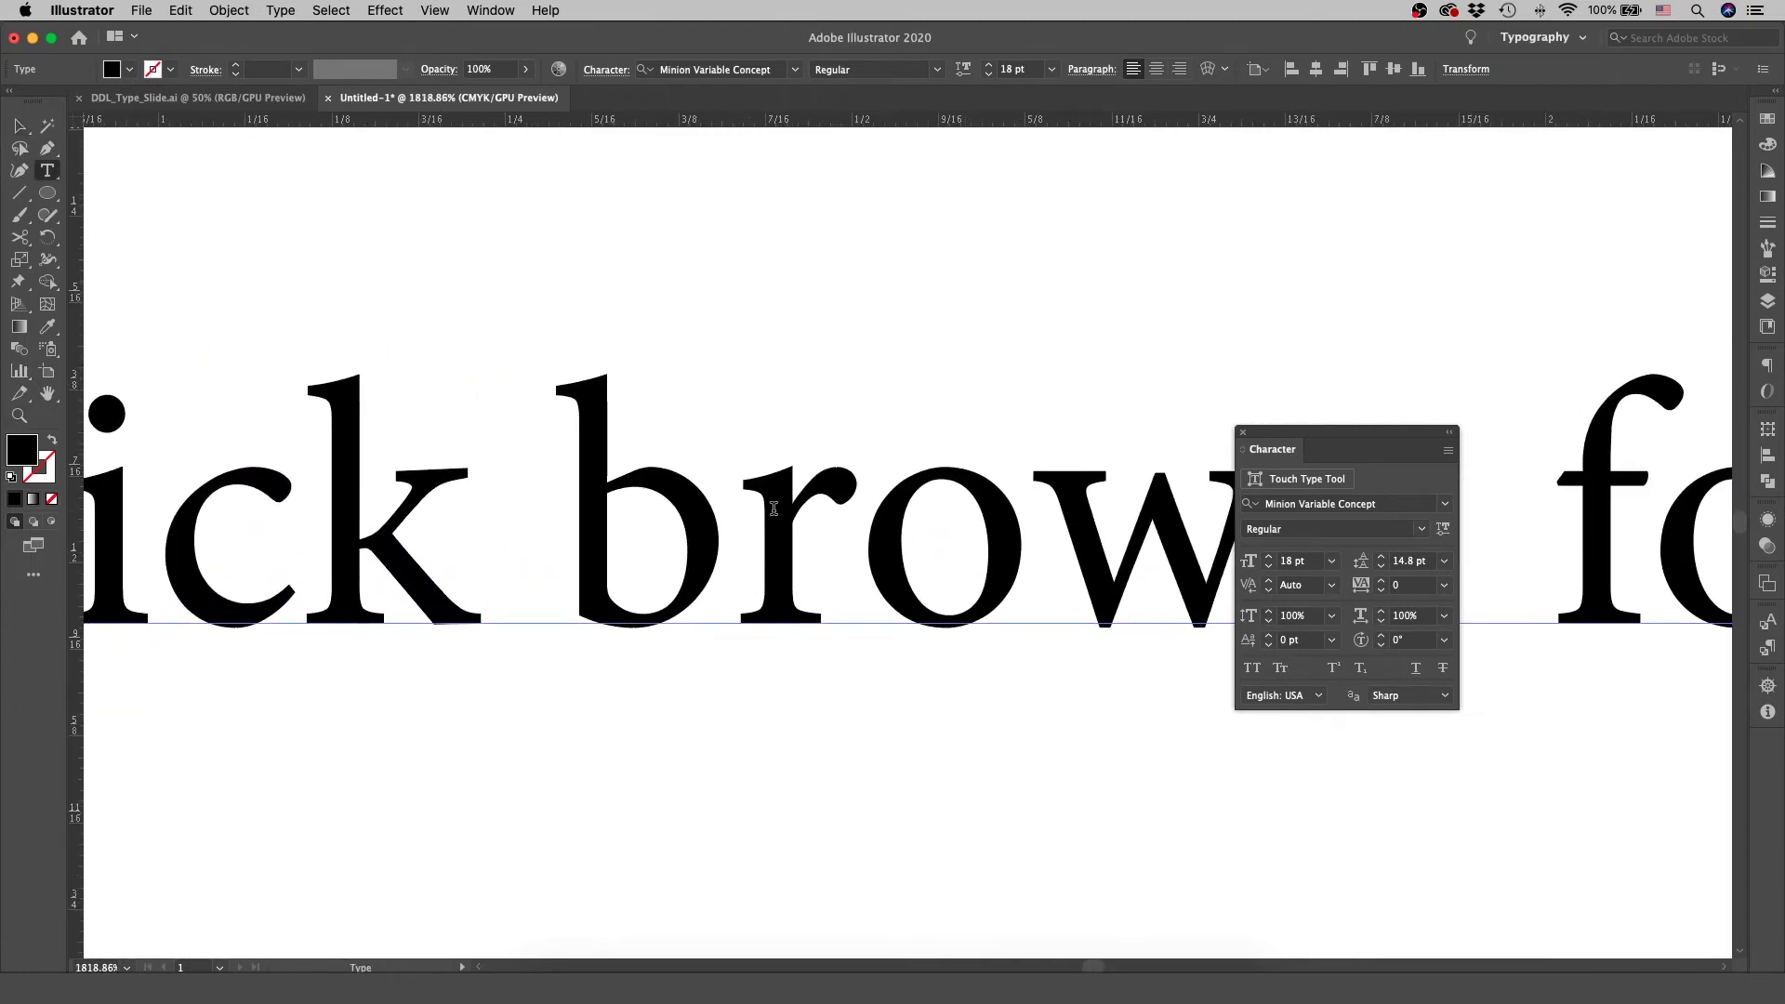
click(721, 452)
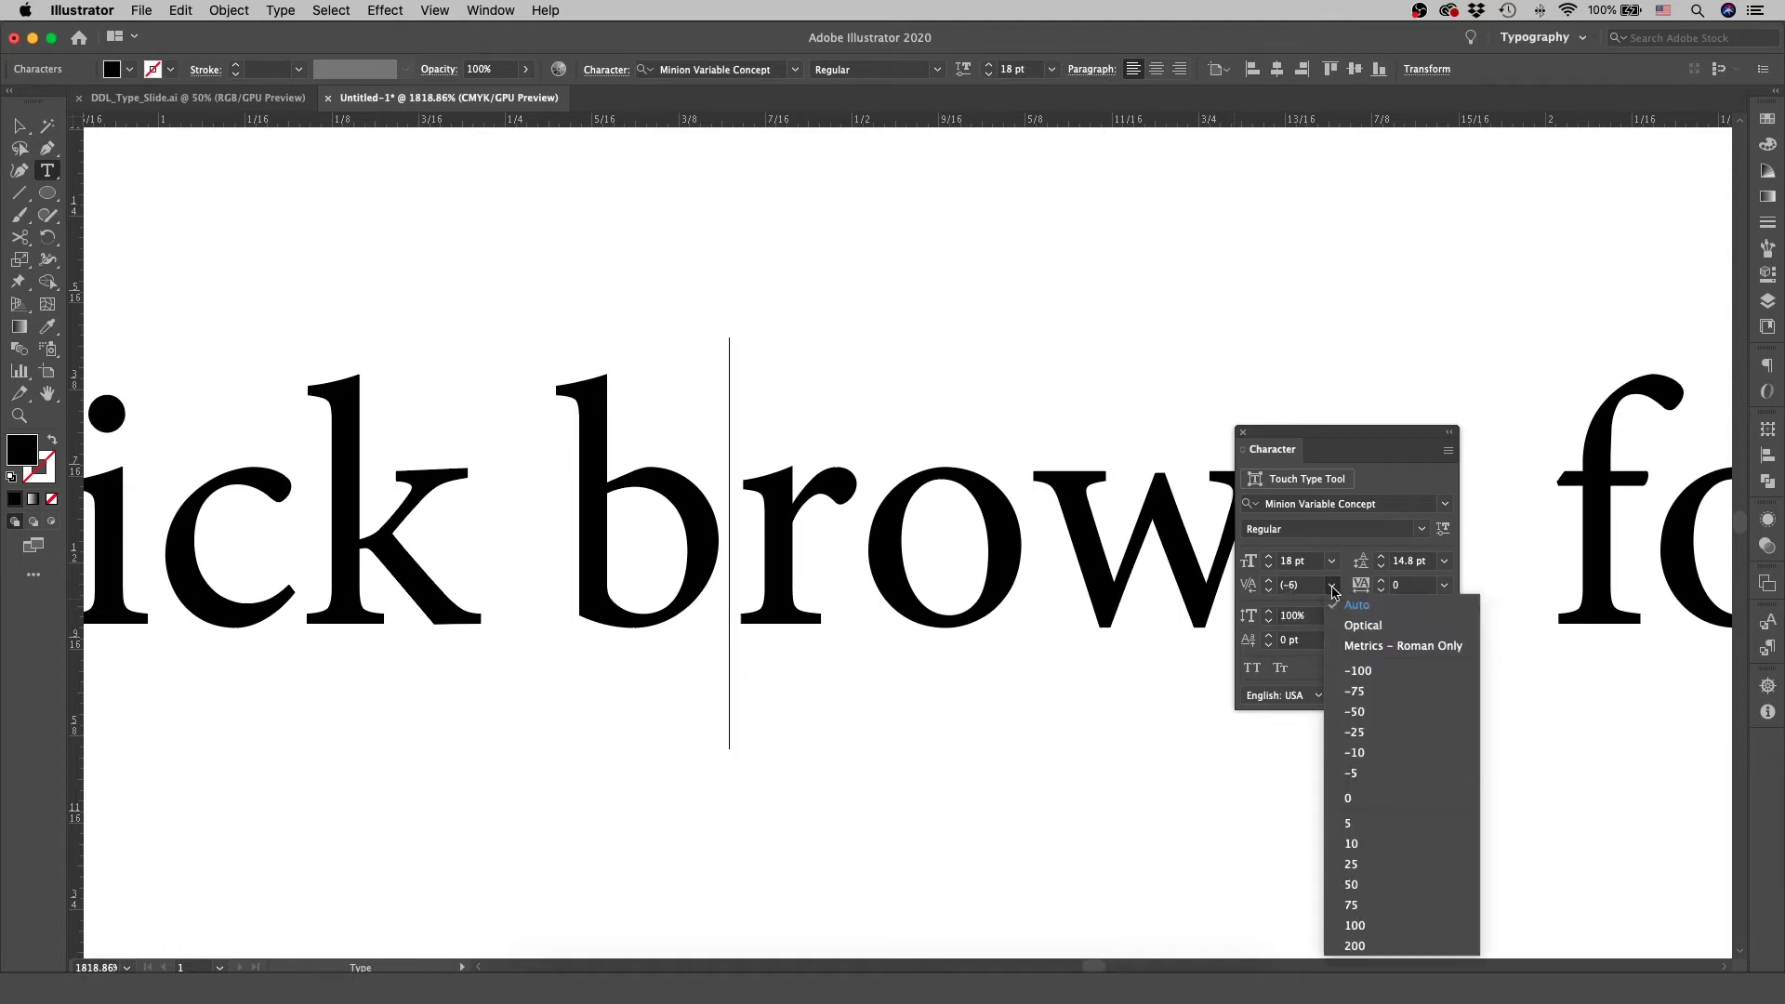
click(1332, 585)
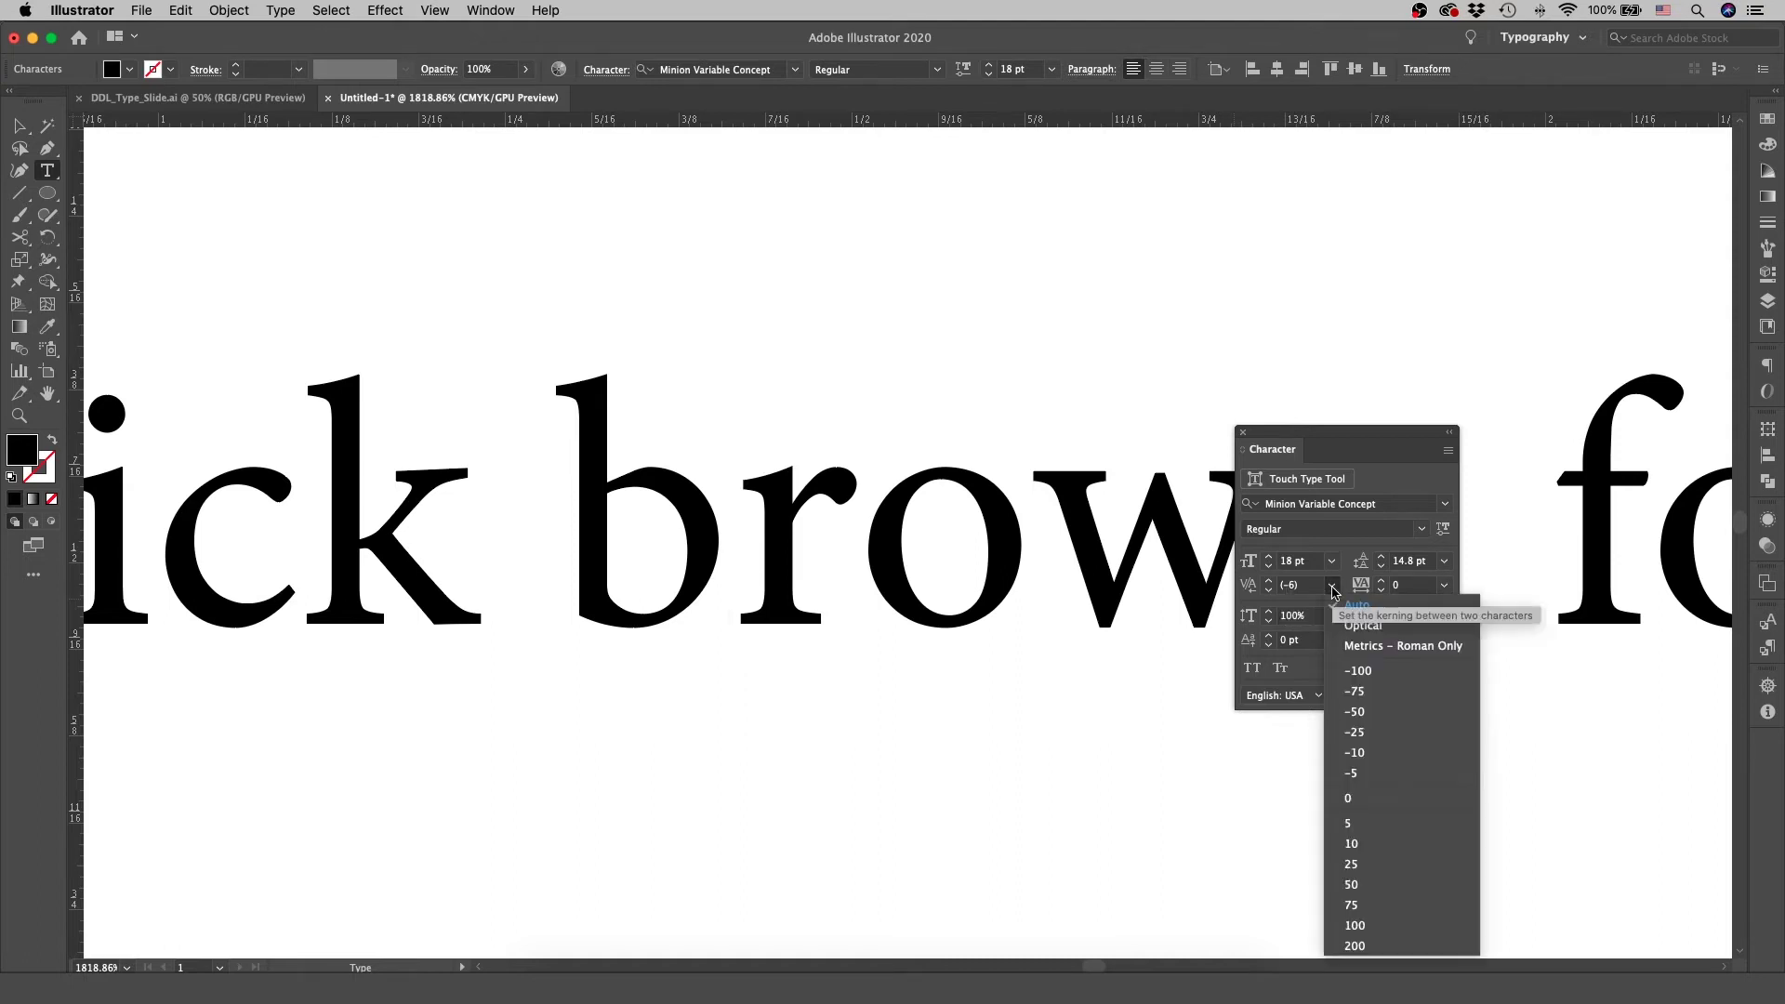
click(1367, 712)
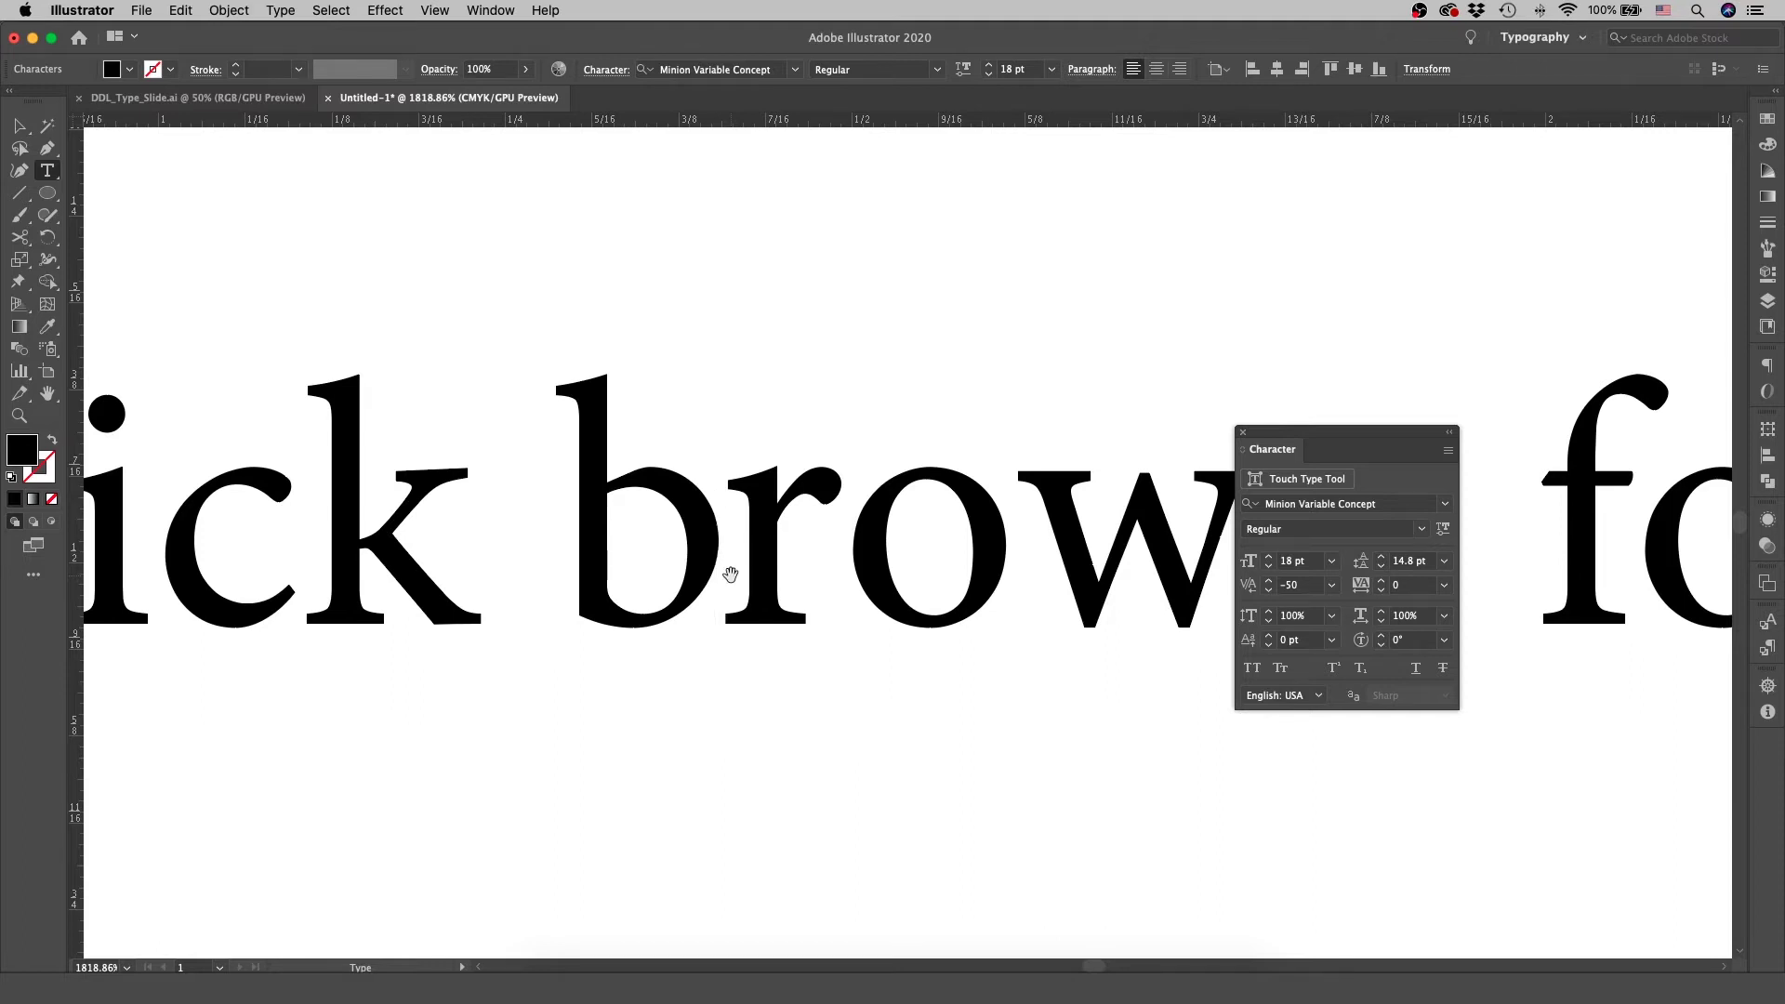
Tighten and loosen the kerning between the "b" and "r" of "brown" in small increments
key(alt+Left)
key(alt+Right)
key(alt+Left)
key(alt+Left)
key(alt+Right)
key(alt+Right)
key(alt+Right)
key(alt+Right)
key(alt+Right)
key(alt+Left)
key(alt+Left)
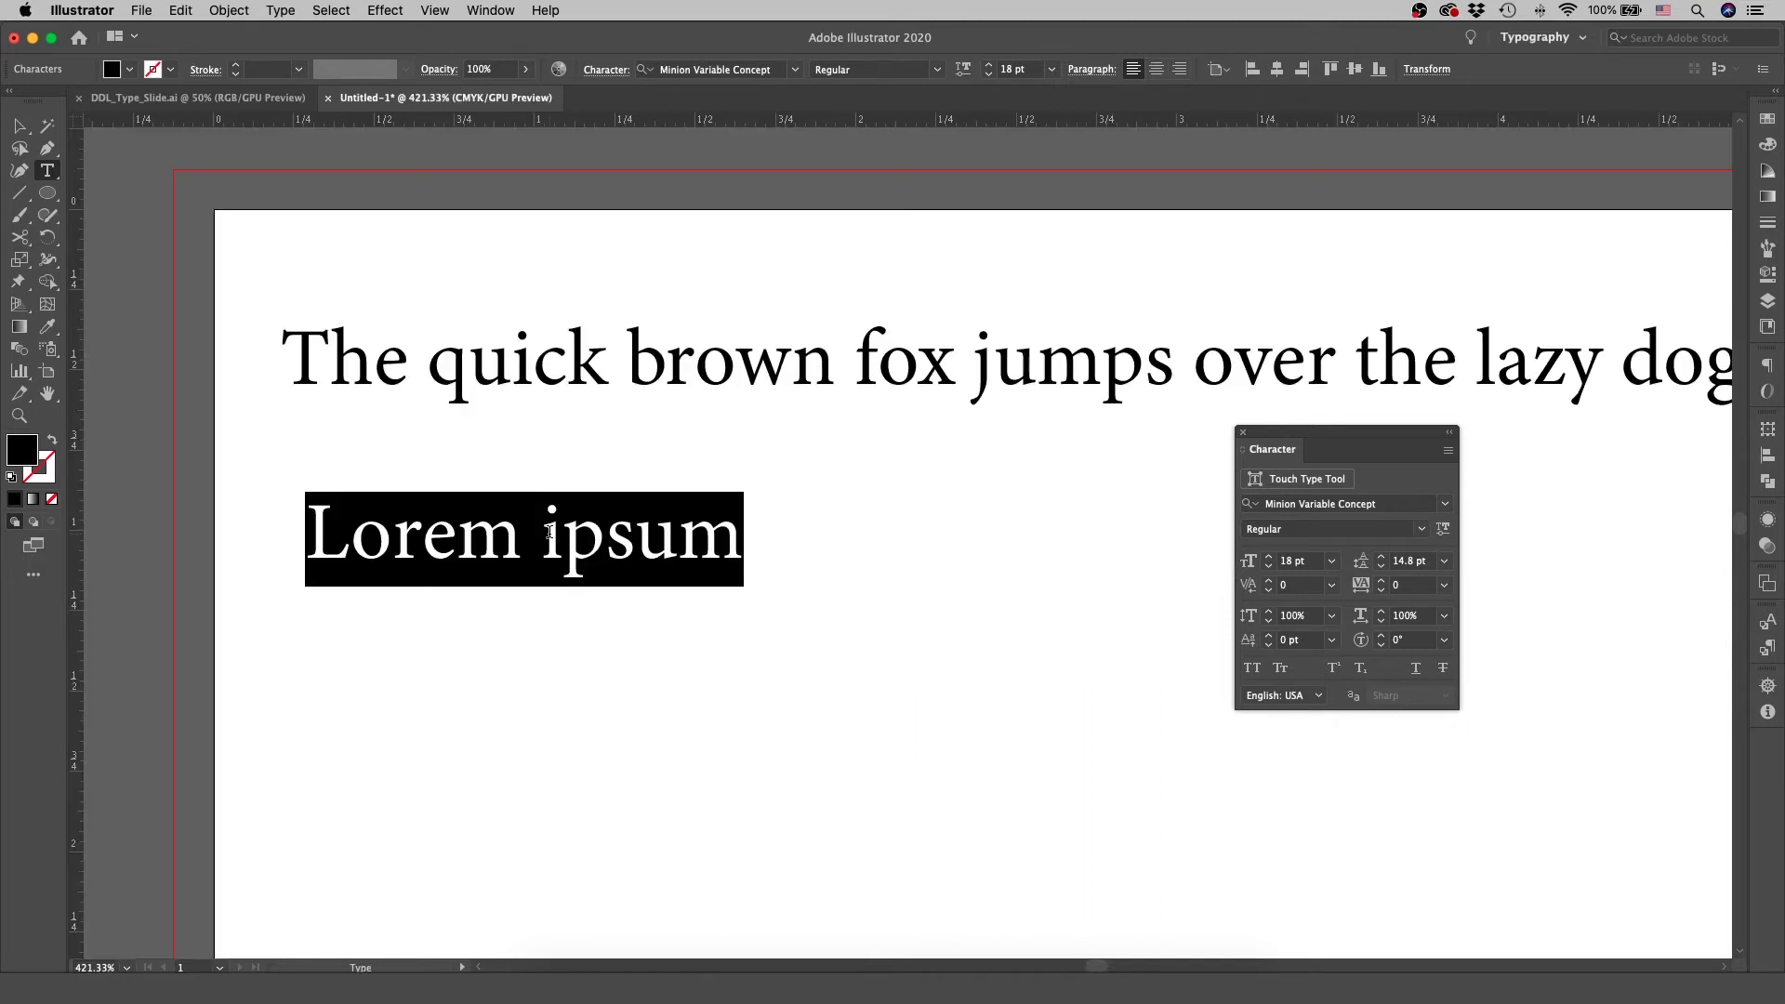
Replace the placeholder text below the sentence with the word "Walk"
text(Walk)
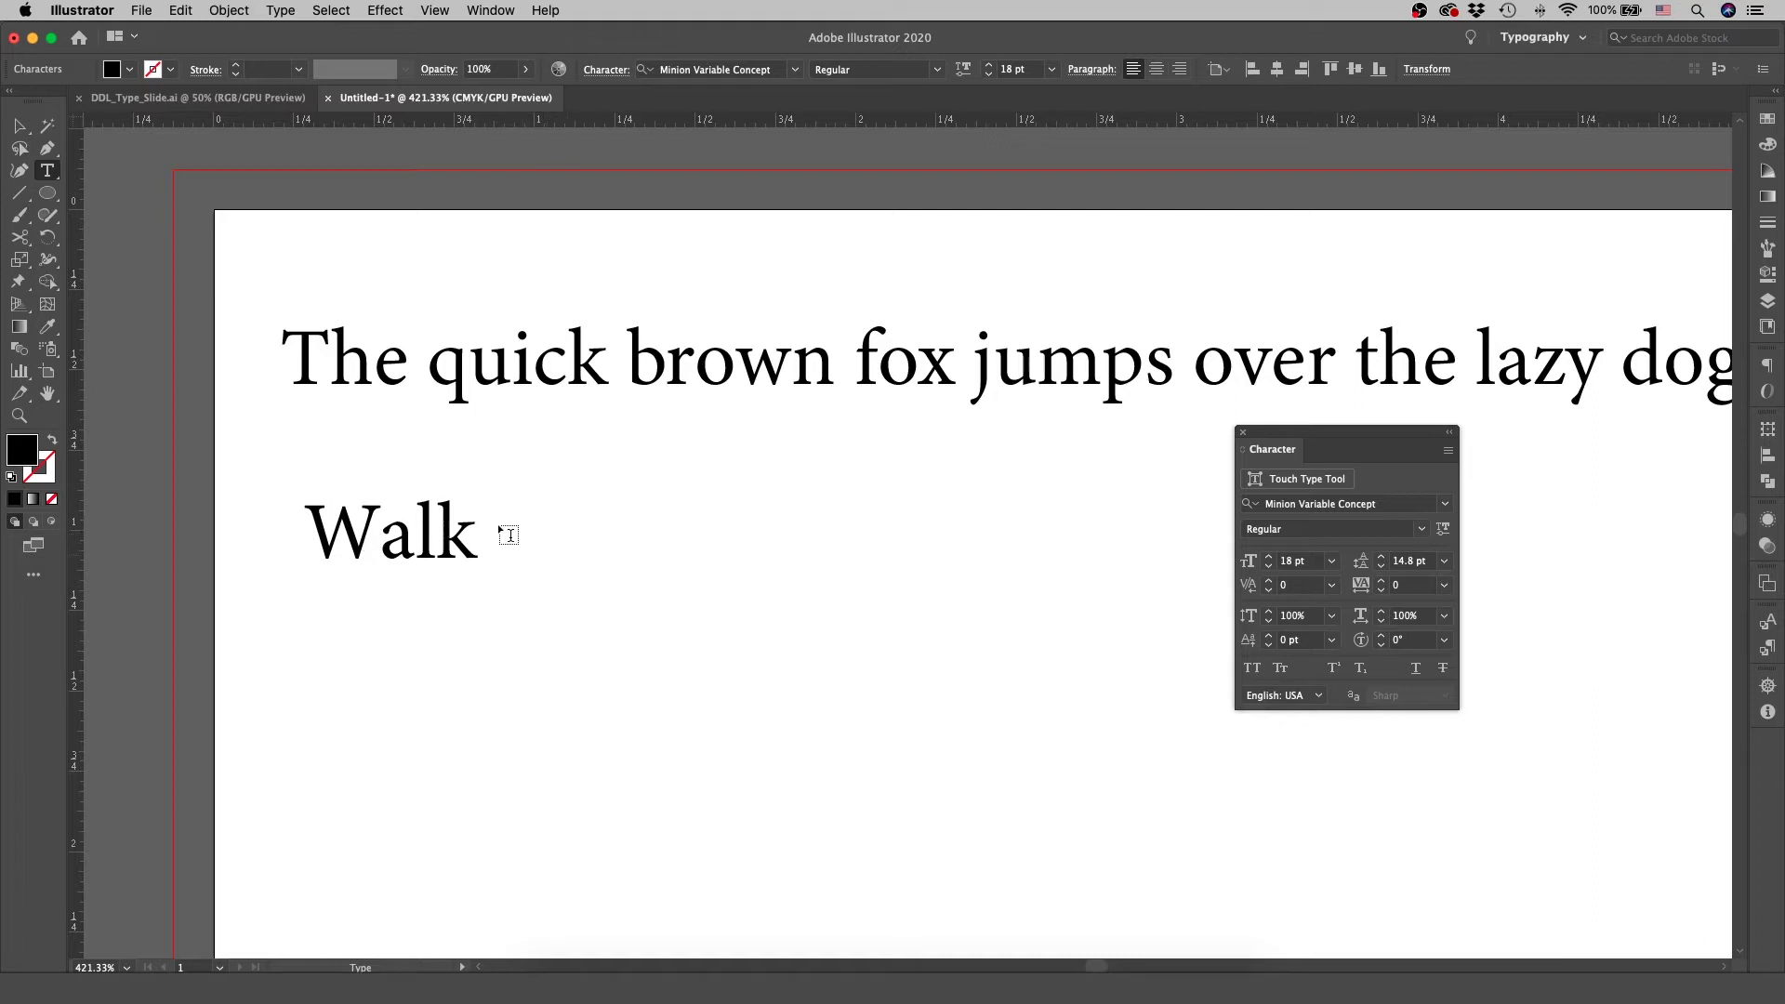
key(Escape)
key(z)
drag(351, 483, 567, 567)
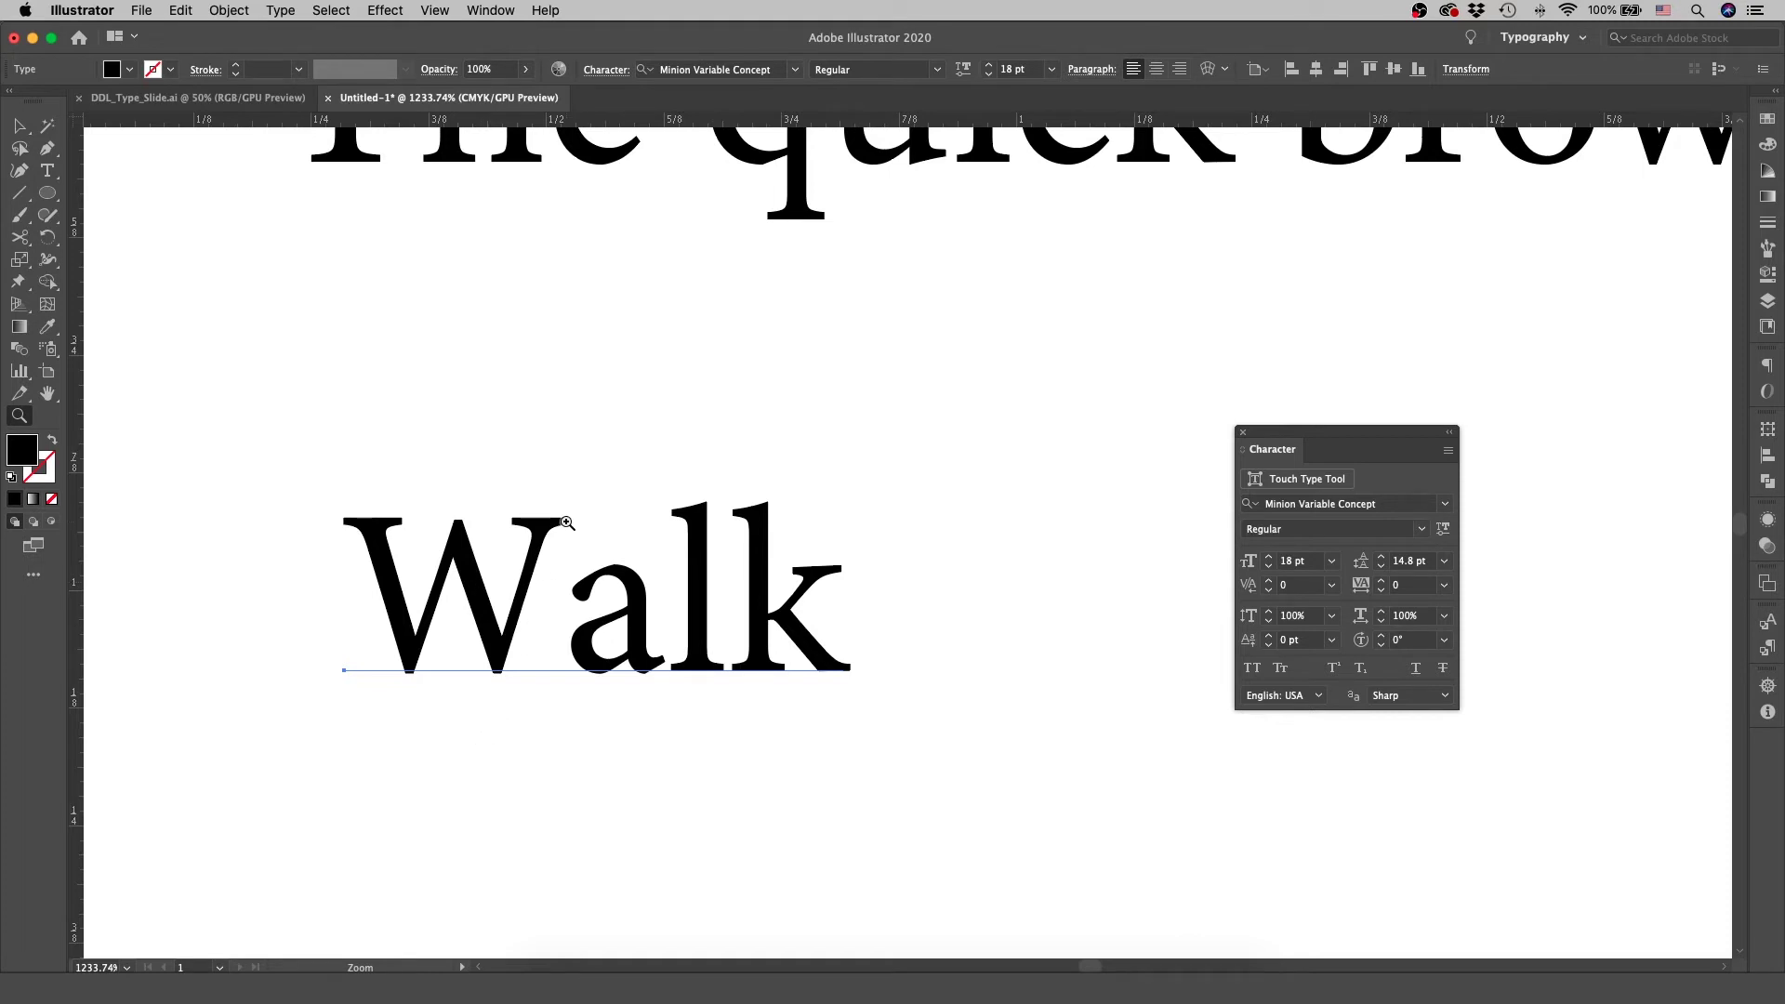
Draw a vertical line about 0.33 in tall between the "W" and "a" of "Walk", and move it to the left of the word
key(p)
click(566, 474)
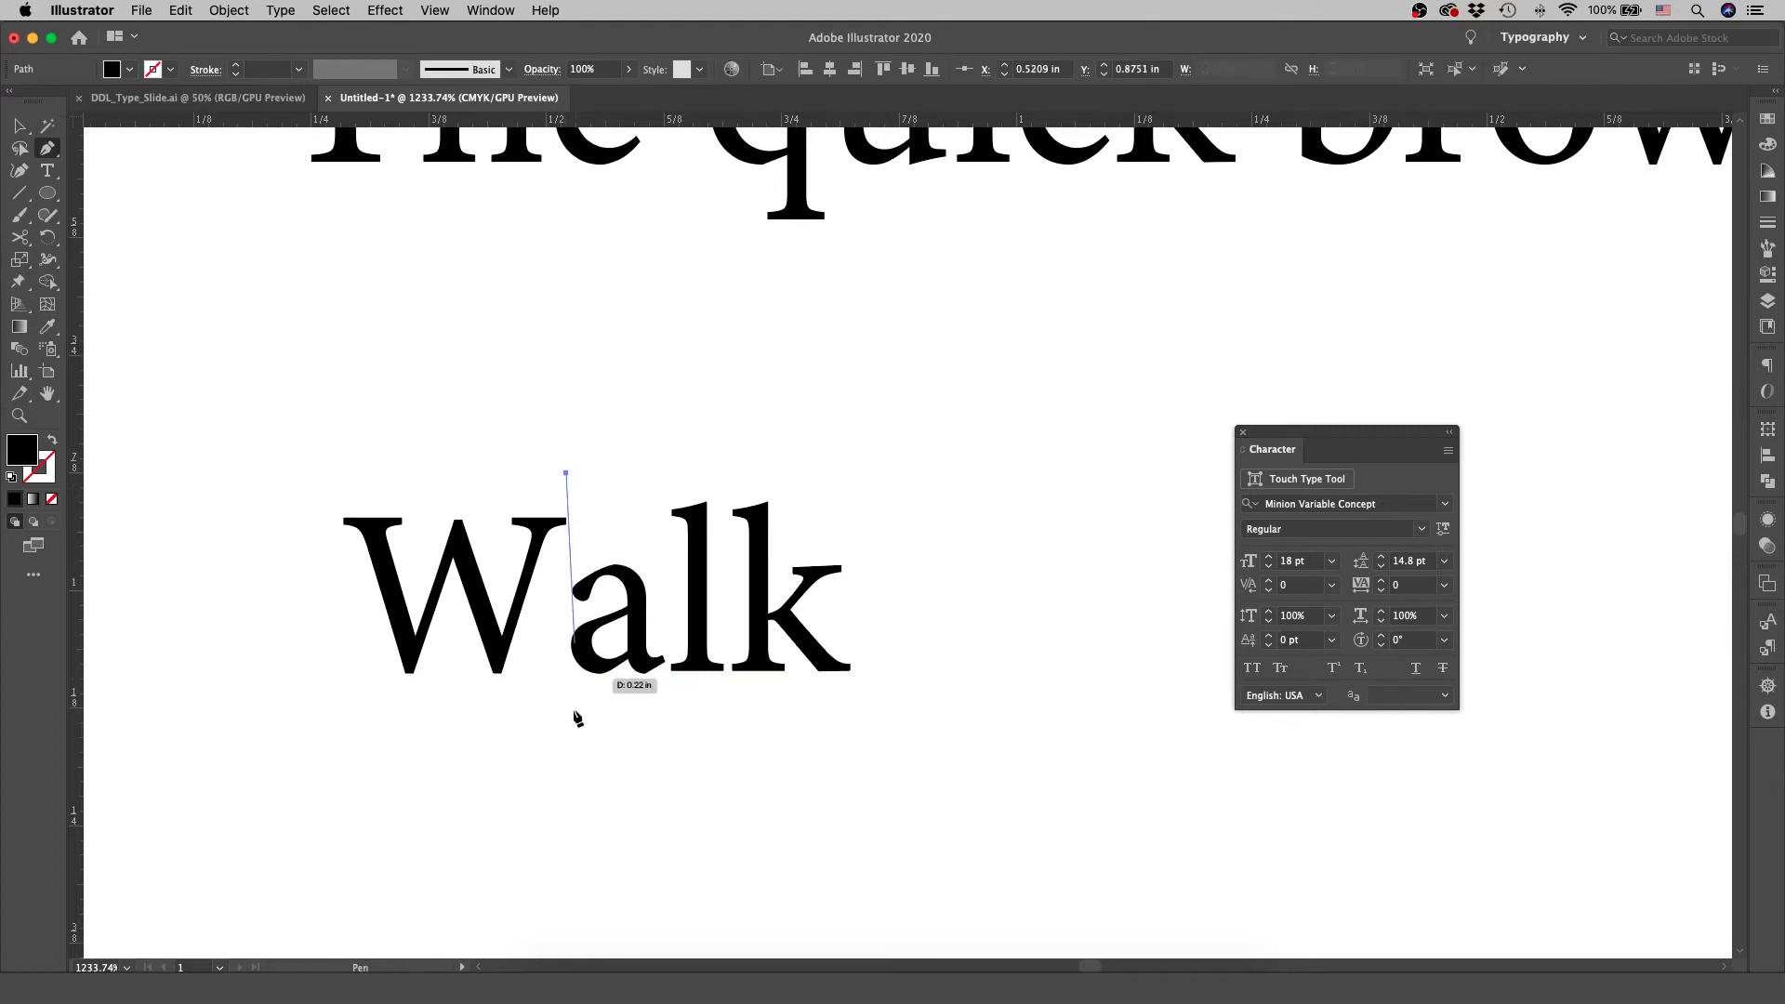
click(567, 786)
key(v)
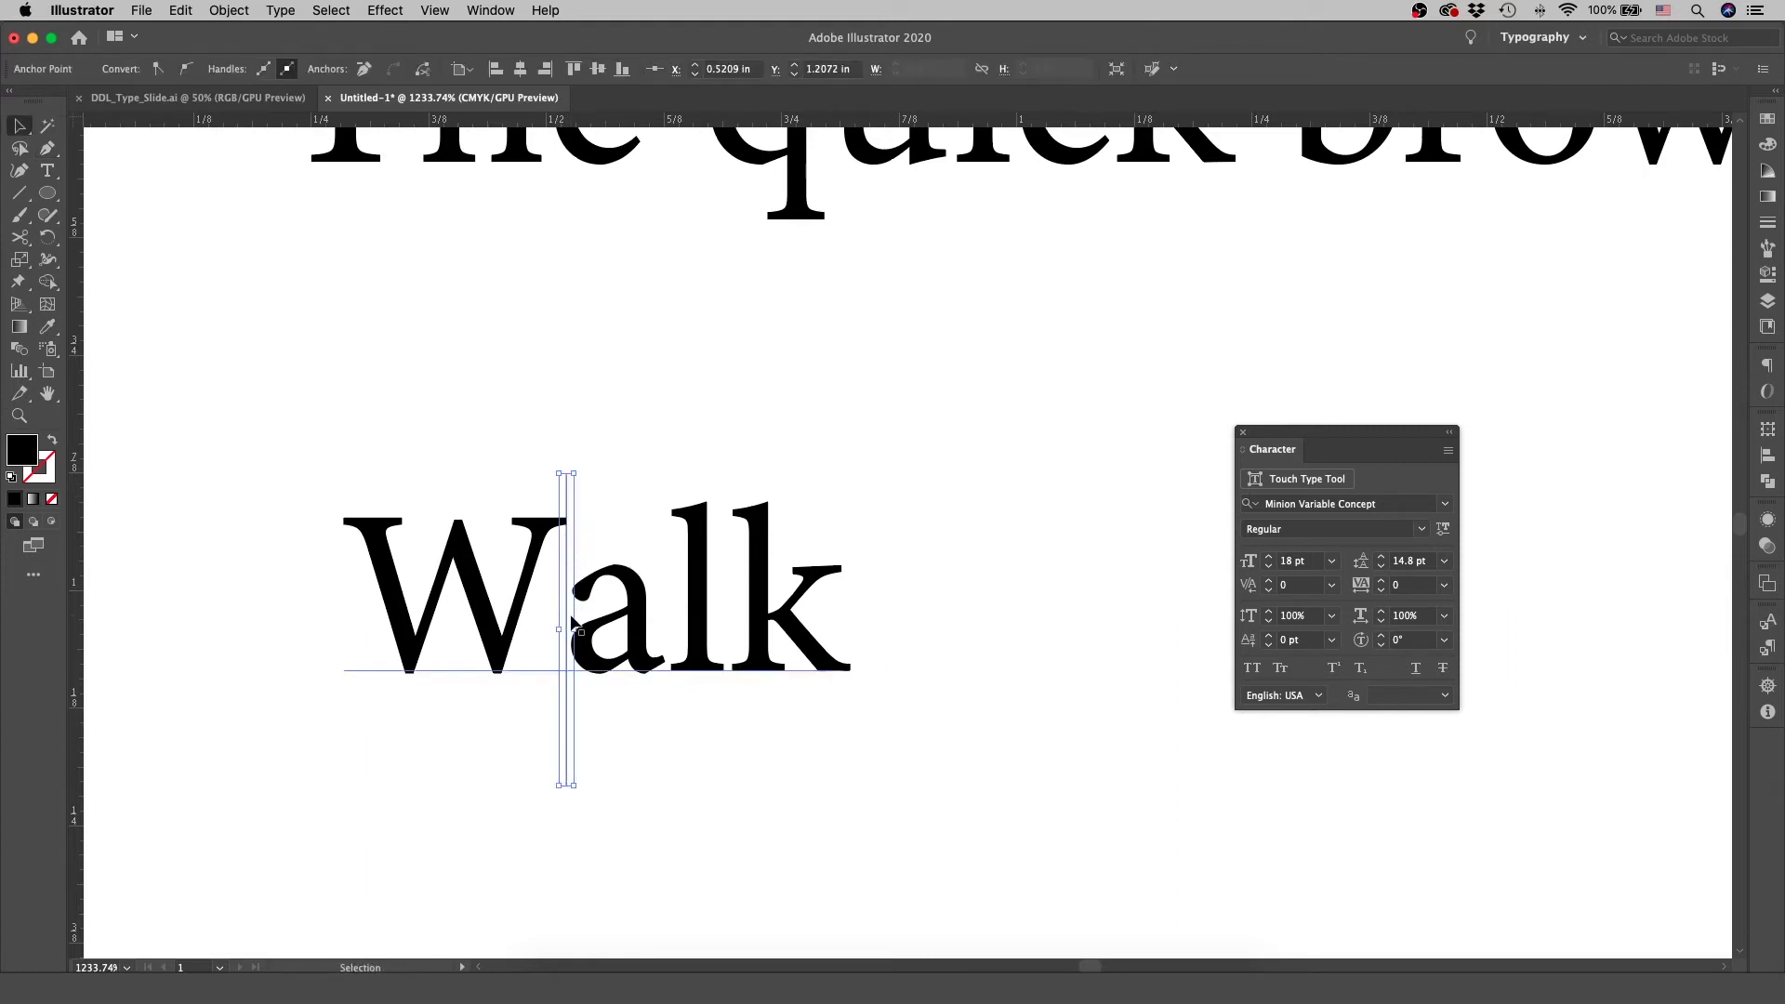
drag(567, 606, 536, 608)
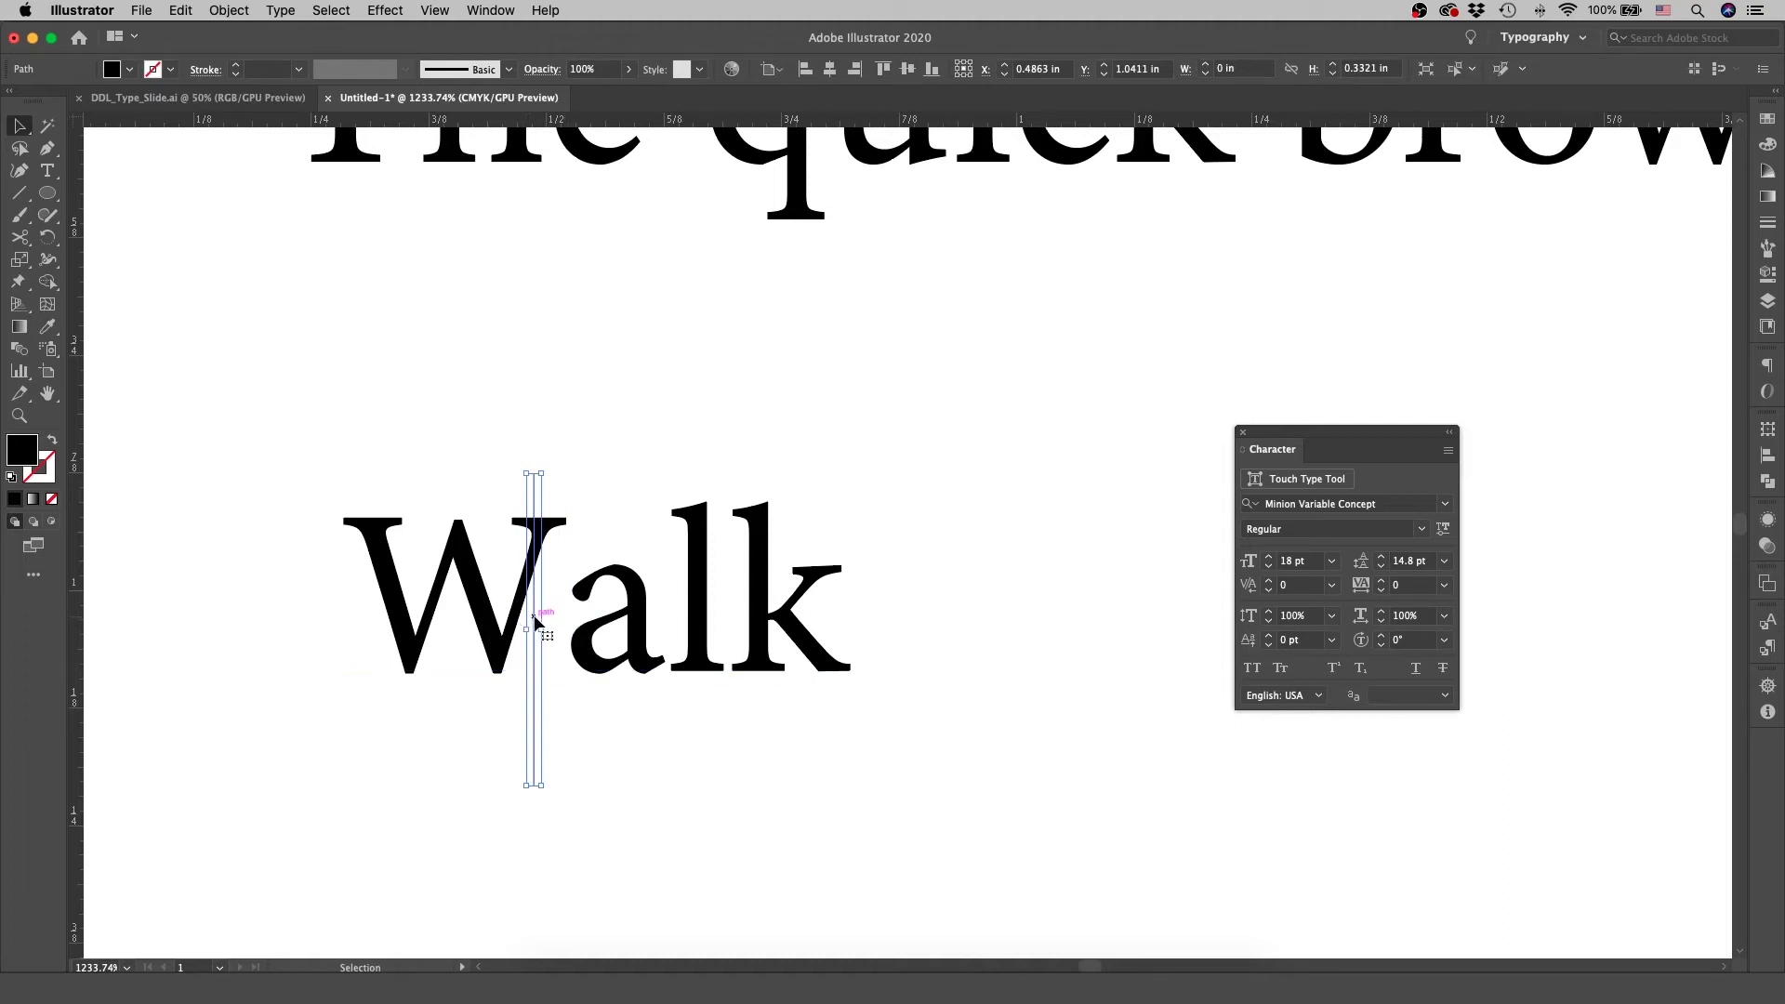
drag(535, 621, 254, 565)
Tighten the kerning between the "W" and "a" of "Walk" to -80
key(t)
click(558, 599)
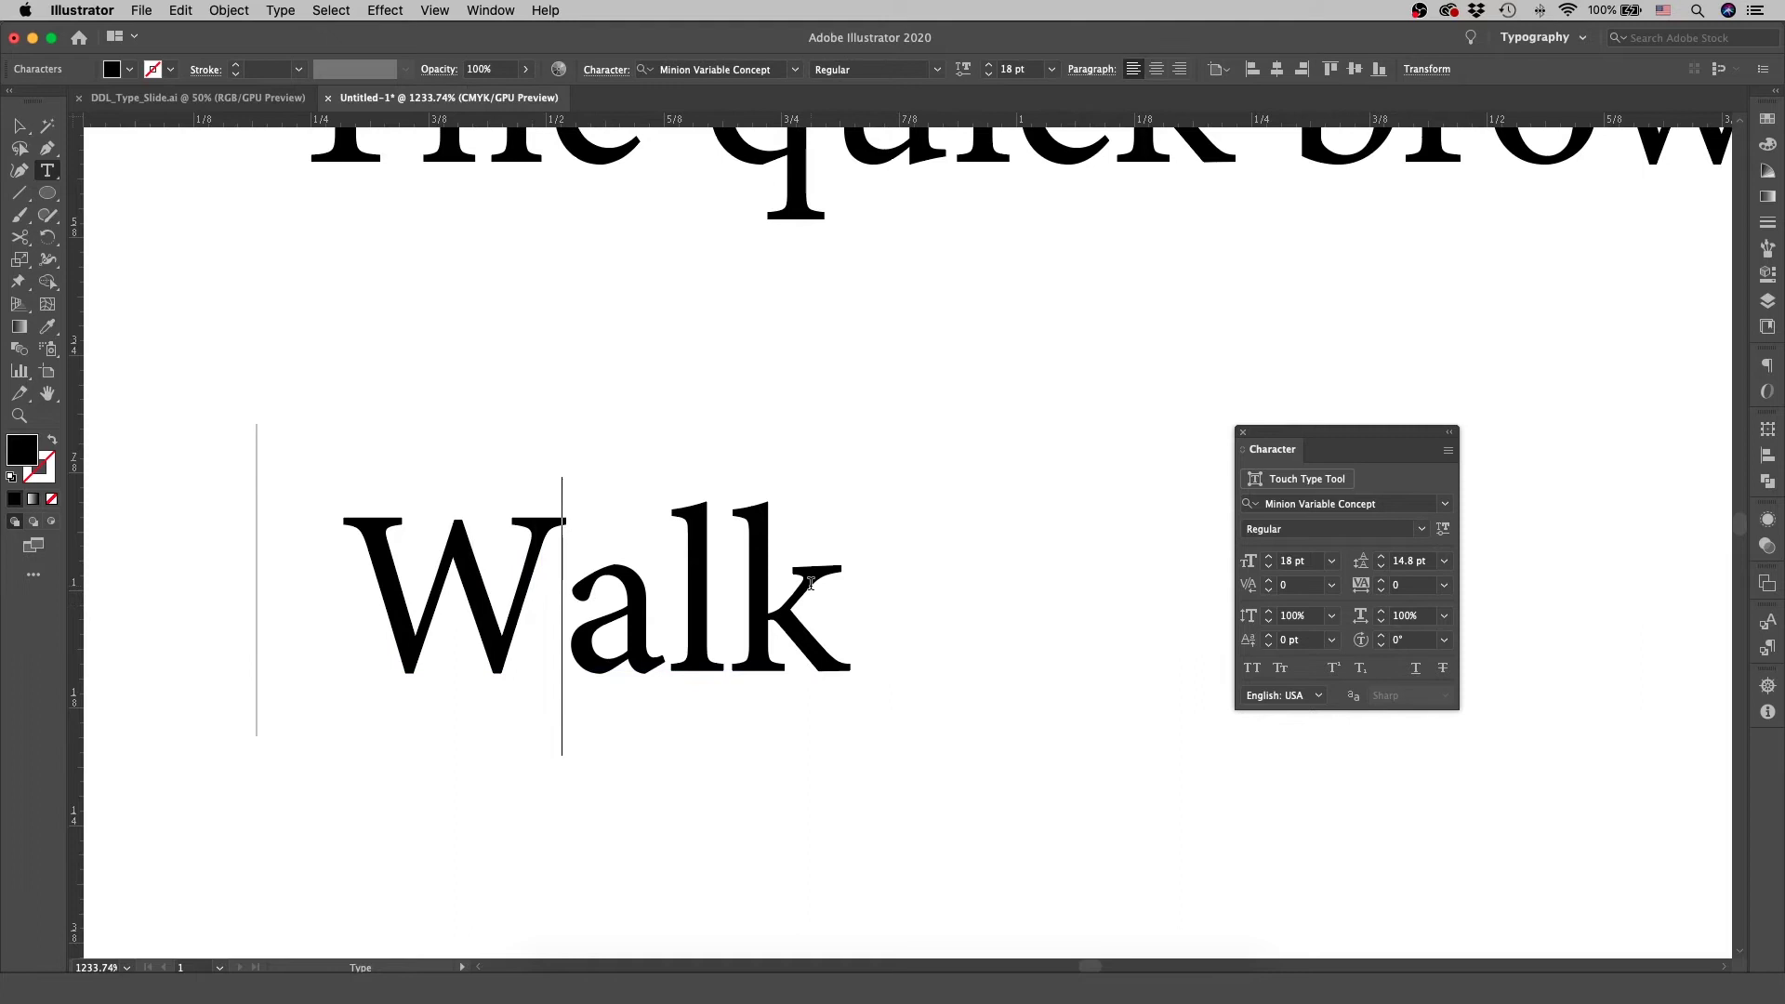
key(alt+Left)
key(alt+Left)
key(alt+Left)
key(alt+Left)
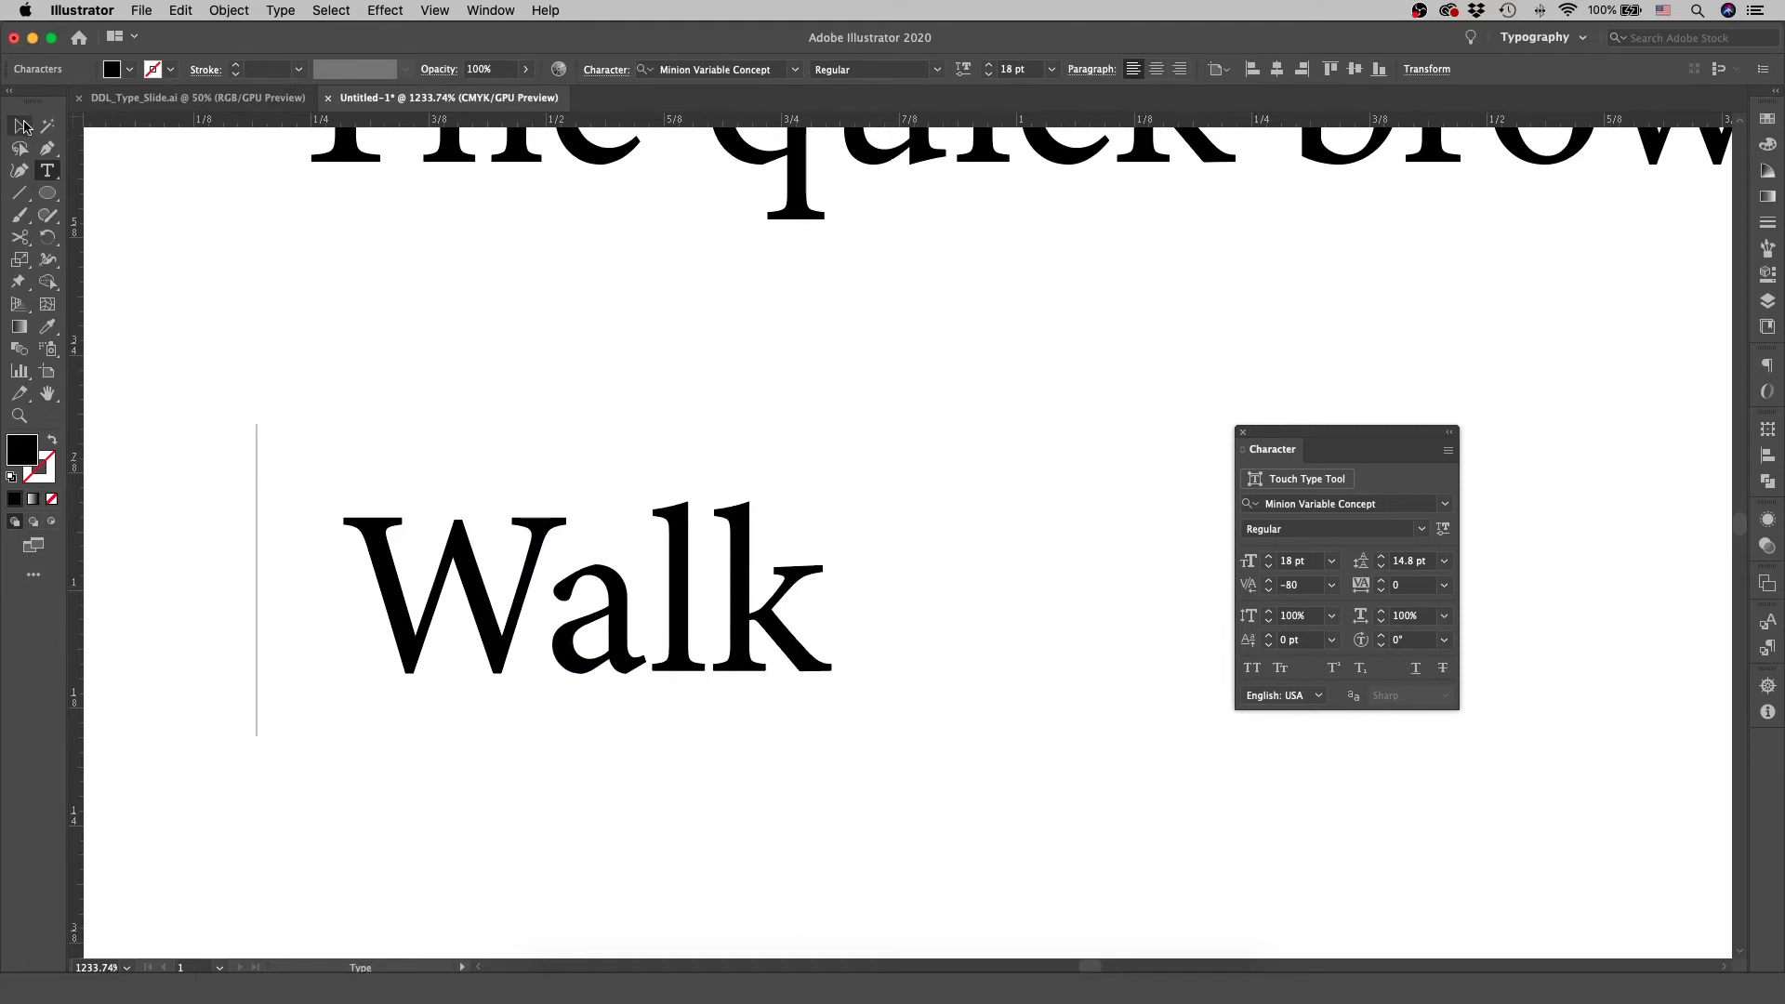
Set the tracking of the whole "quick brown fox" sentence to 200
click(22, 126)
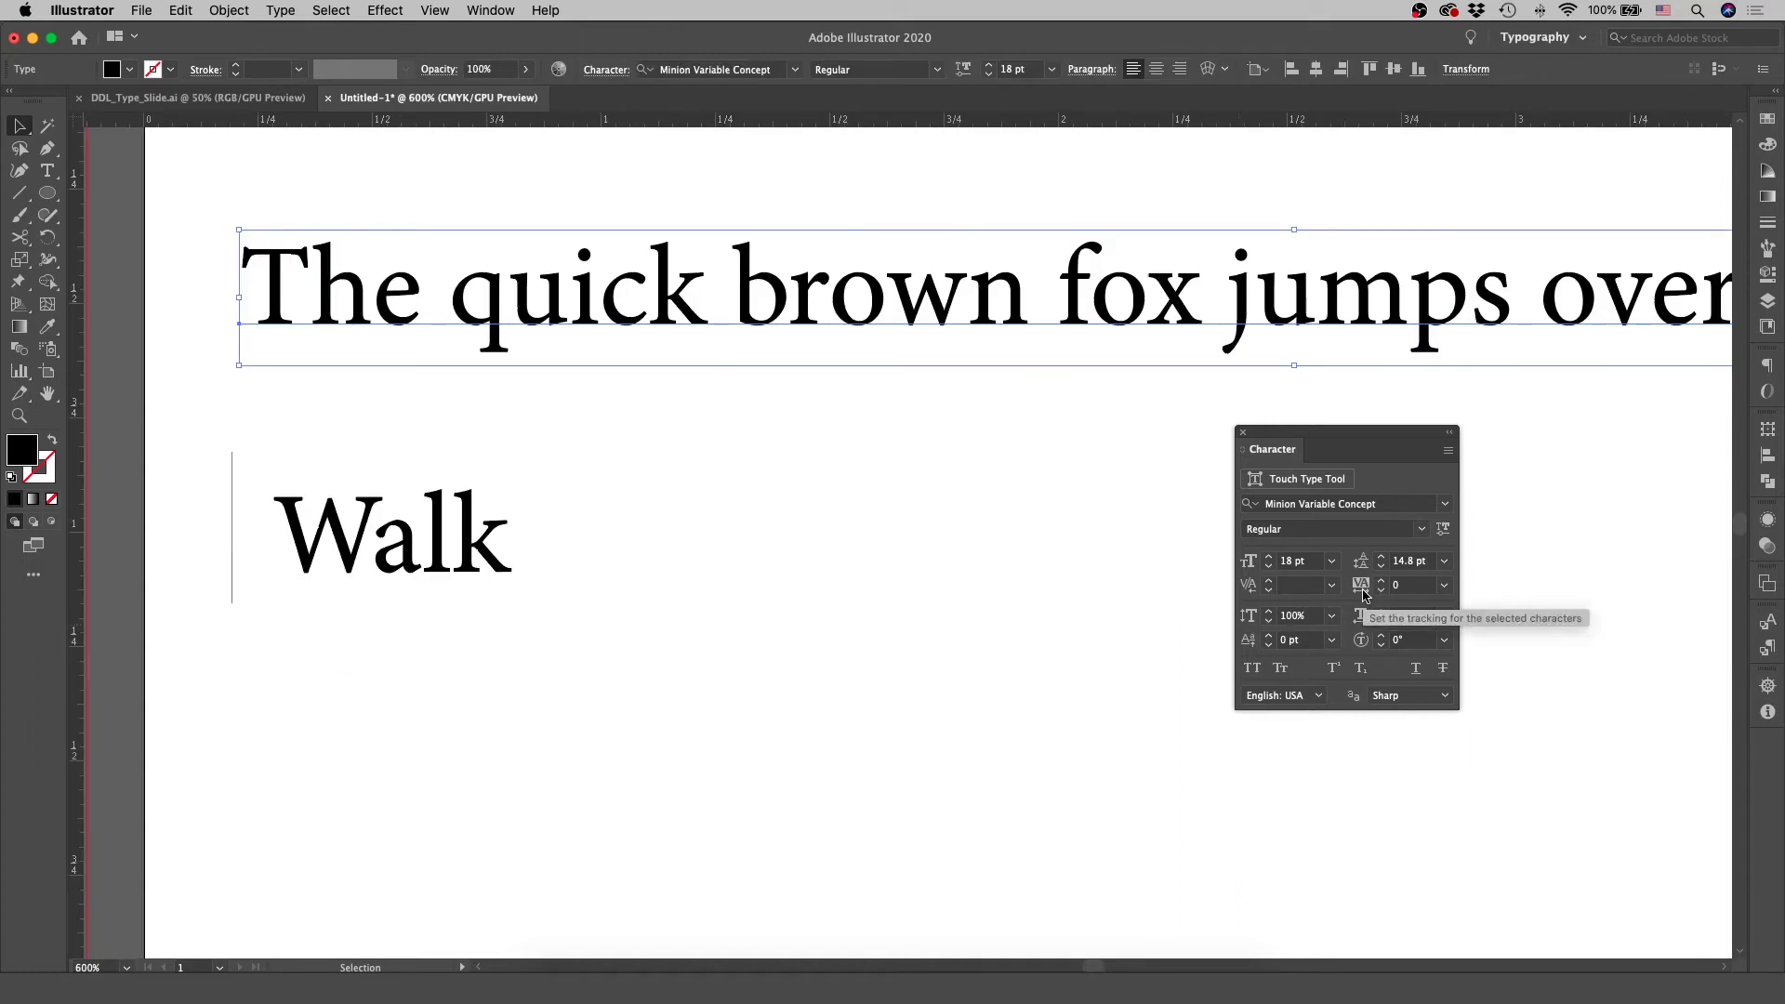
click(1445, 587)
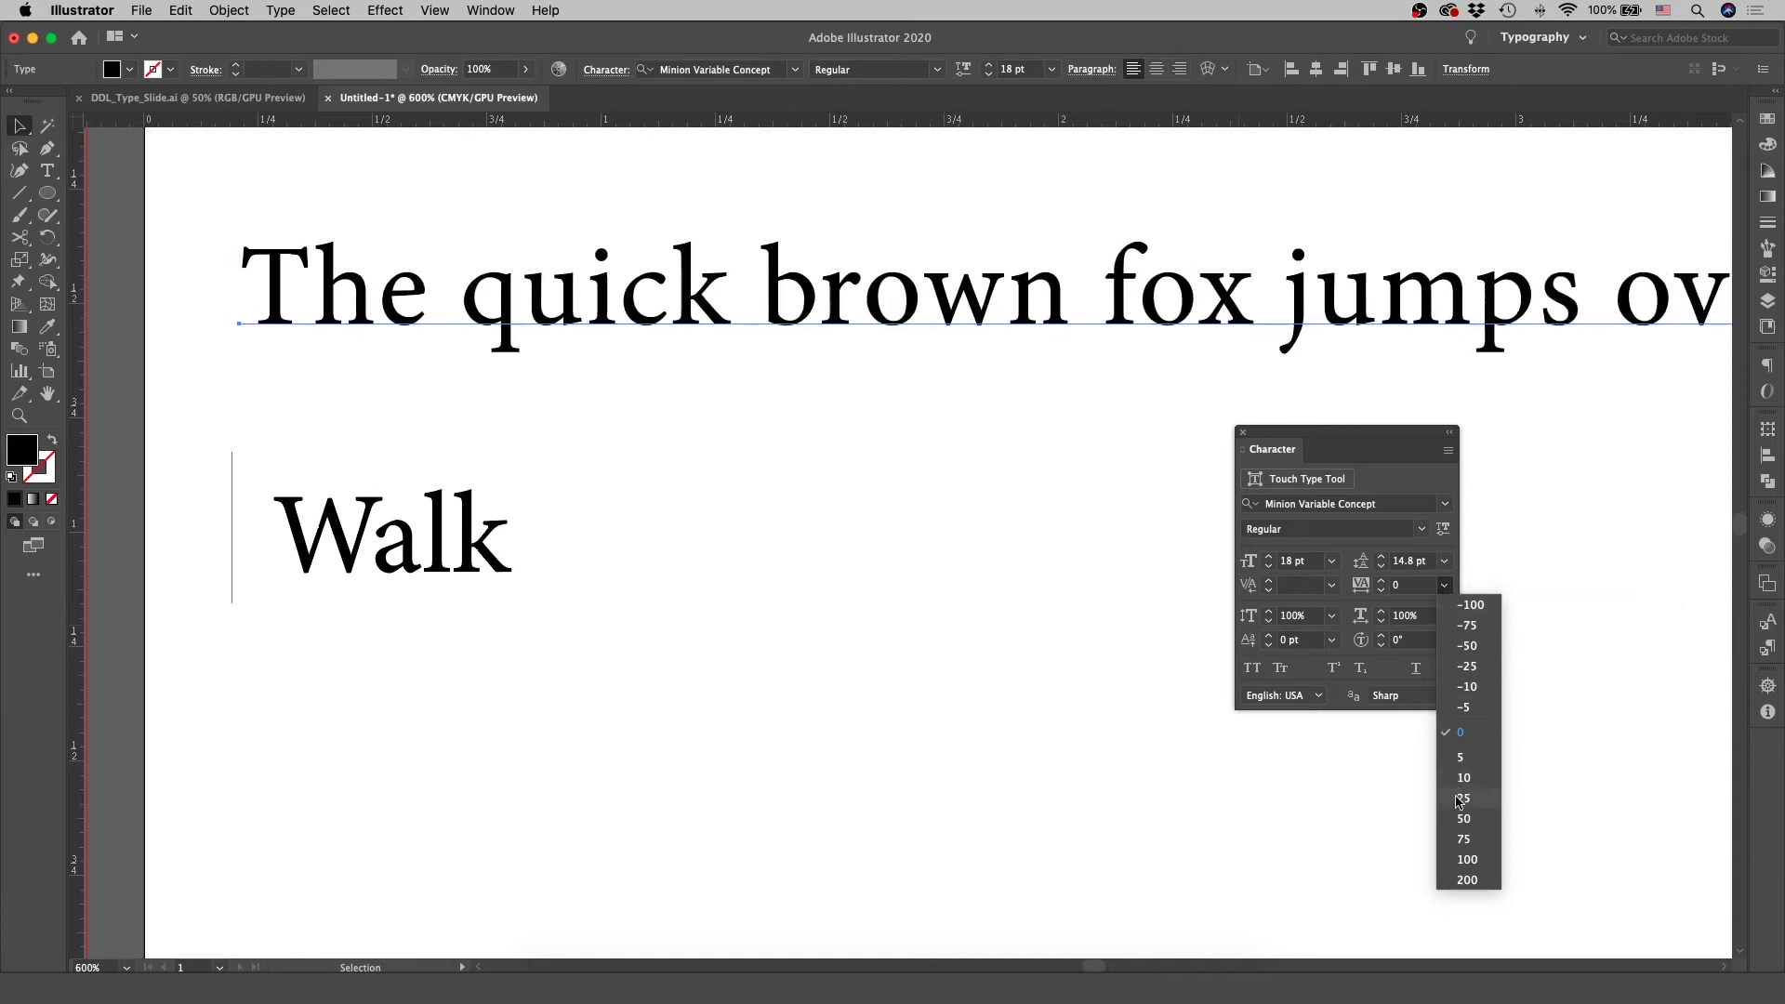
click(1456, 882)
scroll(1028, 623, up, 5)
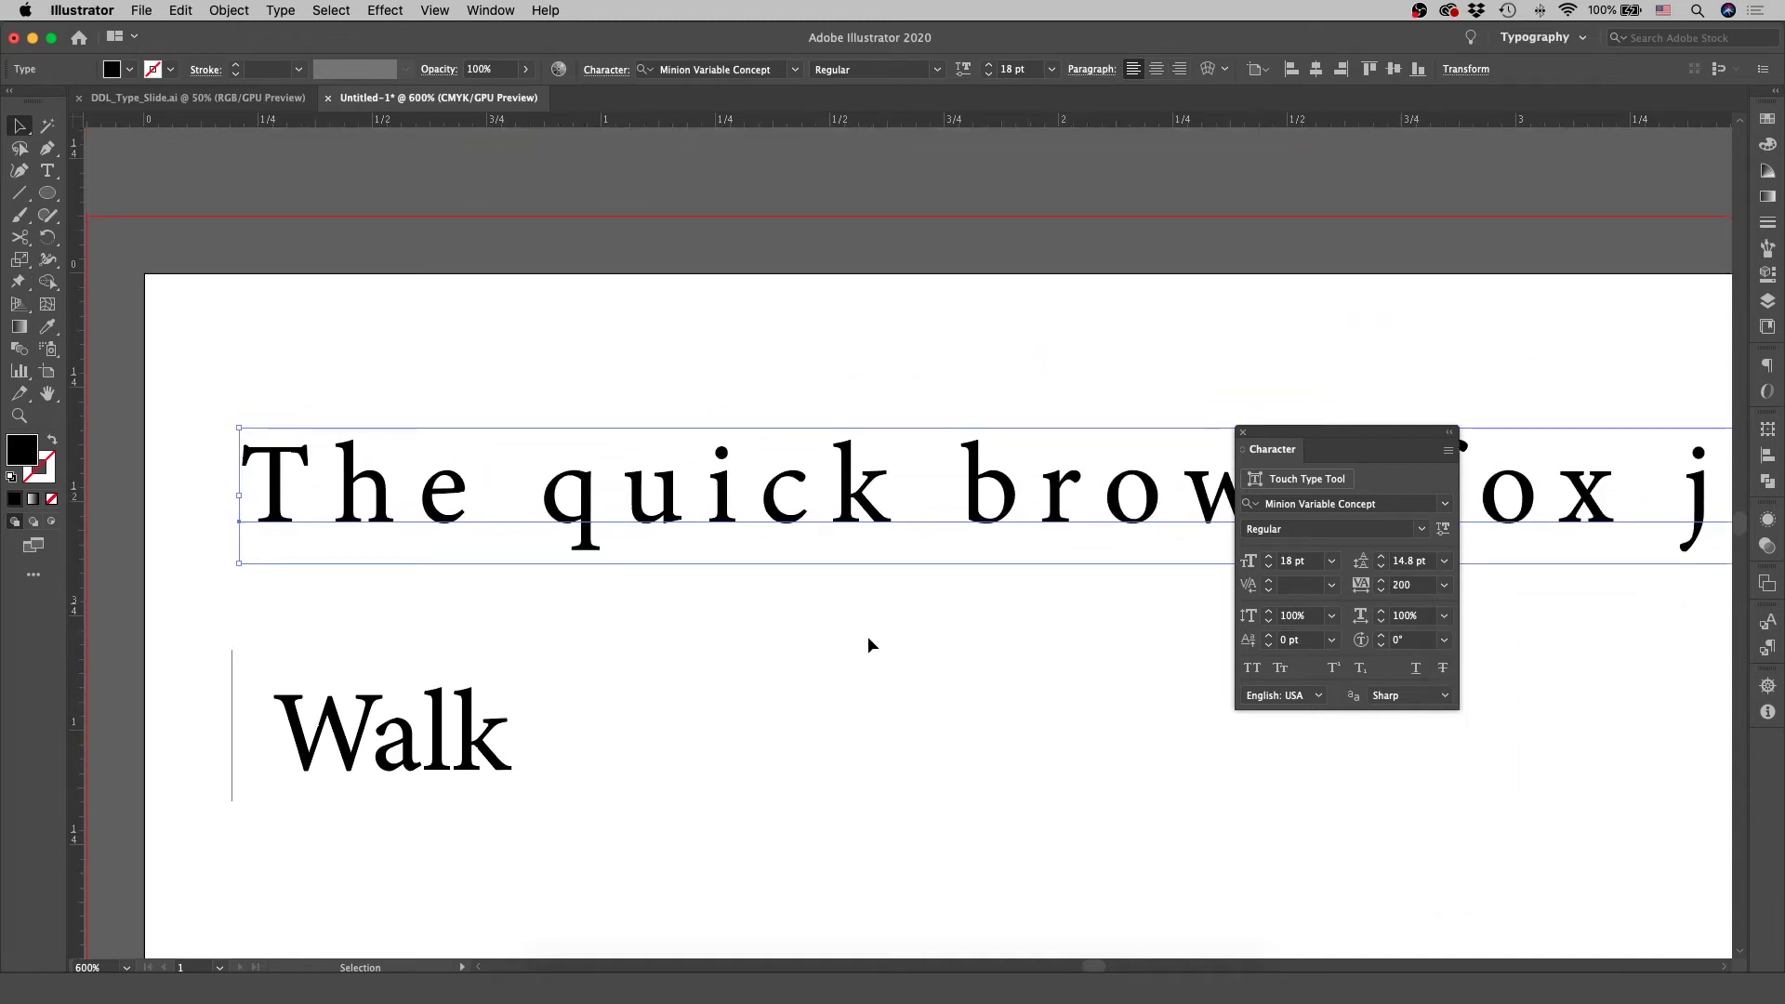
Set the tracking of the whole "quick brown fox" sentence to -100, and reset it to 0
click(1444, 586)
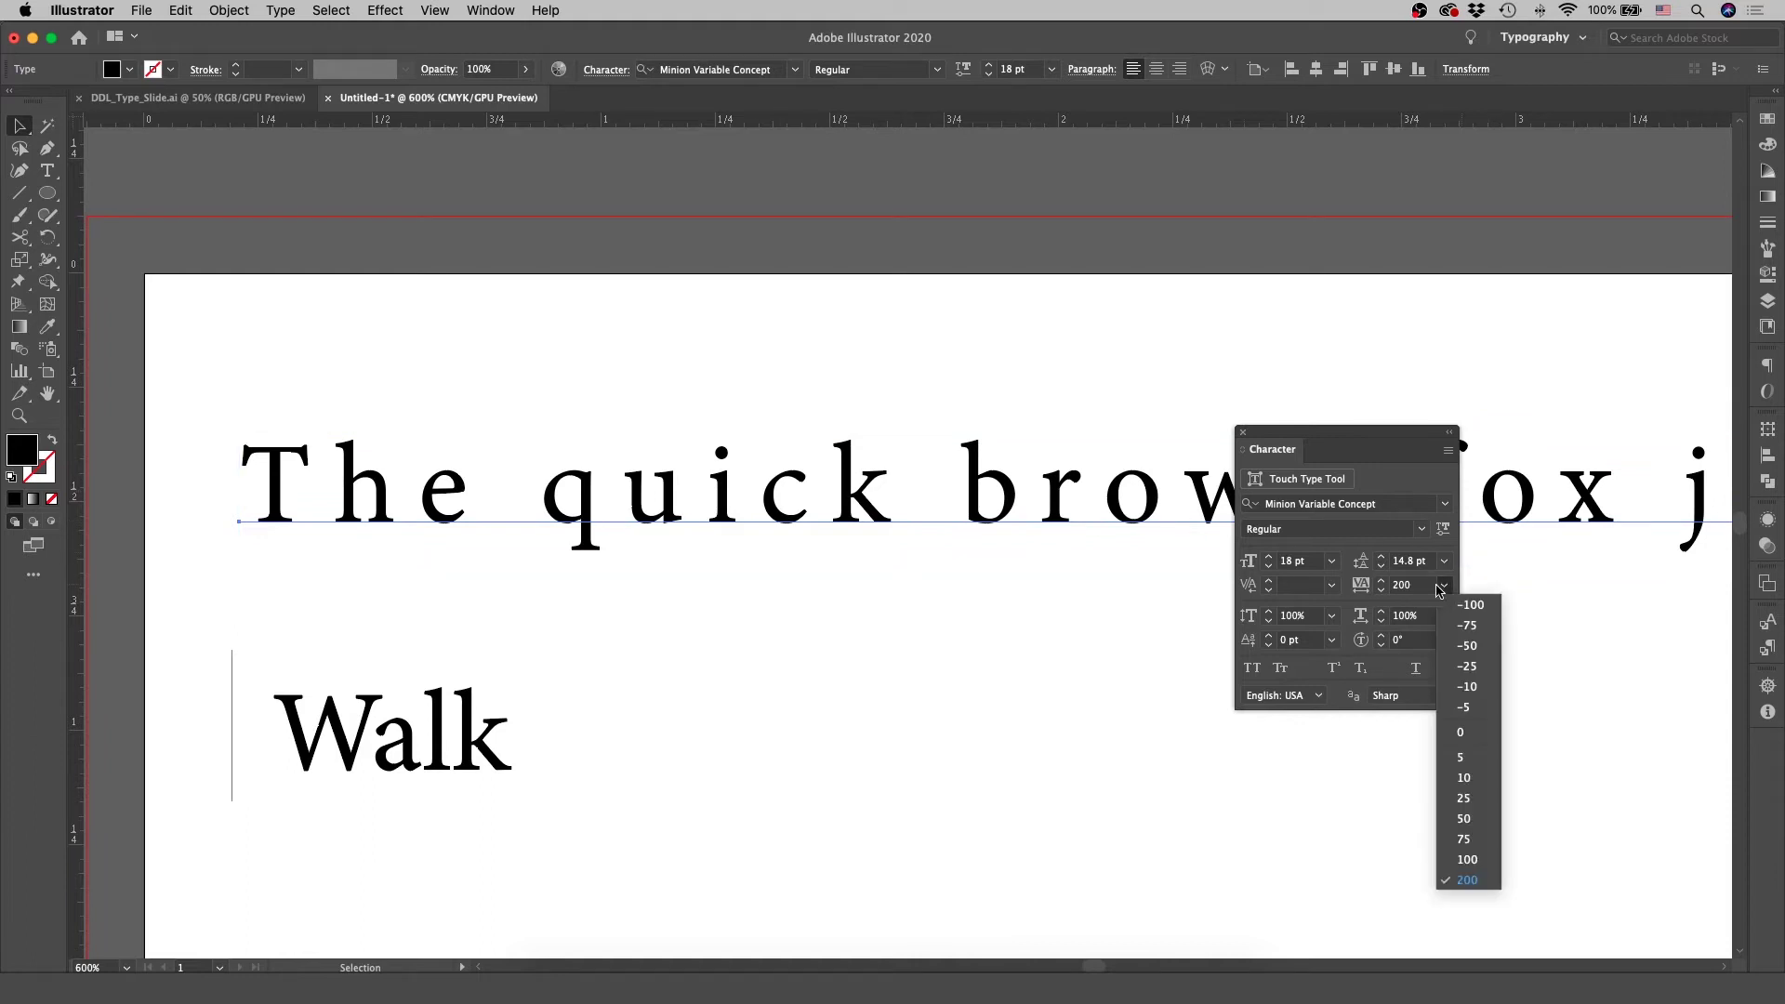
click(1473, 606)
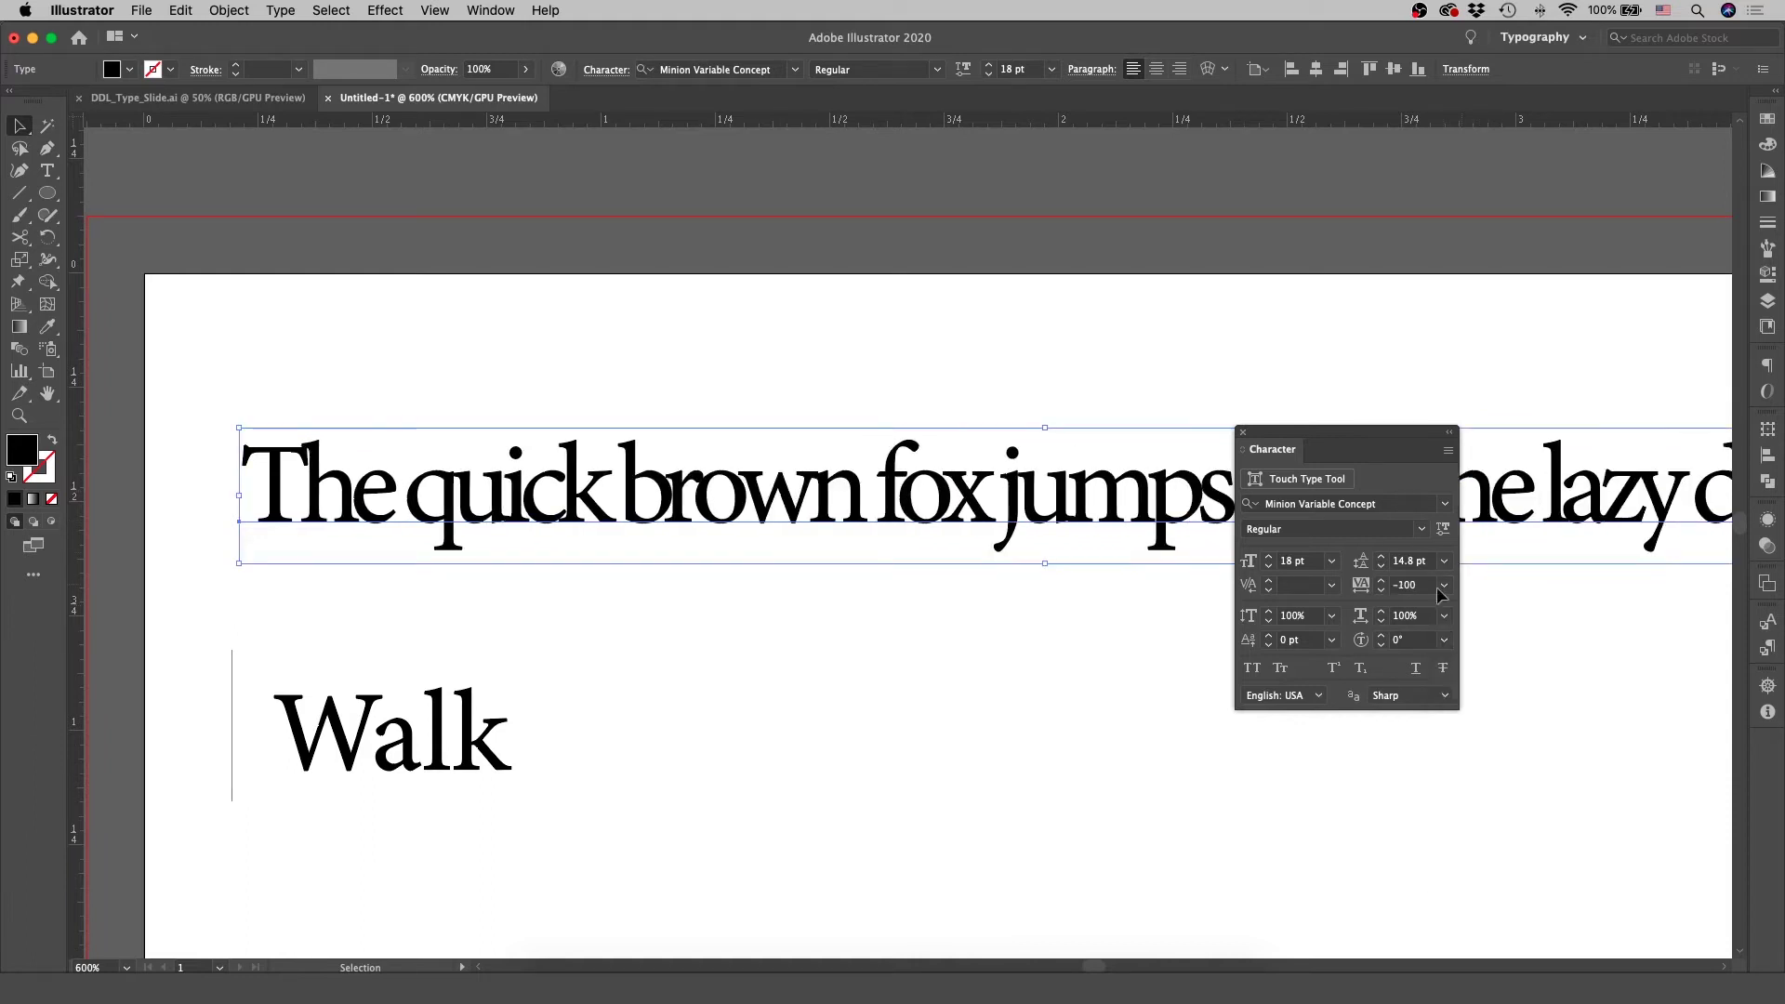
click(1444, 585)
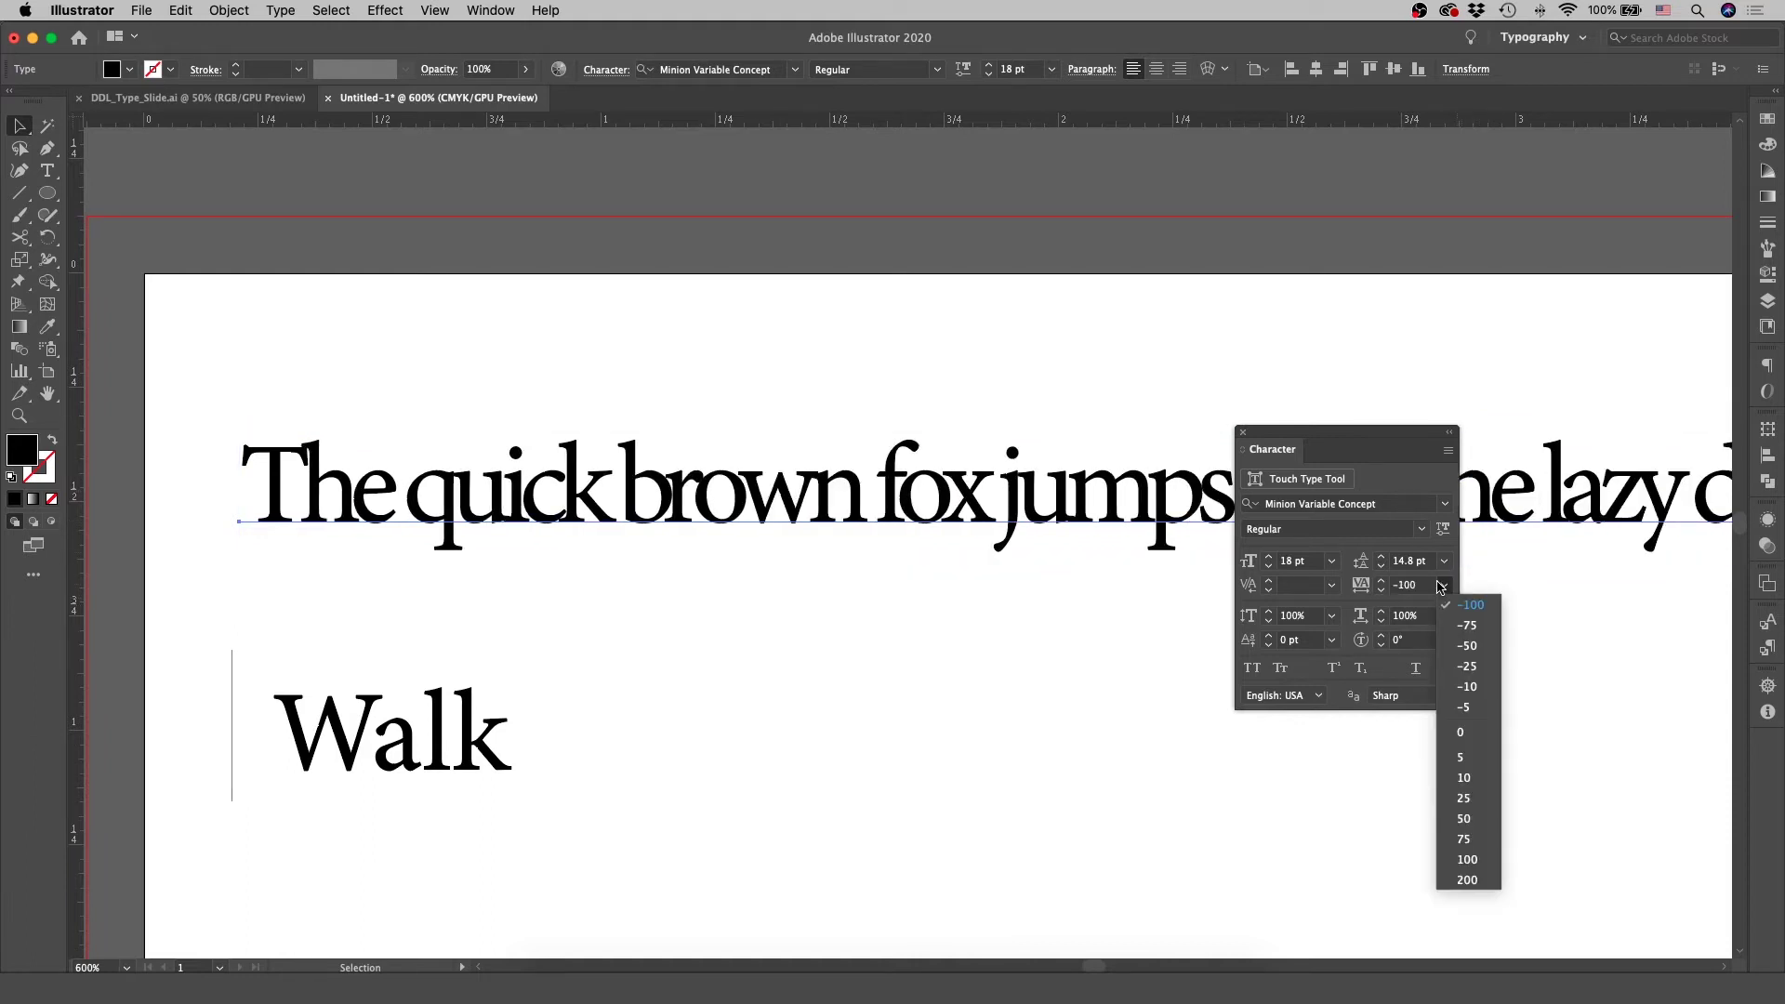
click(1461, 732)
Try a tracking of 100 on only the word "quick" in the sentence, and reset it to 0
double_click(660, 514)
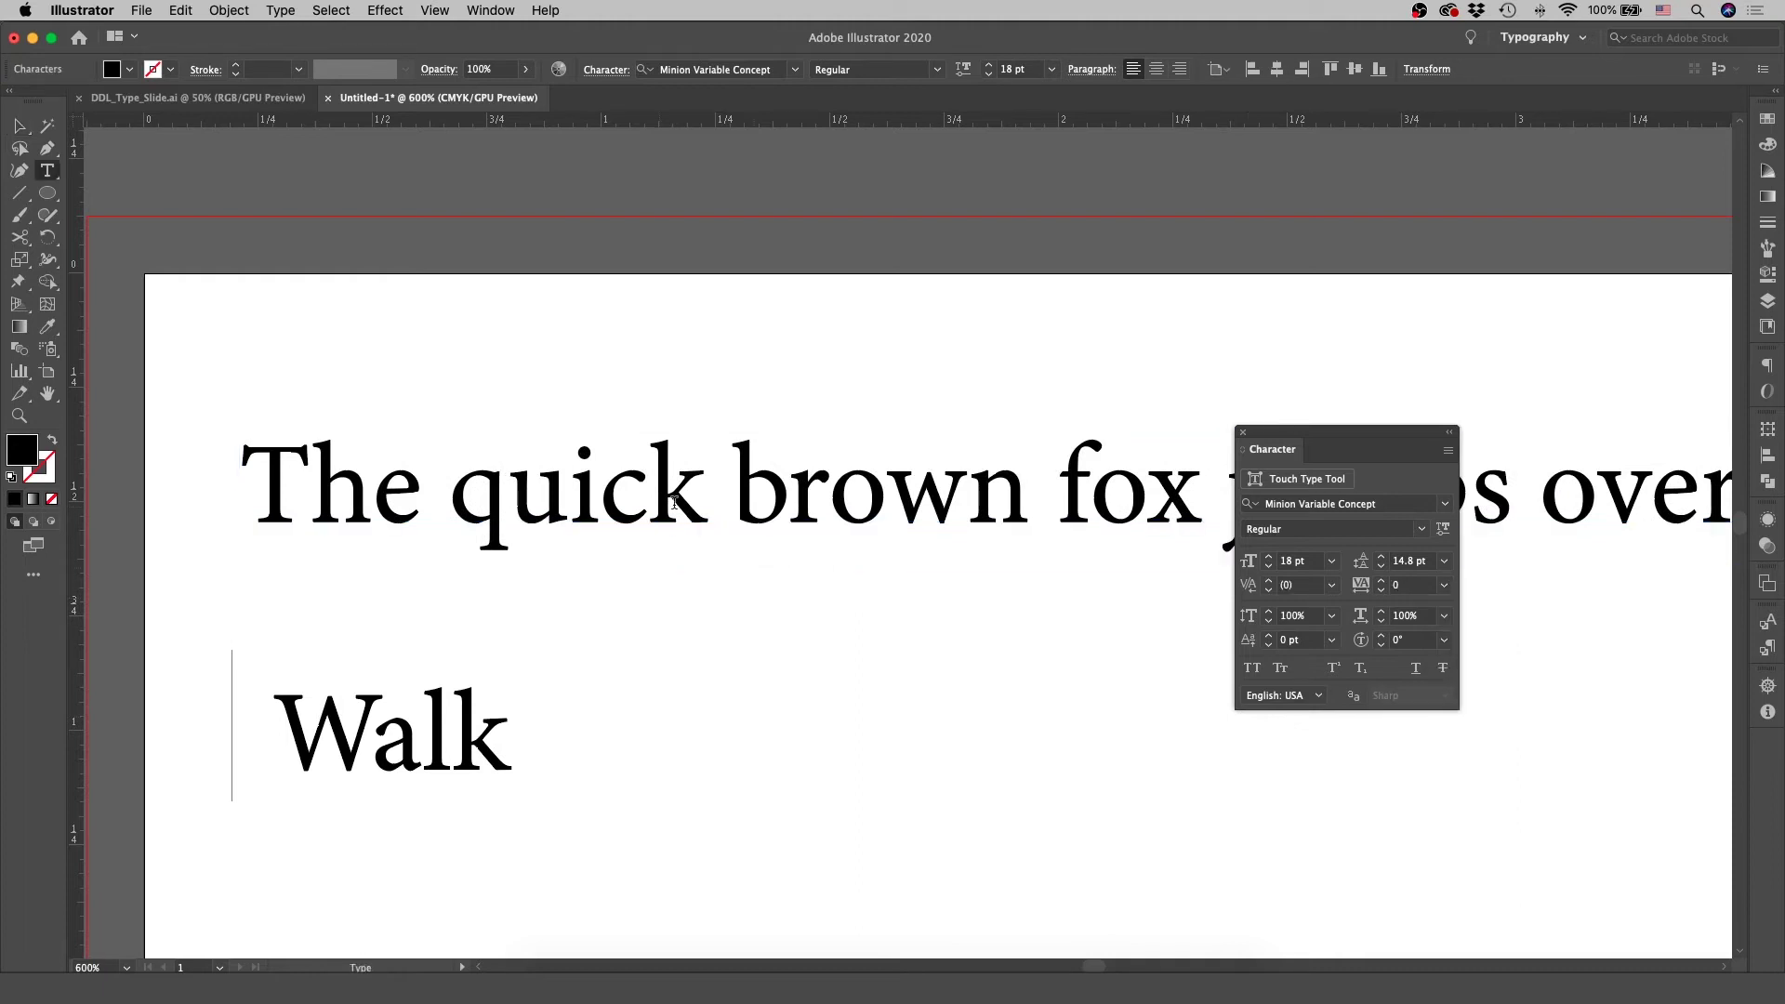
double_click(677, 491)
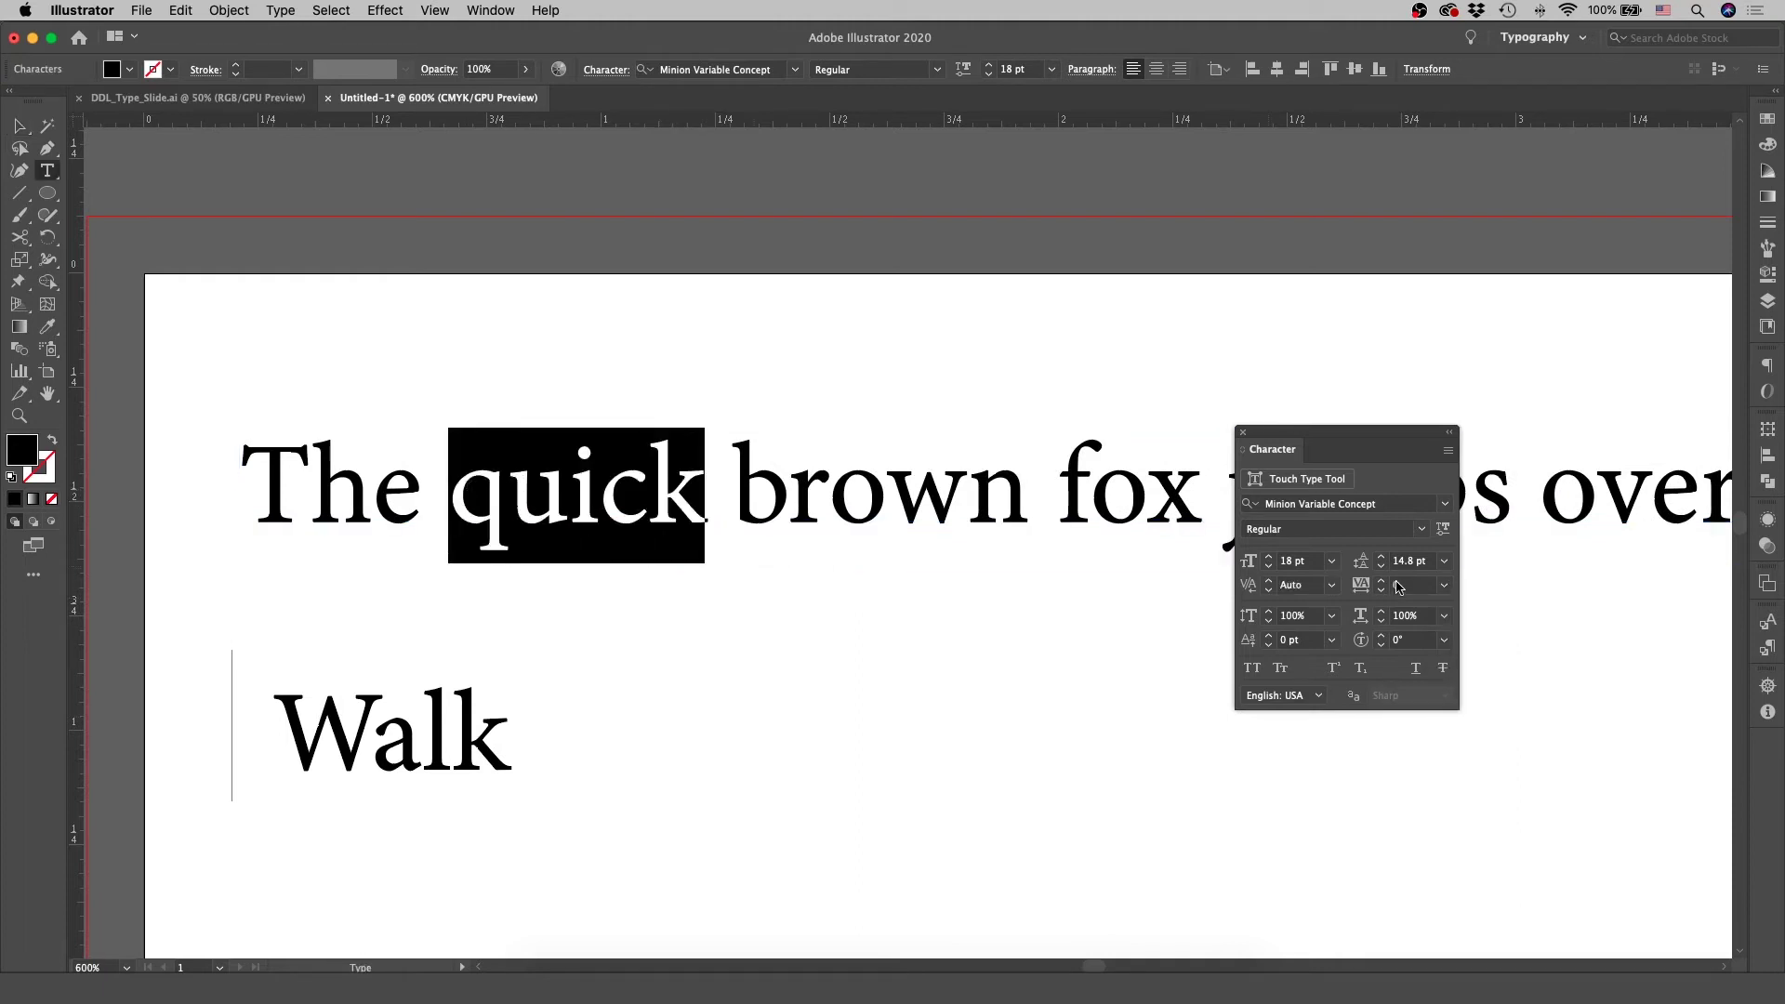
click(1444, 586)
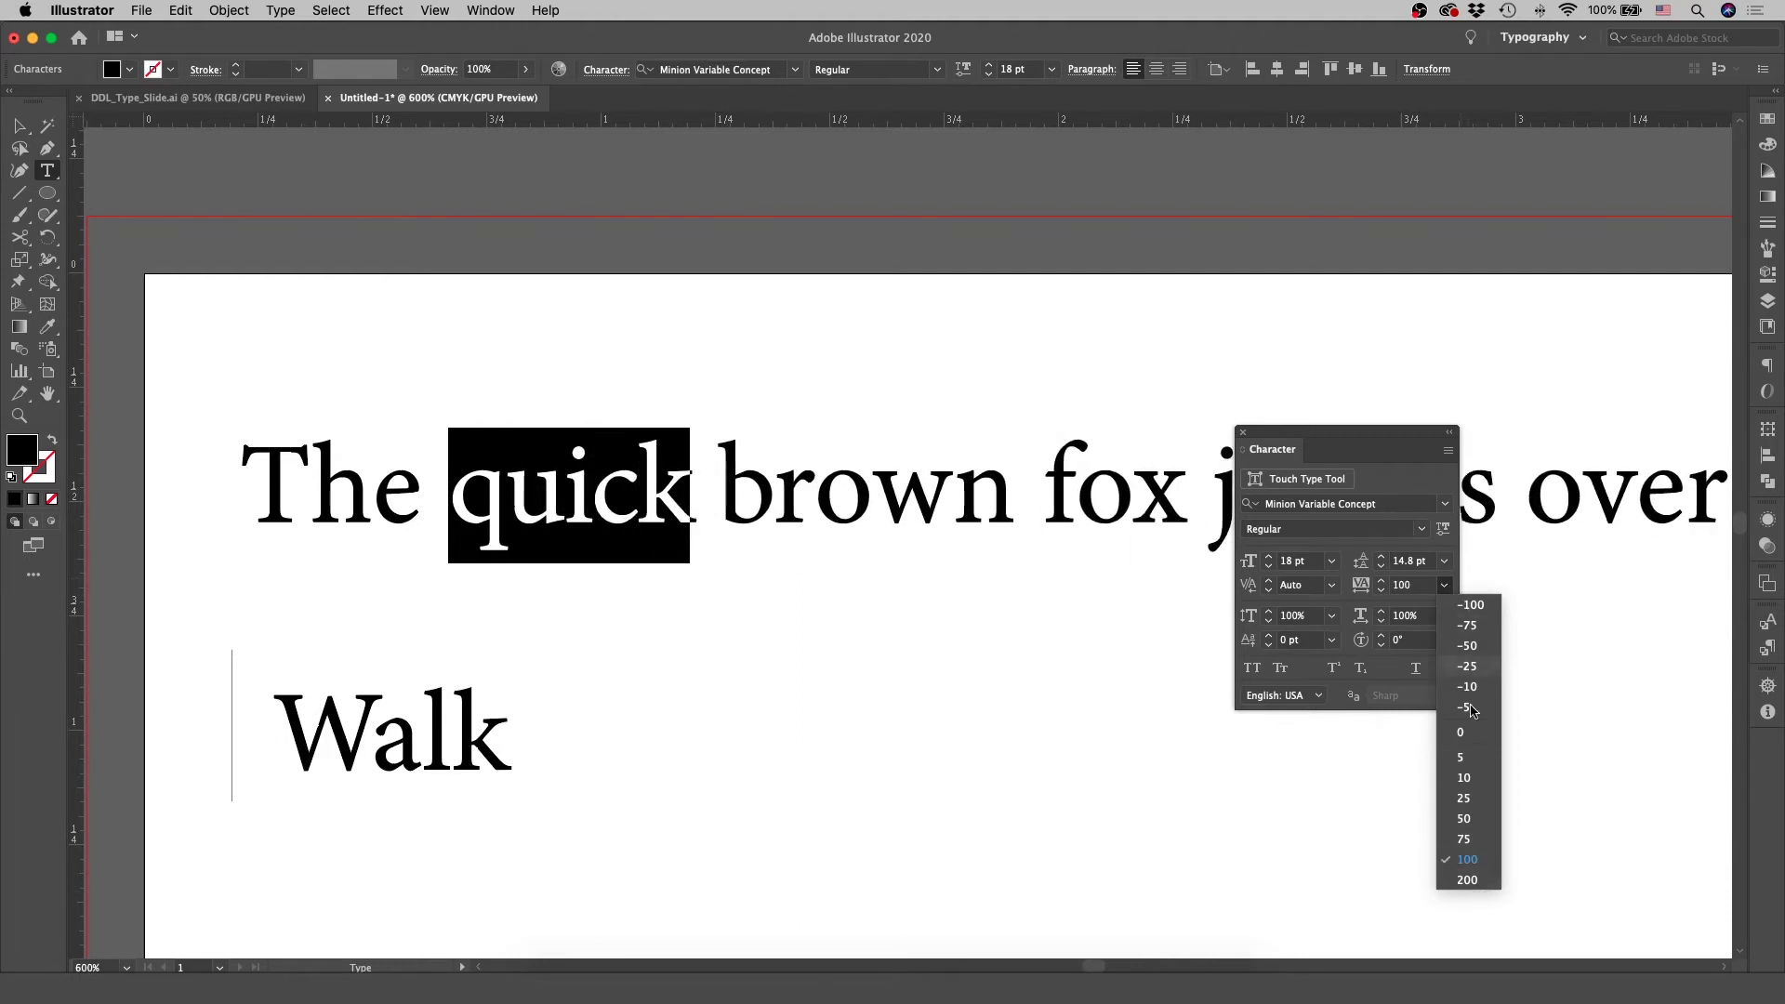
click(1475, 734)
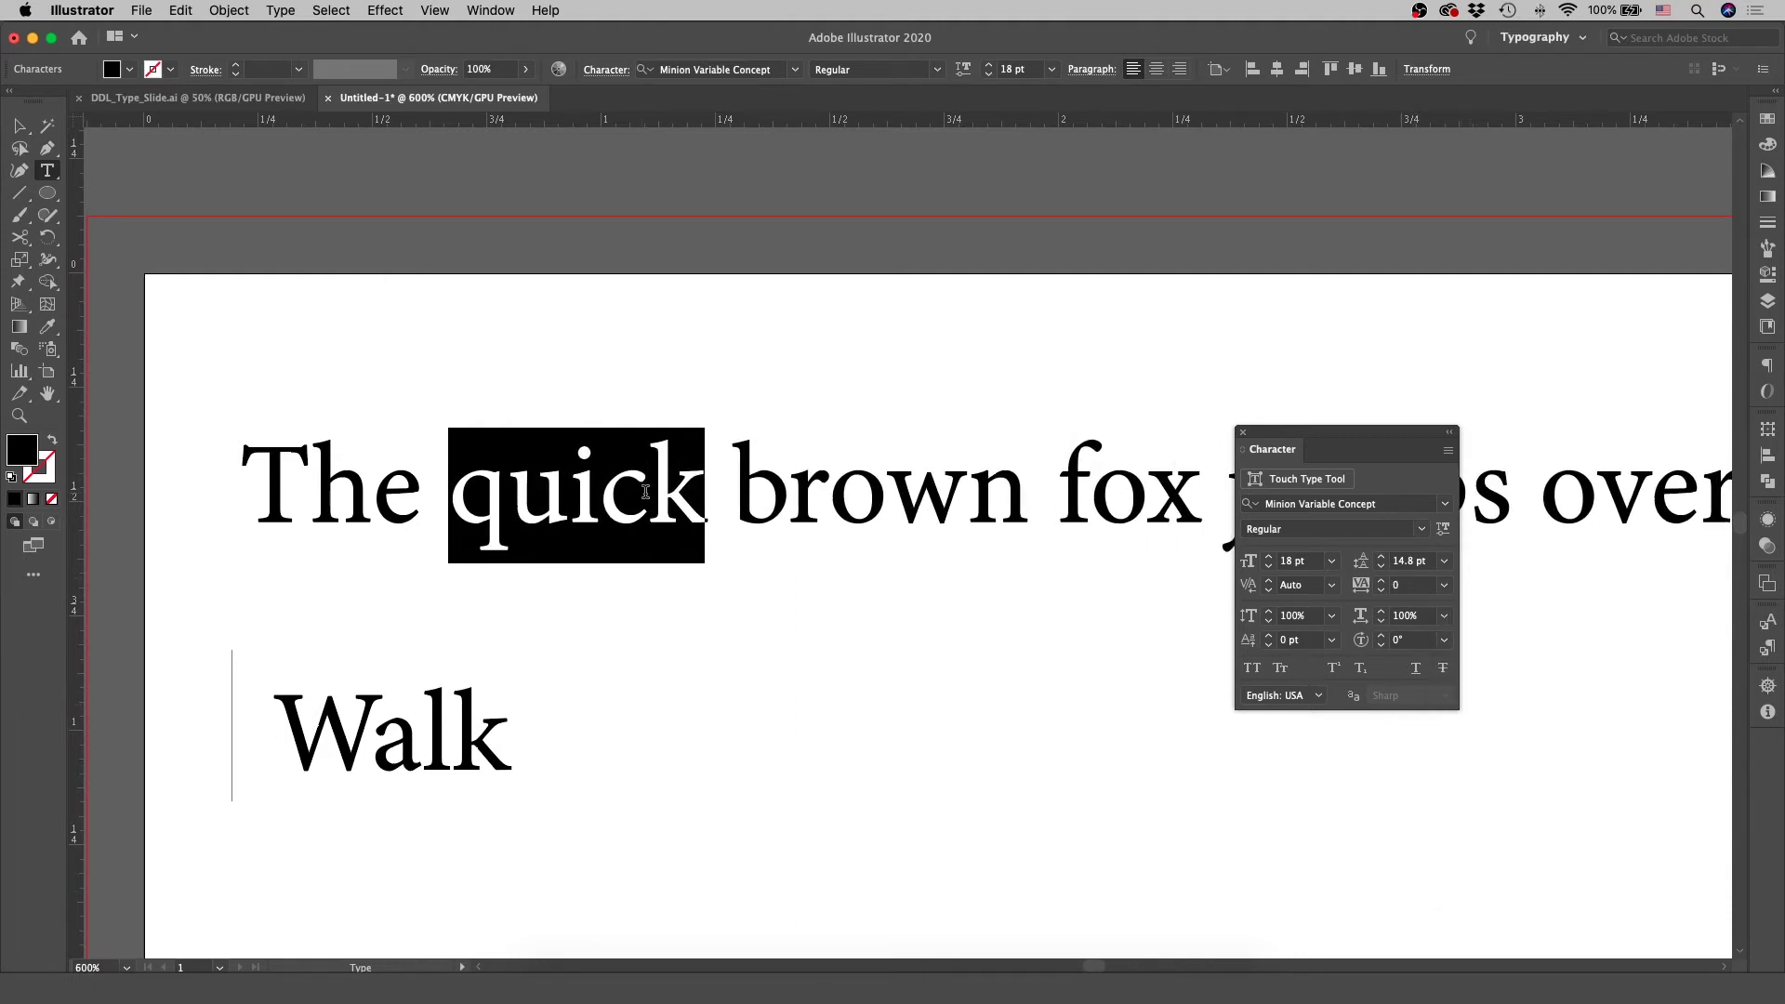
click(20, 127)
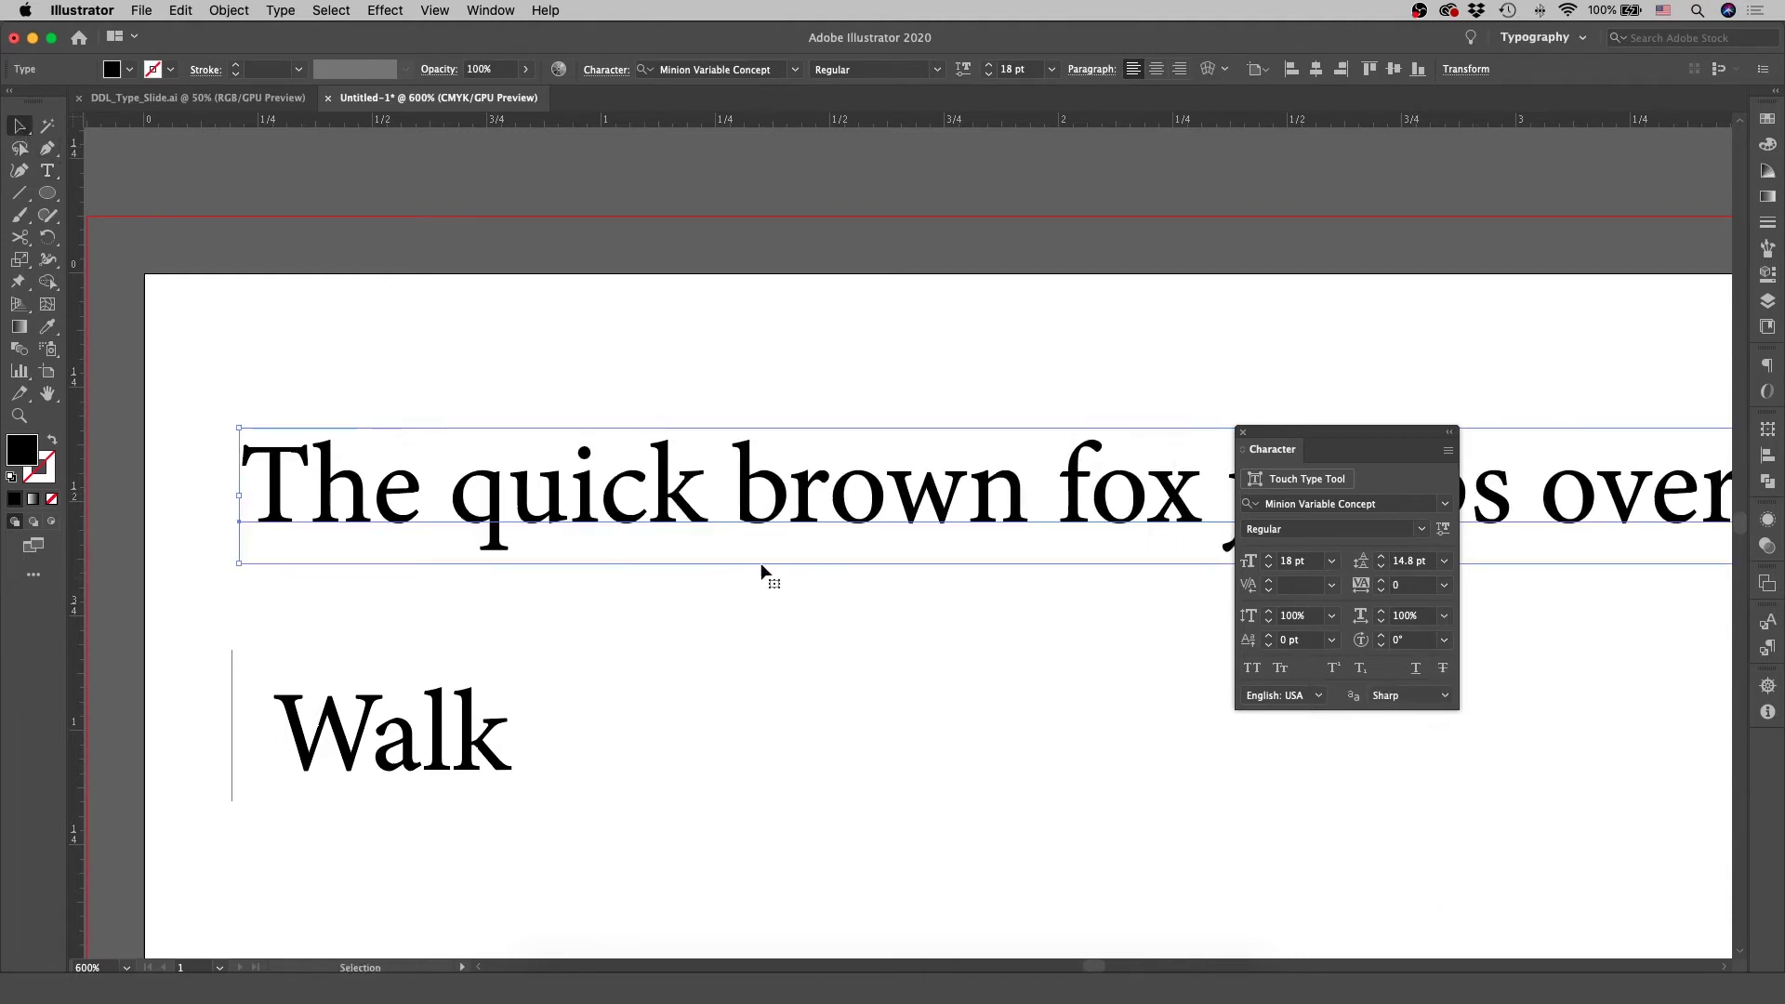
Draw an area text box about 0.95 in wide and 1 in tall below "Walk", and set its font size to 11 pt
scroll(887, 667, down, 5)
key(t)
drag(270, 370, 707, 815)
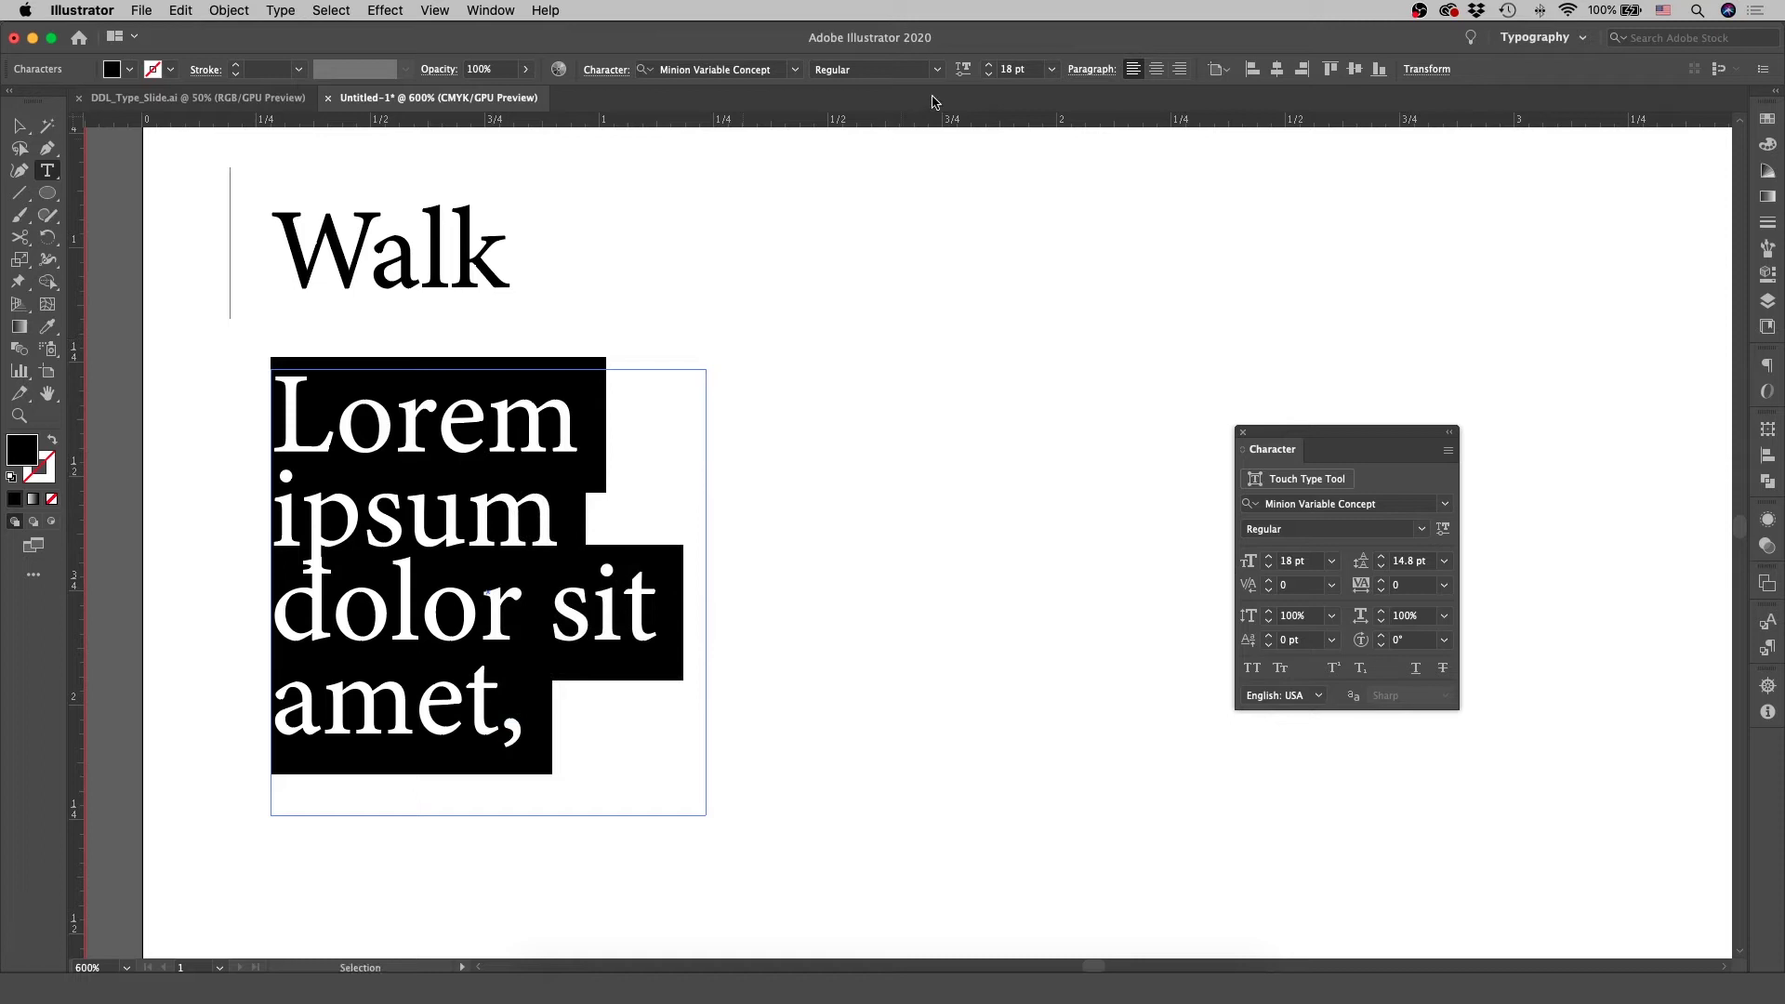
click(1051, 69)
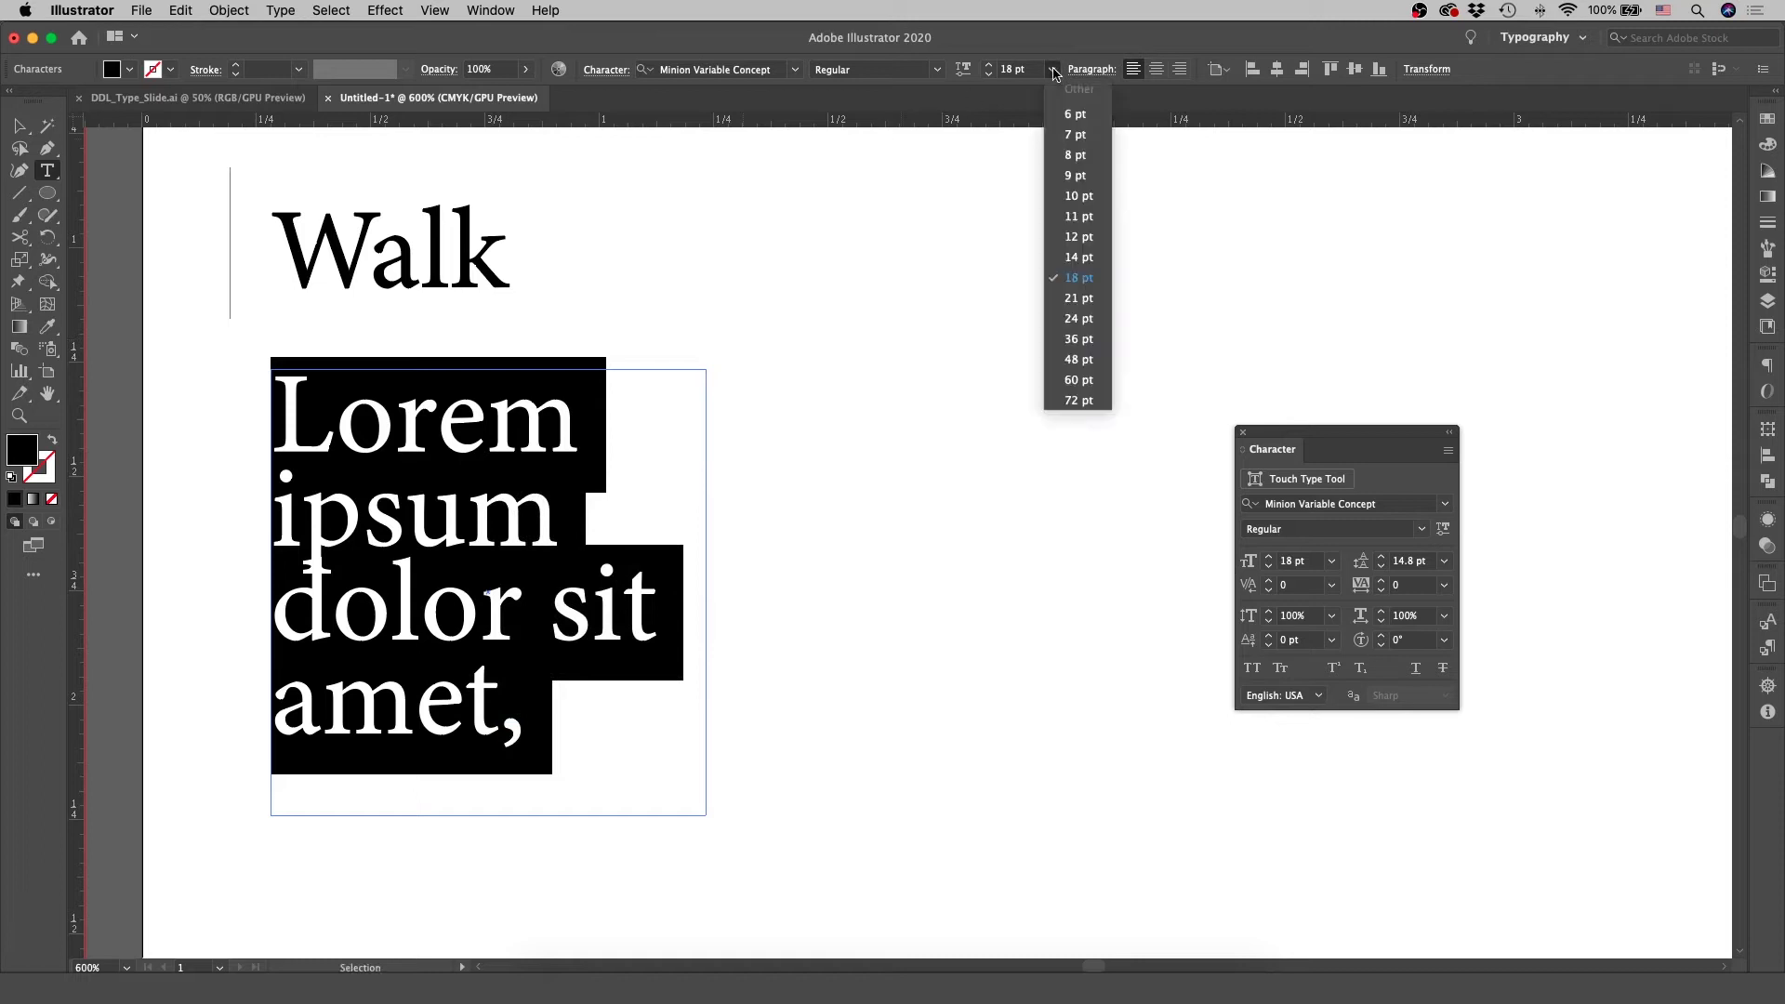
click(1077, 216)
Fill the text box below "Walk" with additional placeholder text
right_click(482, 430)
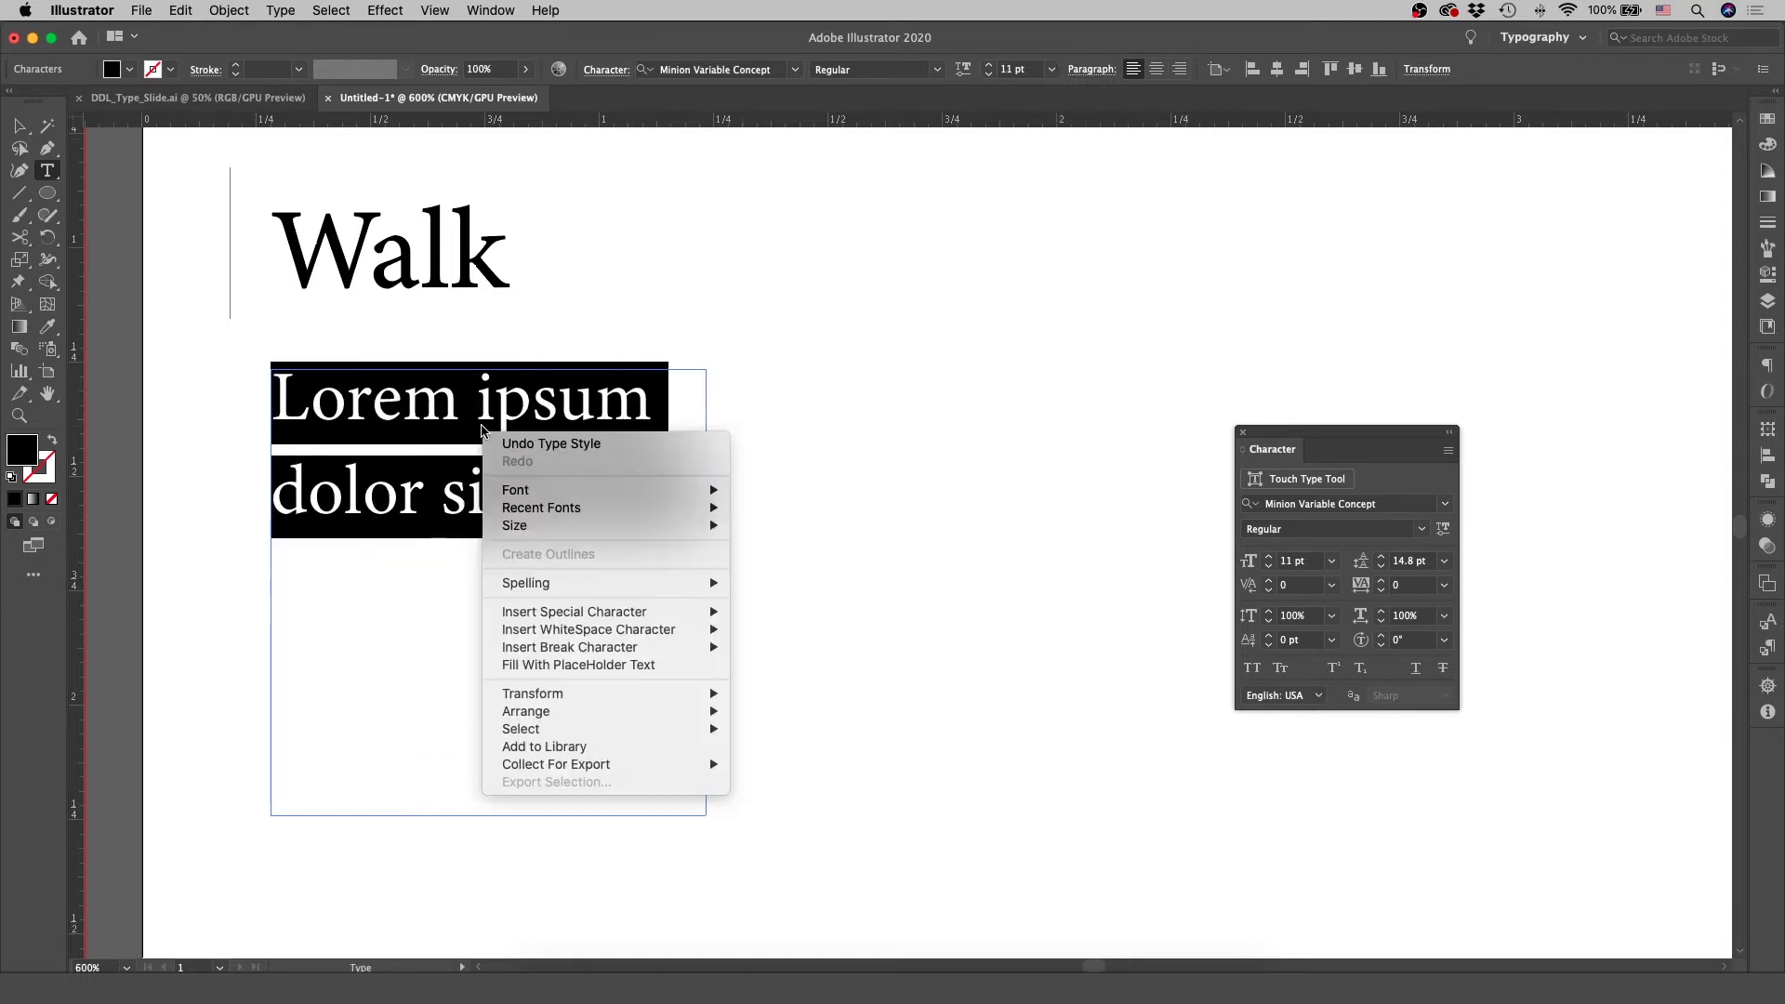
click(565, 666)
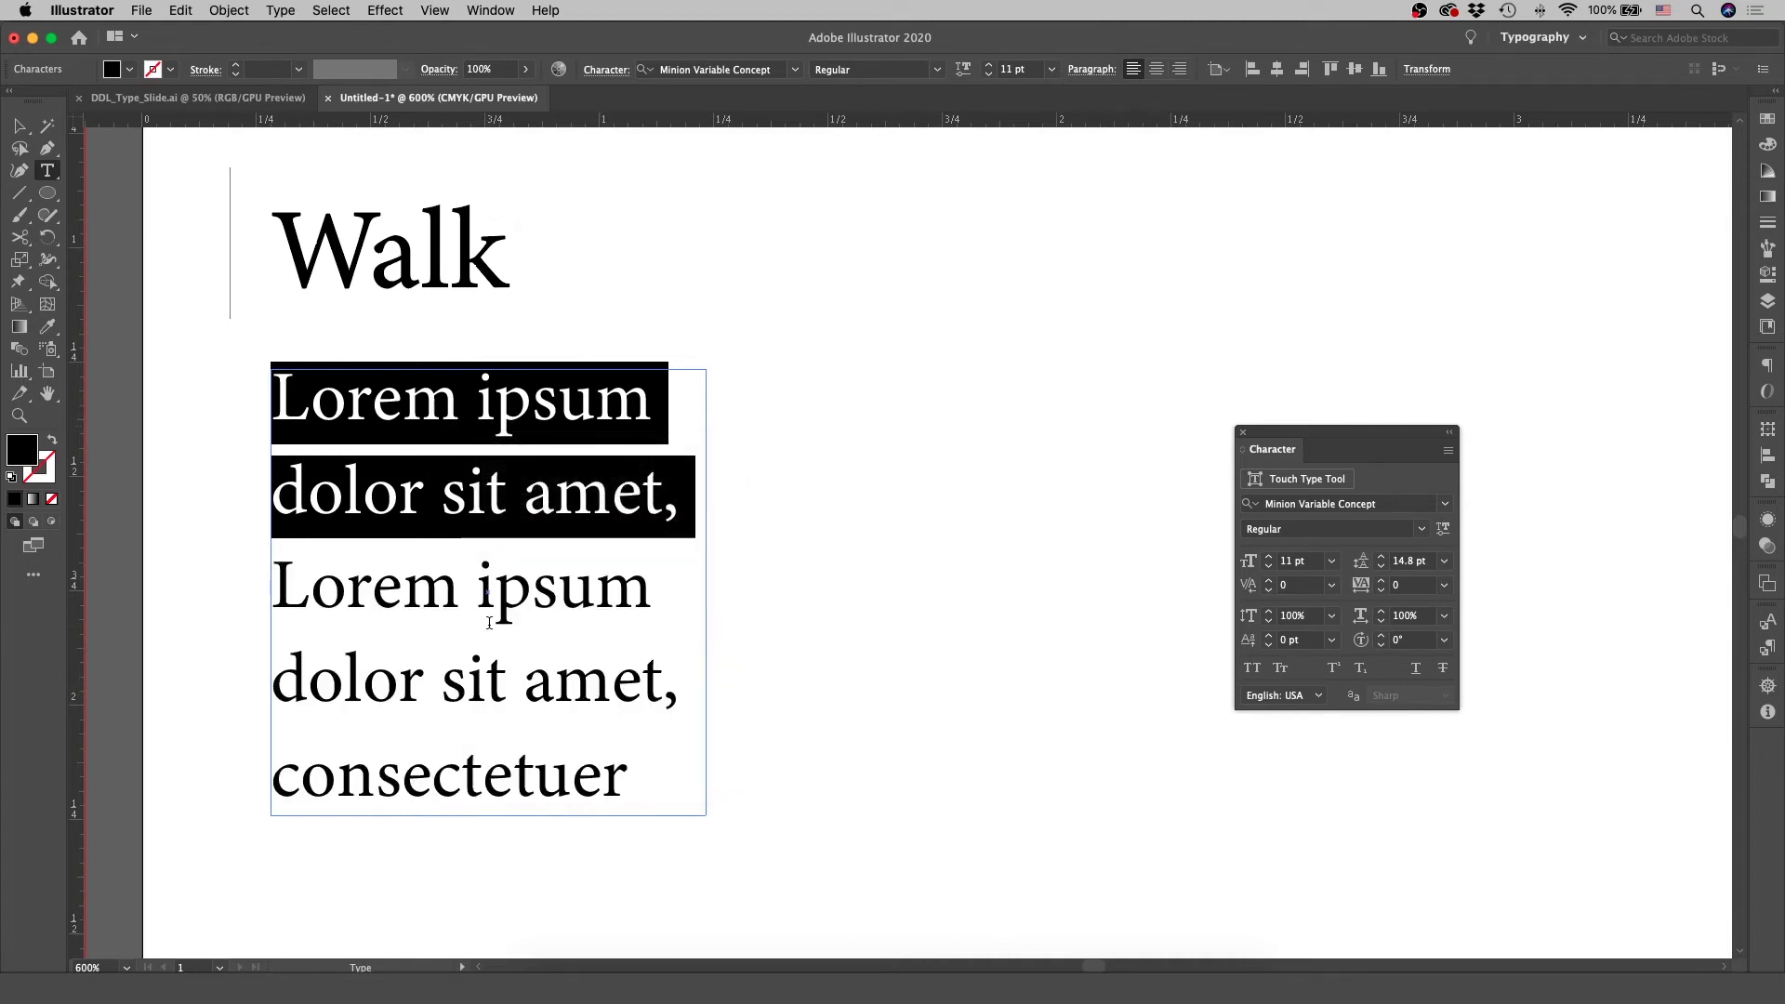
click(550, 599)
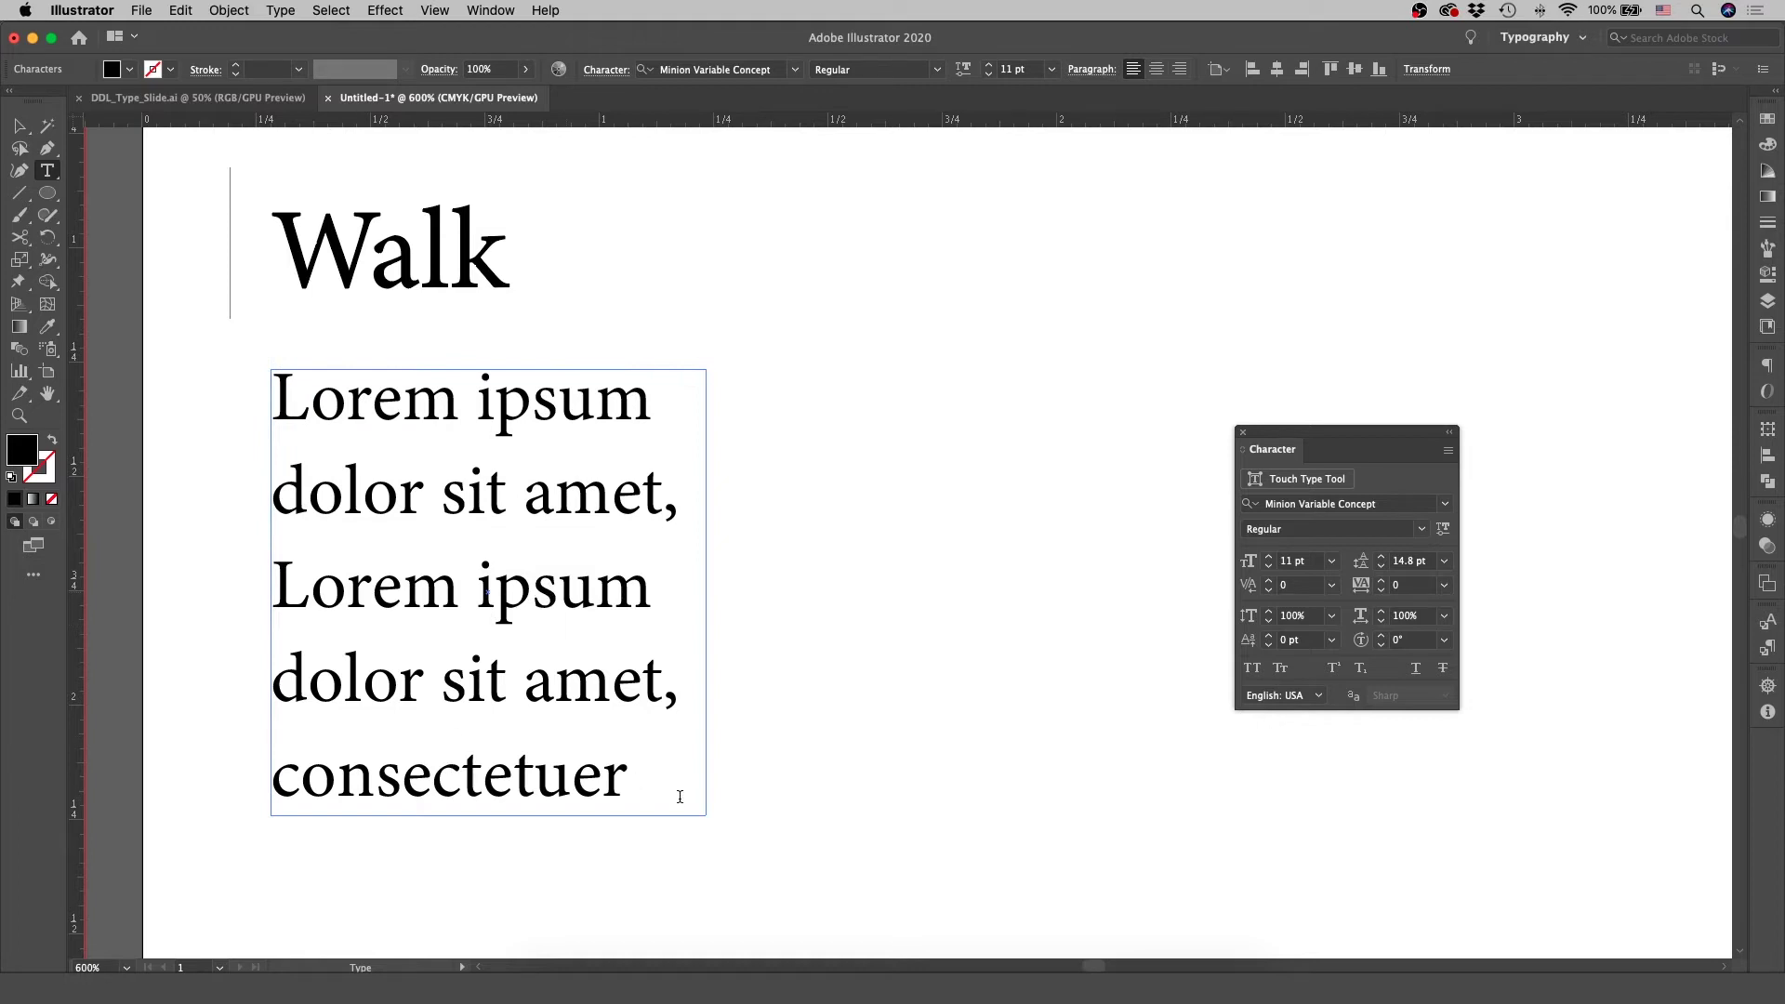
key(super+a)
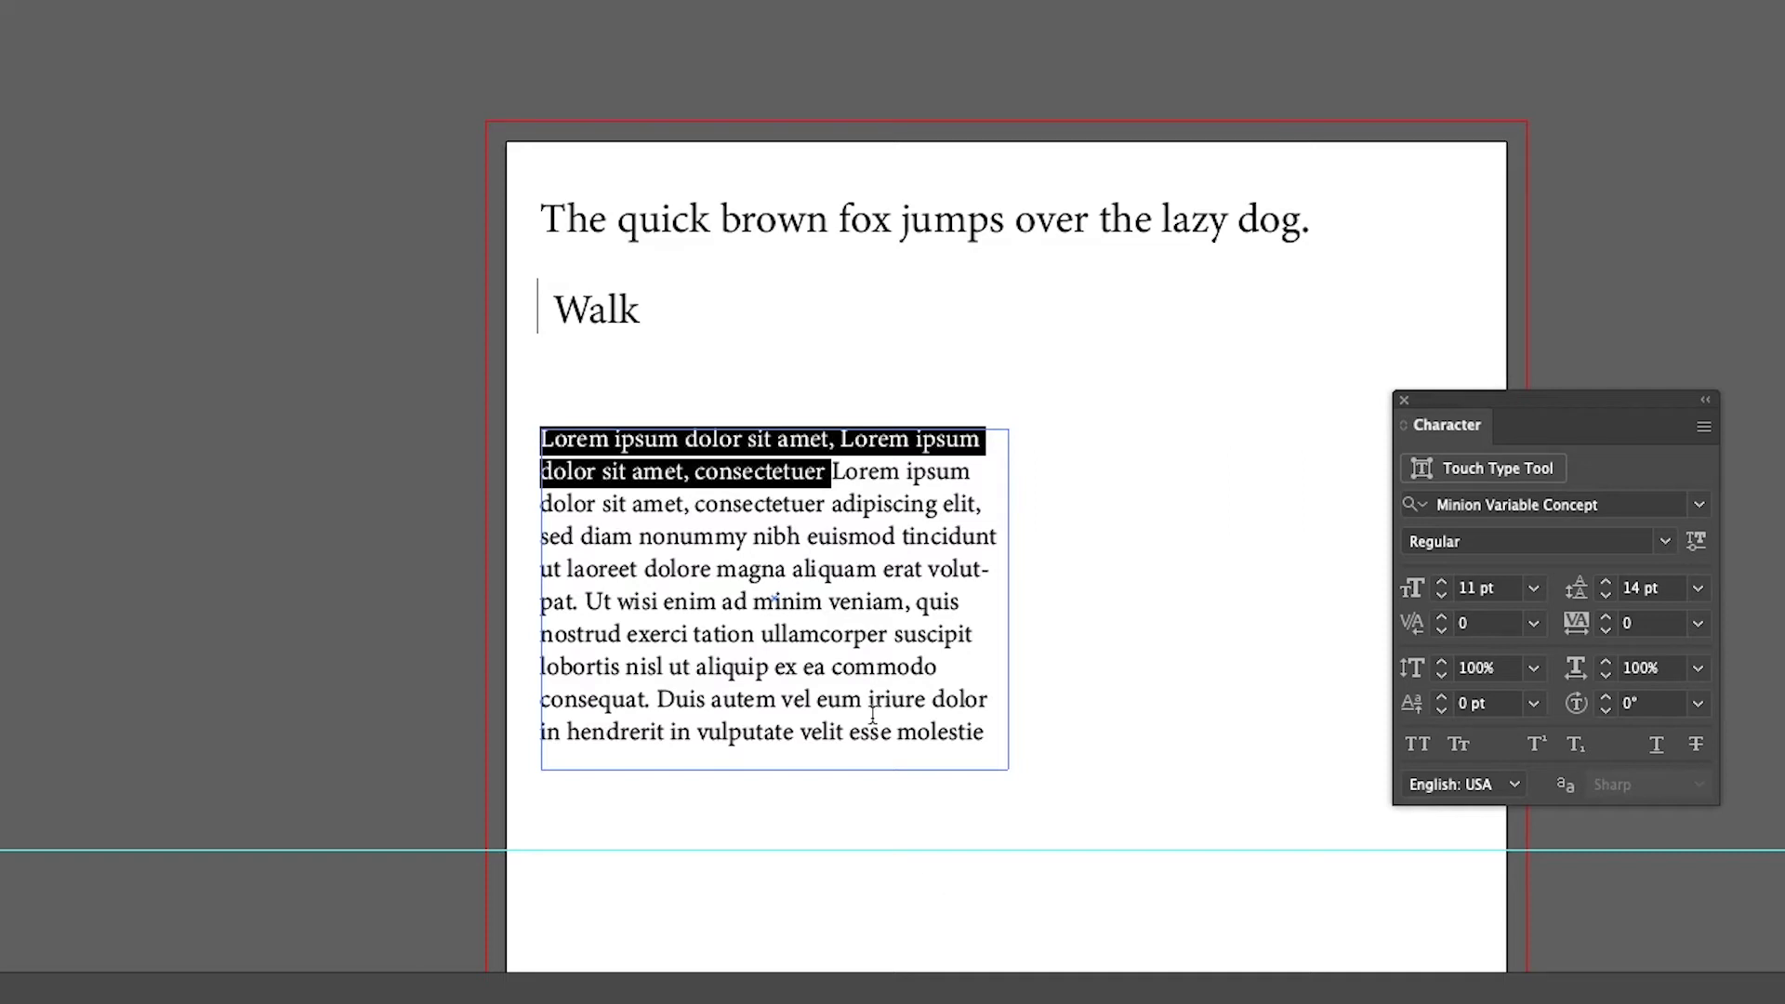
click(696, 600)
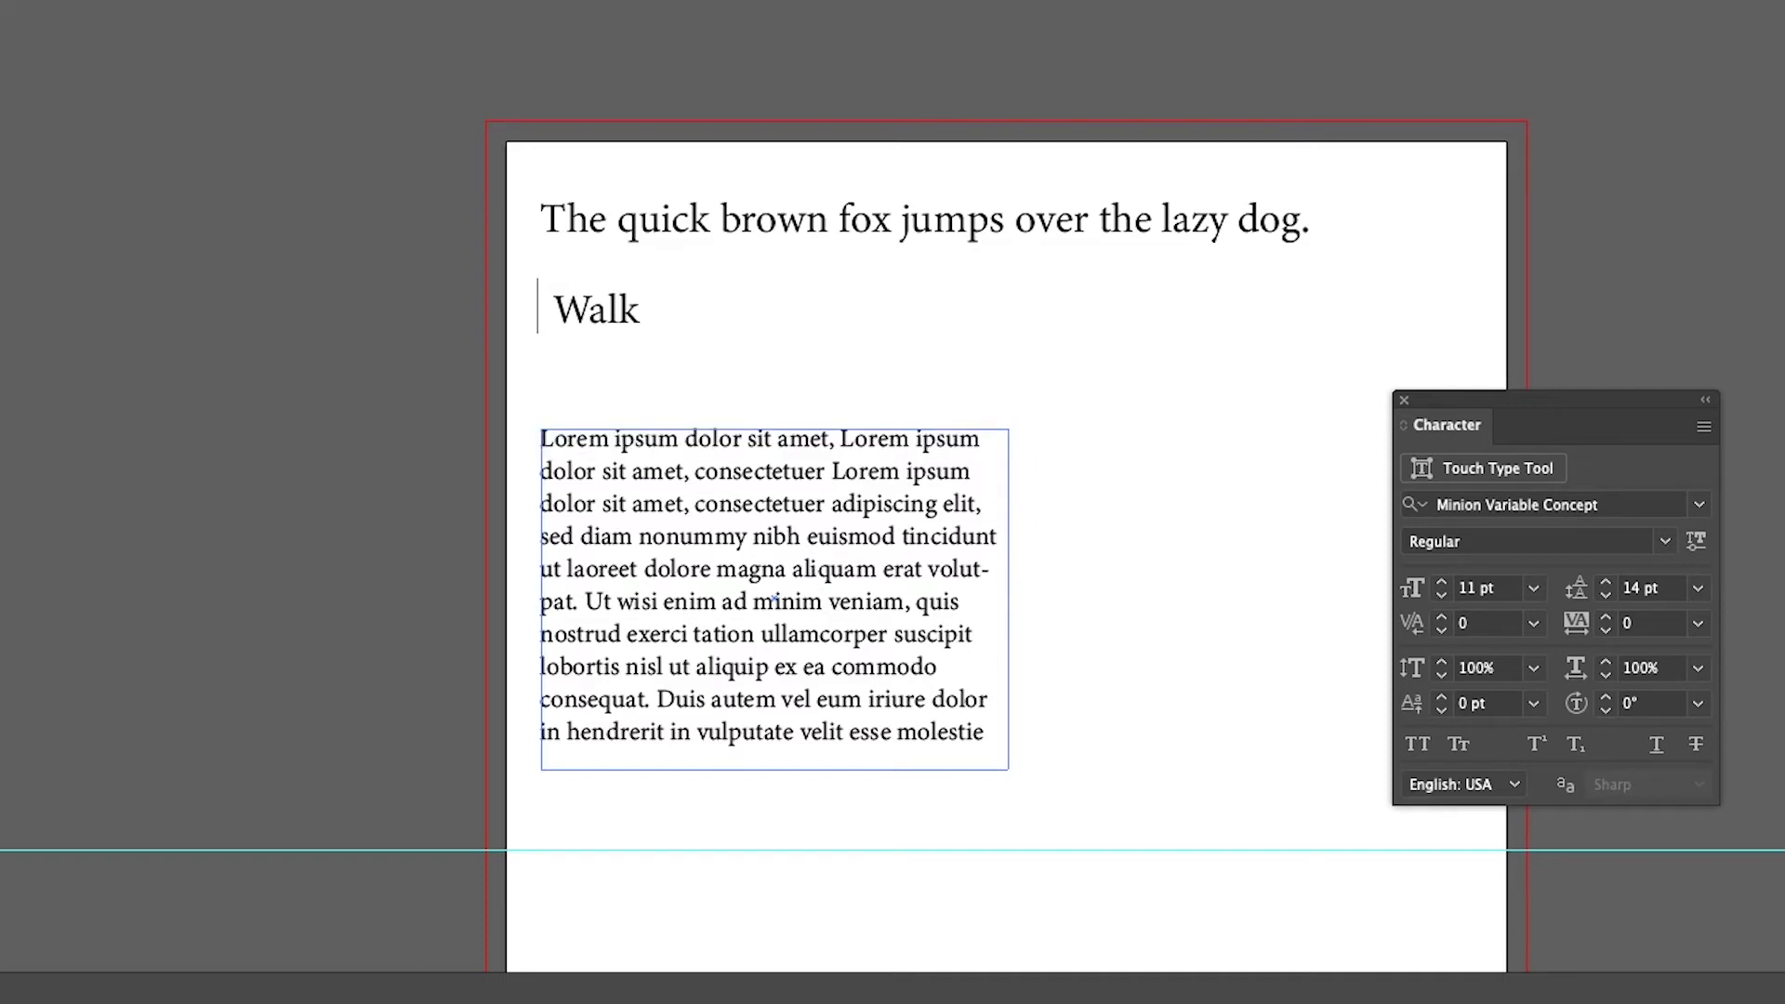
Loosen the line spacing of the whole placeholder paragraph by setting its leading to 18 pt
key(Escape)
click(251, 363)
scroll(251, 363, right, 5)
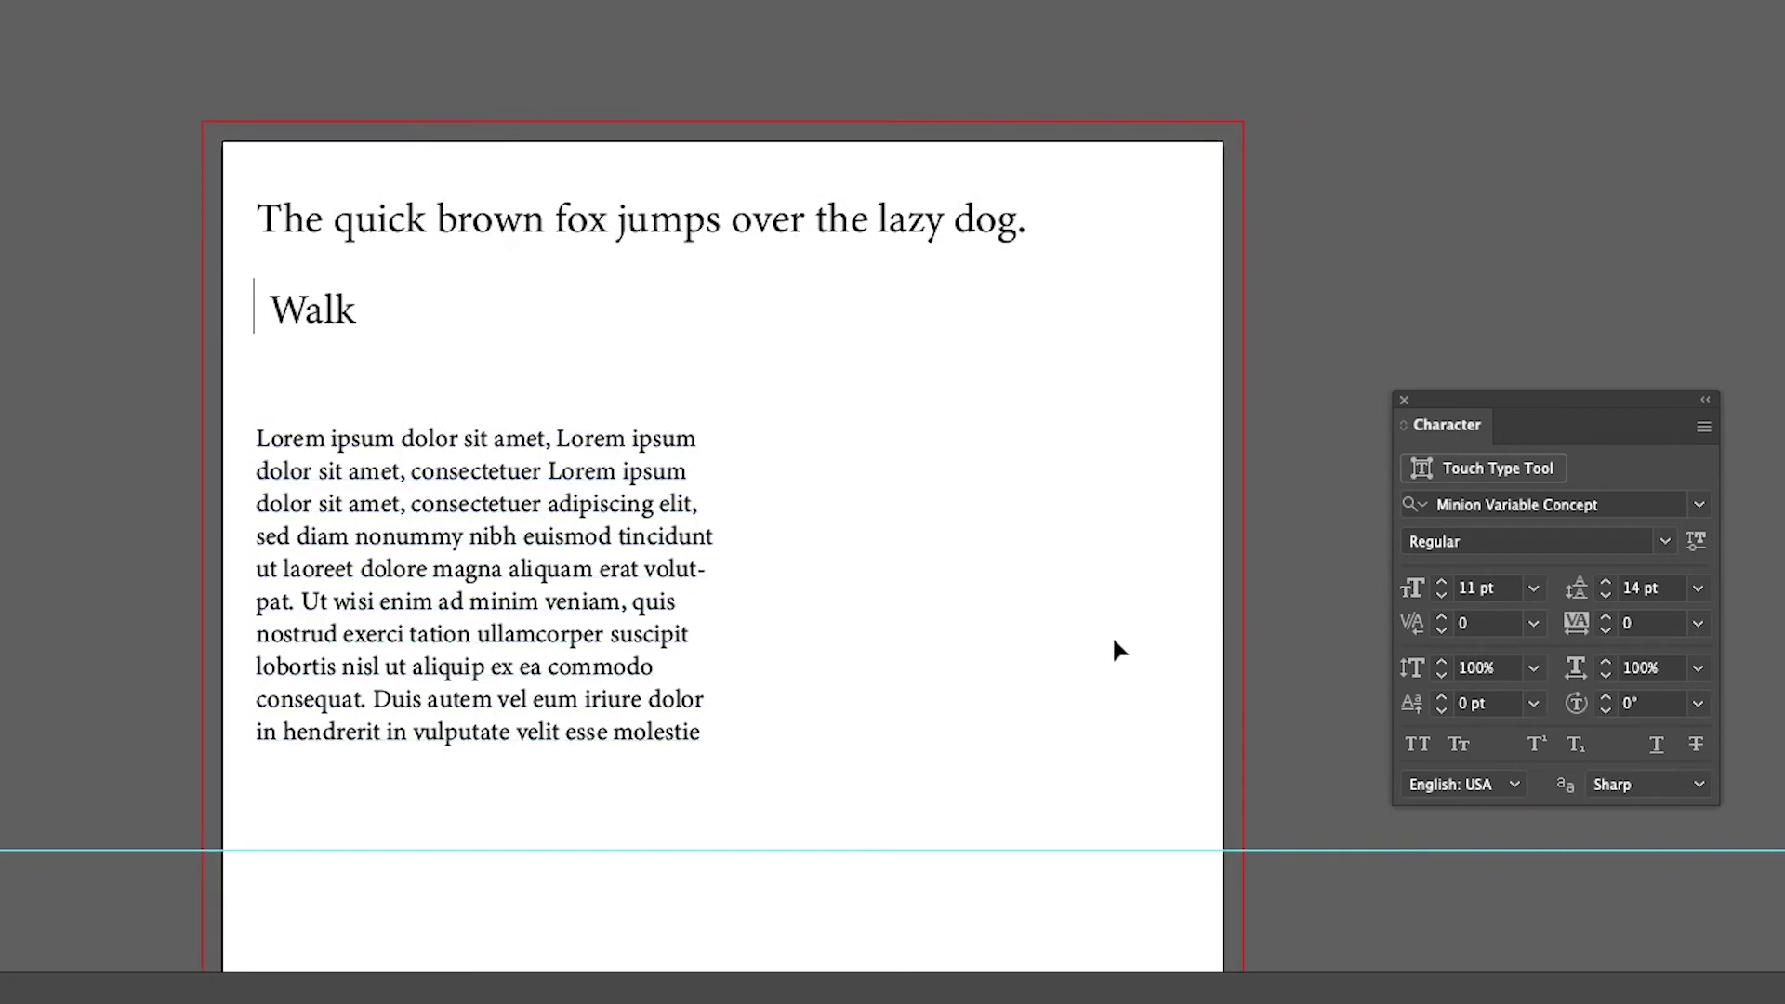
click(522, 616)
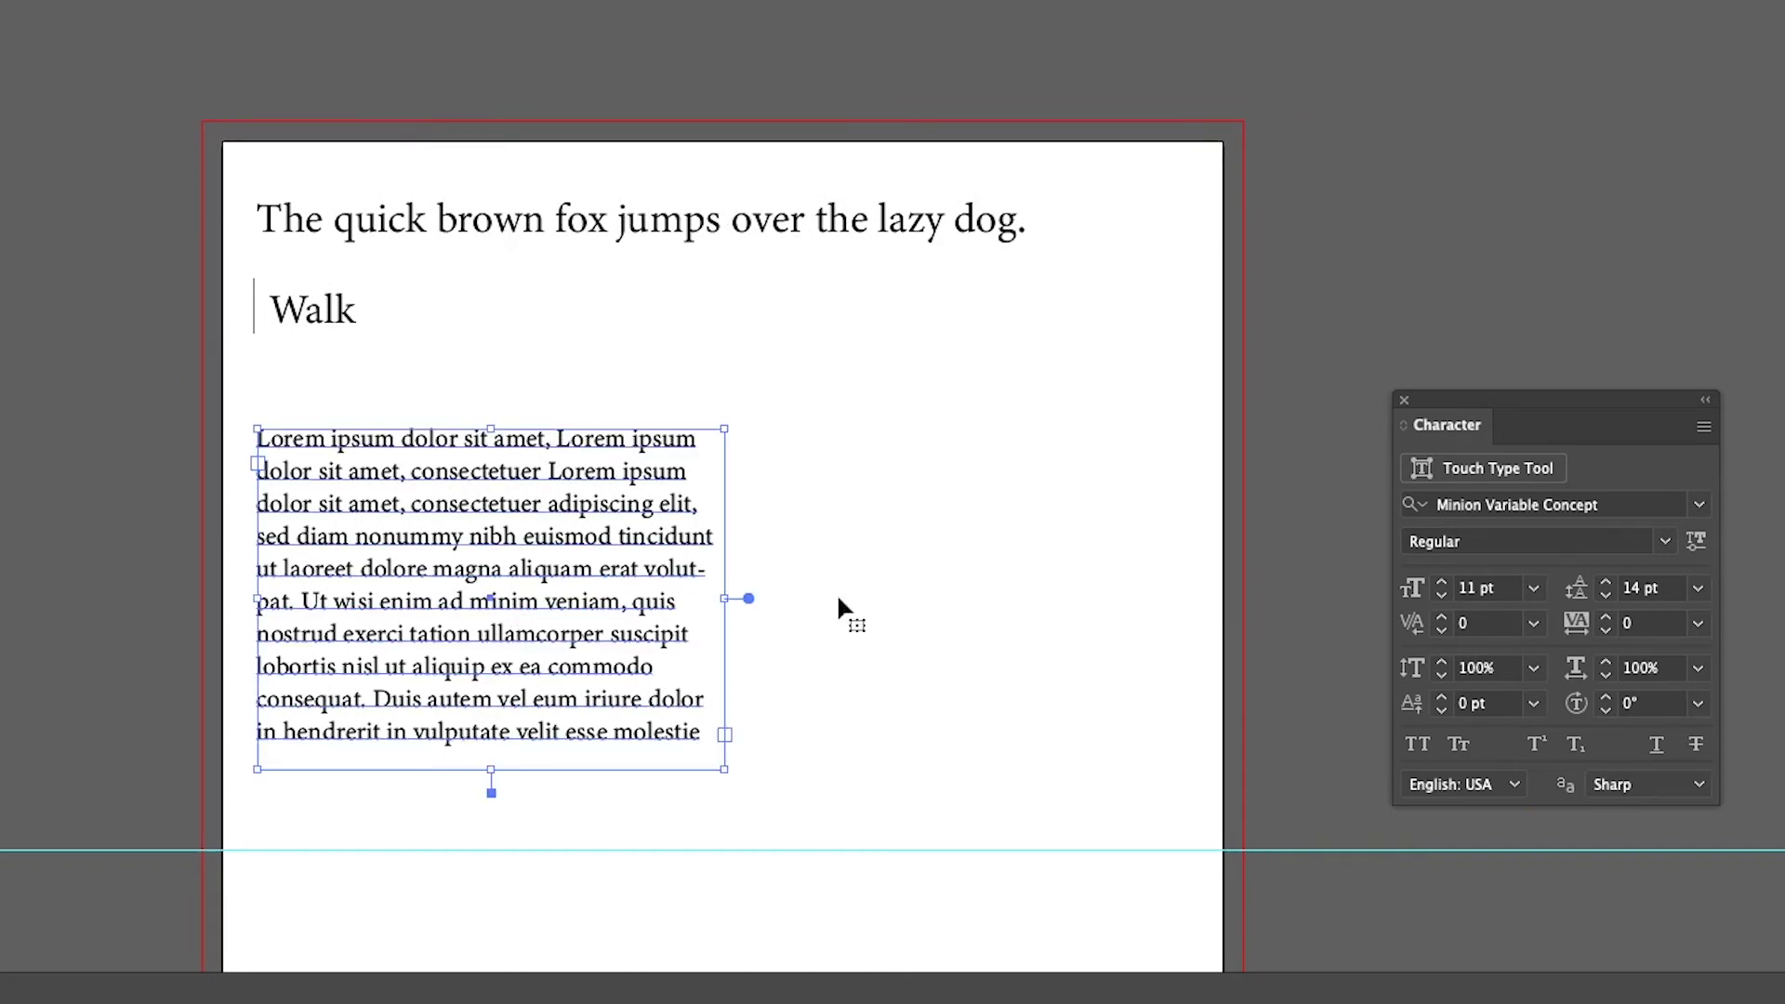
click(1698, 590)
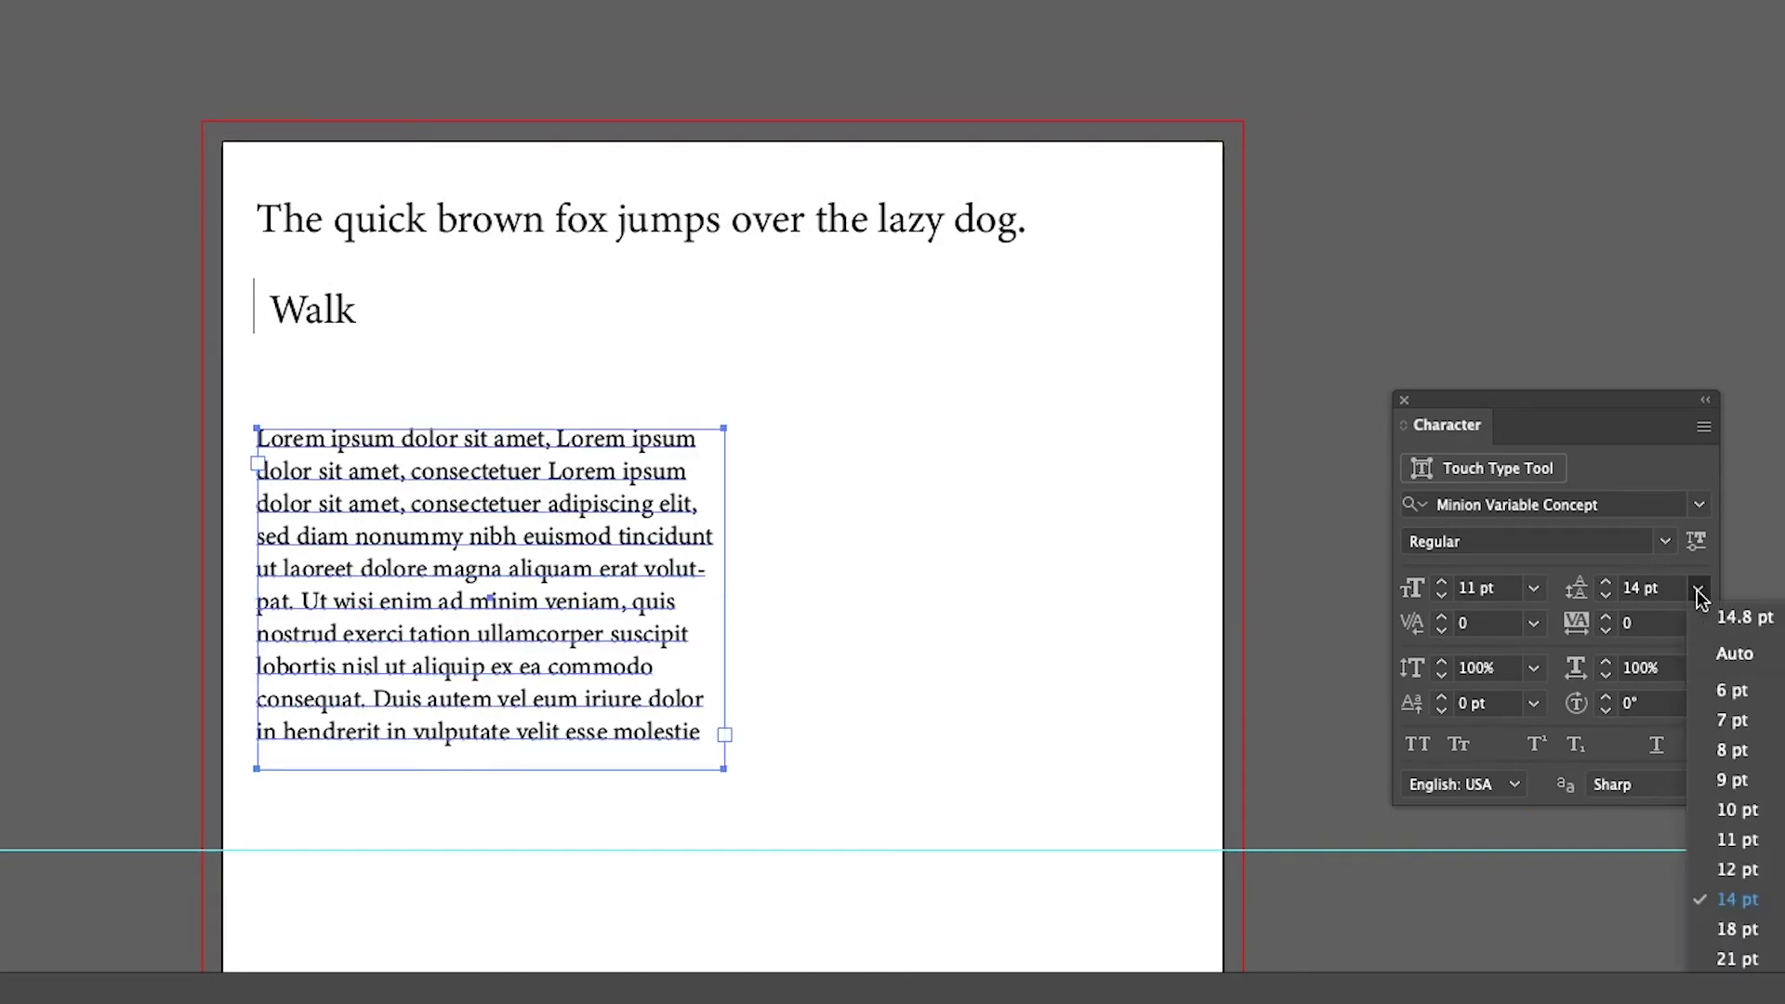
click(1752, 931)
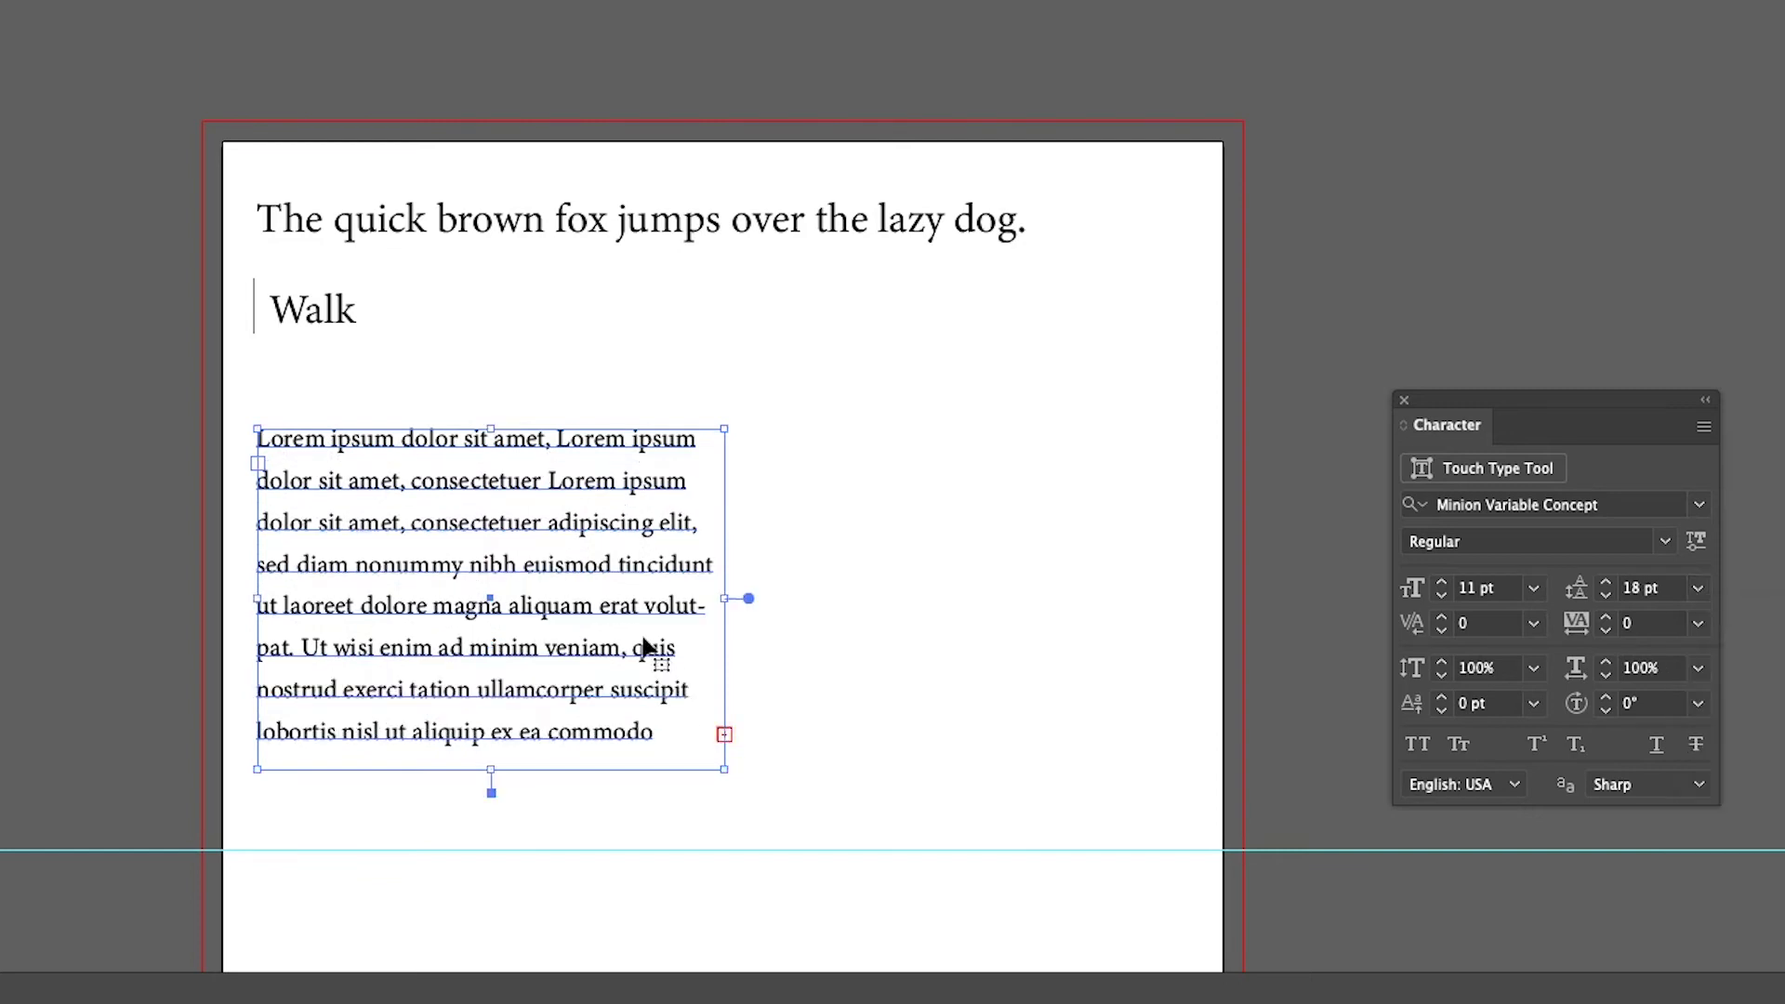
click(853, 606)
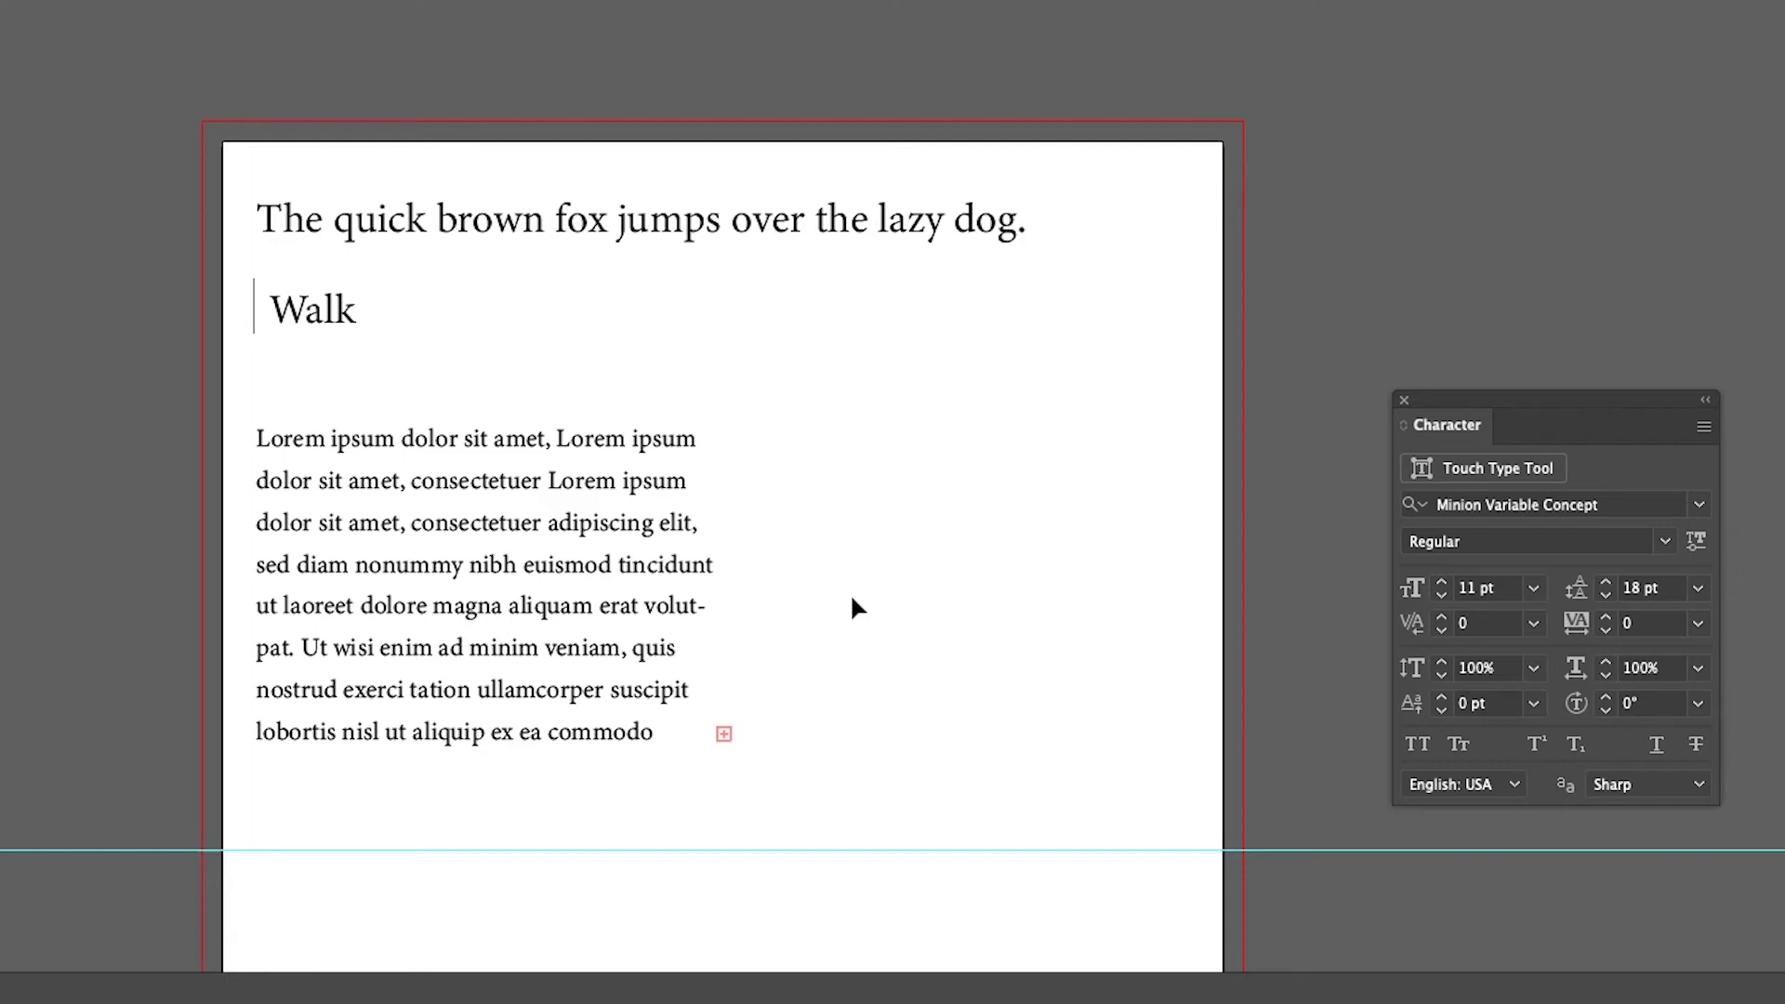
Tighten the line spacing of the placeholder paragraph by setting its leading to 9 pt
click(675, 607)
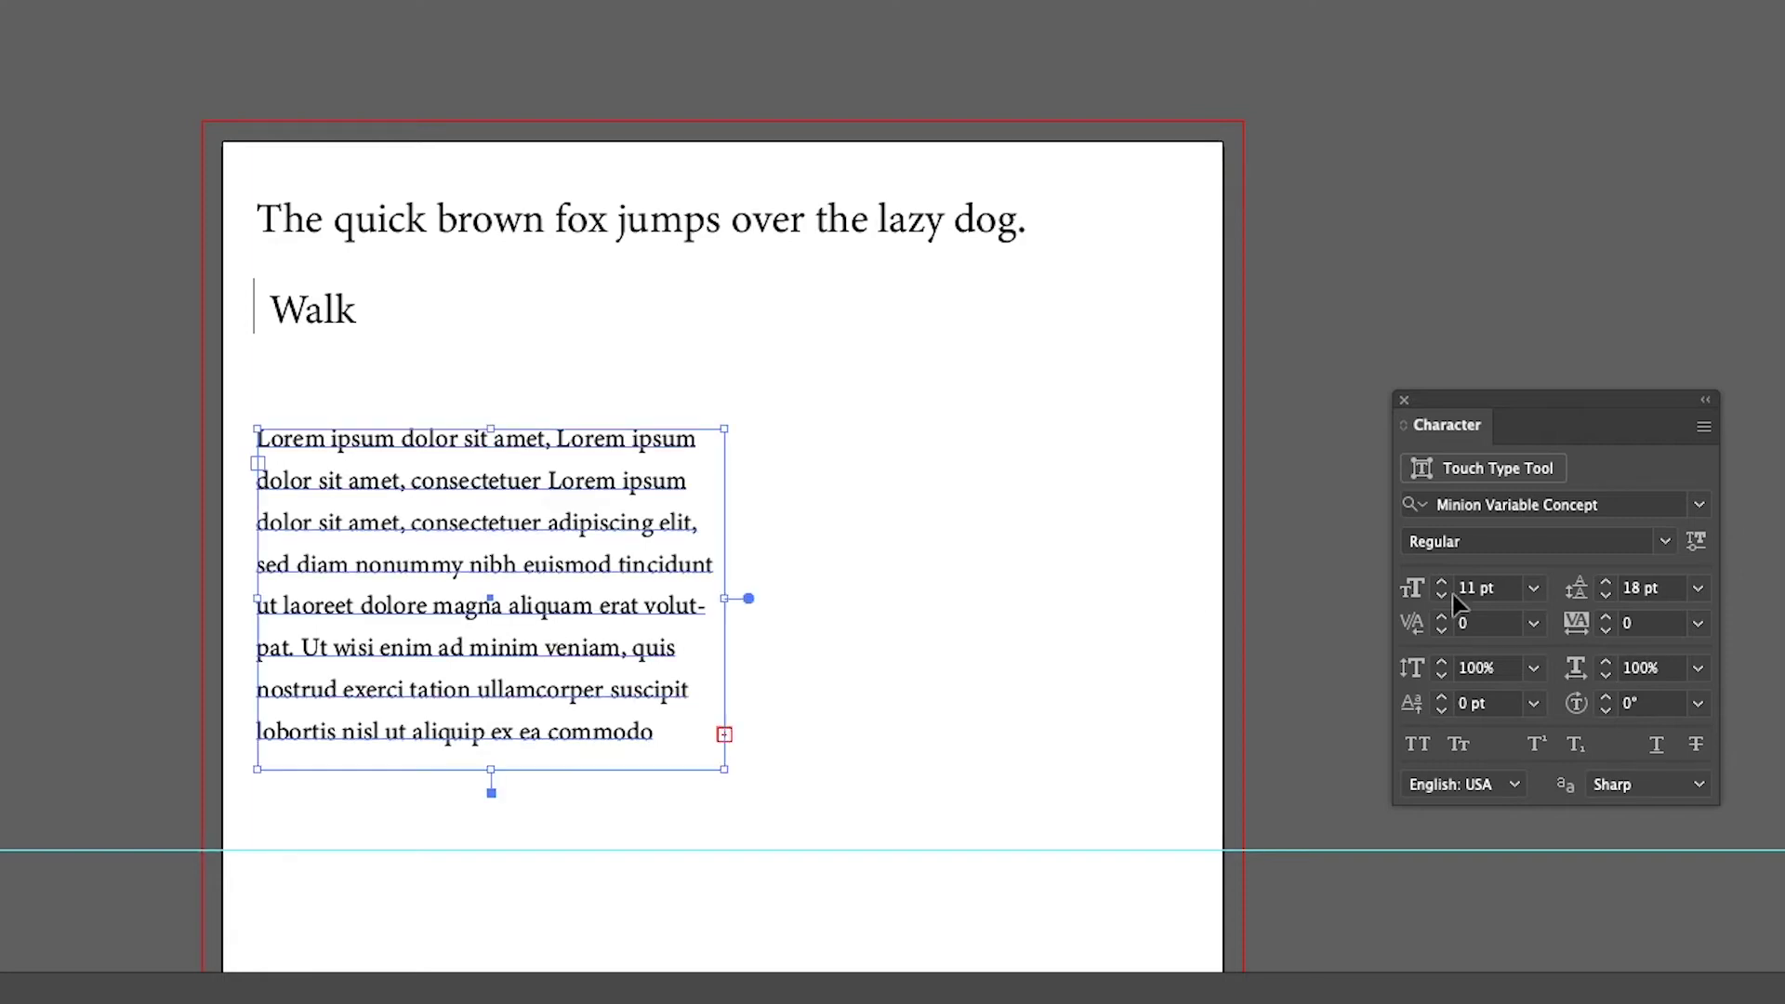
click(1700, 588)
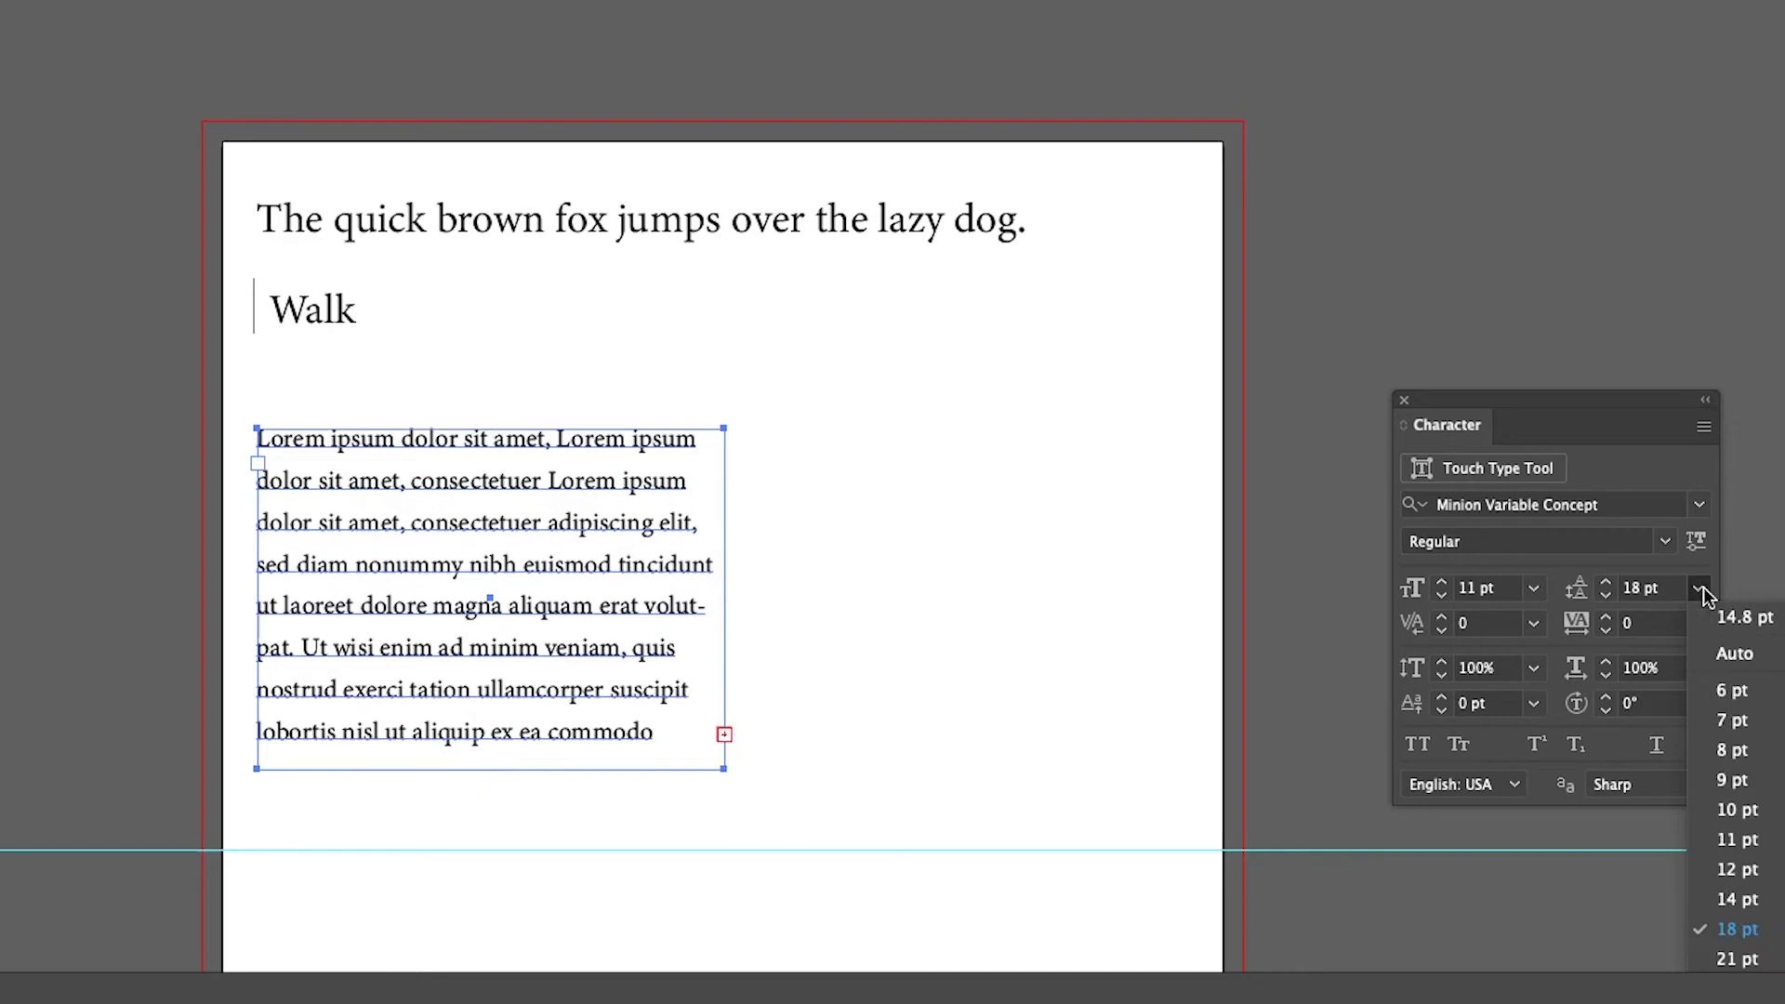
click(1739, 779)
click(912, 572)
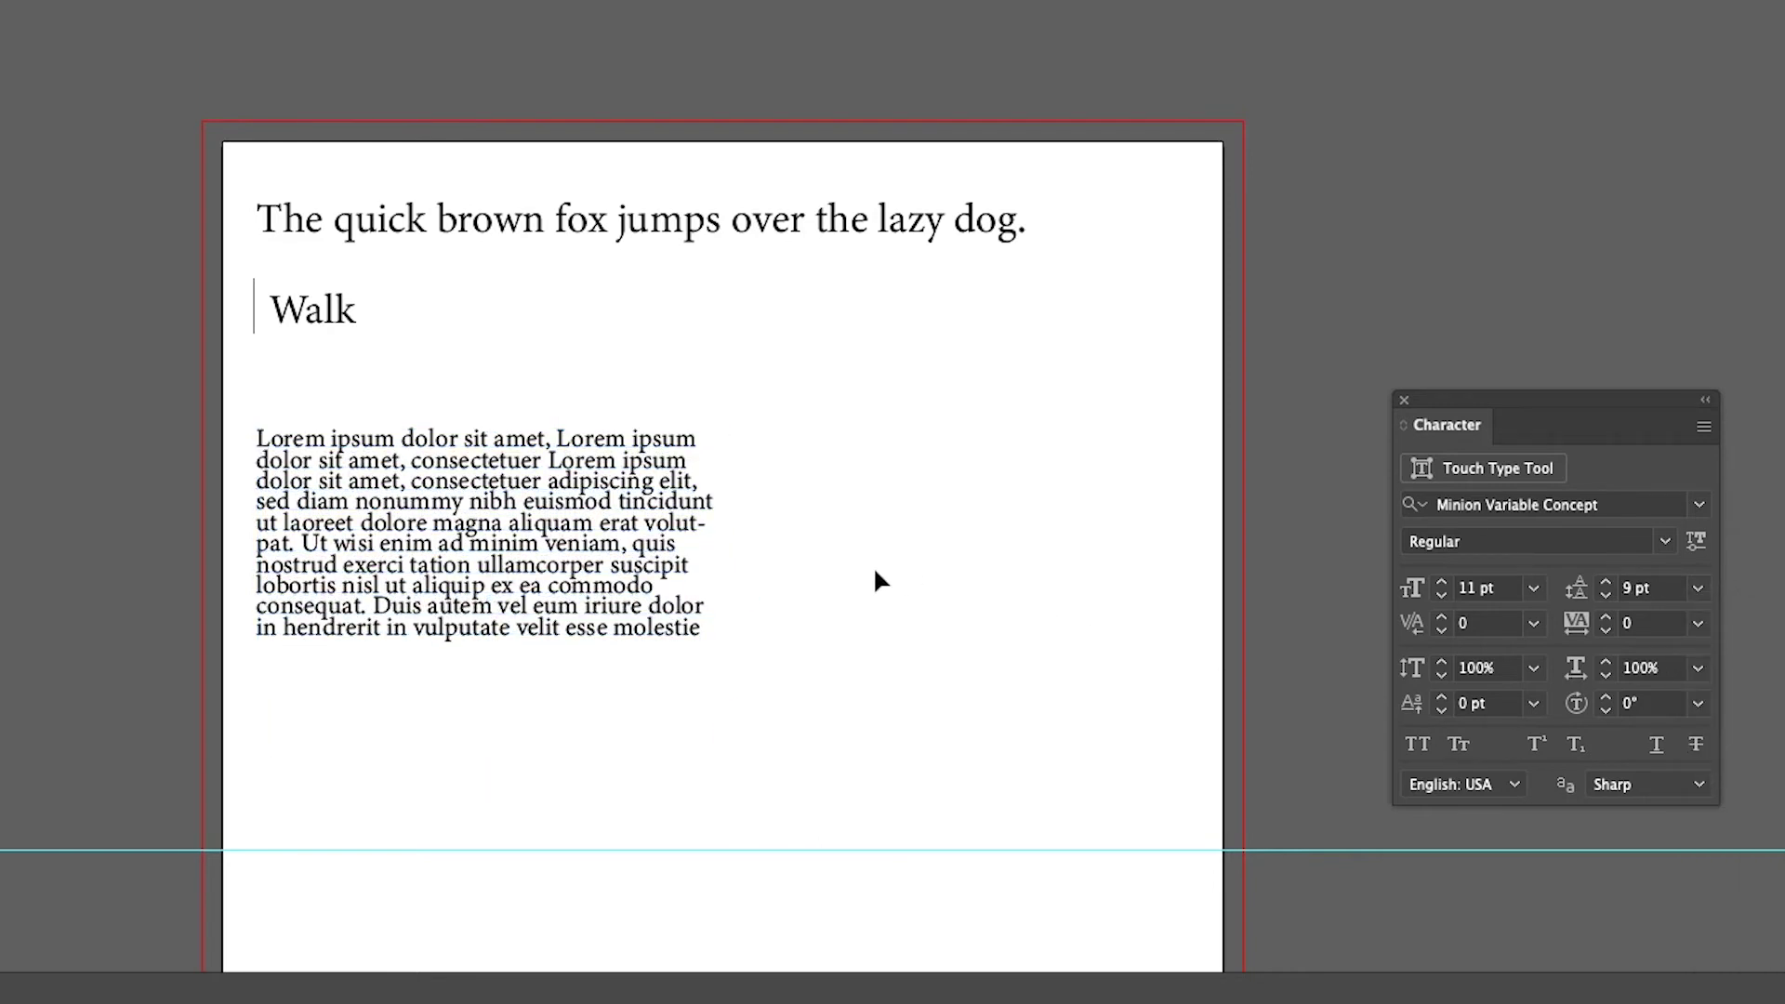
Set the placeholder paragraph's leading to 14 pt, and raise it to 15 pt
key(z)
drag(344, 442, 605, 497)
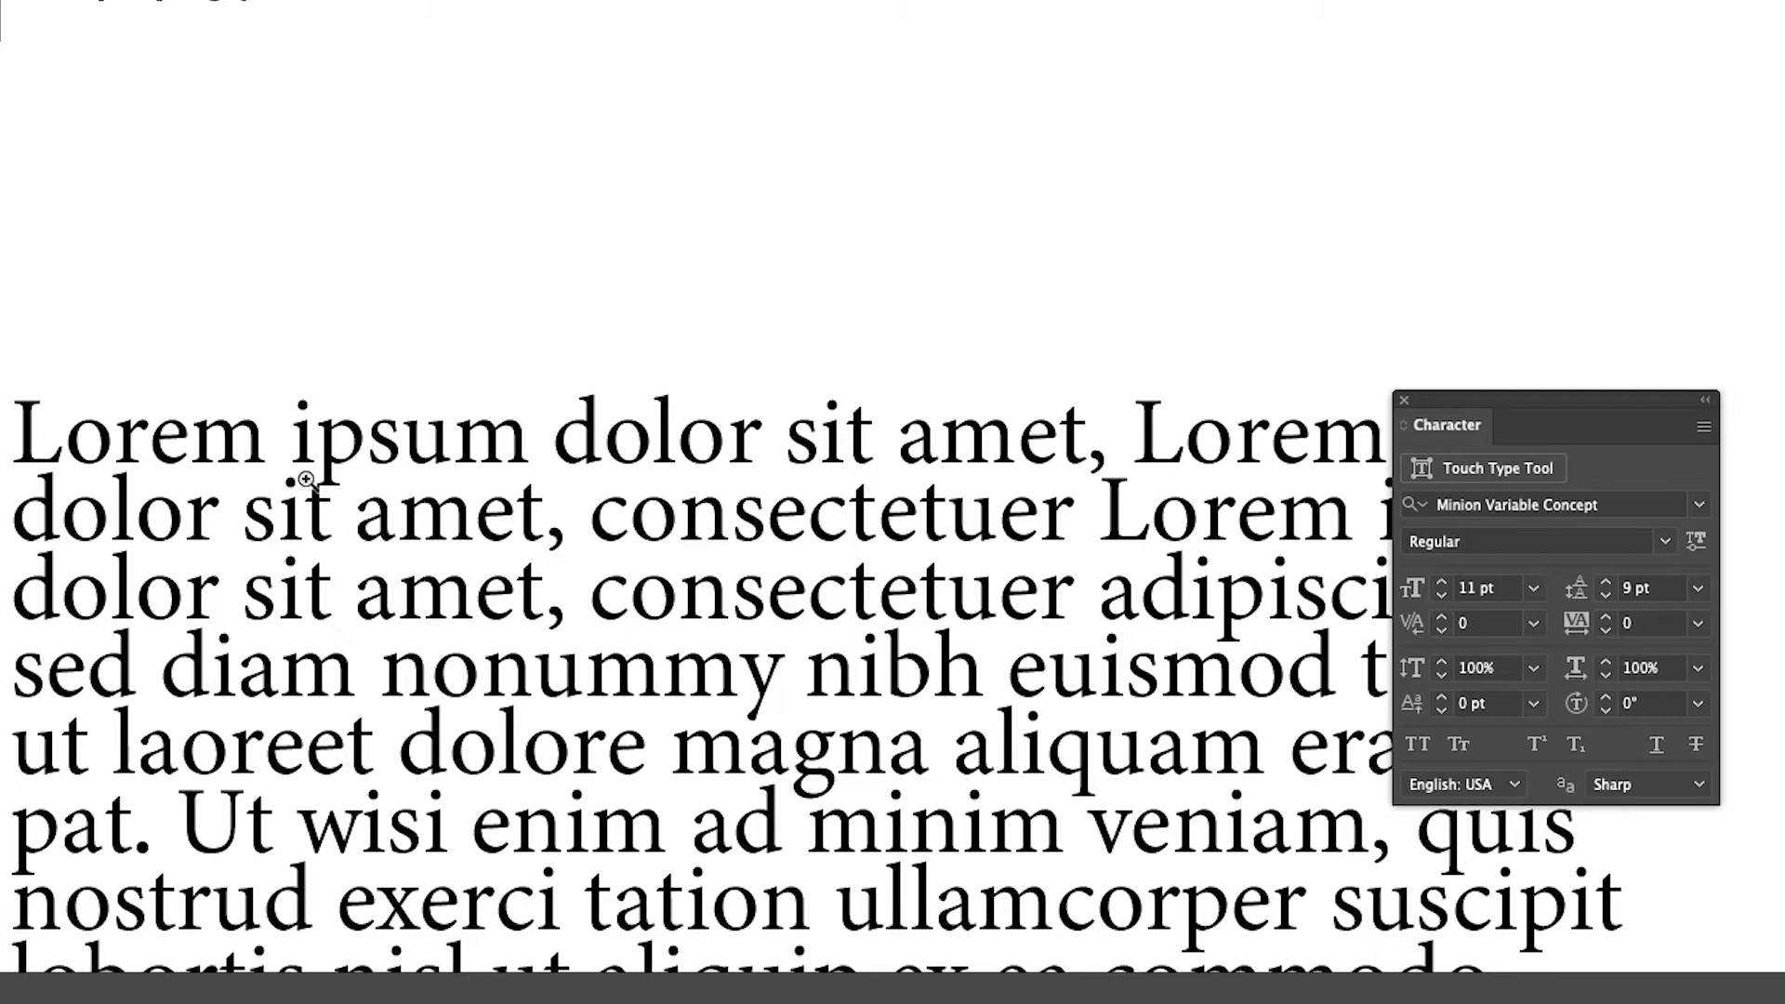
drag(757, 677, 414, 650)
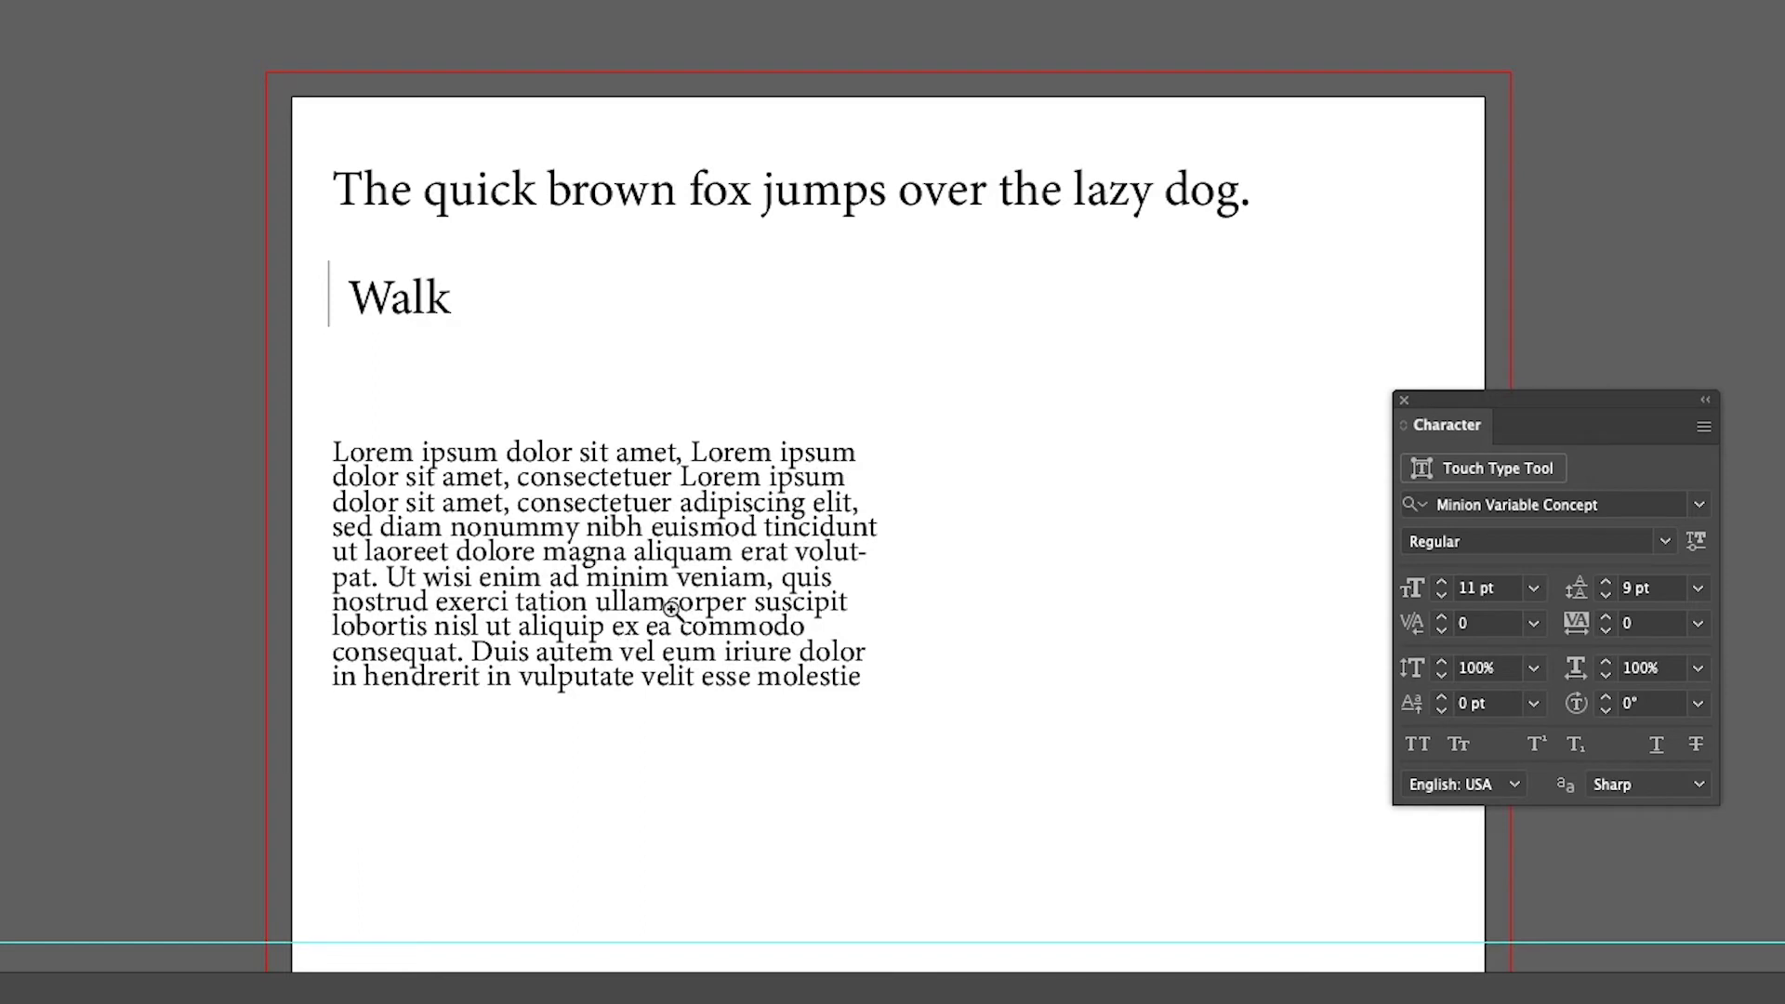
click(709, 588)
click(1700, 589)
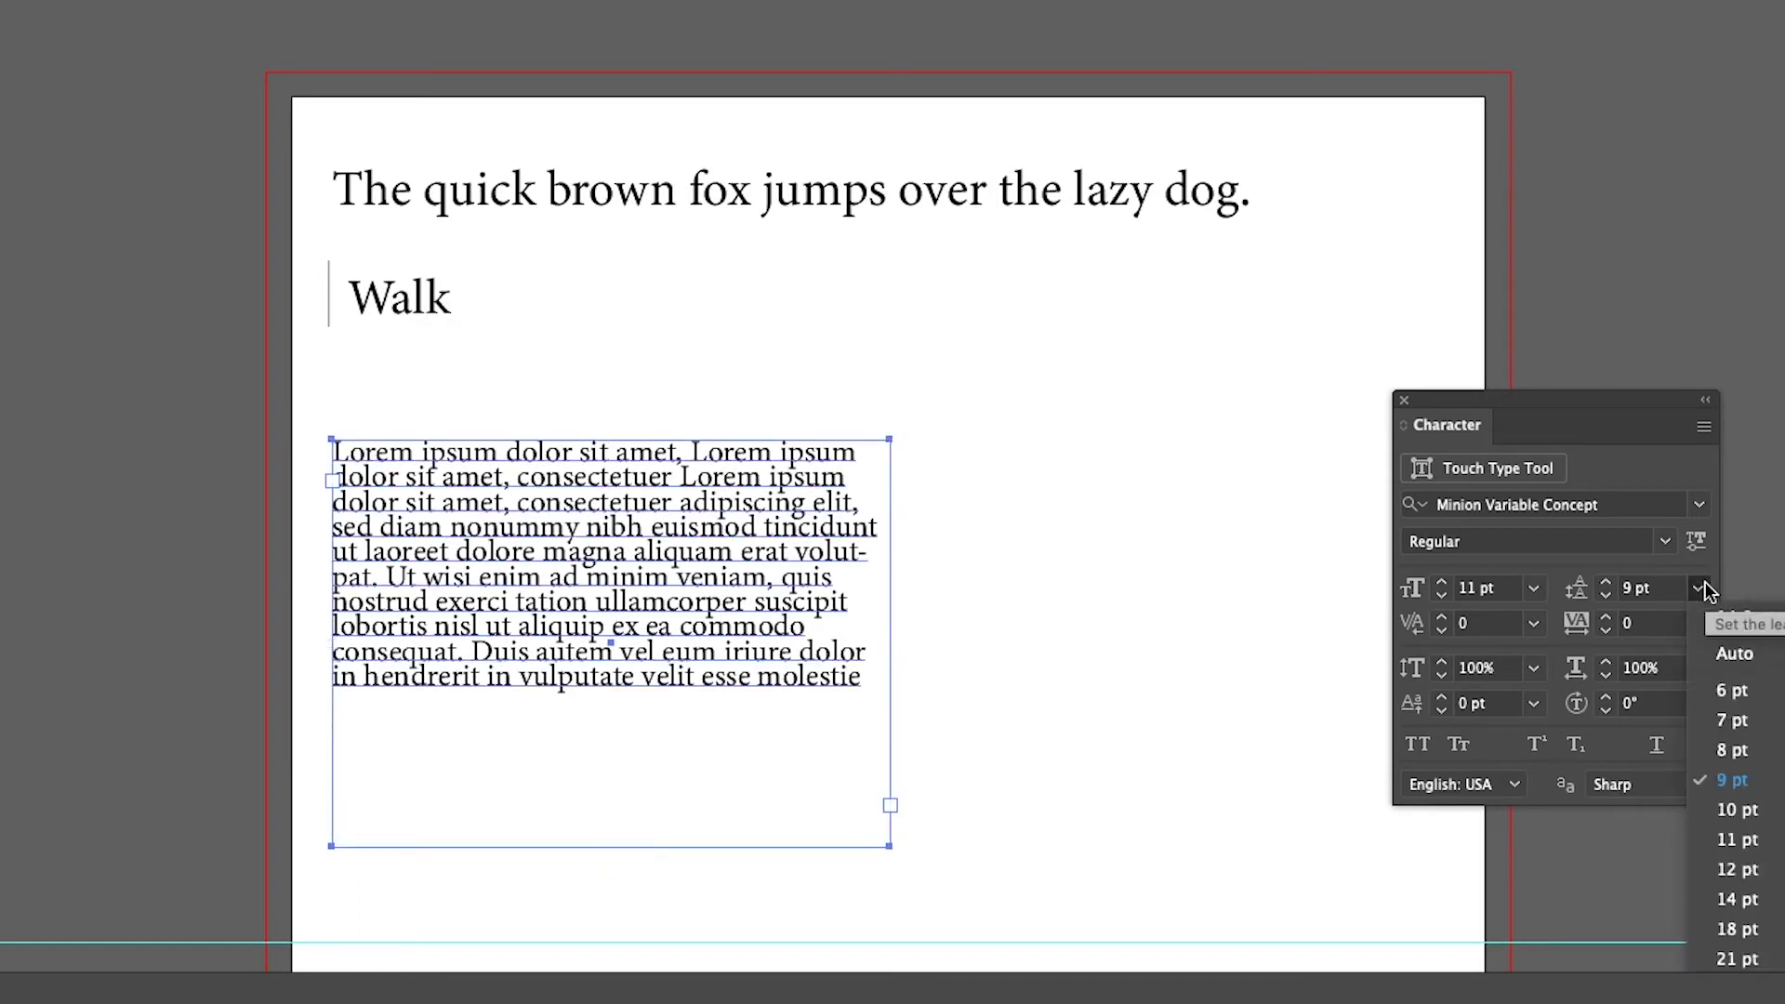
click(1739, 899)
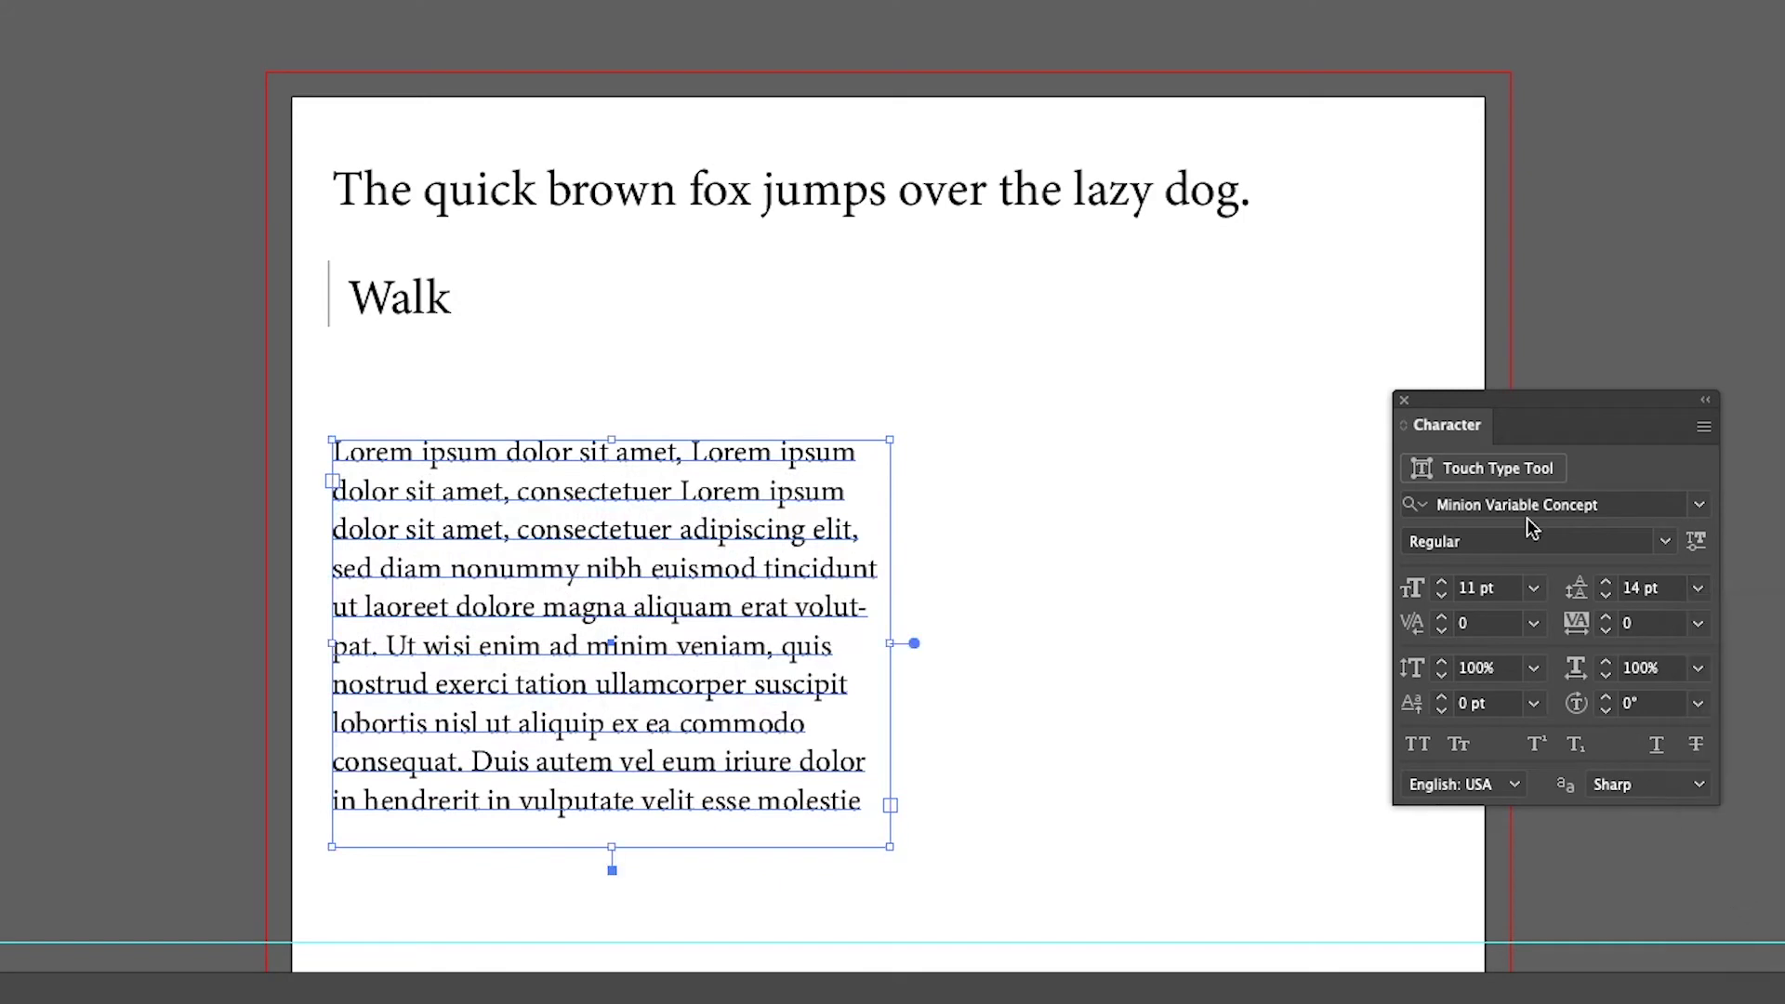
click(1606, 582)
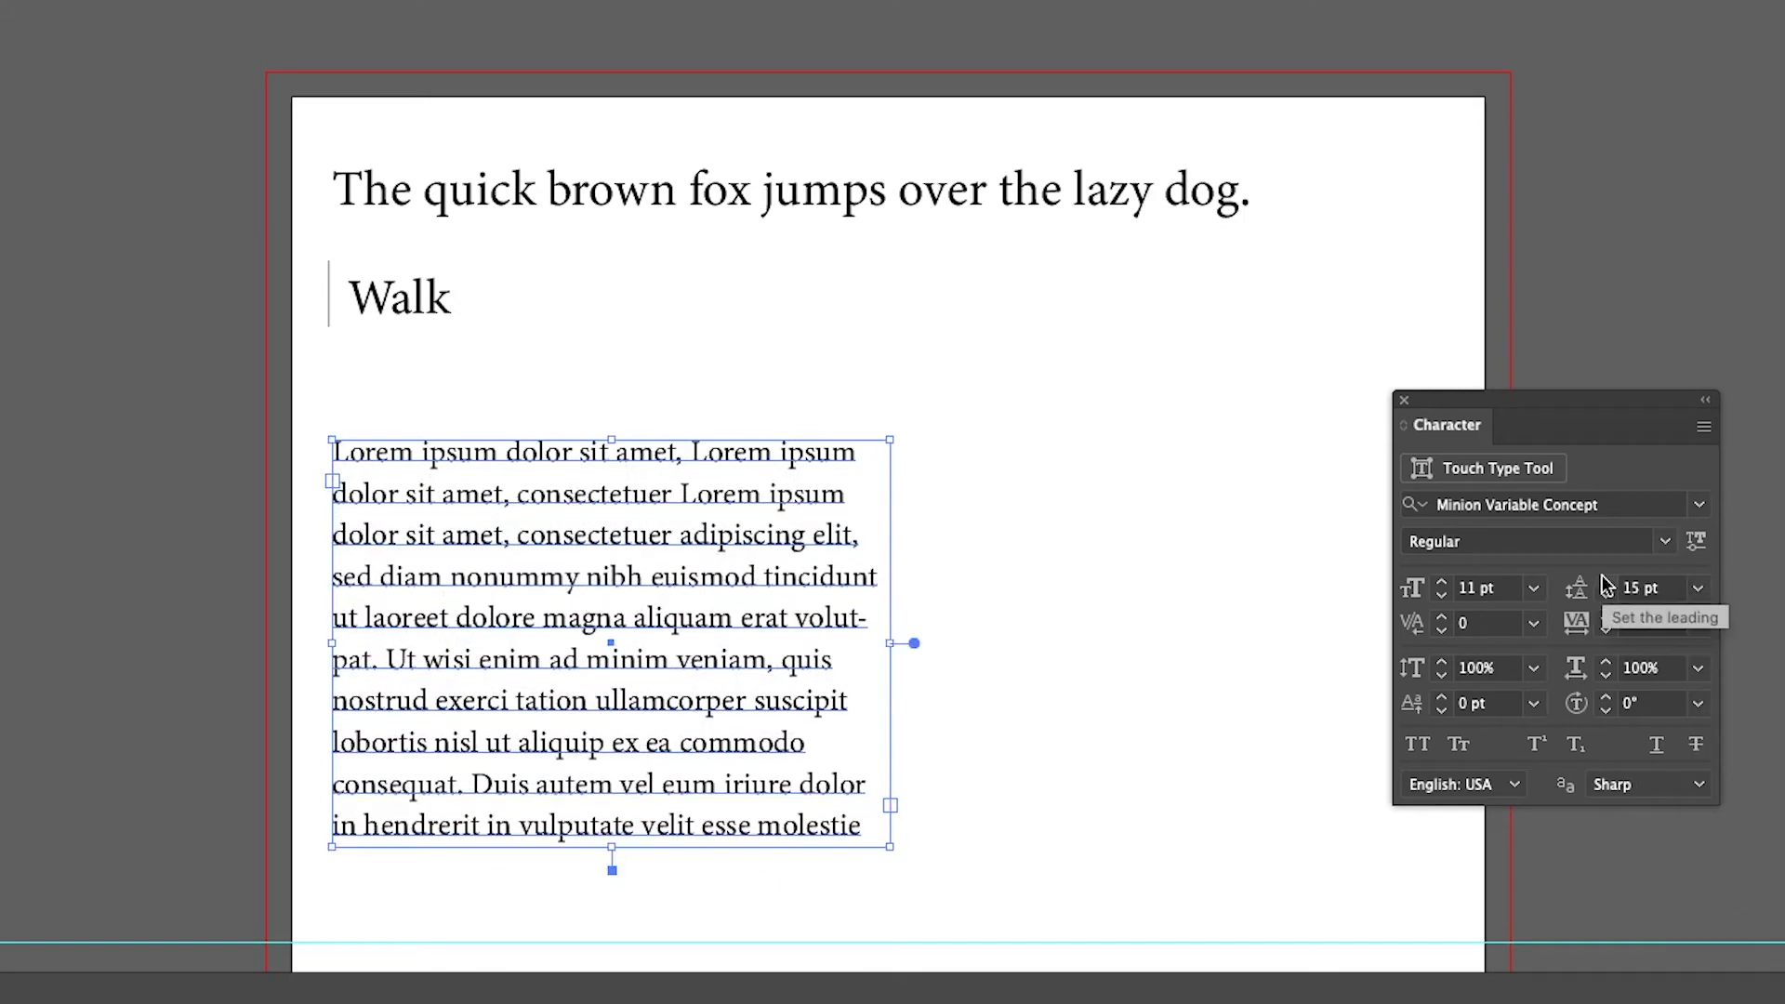
click(1165, 700)
Try 155% vertical scale and 75% horizontal scale on the "quick brown fox" sentence, and restore both to 100%
scroll(930, 683, down, 1)
scroll(930, 684, right, 1)
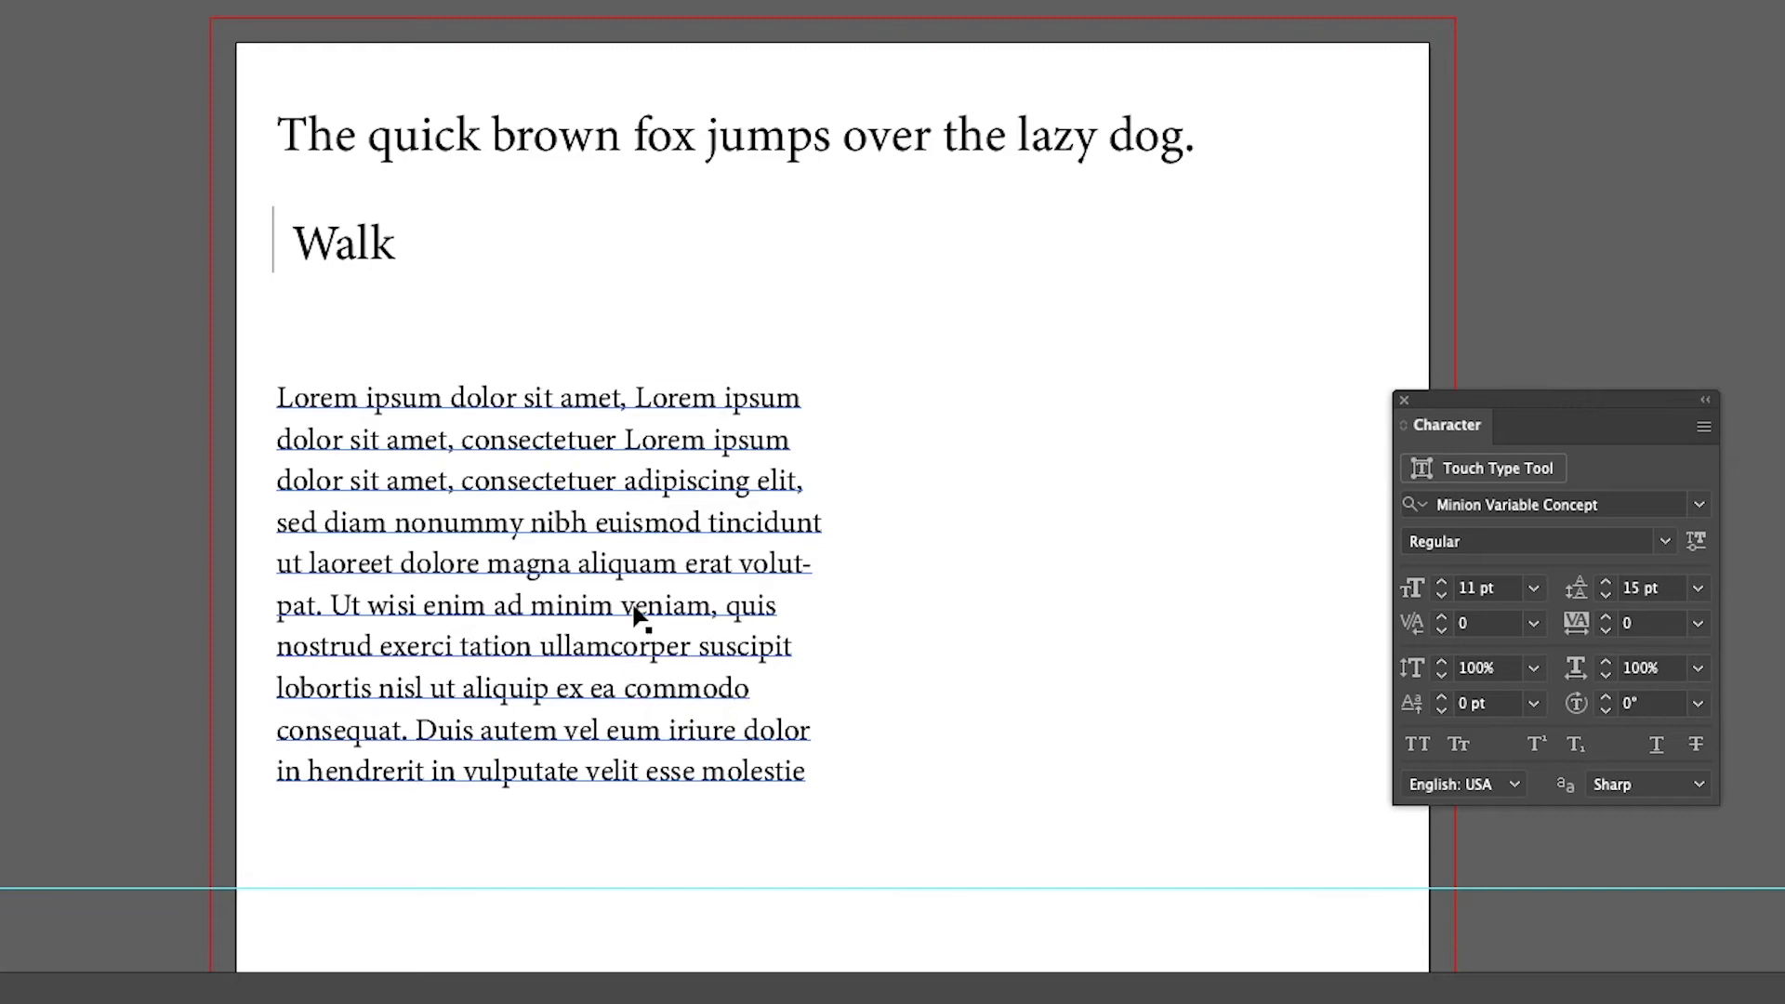
click(865, 140)
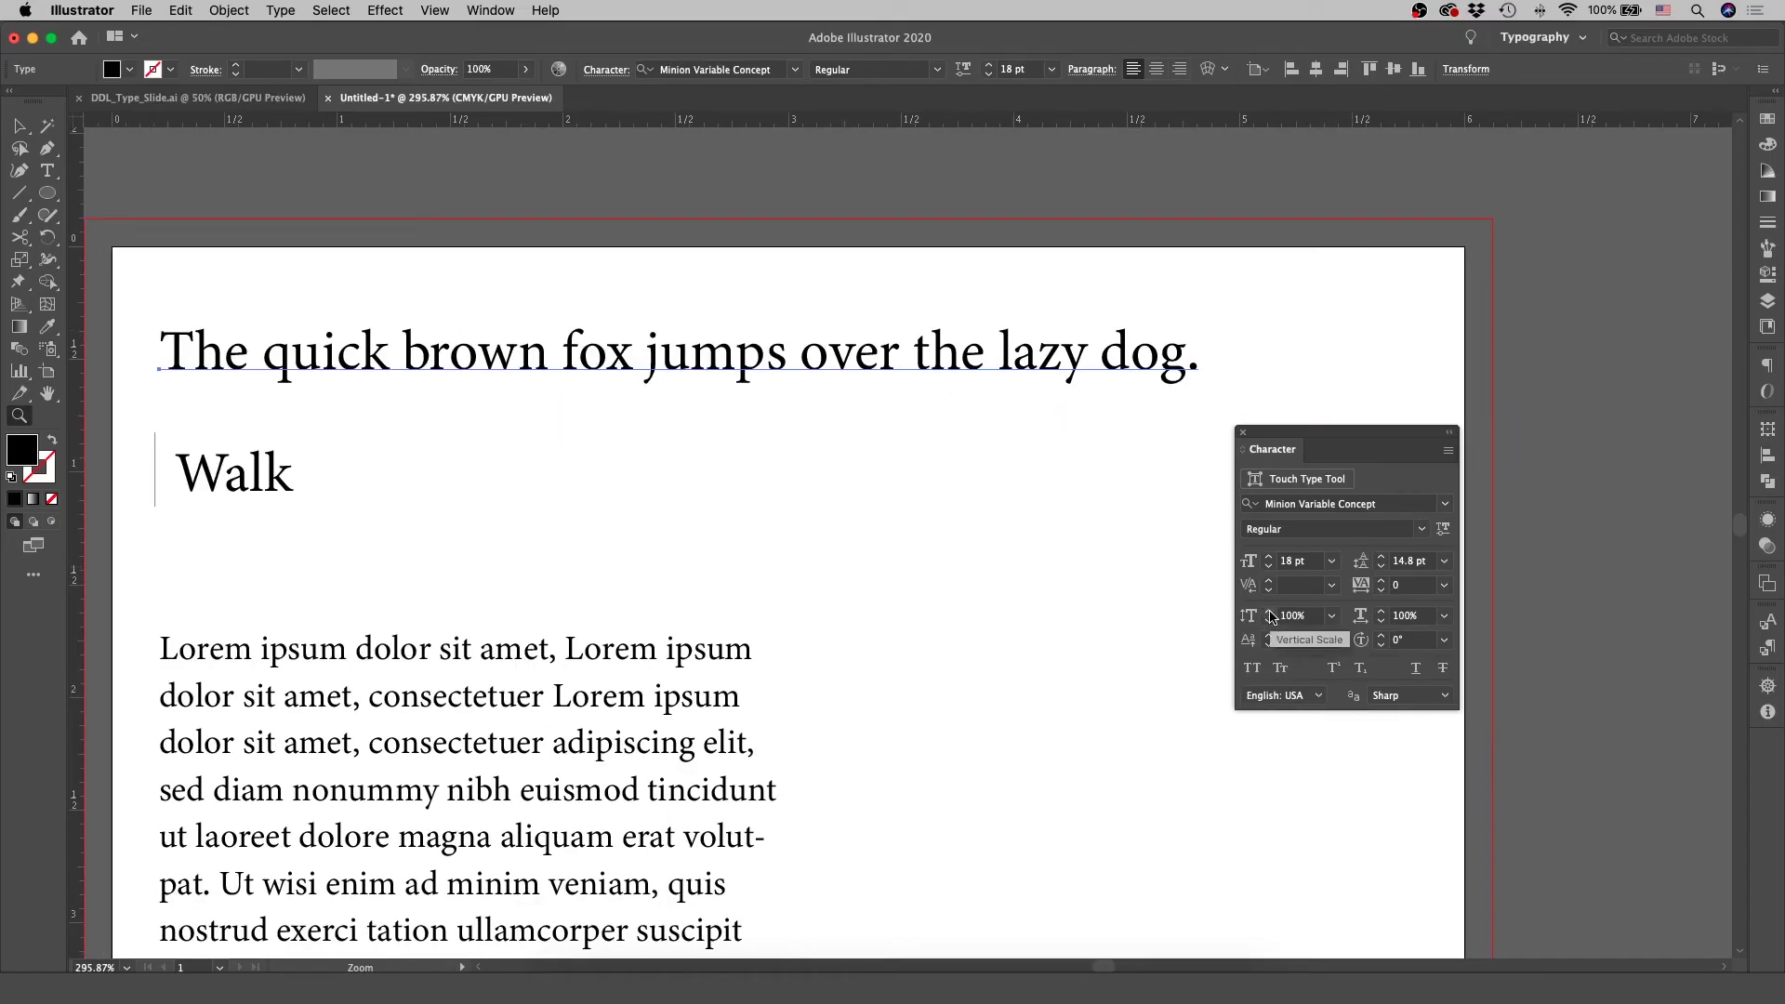
click(1269, 612)
drag(1271, 616, 1271, 615)
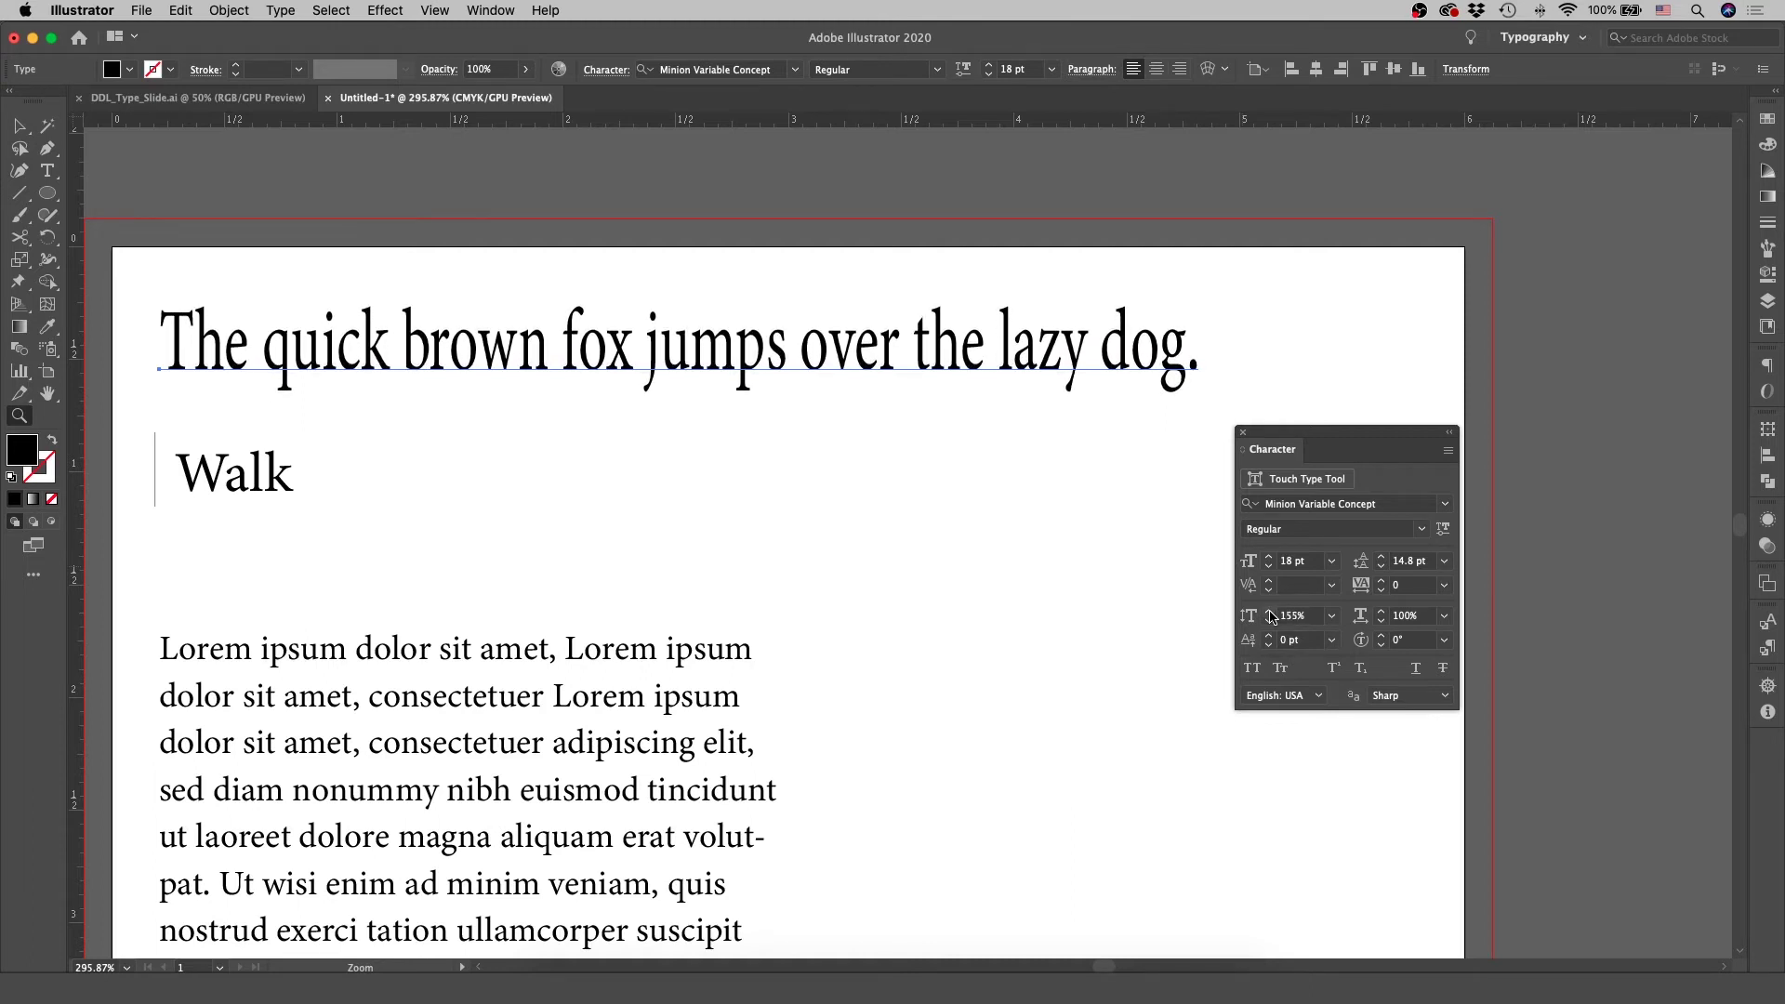
click(1332, 616)
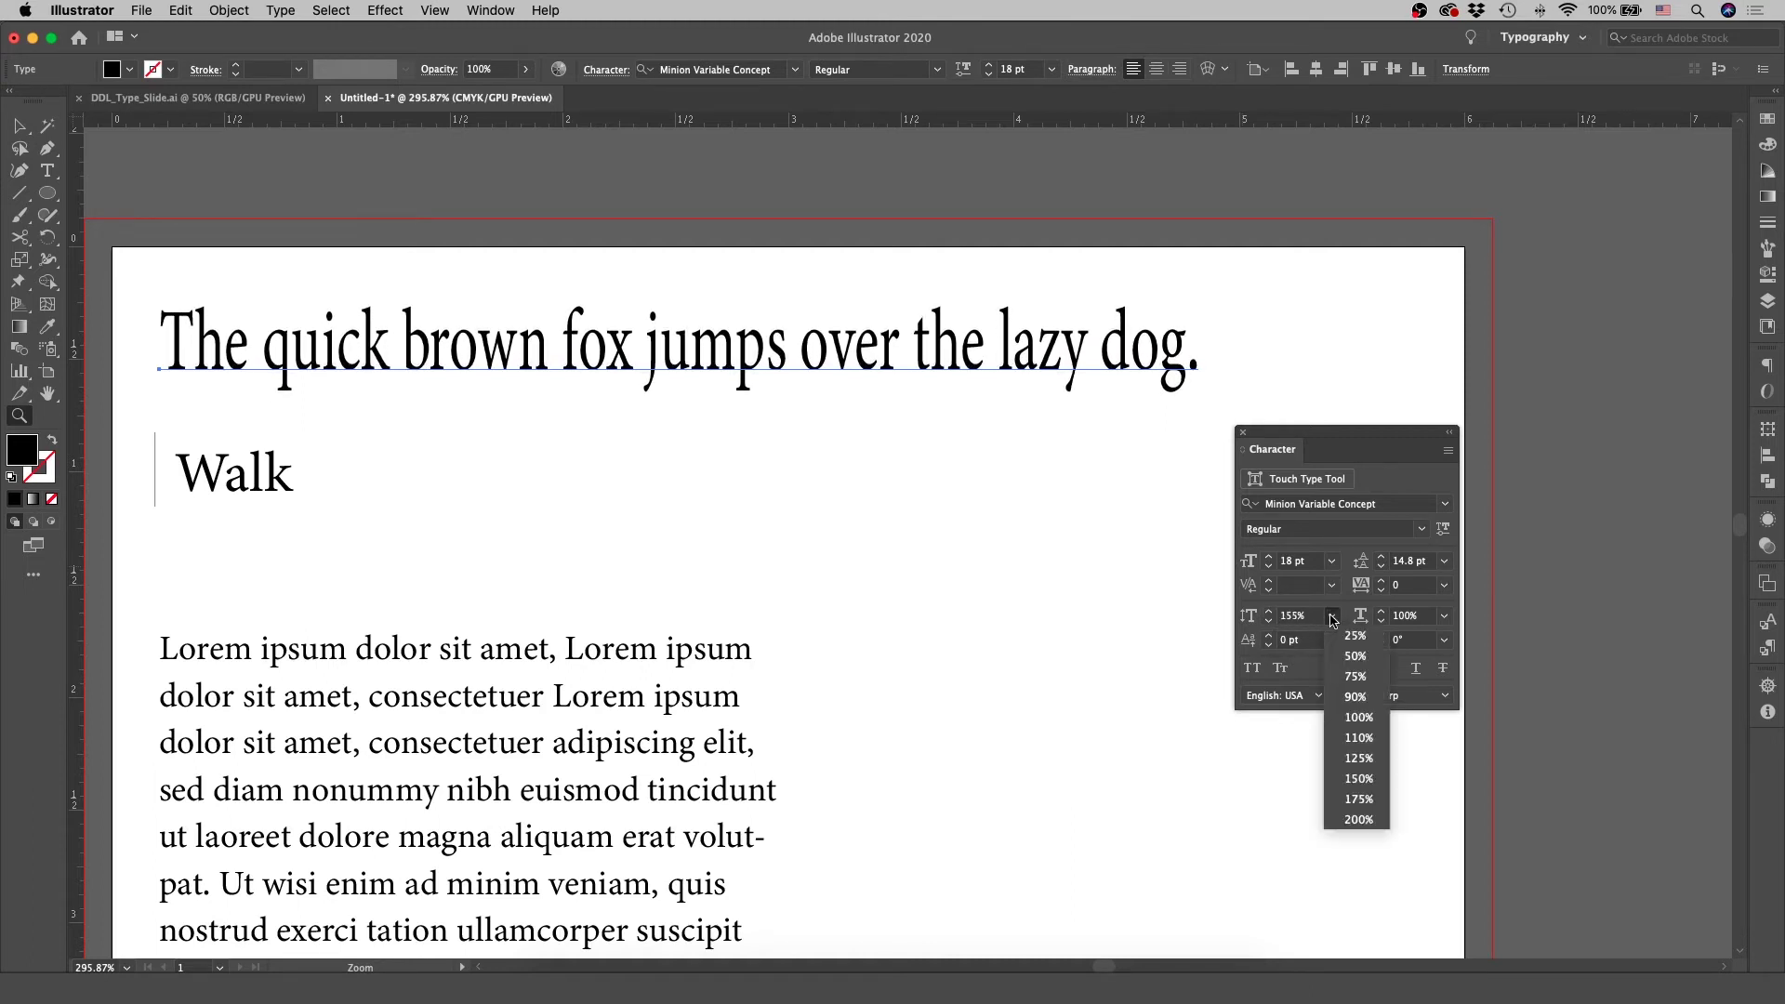
click(1359, 717)
click(1444, 616)
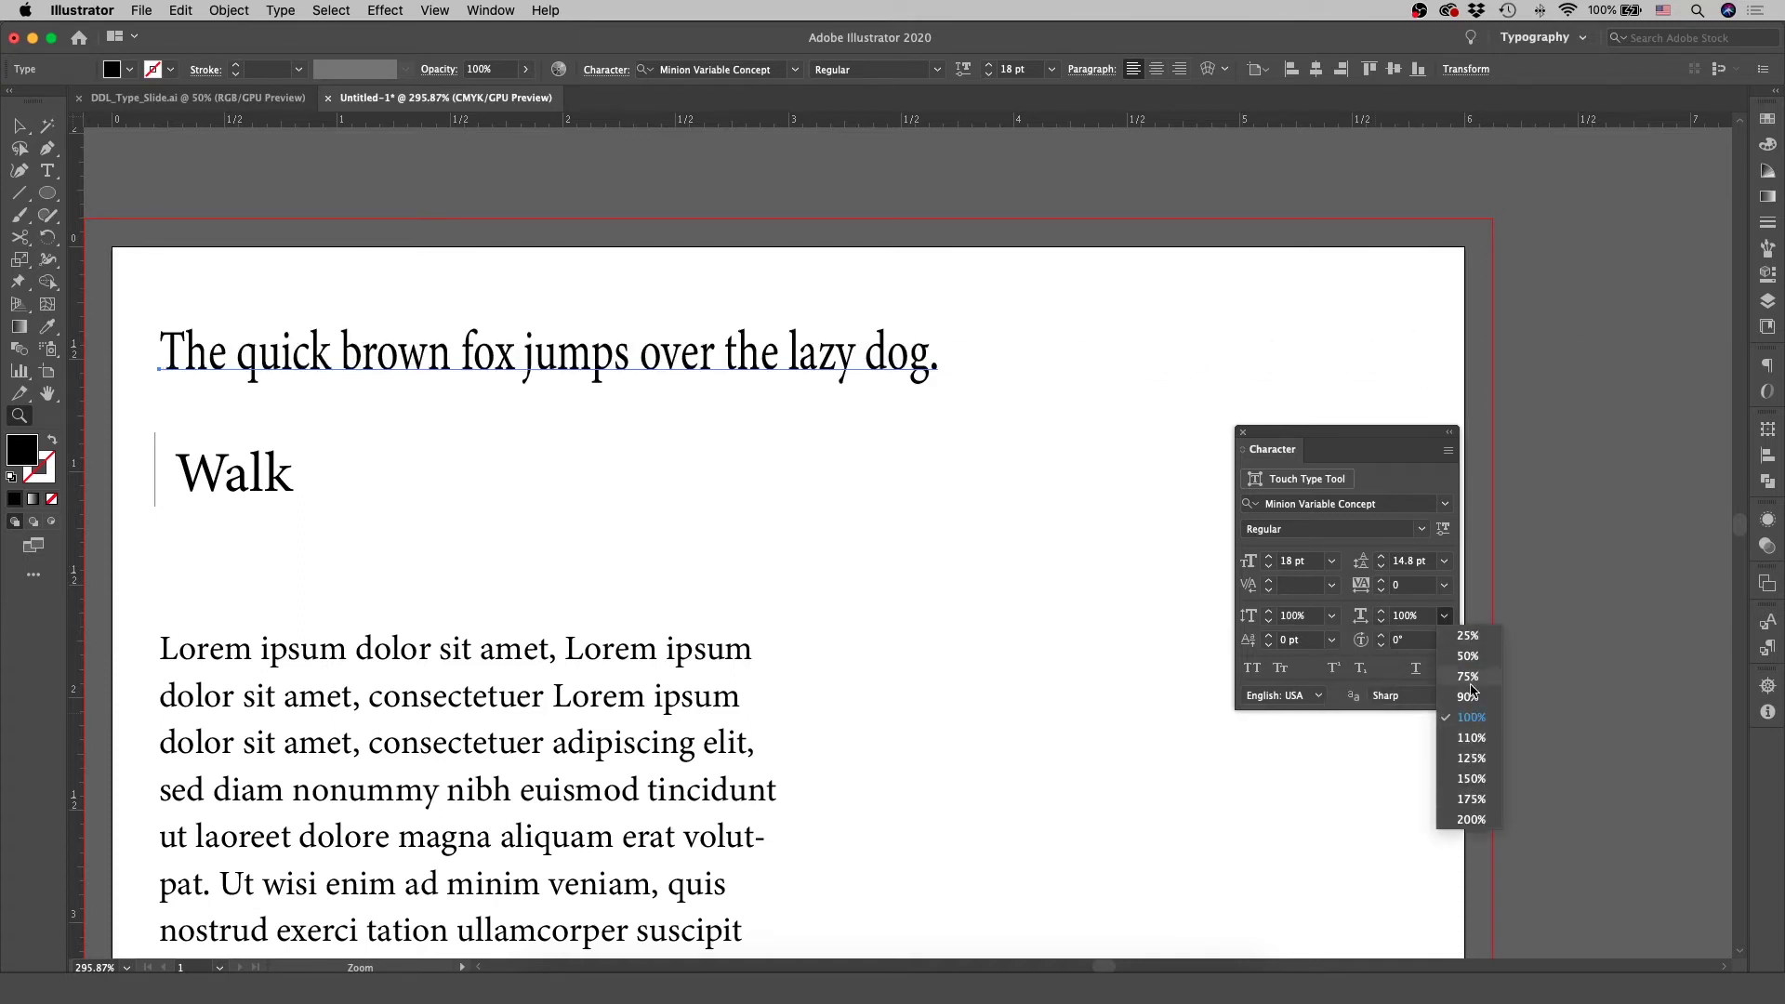
click(1471, 717)
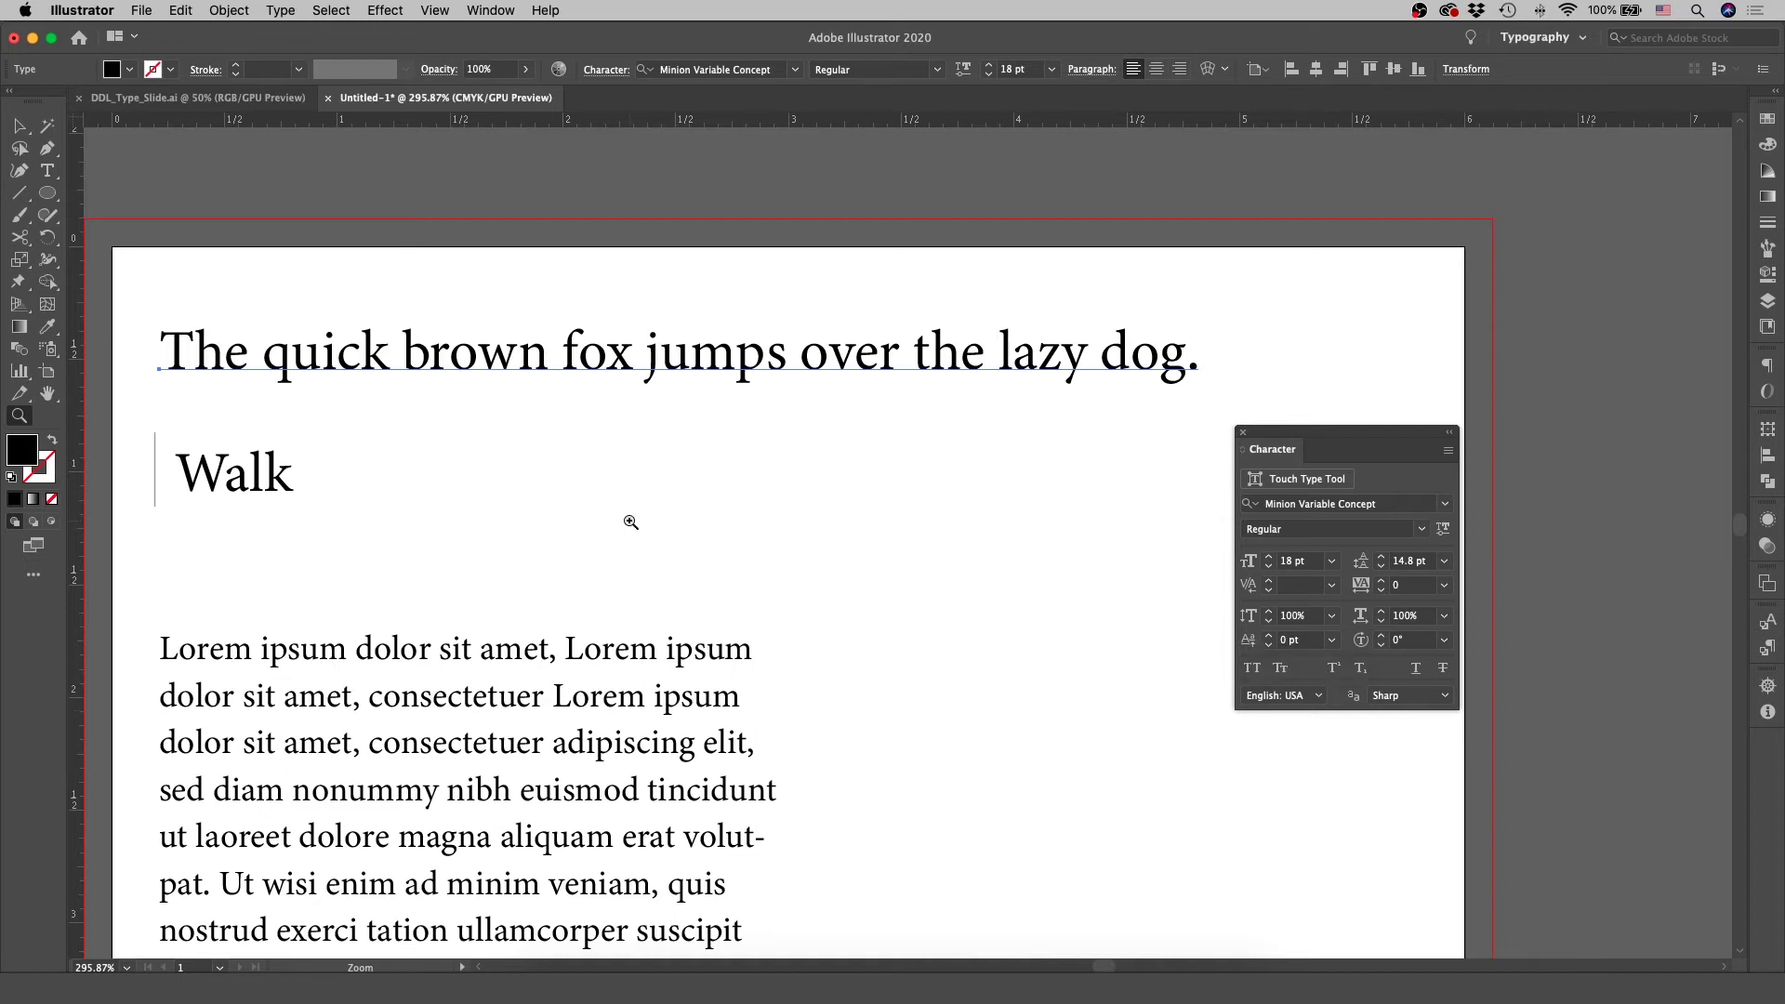
Try a 14 pt baseline shift on the letter k in "quick", and restore it to the baseline
drag(299, 342, 566, 352)
scroll(566, 353, left, 3)
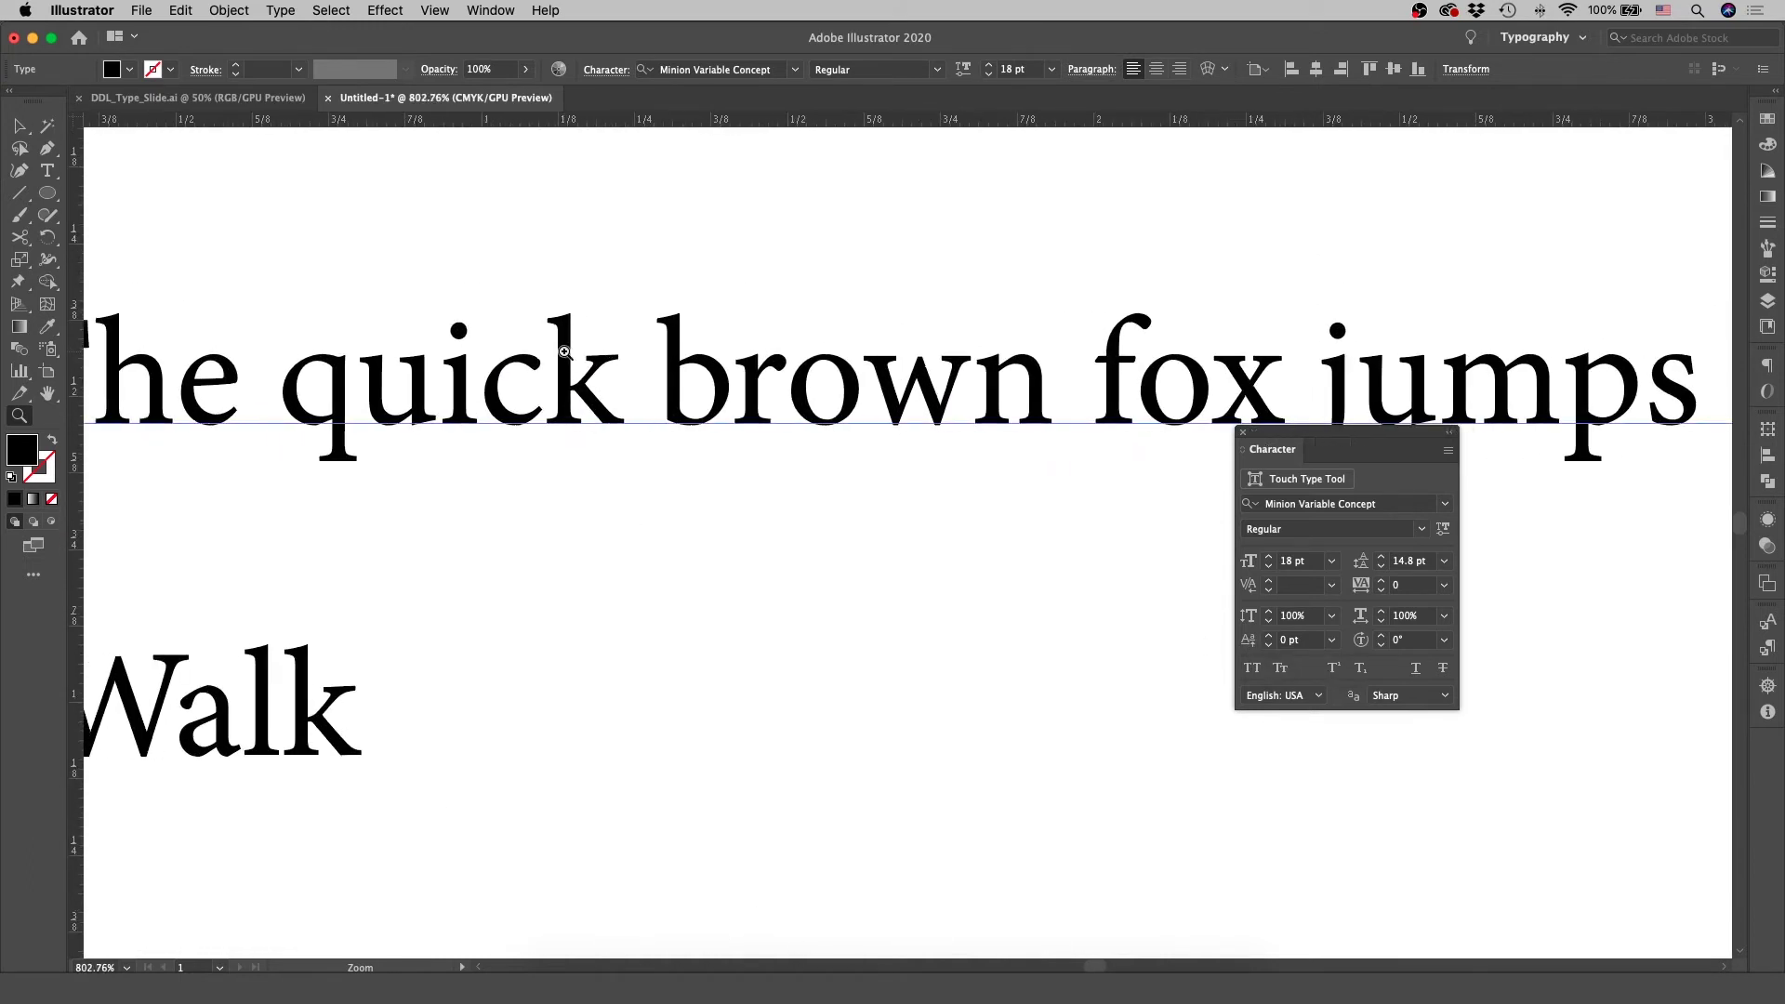
scroll(565, 353, up, 2)
drag(613, 433, 687, 437)
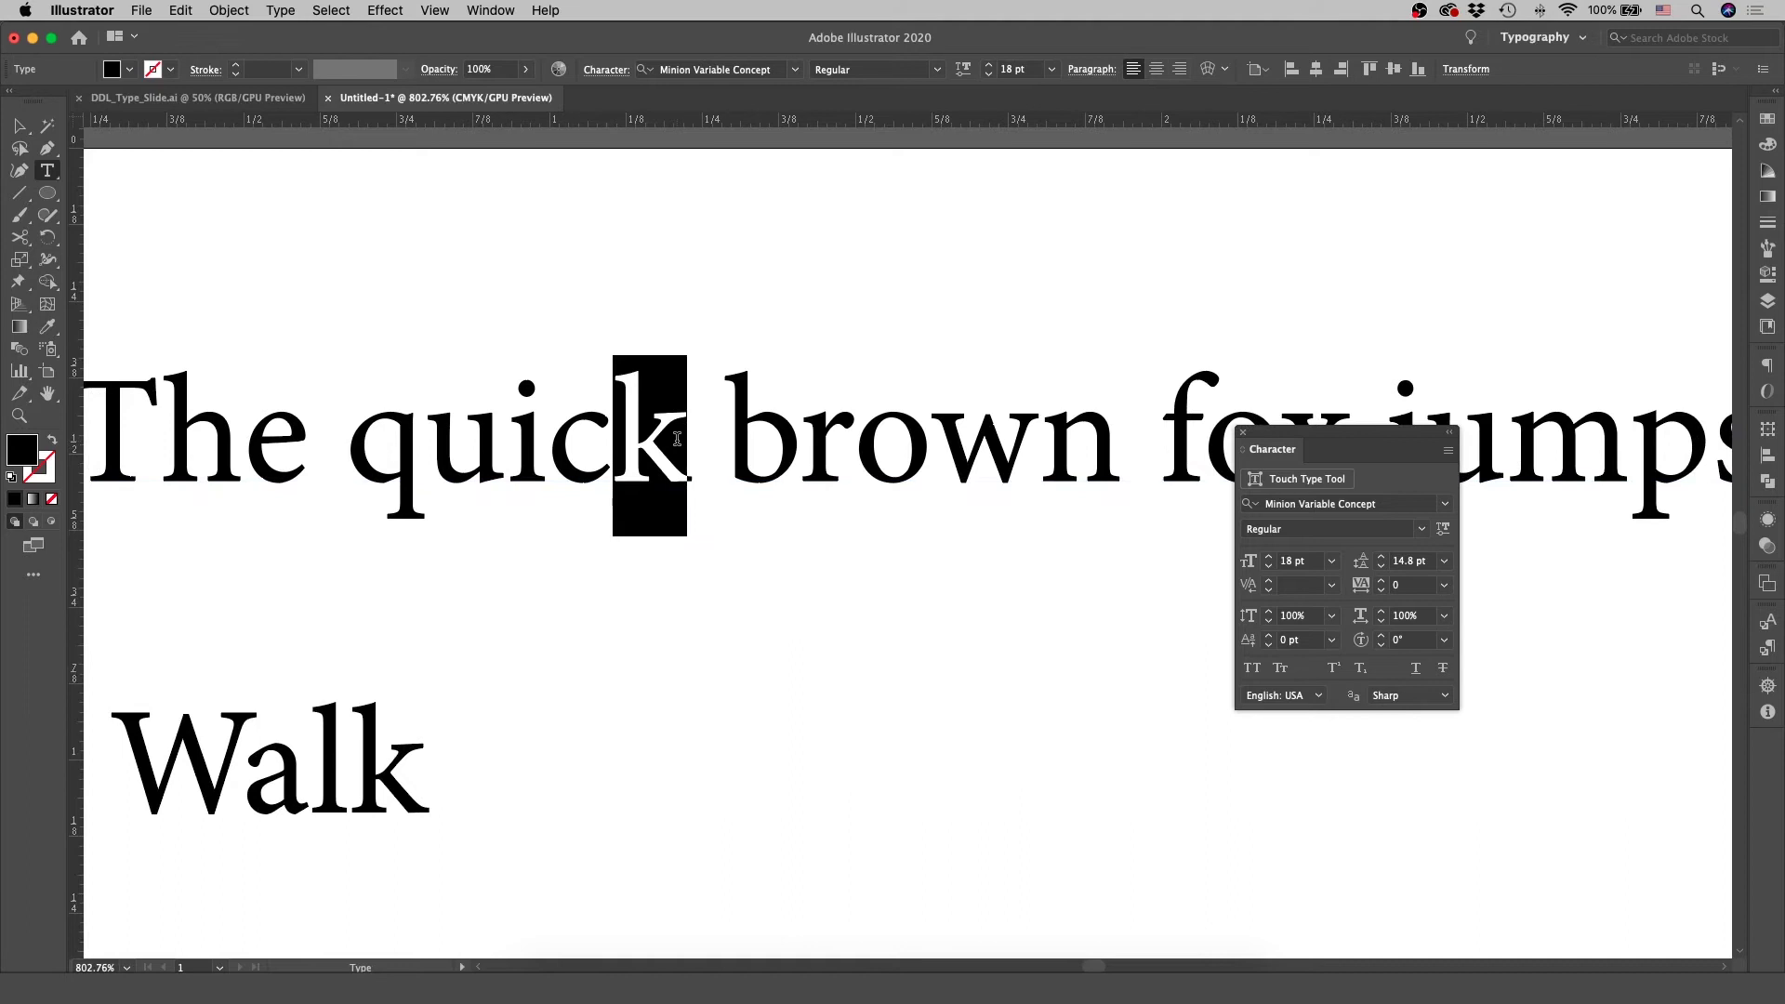
click(1270, 637)
click(1271, 637)
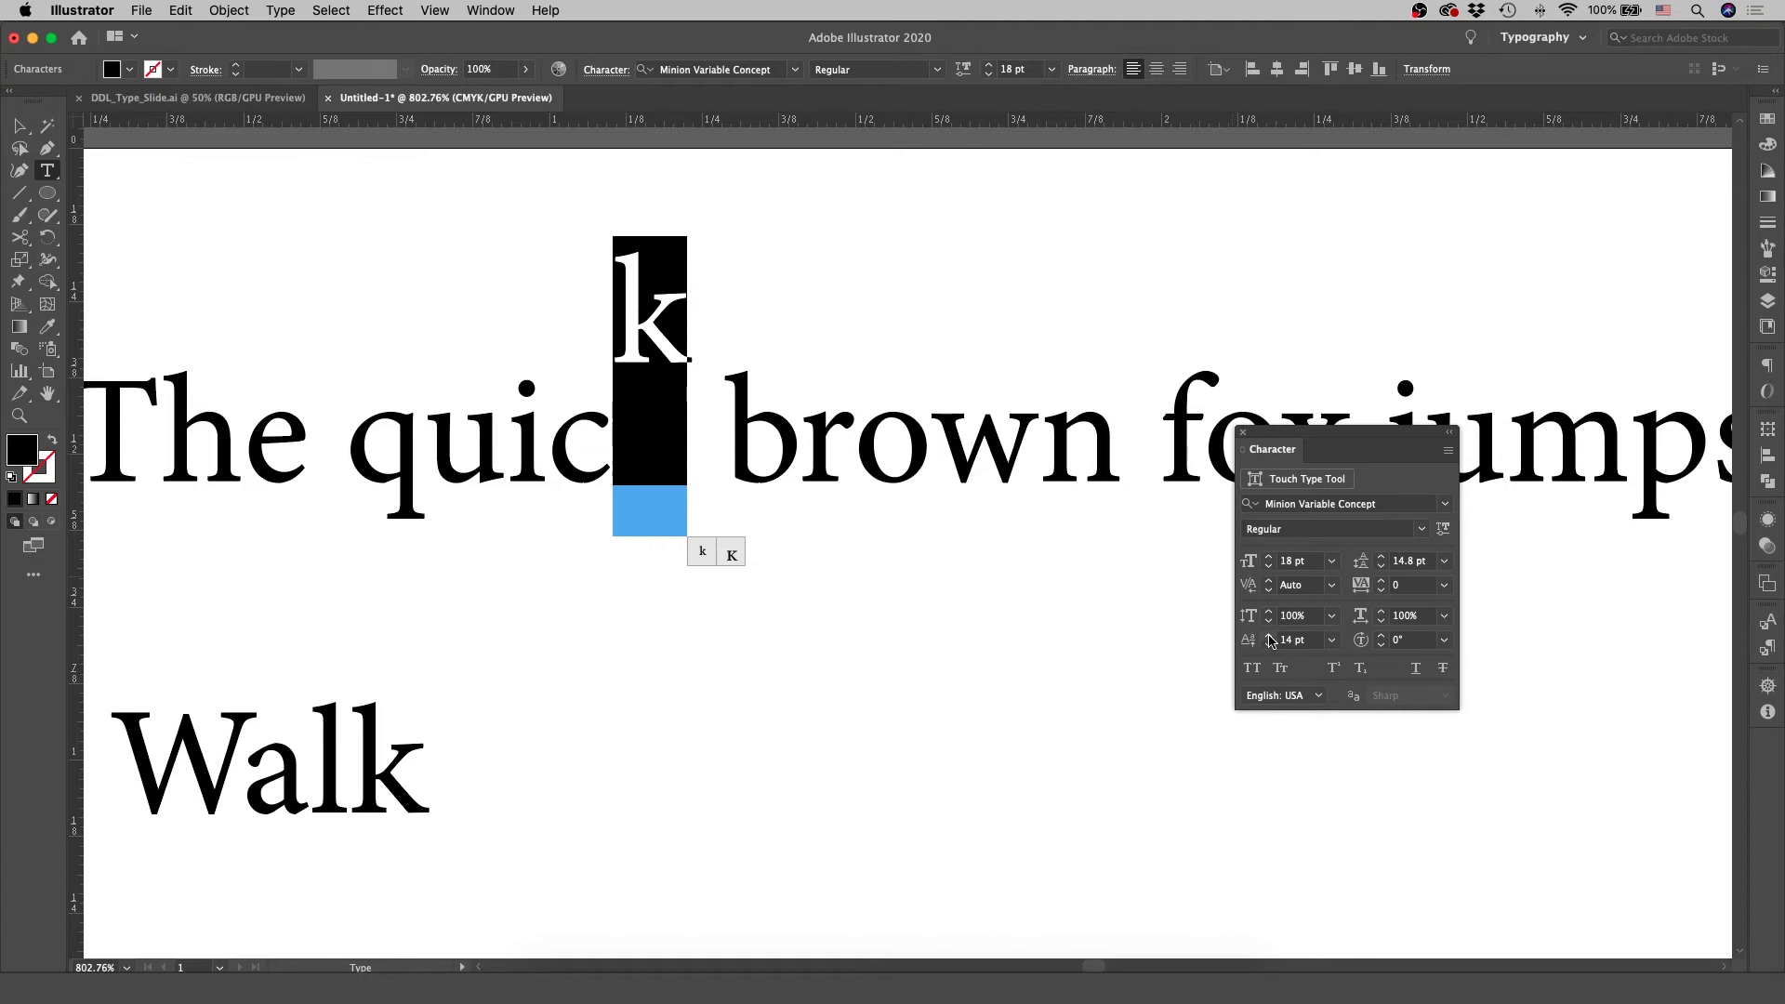
key(Down)
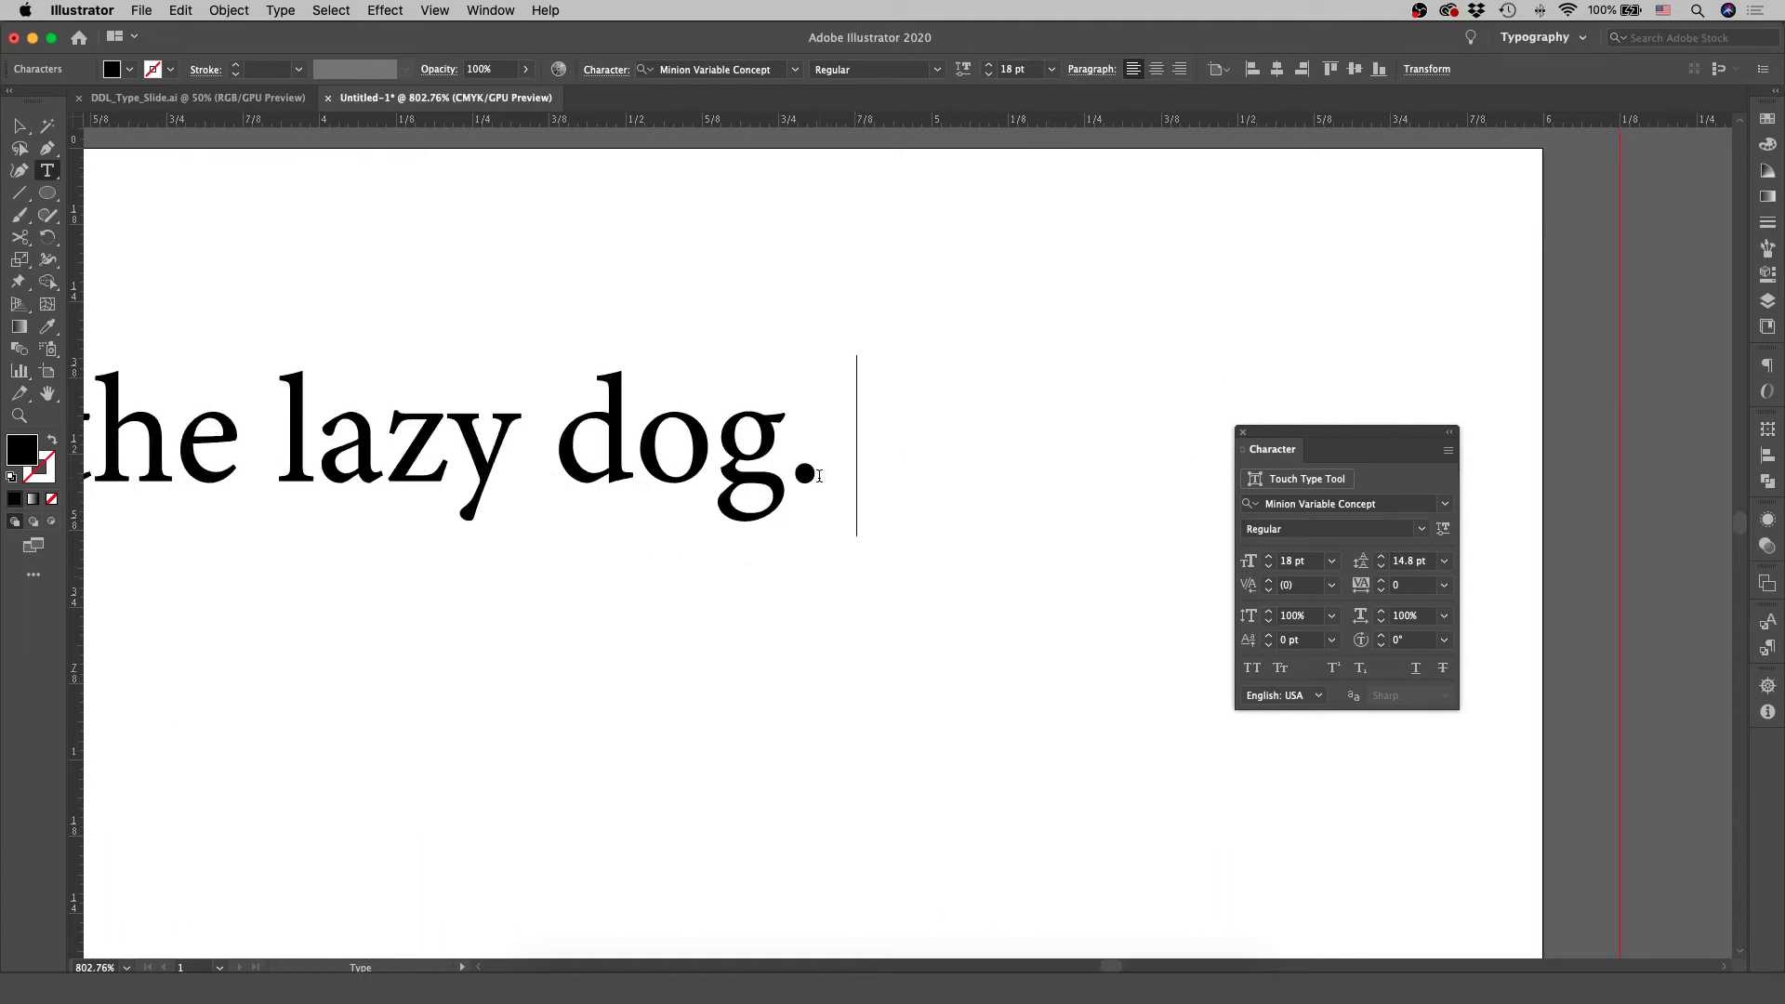
Append 62 to the end of the sentence, and make its 2 a manual superscript with 7 pt size and 9 pt baseline shift
text(62)
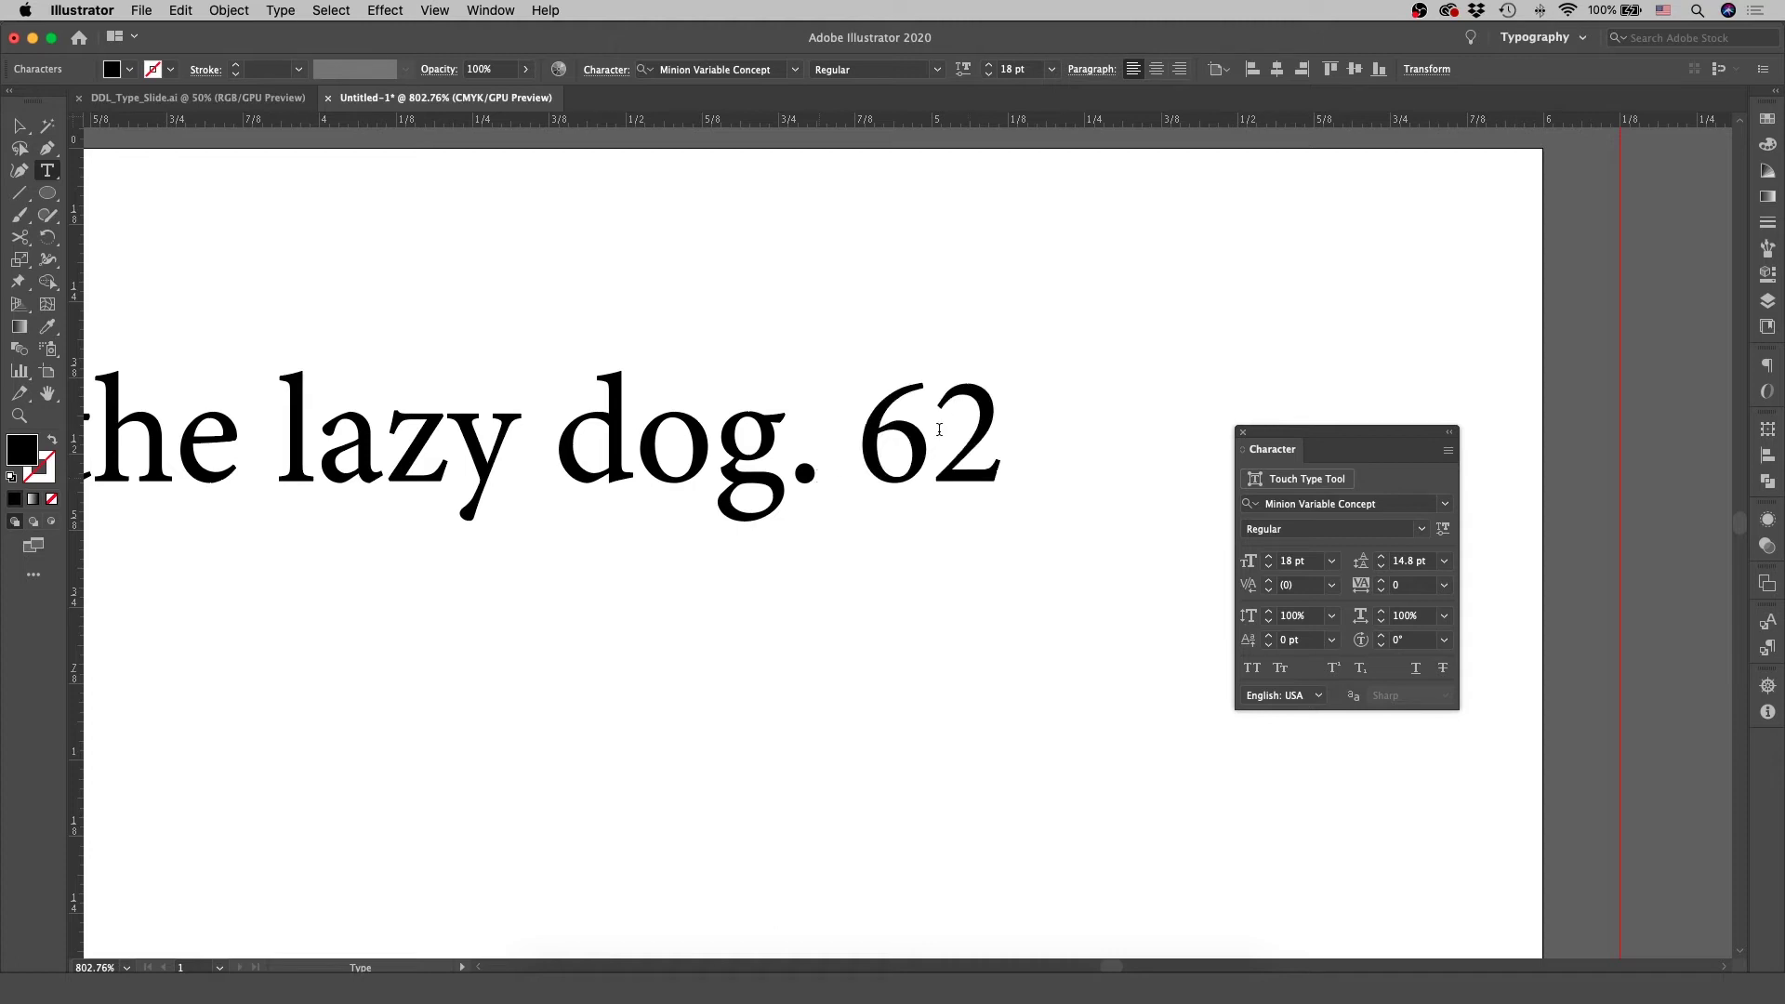
drag(936, 429, 1018, 447)
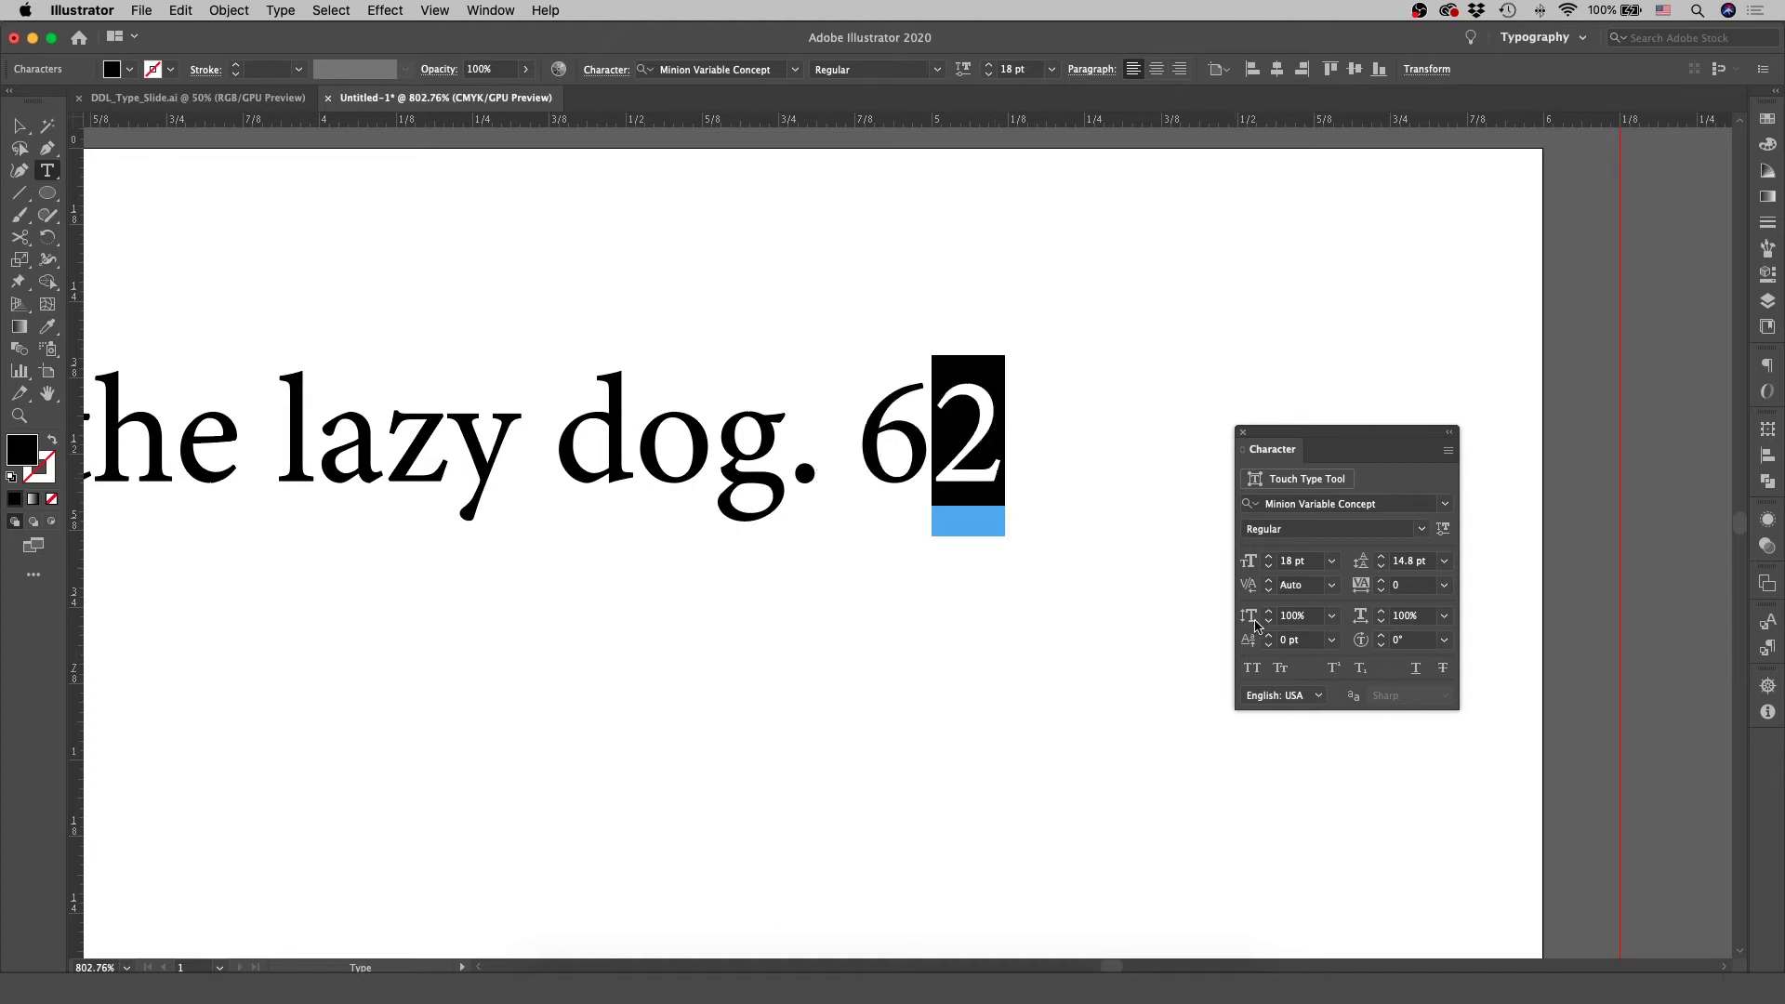
click(1332, 561)
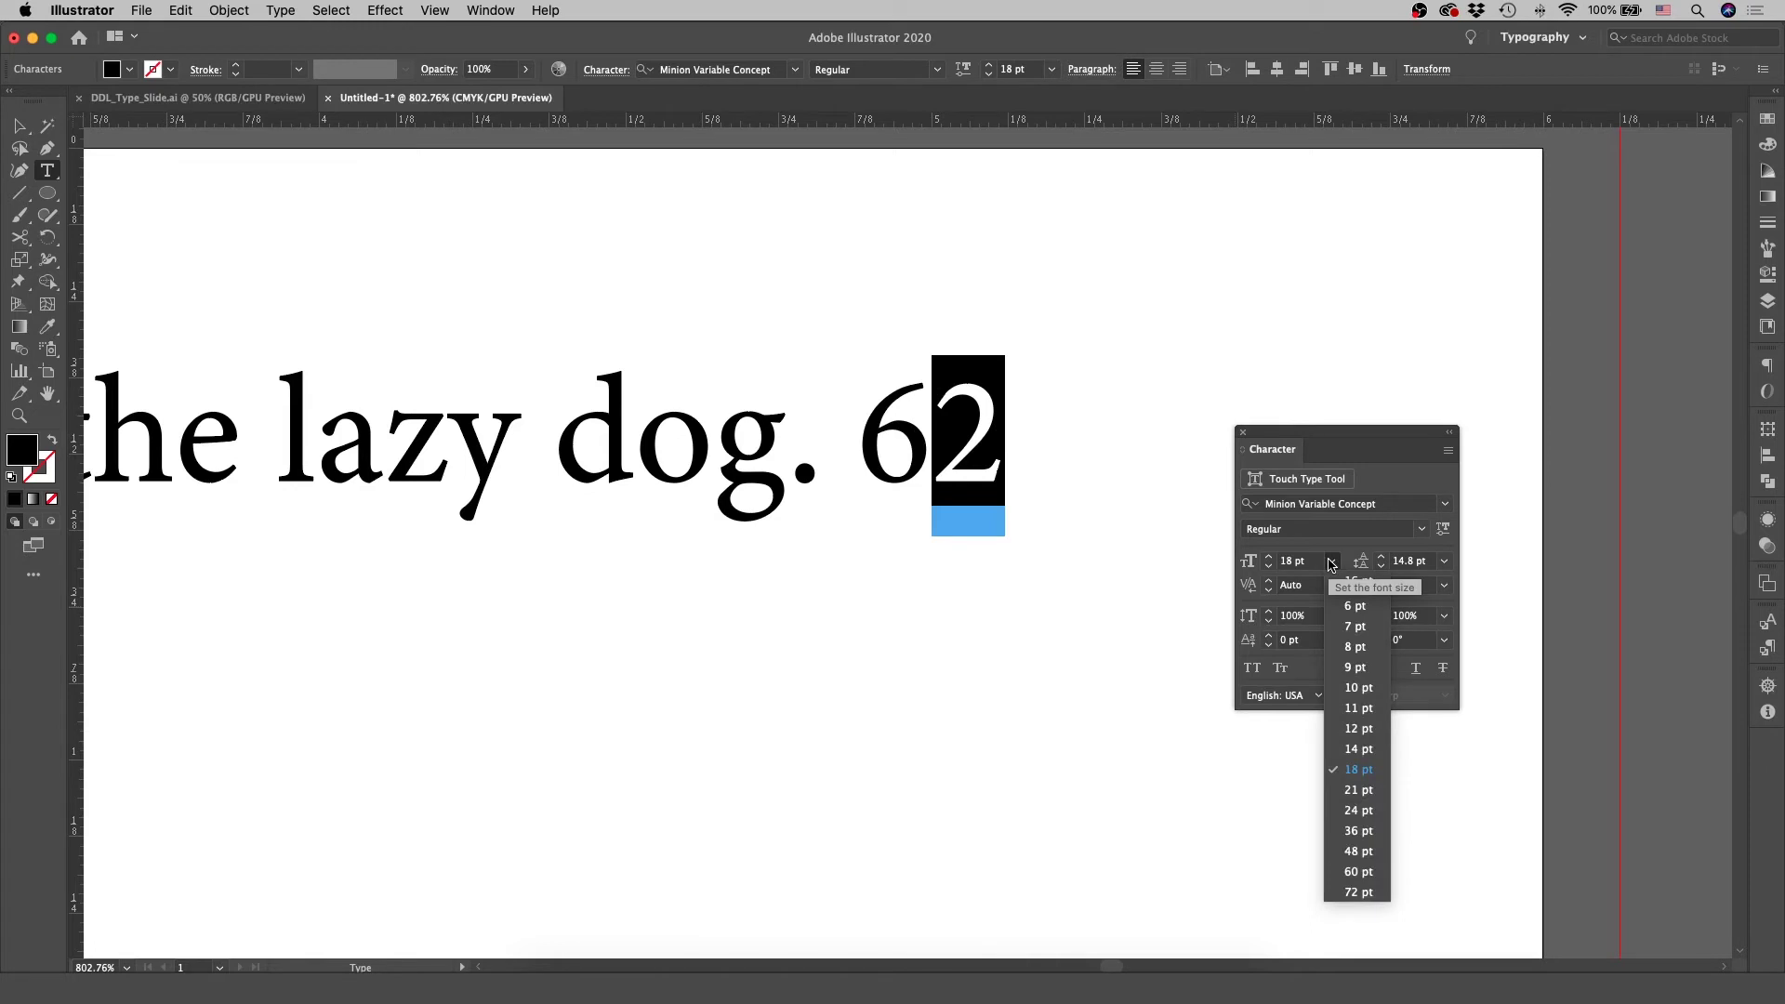
click(1357, 627)
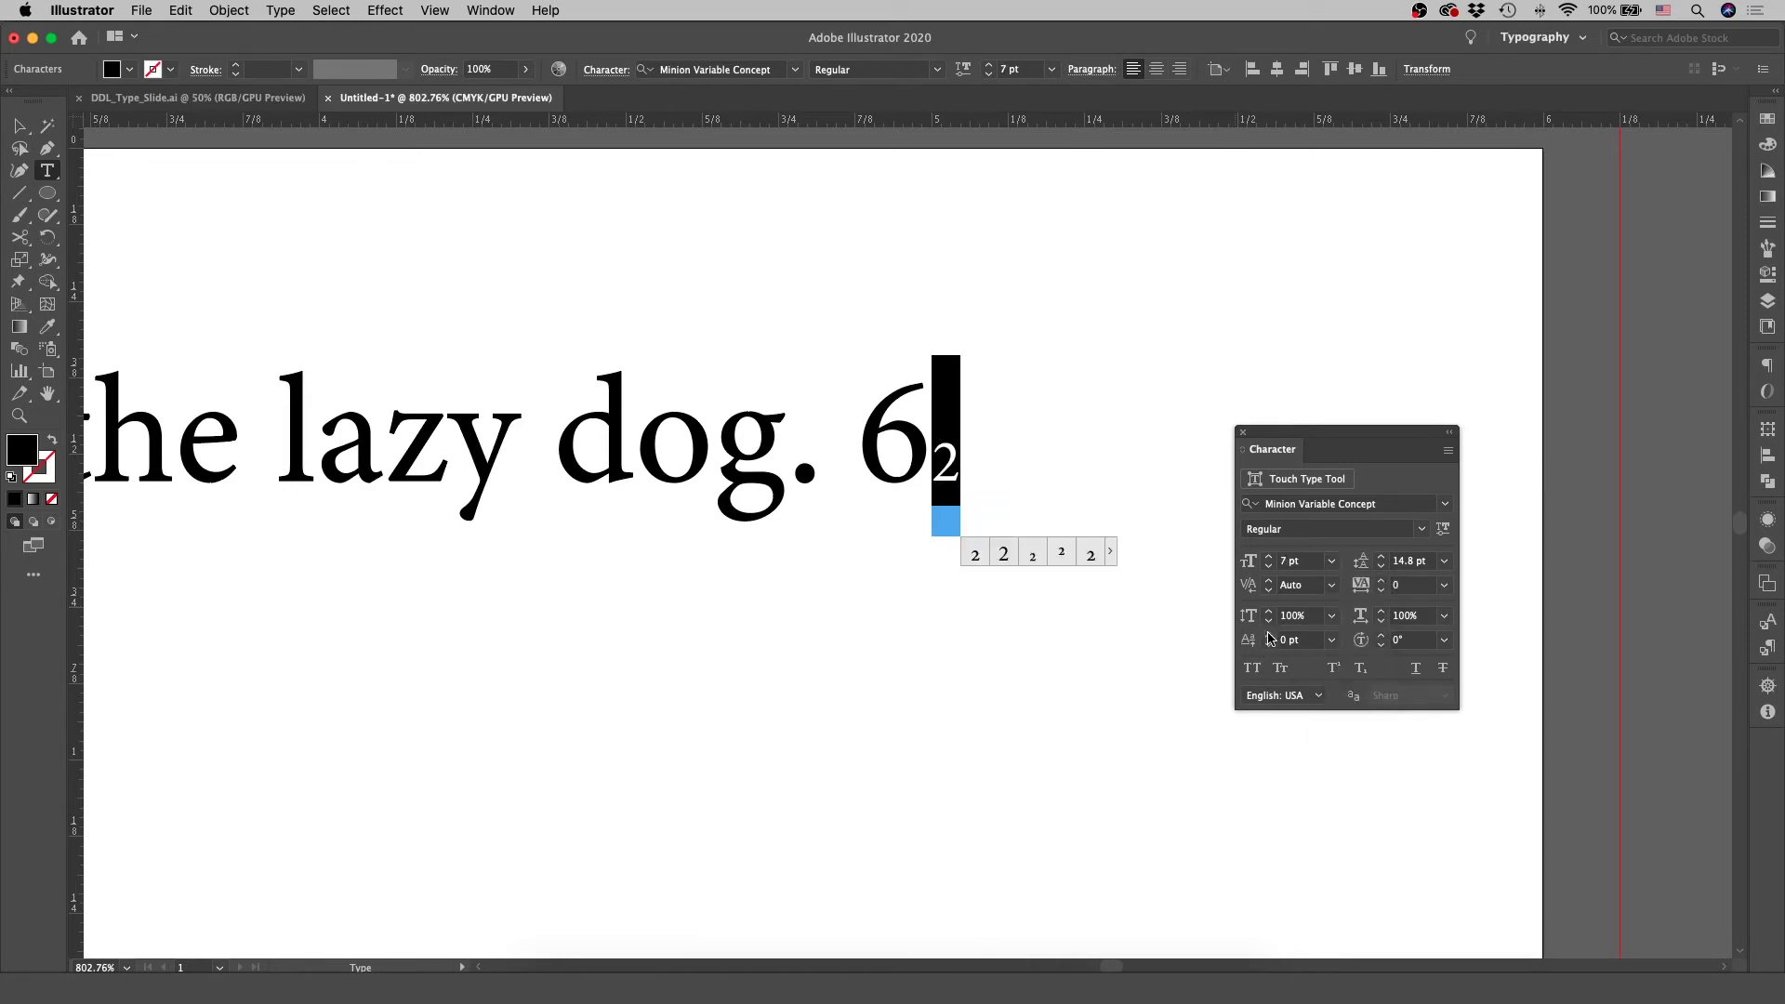
drag(1270, 640, 1271, 639)
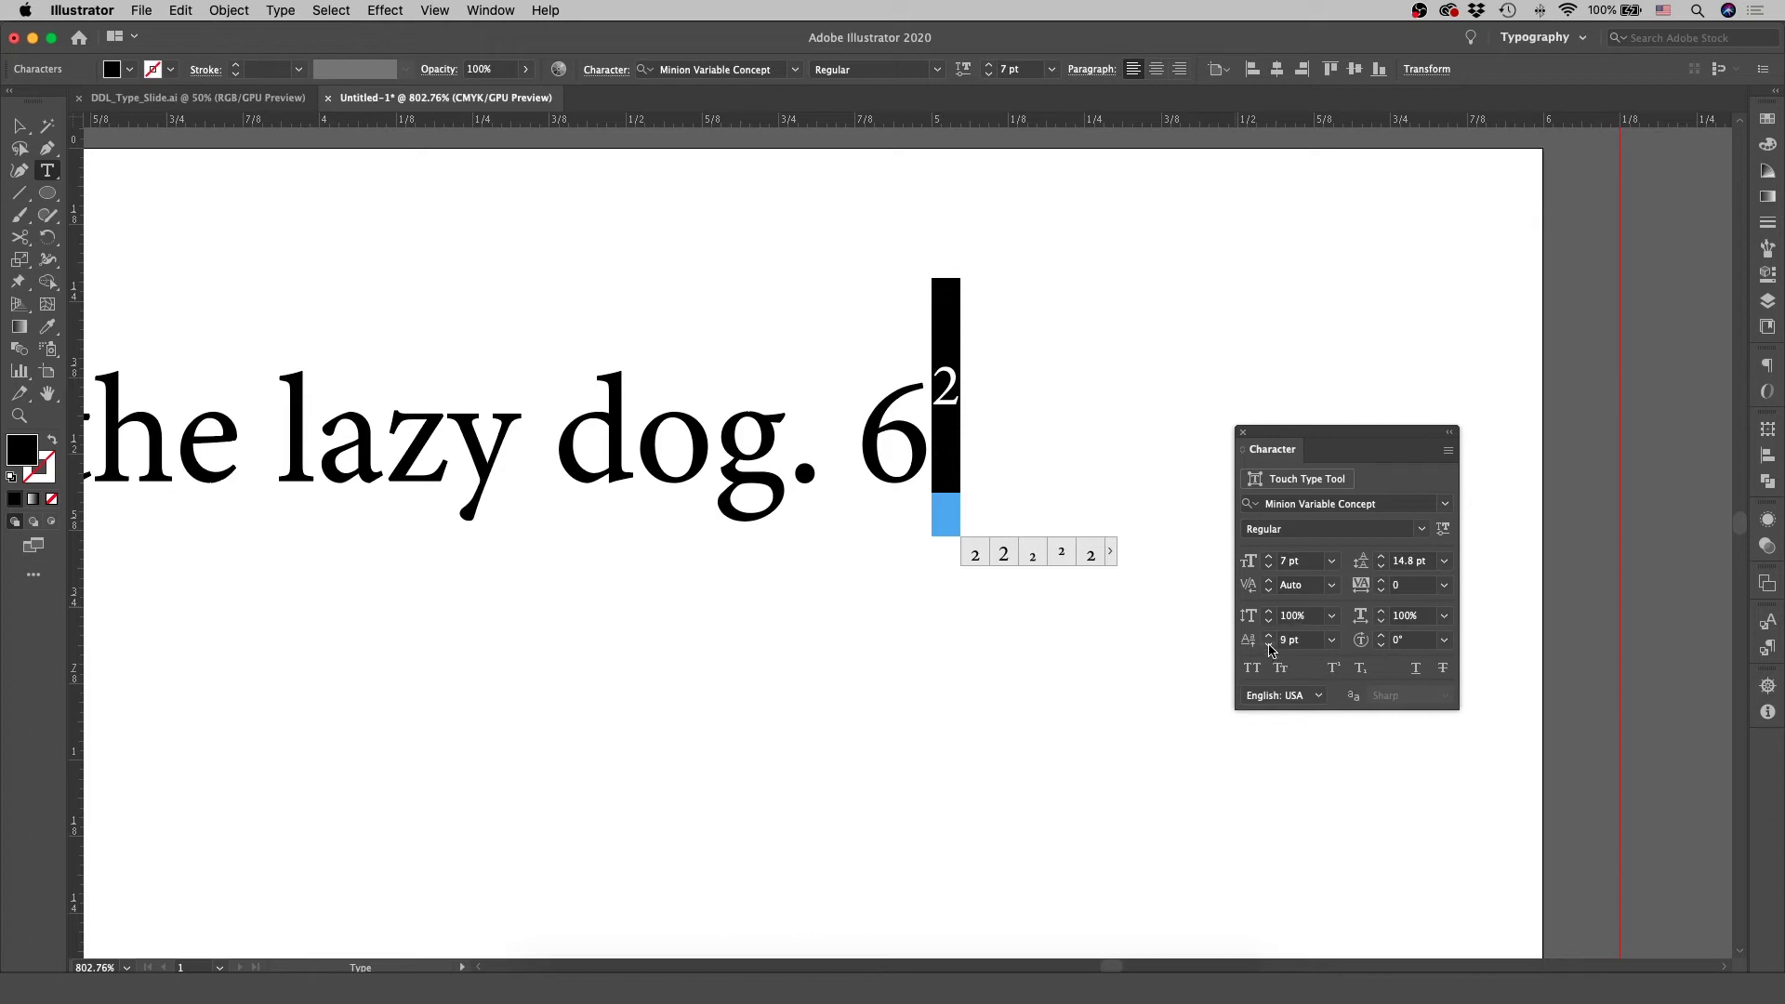
click(1042, 458)
key(Left)
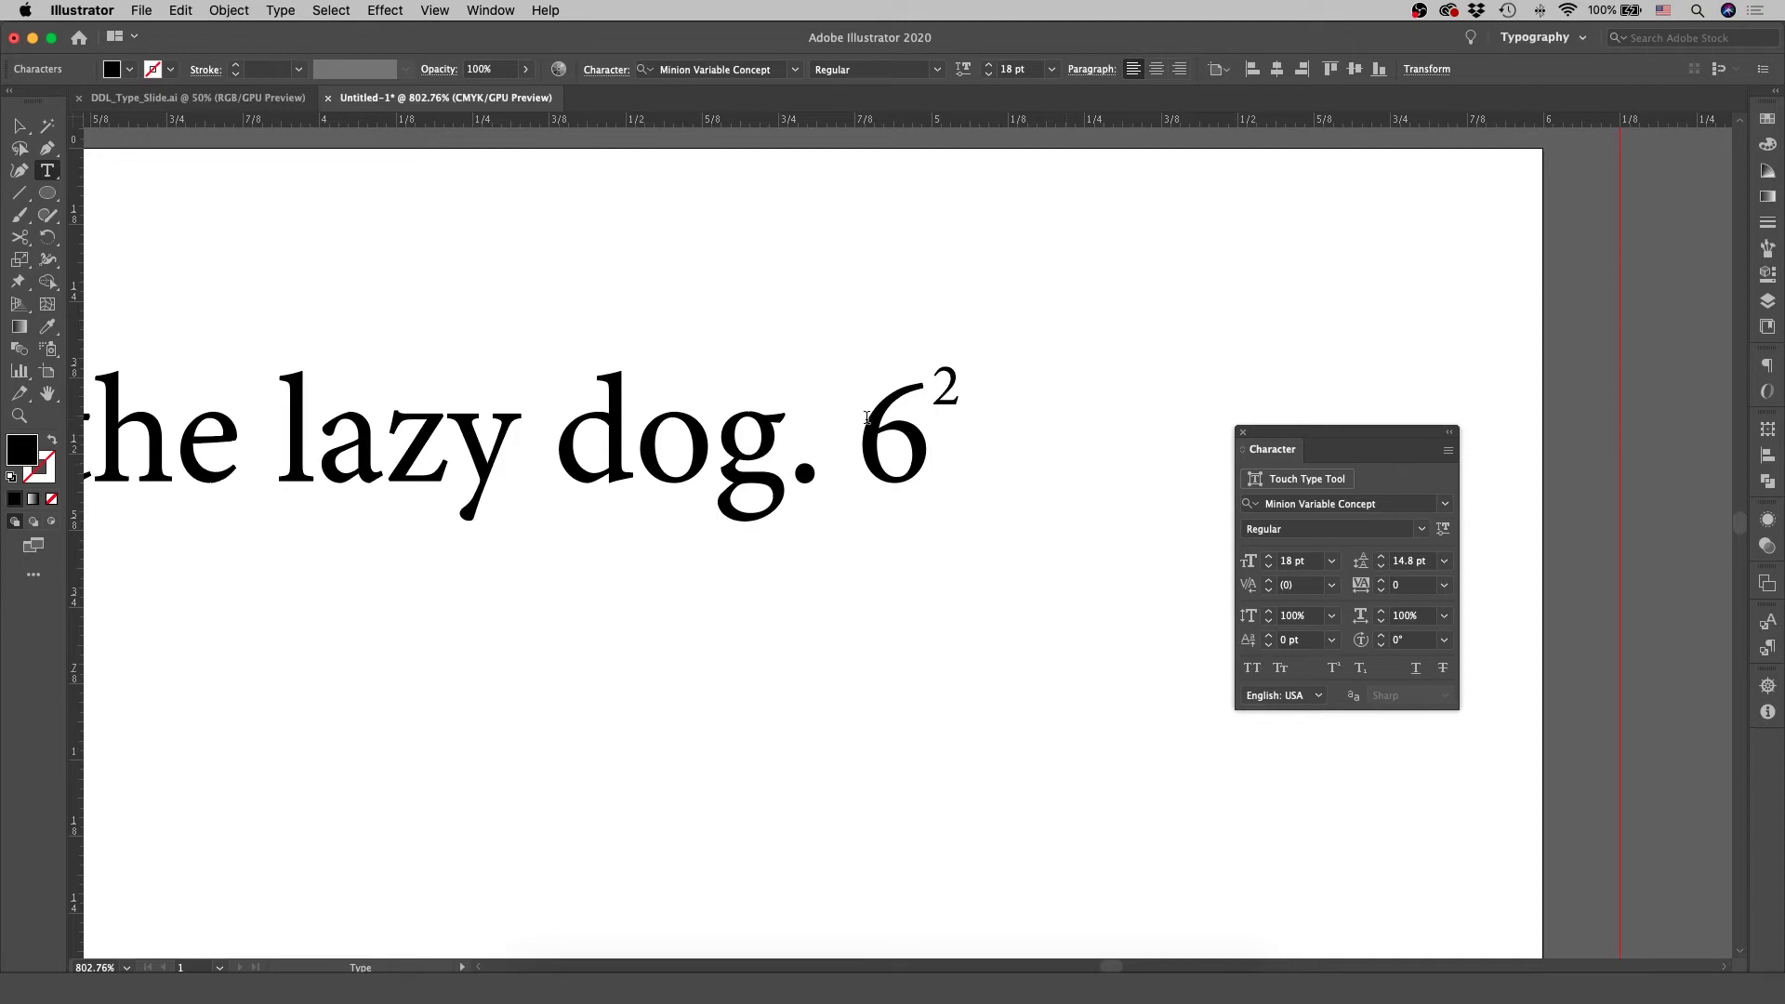
Insert an 18 pt 2 between the 6 and the manual superscript, and swap it for a small raised alternate glyph
drag(934, 401, 1024, 402)
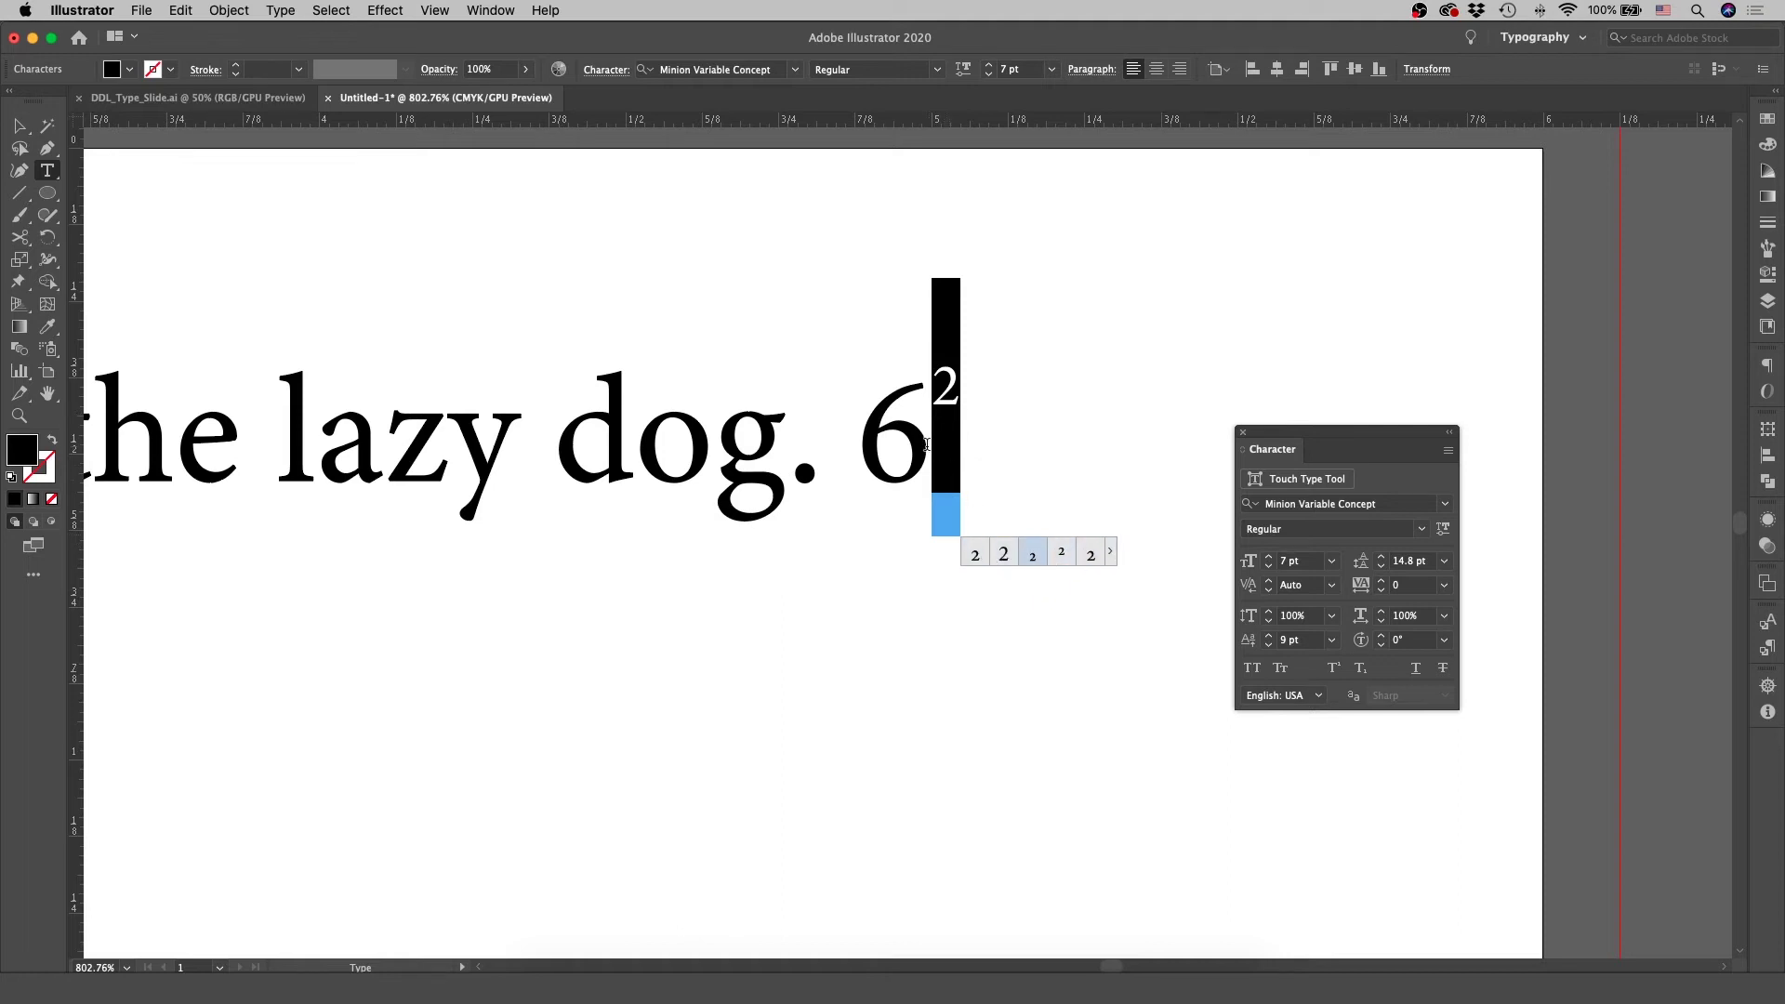
key(super+shift+a)
click(927, 382)
text(2)
key(shift+Left)
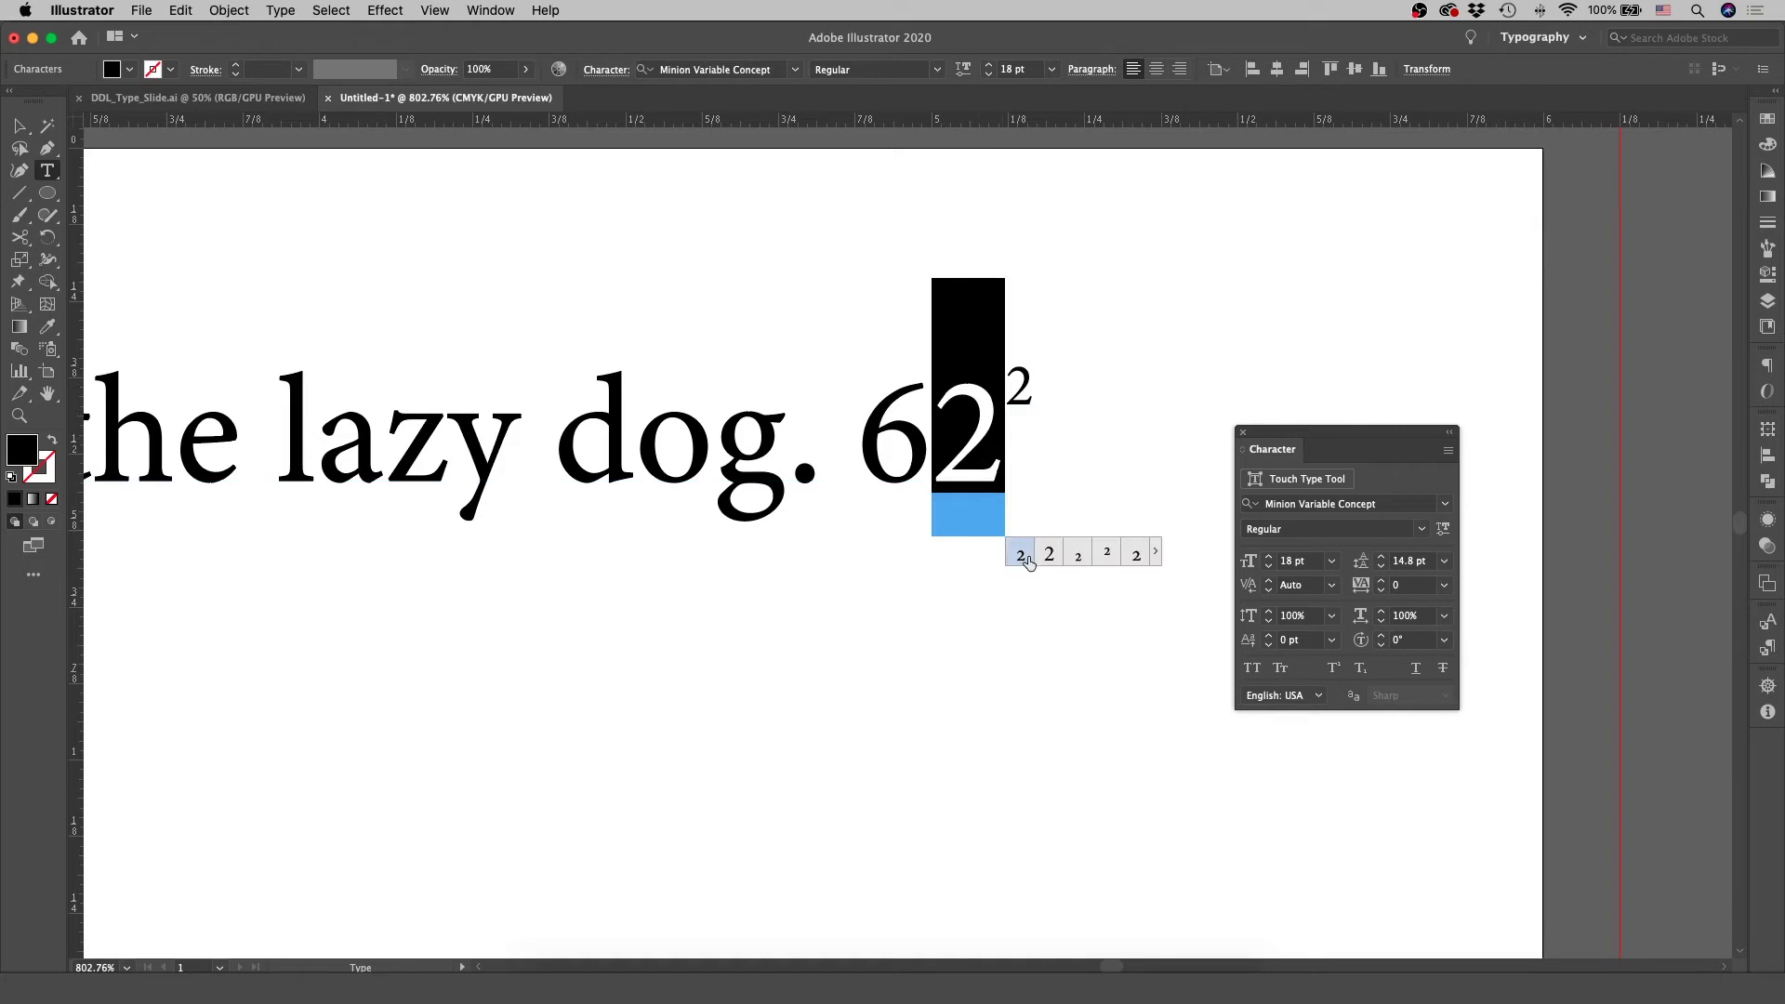
click(1106, 556)
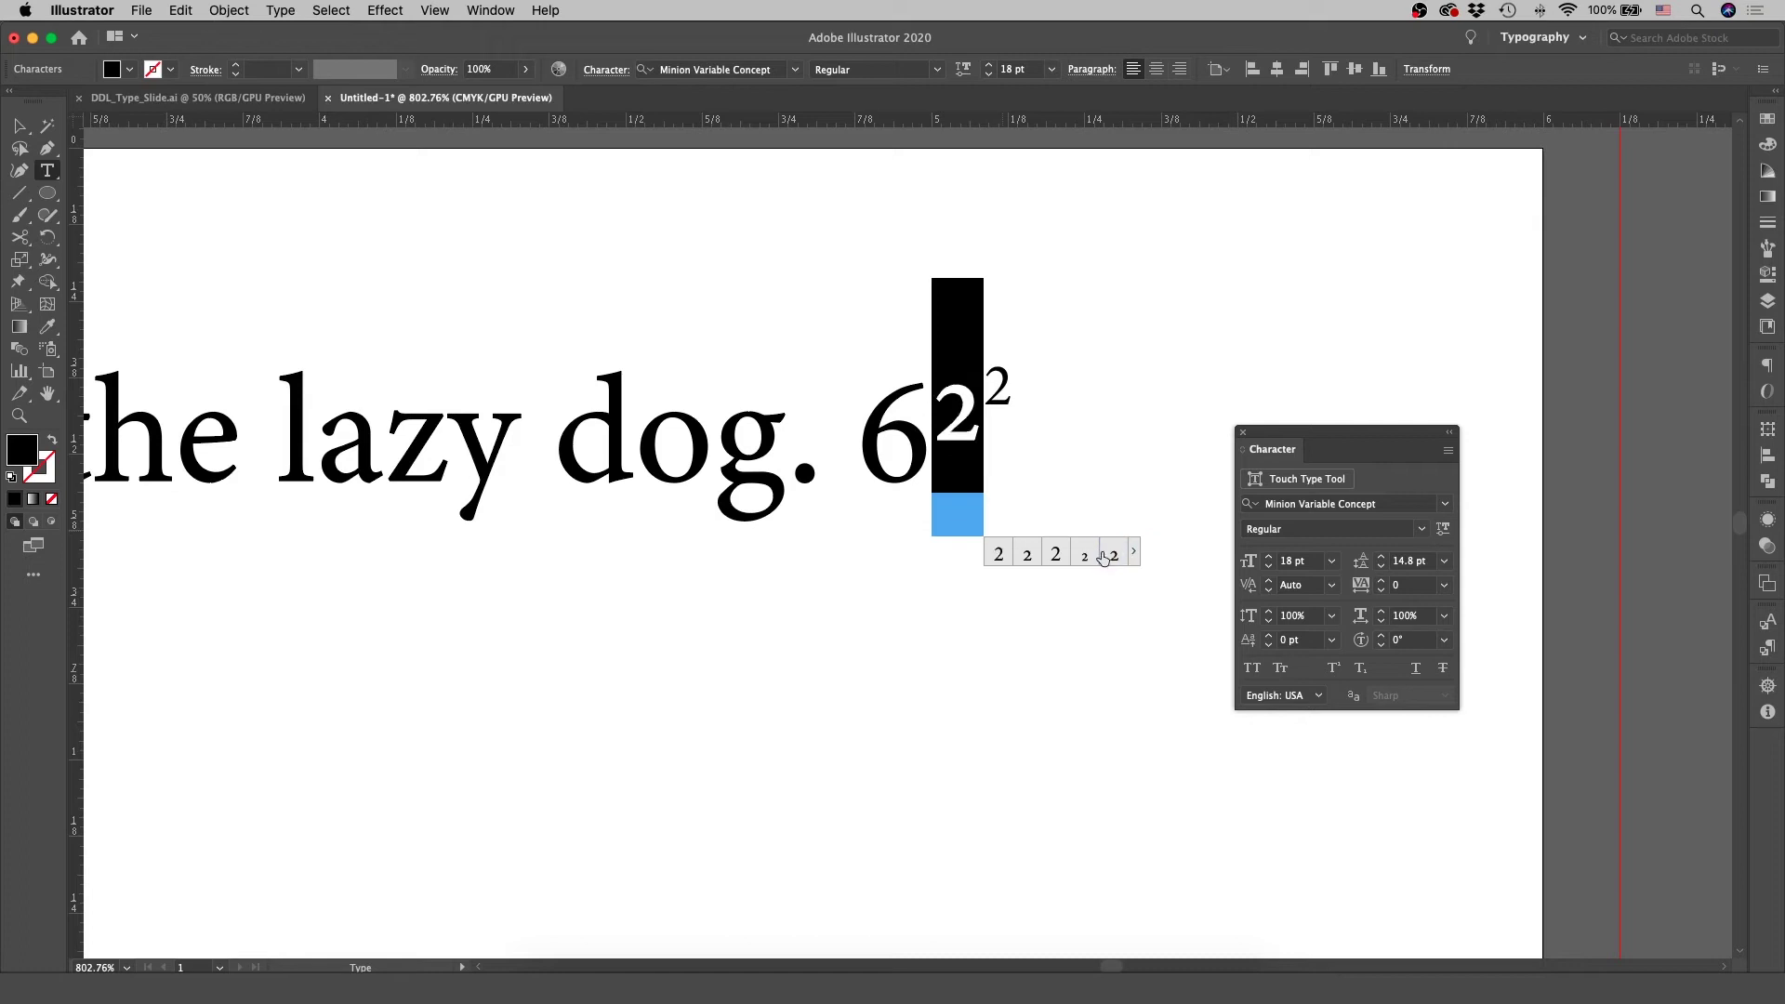
click(977, 447)
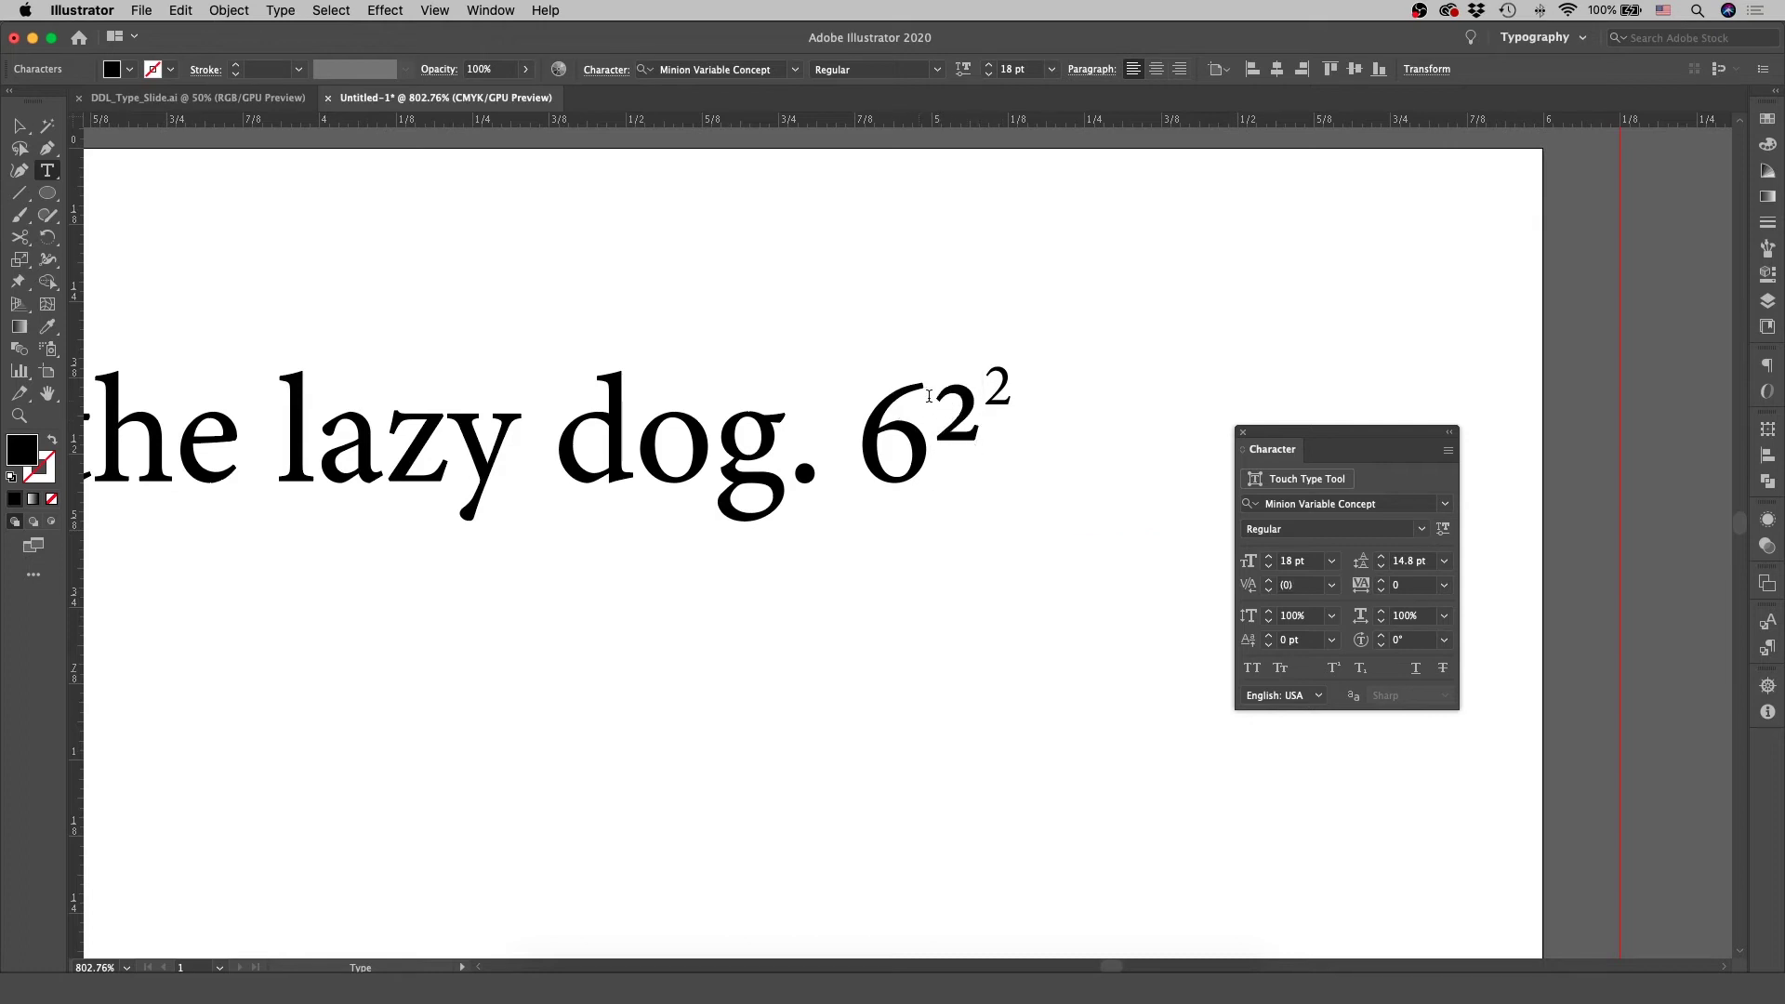
Try several alternates for the inserted 2 from the Glyphs panel, apply the superscript form, and close the glyph list
drag(929, 397, 989, 421)
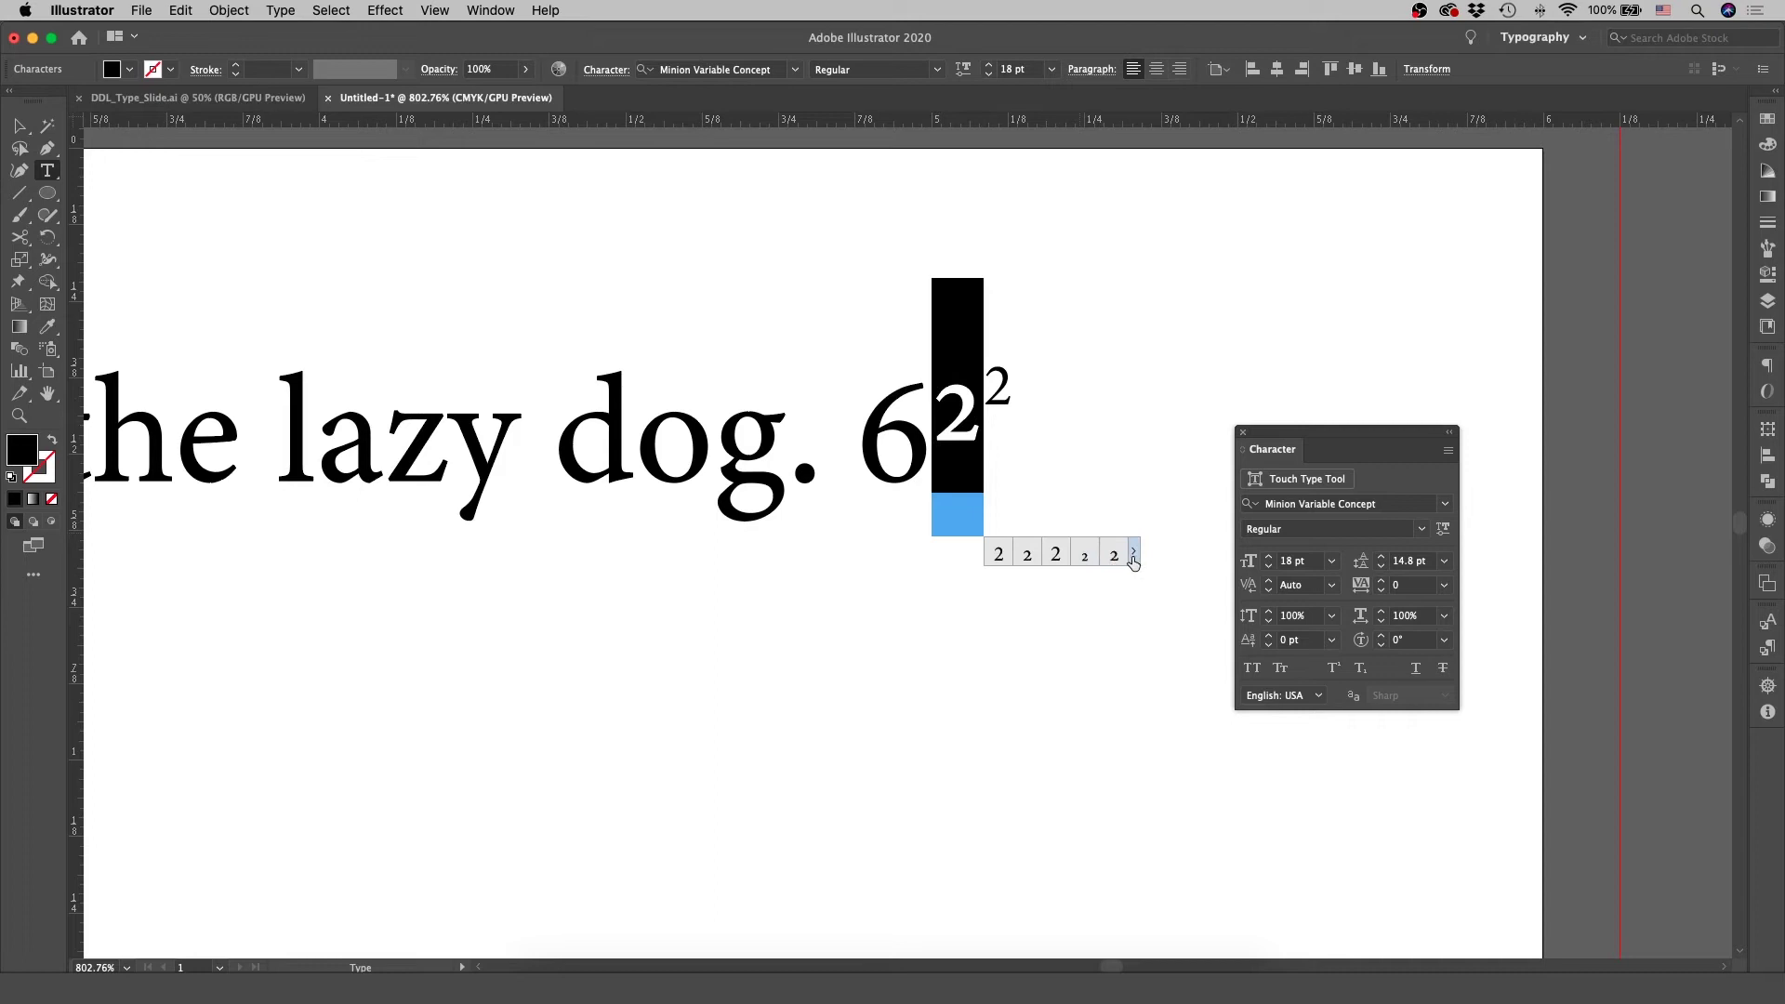
click(1135, 556)
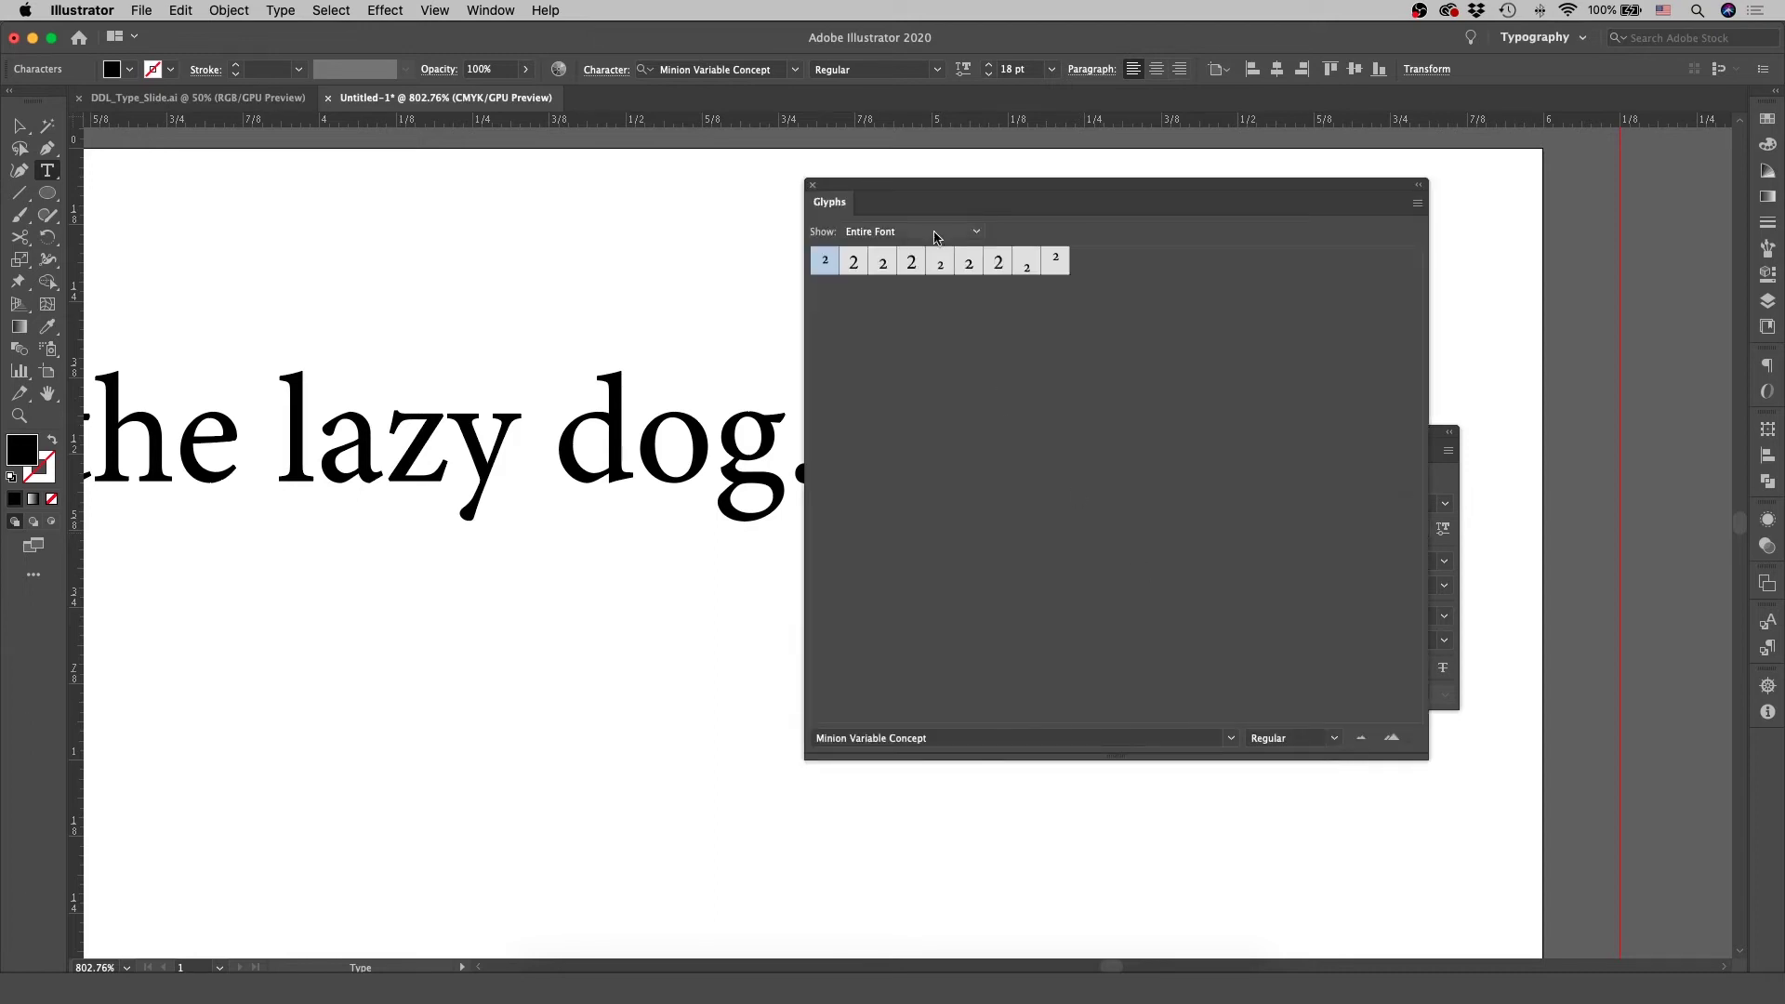
drag(967, 193, 1201, 271)
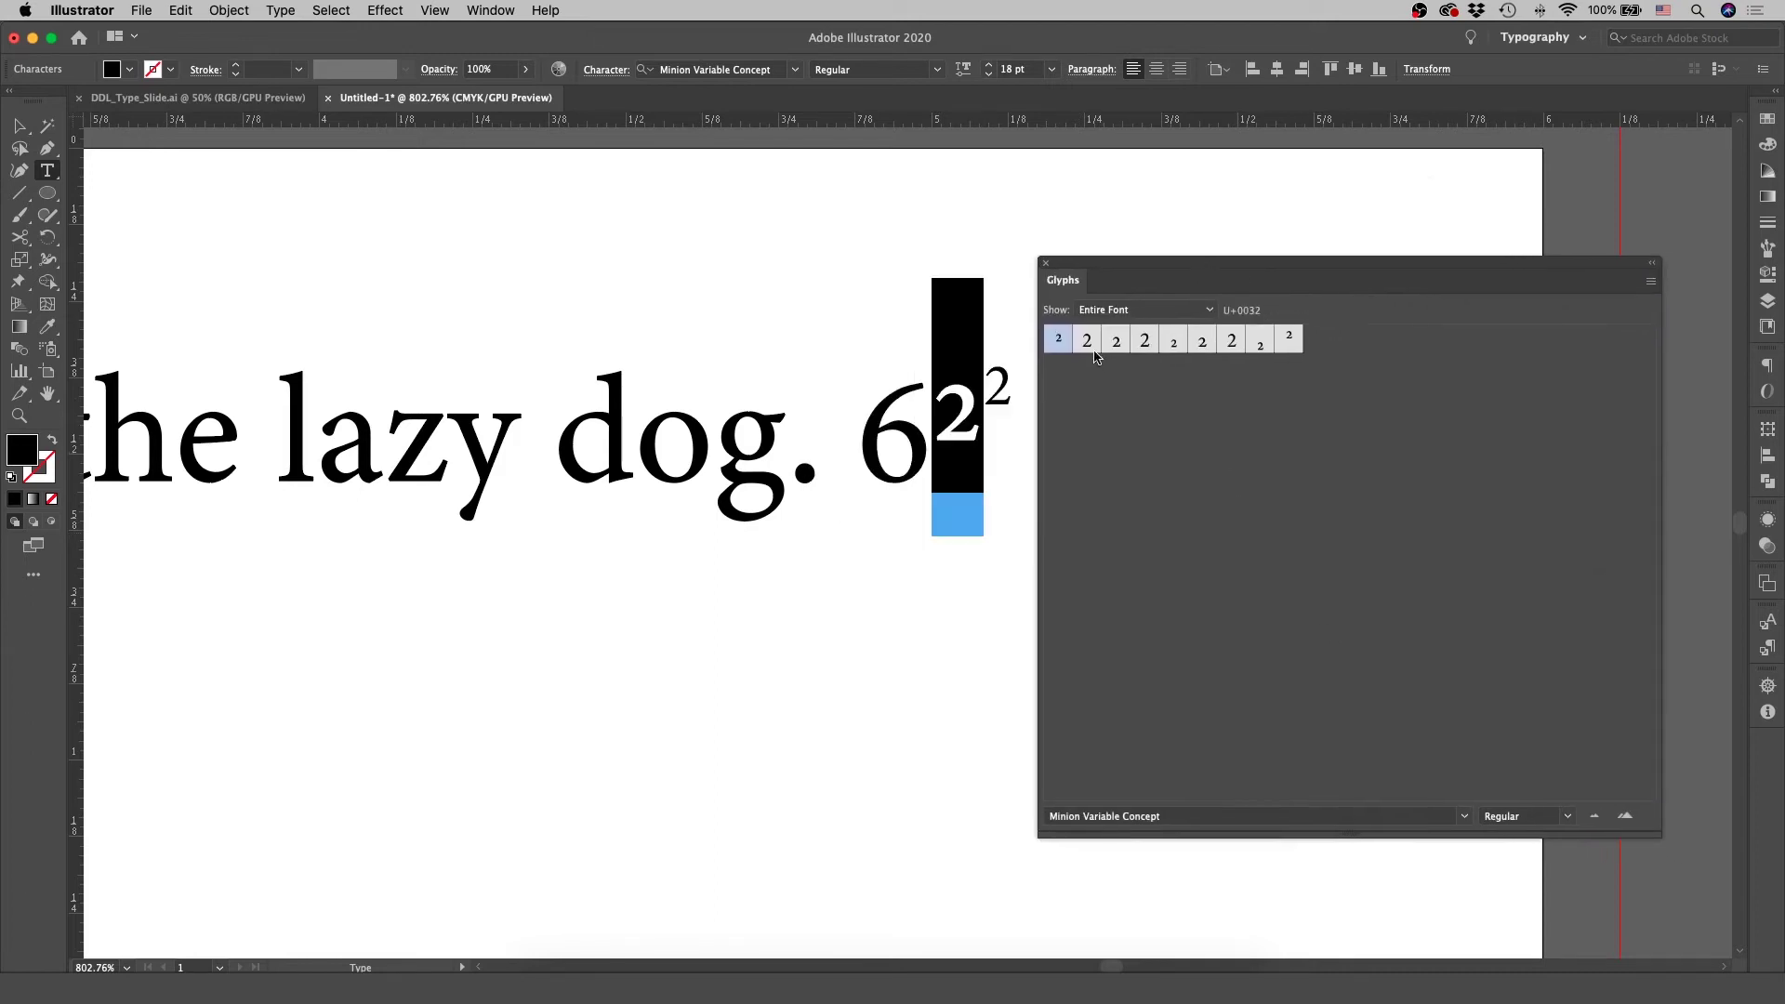
double_click(1224, 350)
double_click(1151, 343)
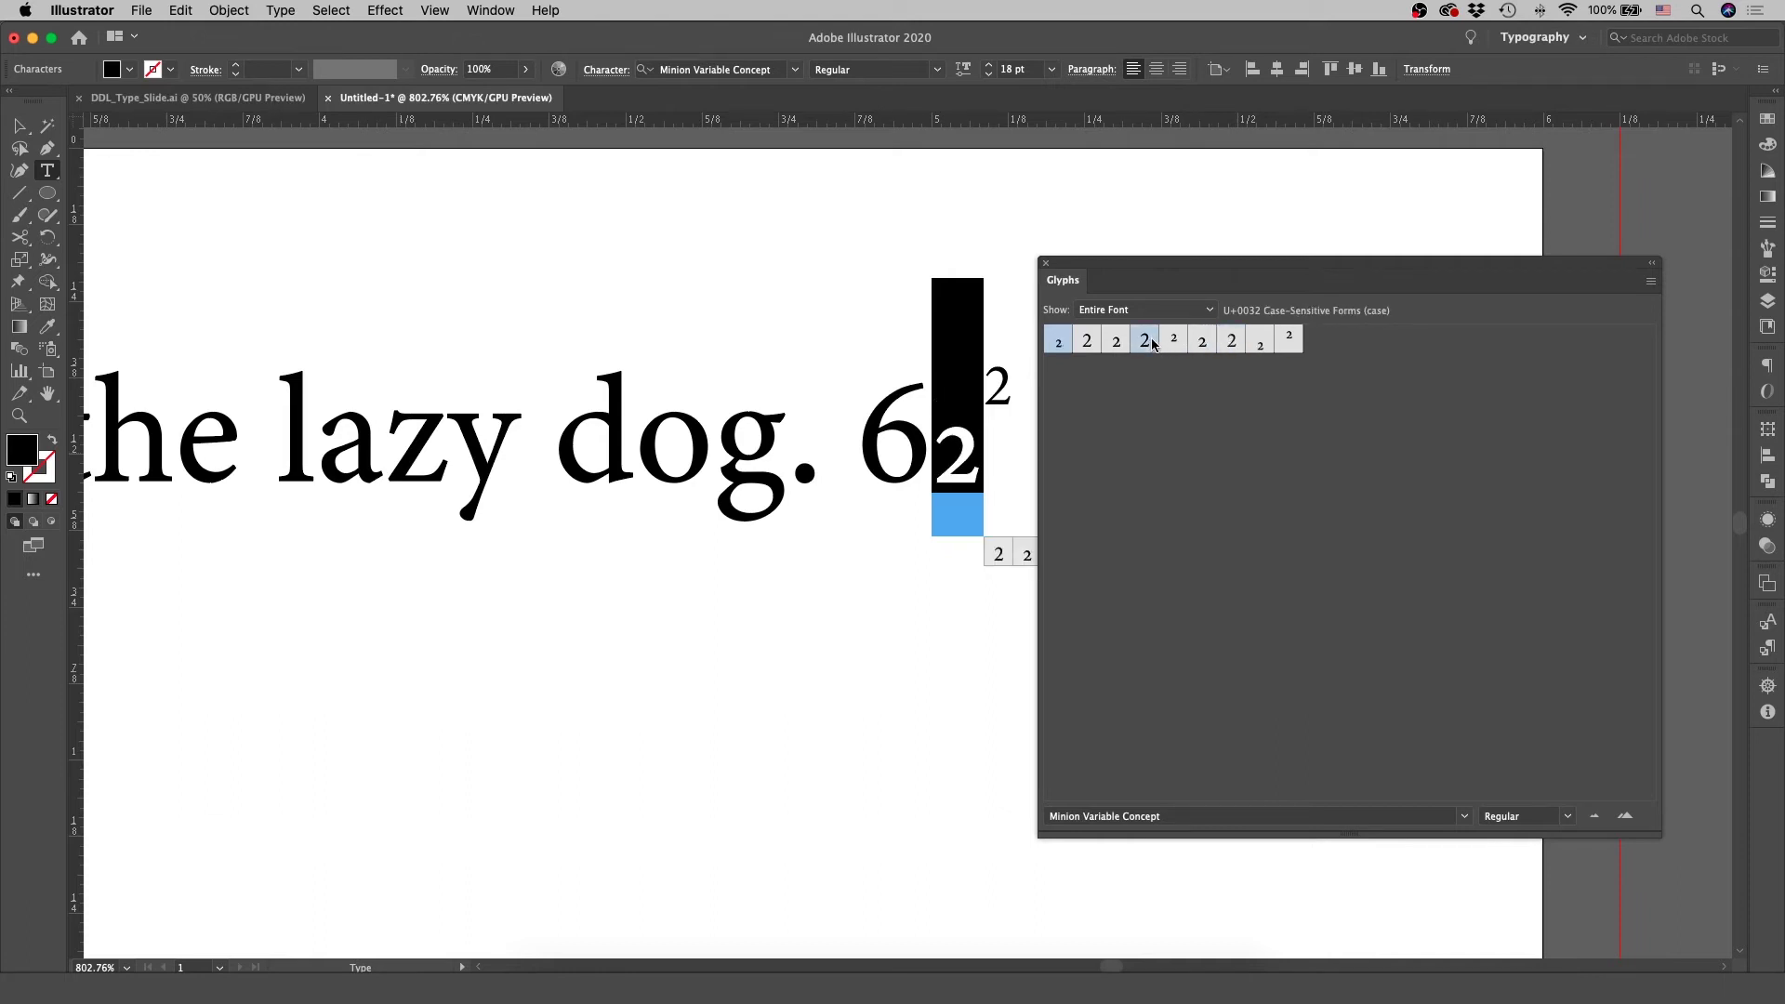
double_click(1114, 342)
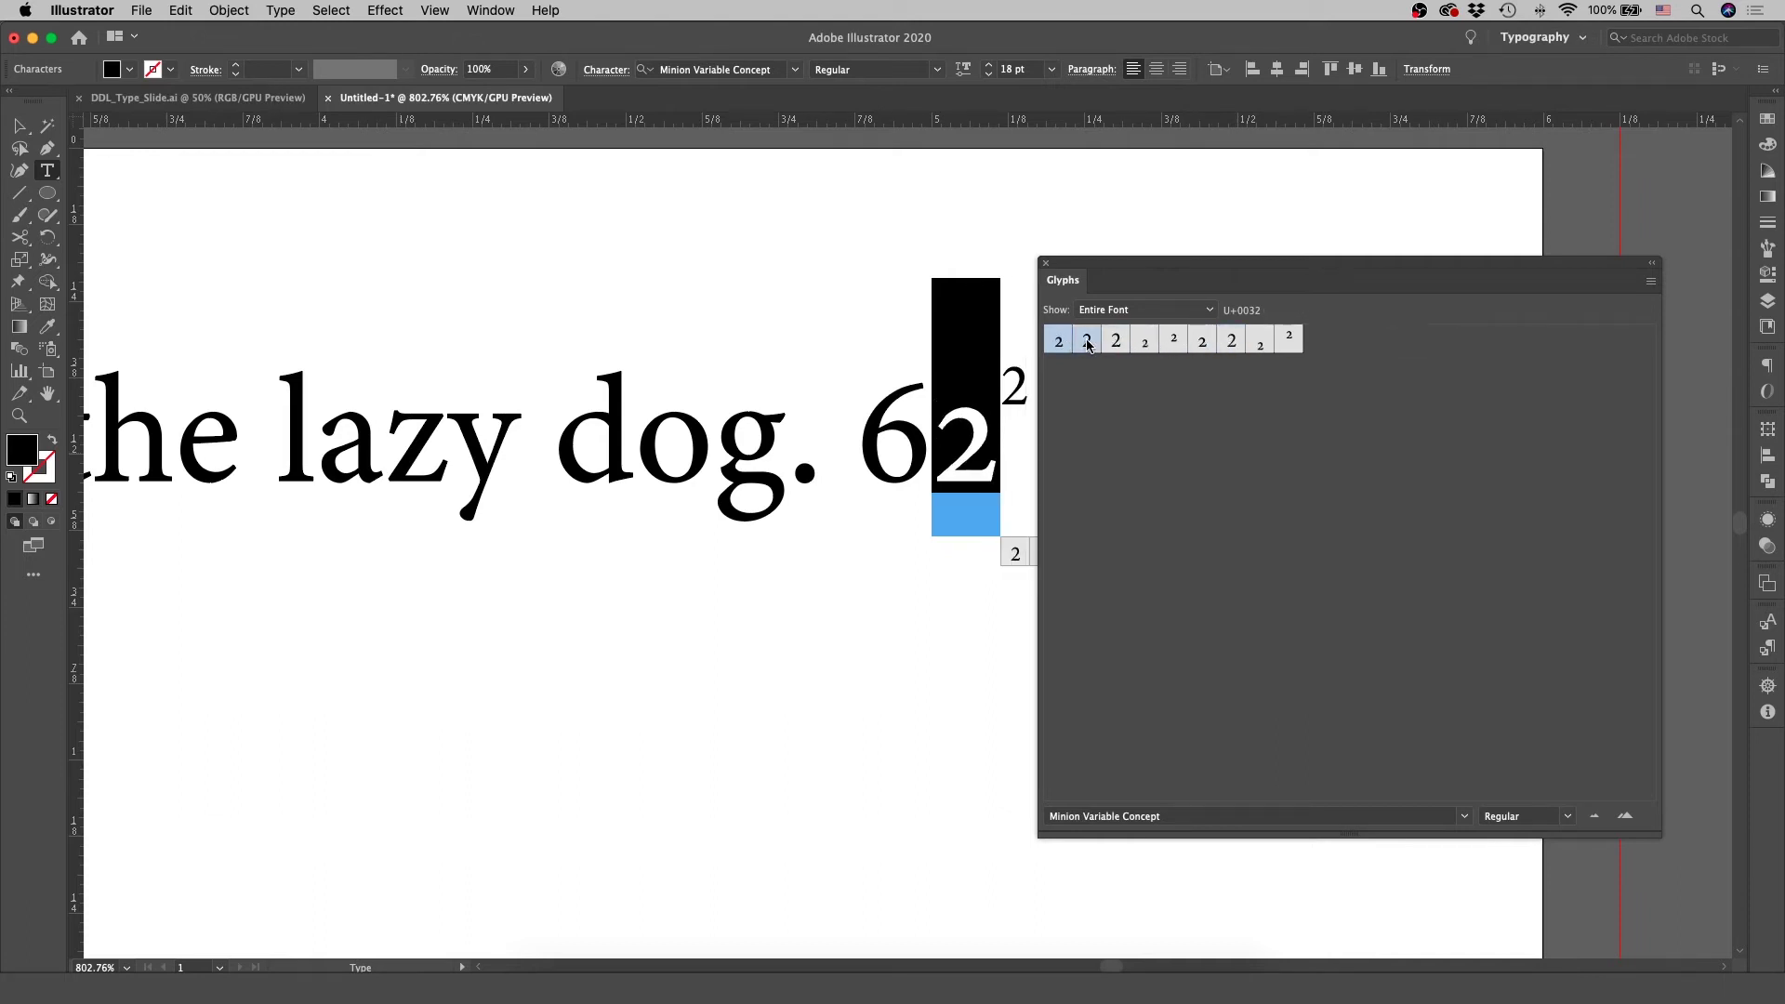
double_click(1086, 342)
double_click(1289, 343)
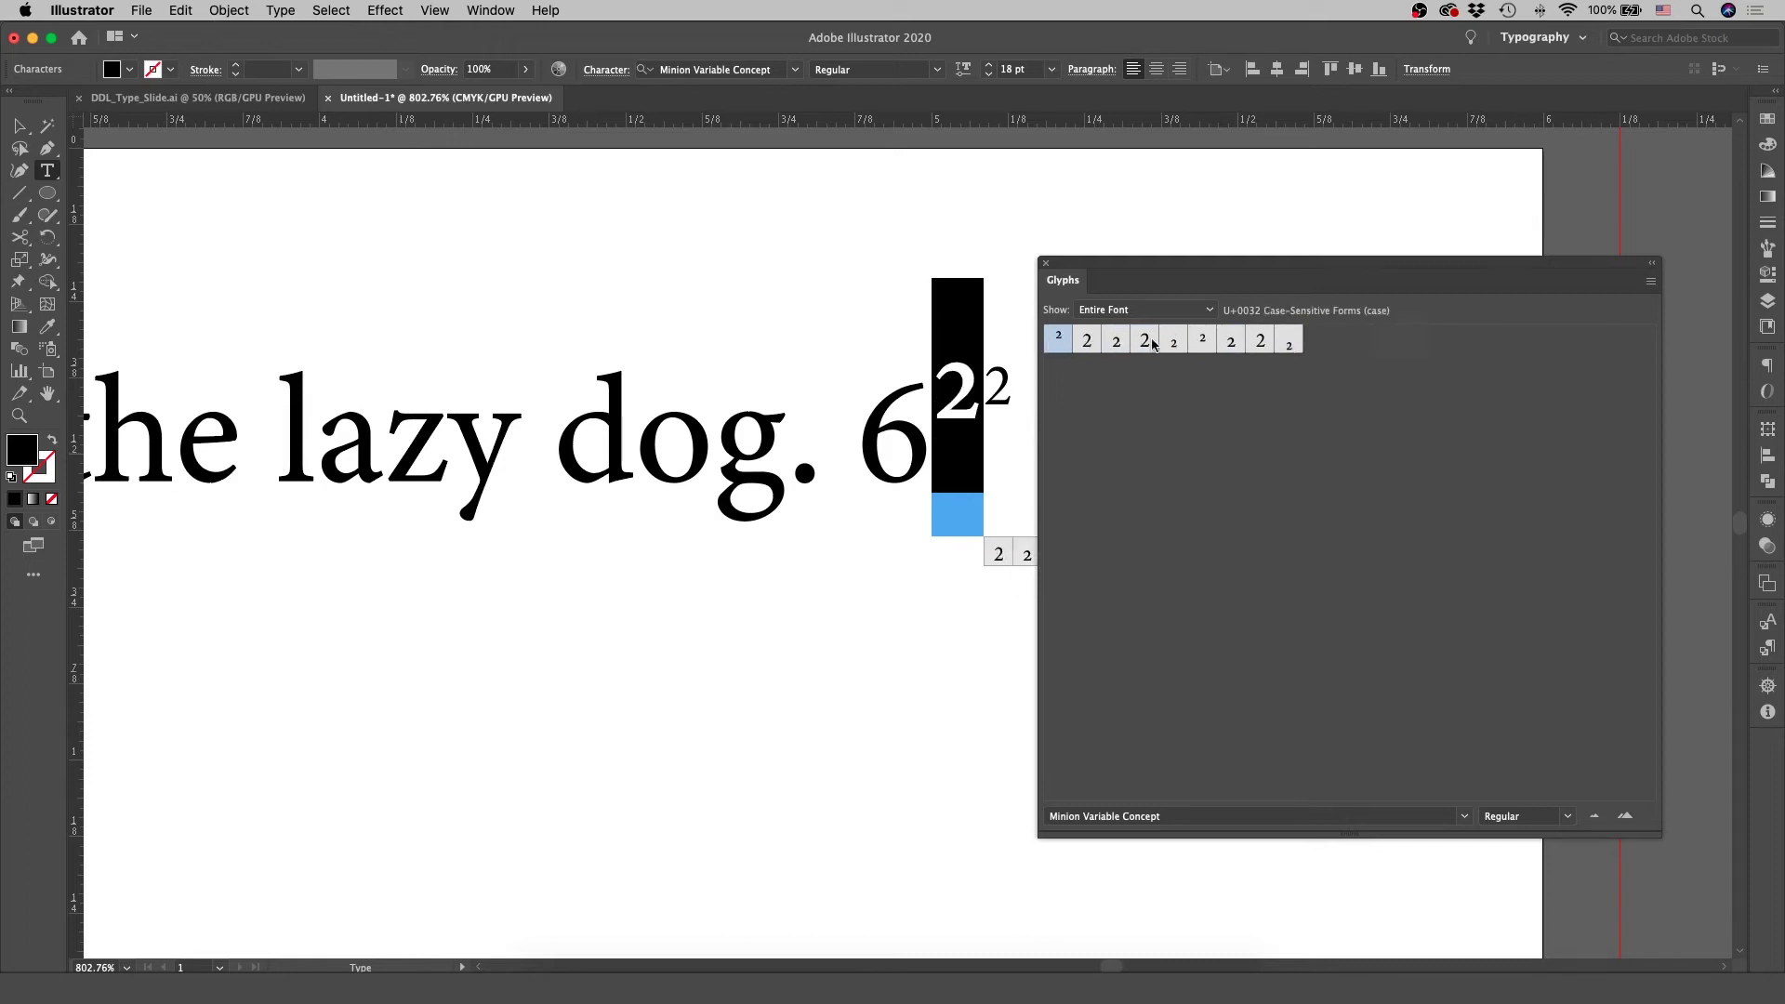
click(1045, 263)
mouse_move(959, 429)
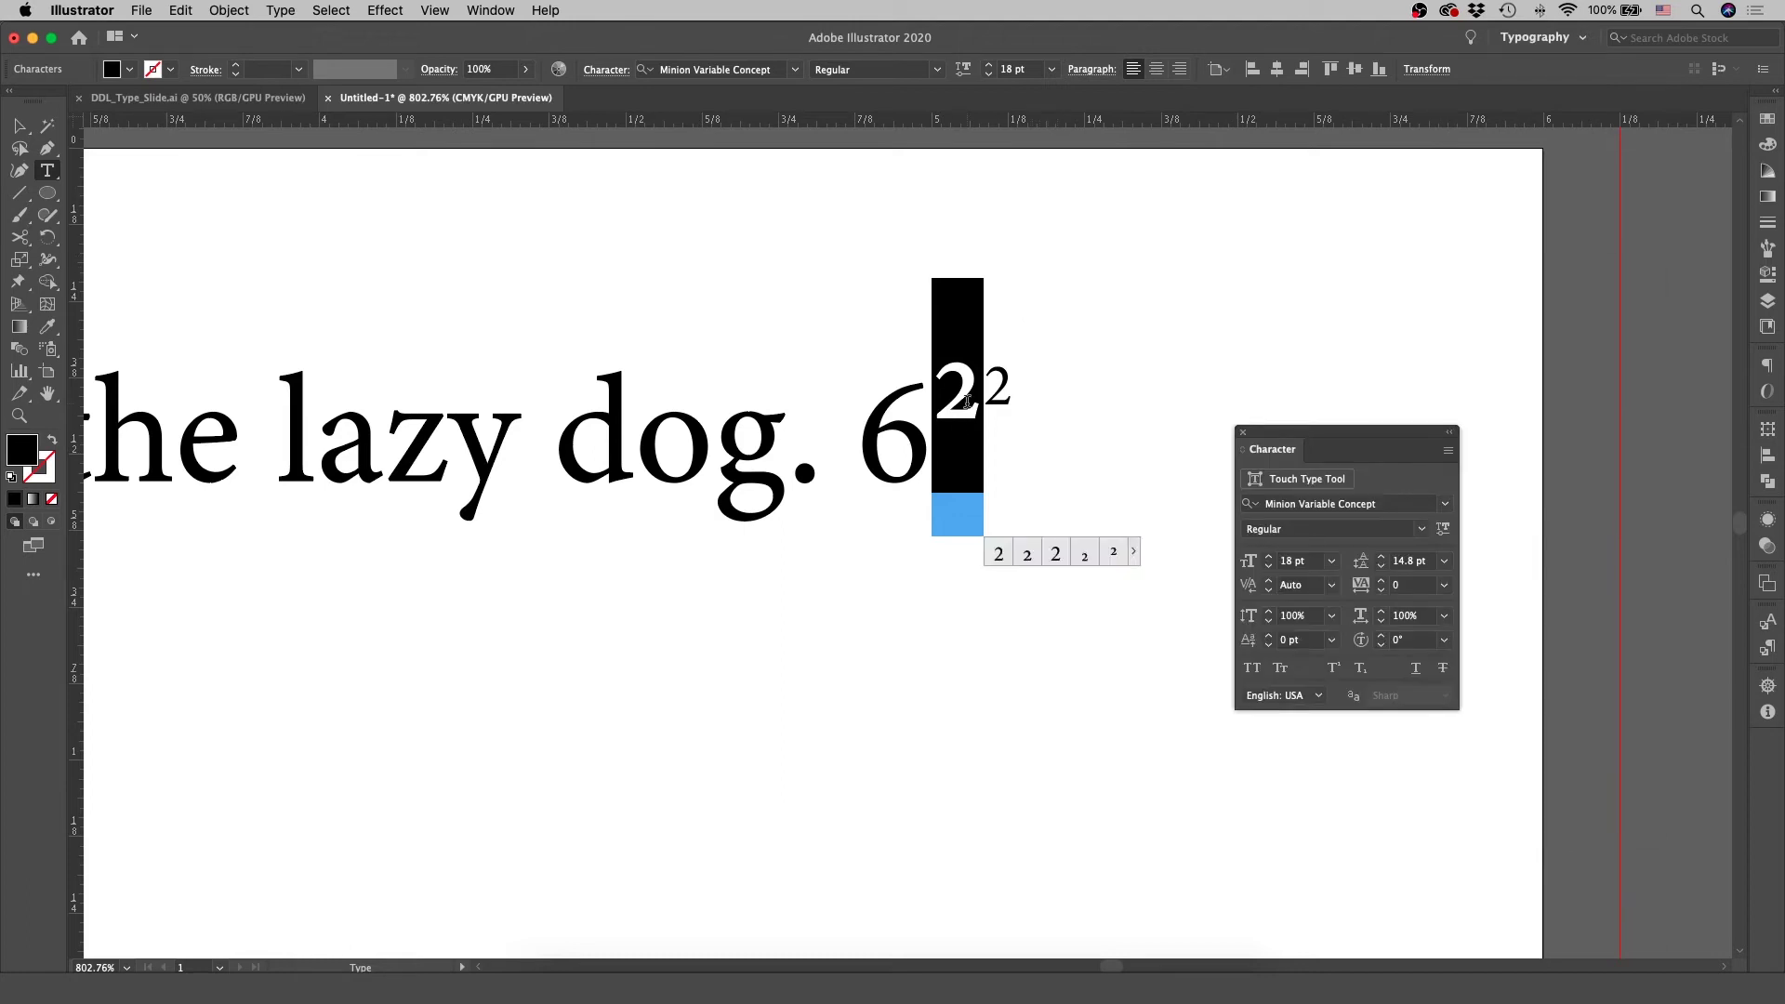
click(932, 402)
click(19, 125)
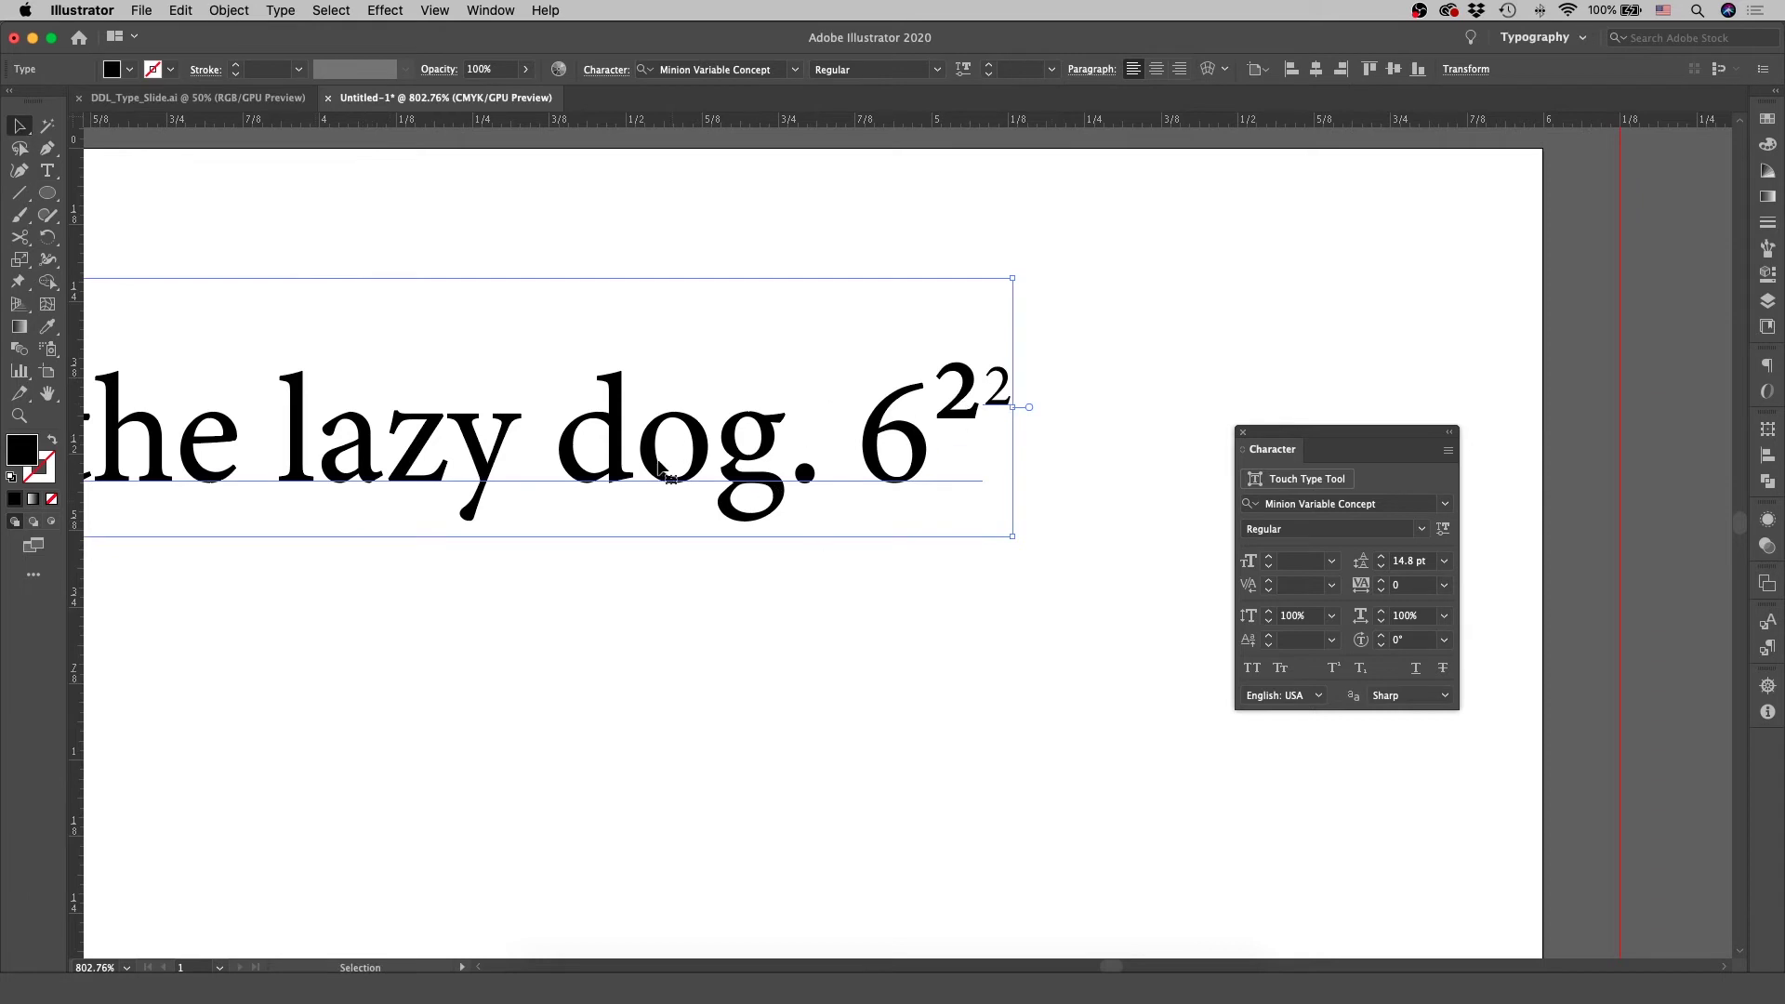
Try a 50° character rotation on the word "Walk", and restore the rotation to 0°
click(547, 724)
key(t)
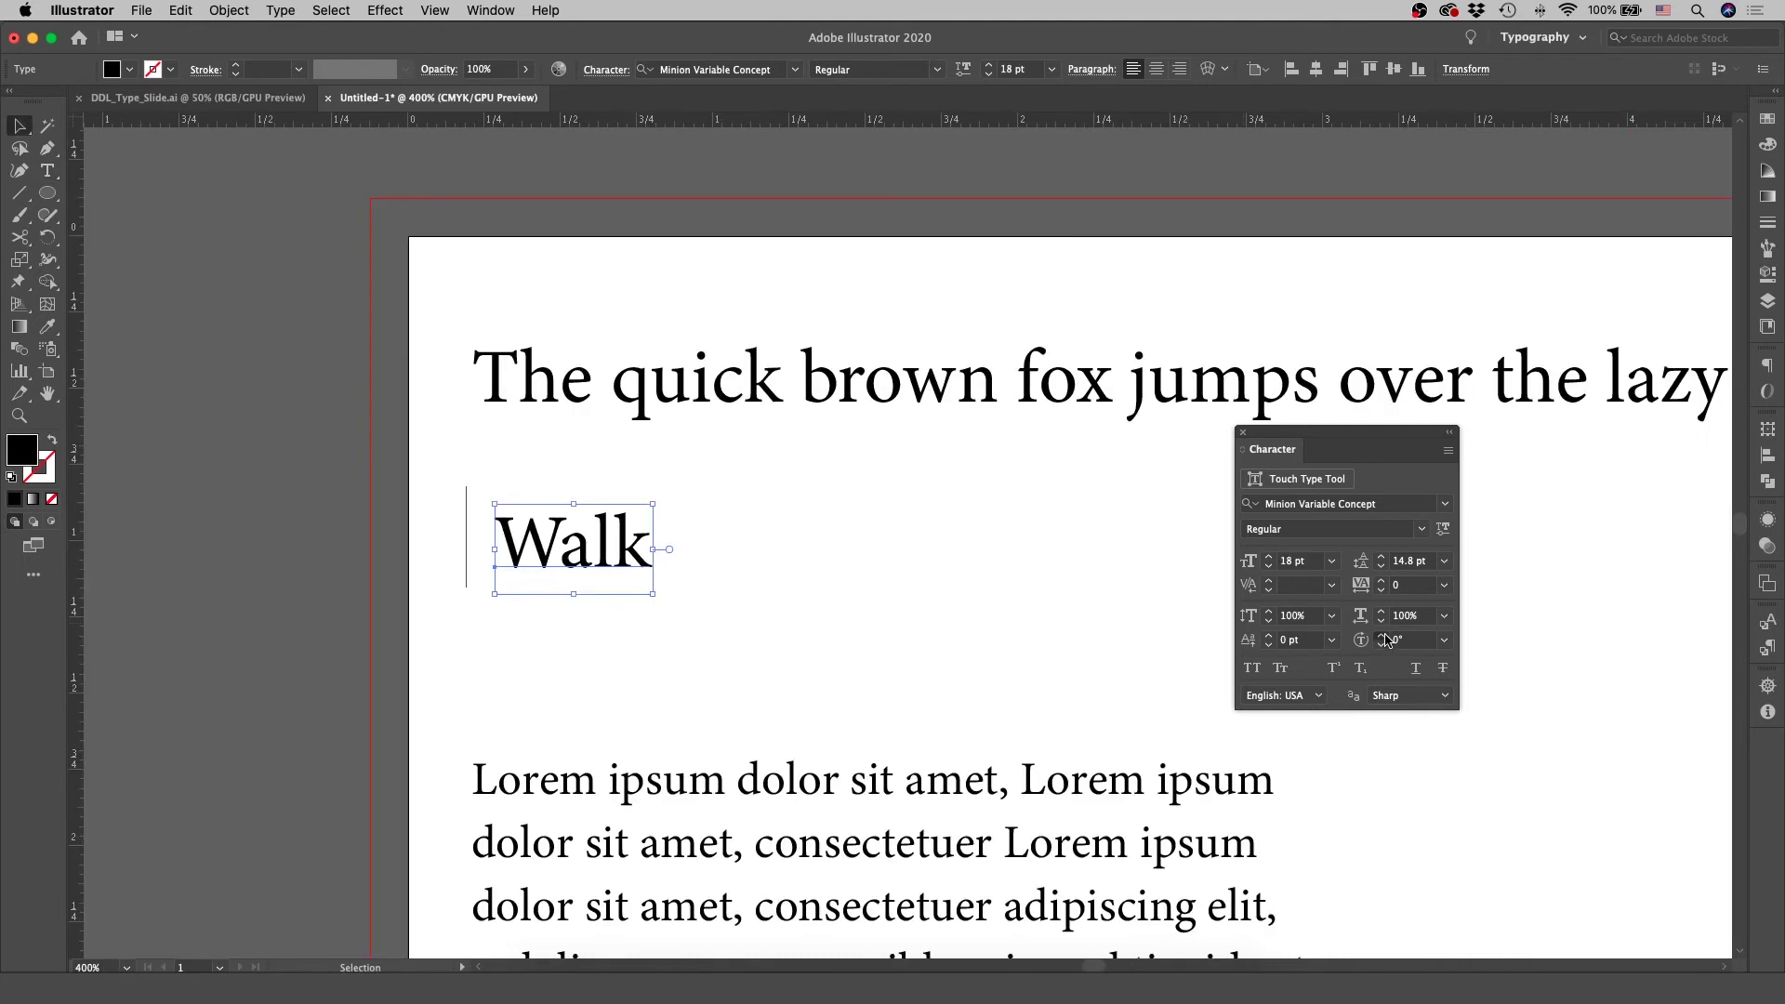
click(1383, 636)
click(1383, 636)
click(1382, 636)
click(1383, 636)
click(1383, 636)
click(1383, 636)
click(1383, 636)
click(1383, 636)
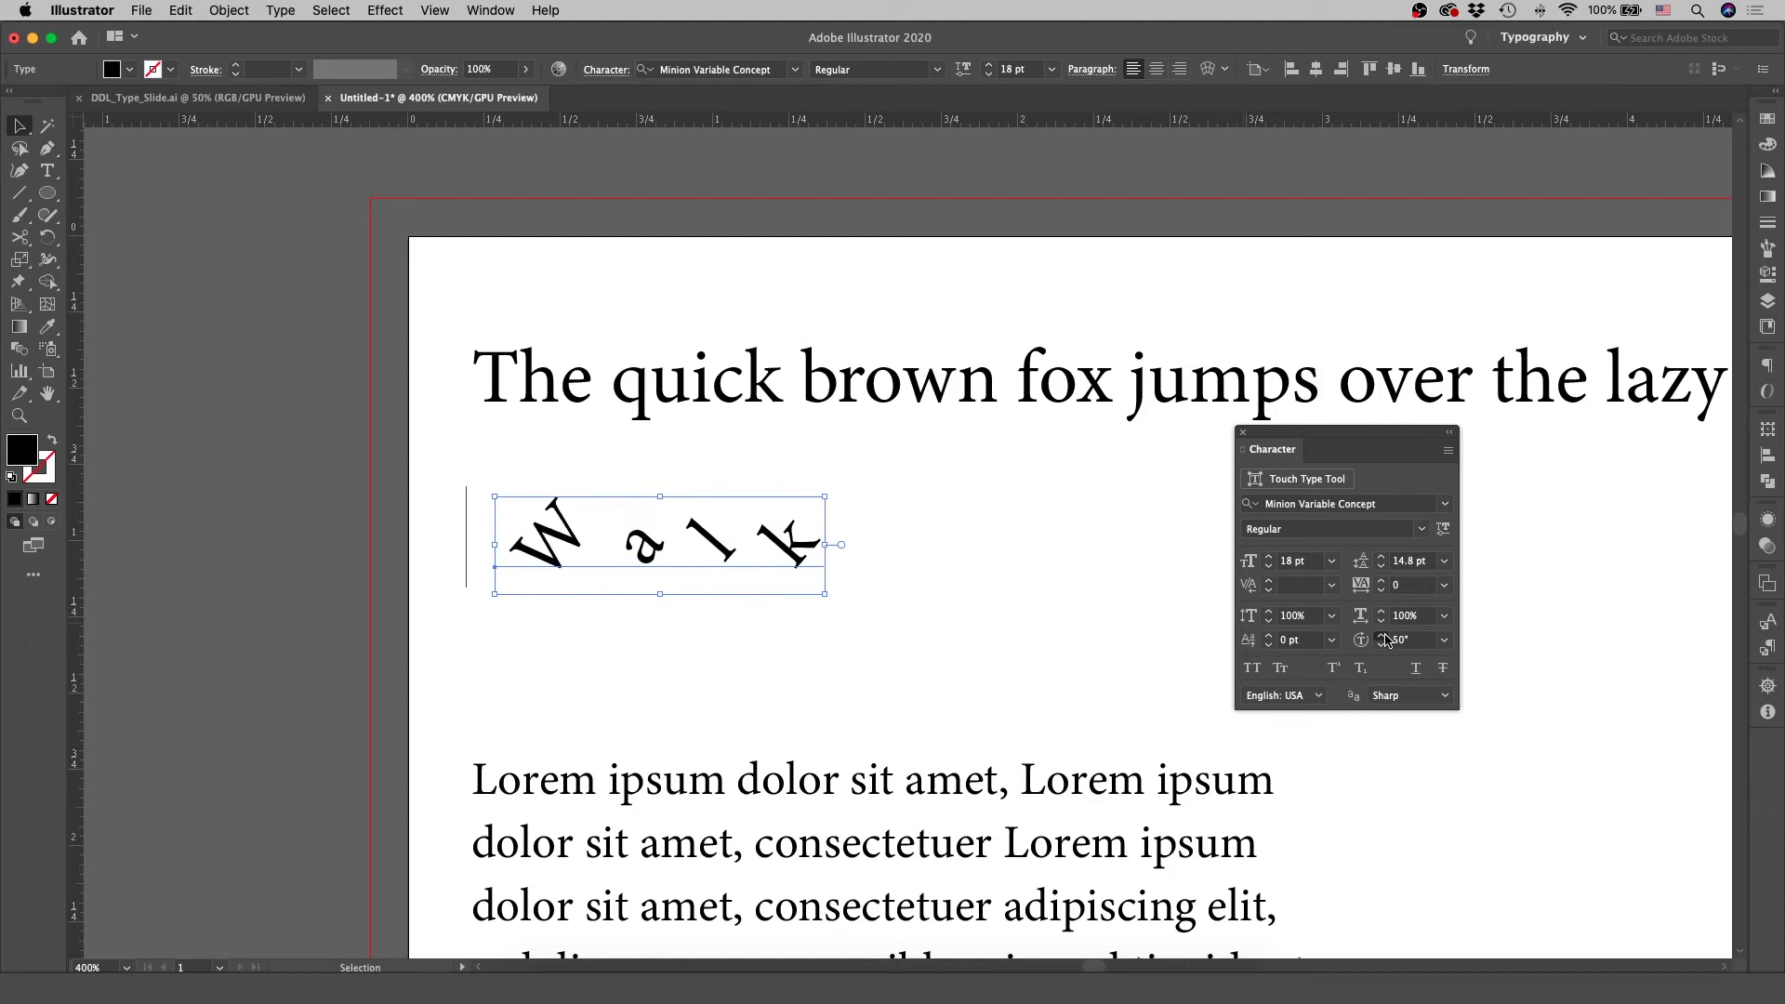
click(1442, 642)
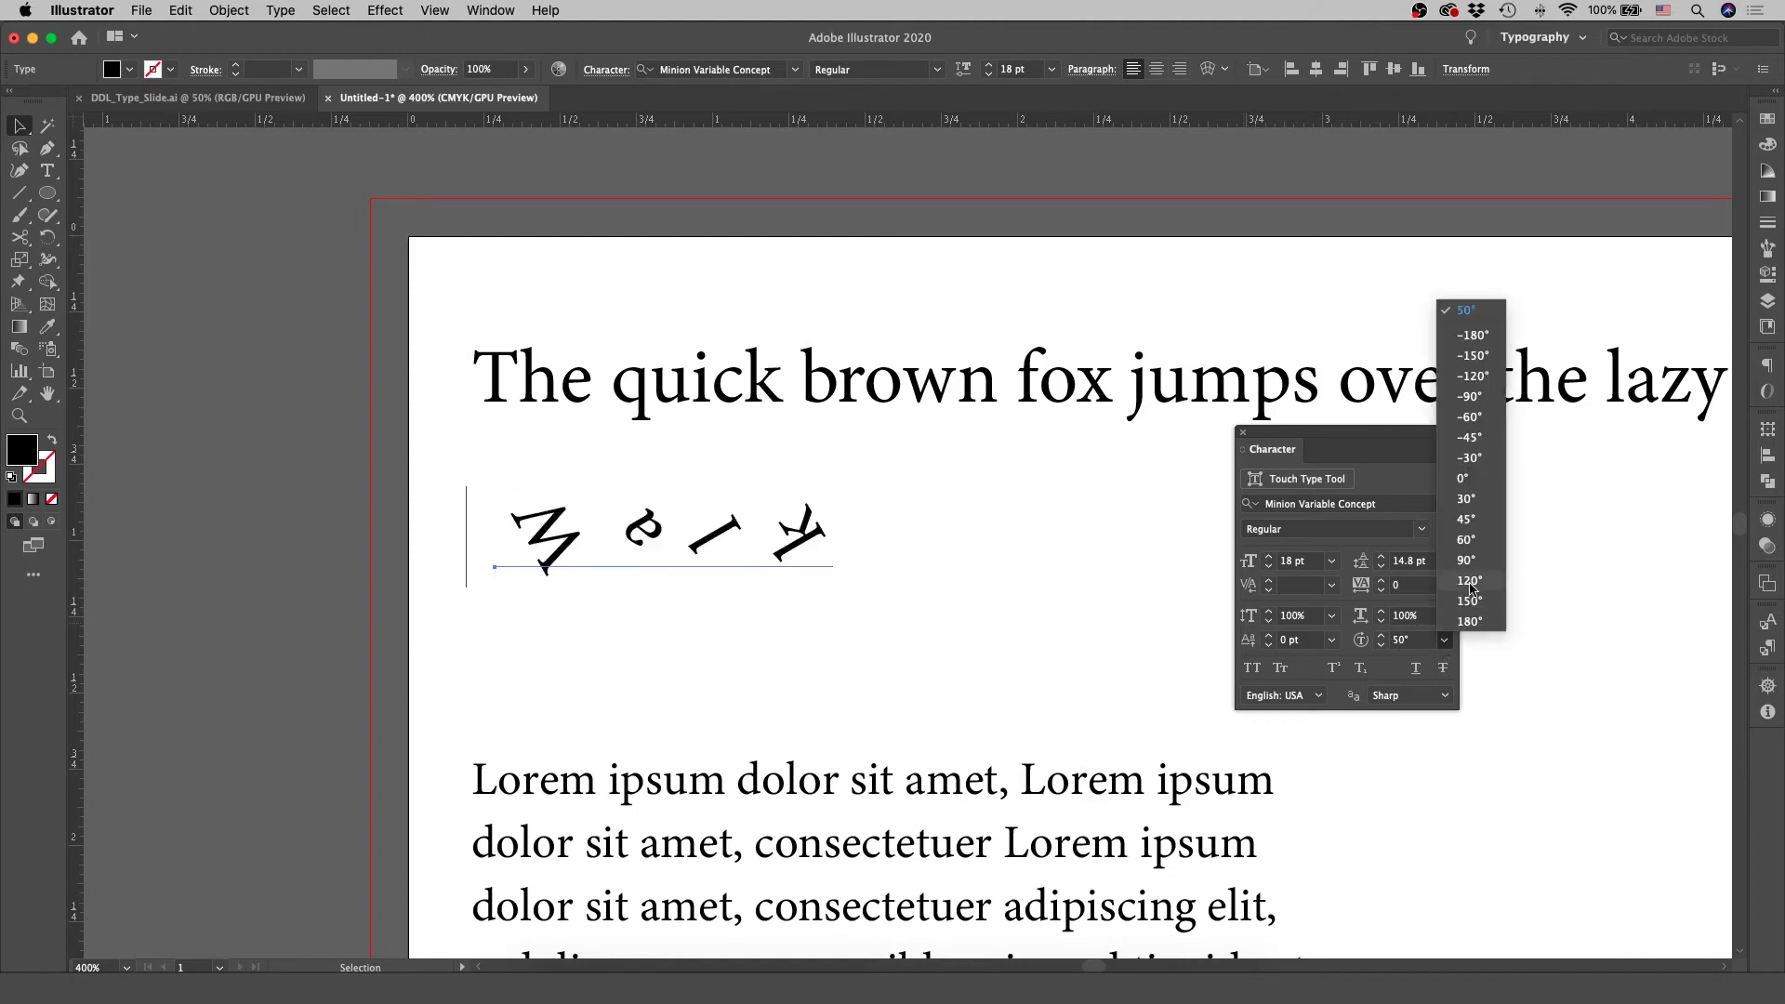
click(1464, 479)
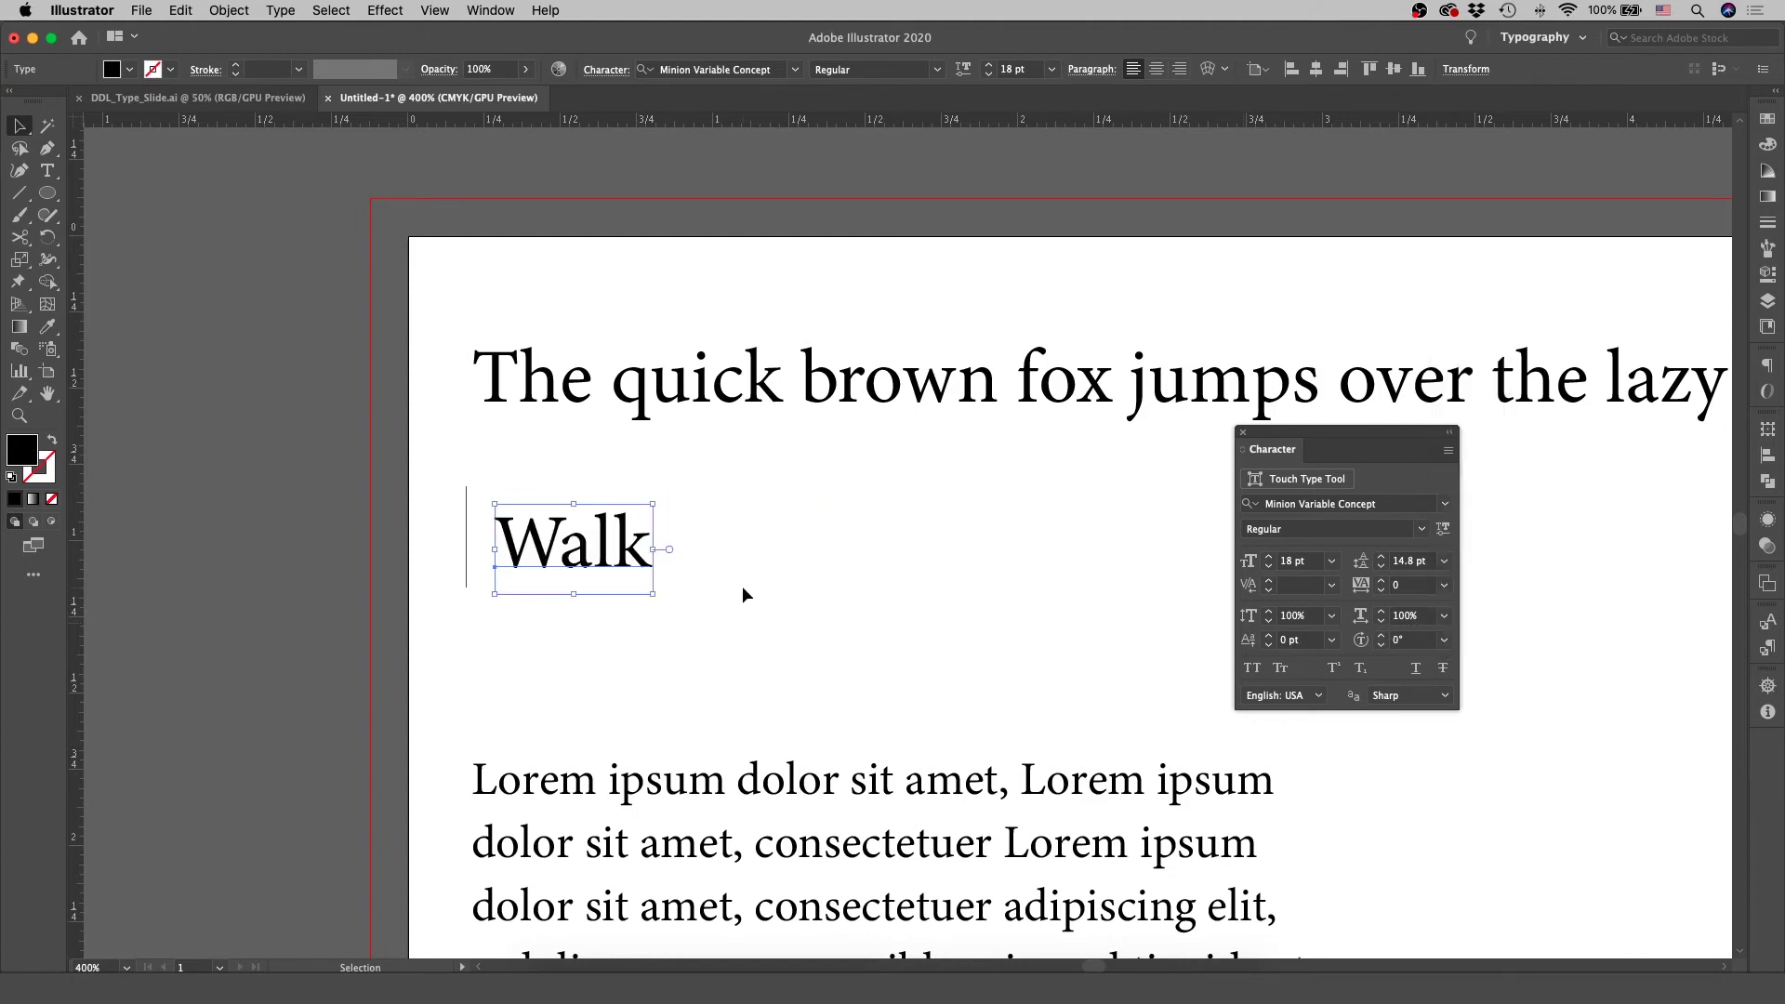
click(894, 579)
Try All Caps on the "quick brown fox" sentence, and apply Small Caps to it instead
scroll(894, 578, down, 3)
scroll(894, 578, right, 2)
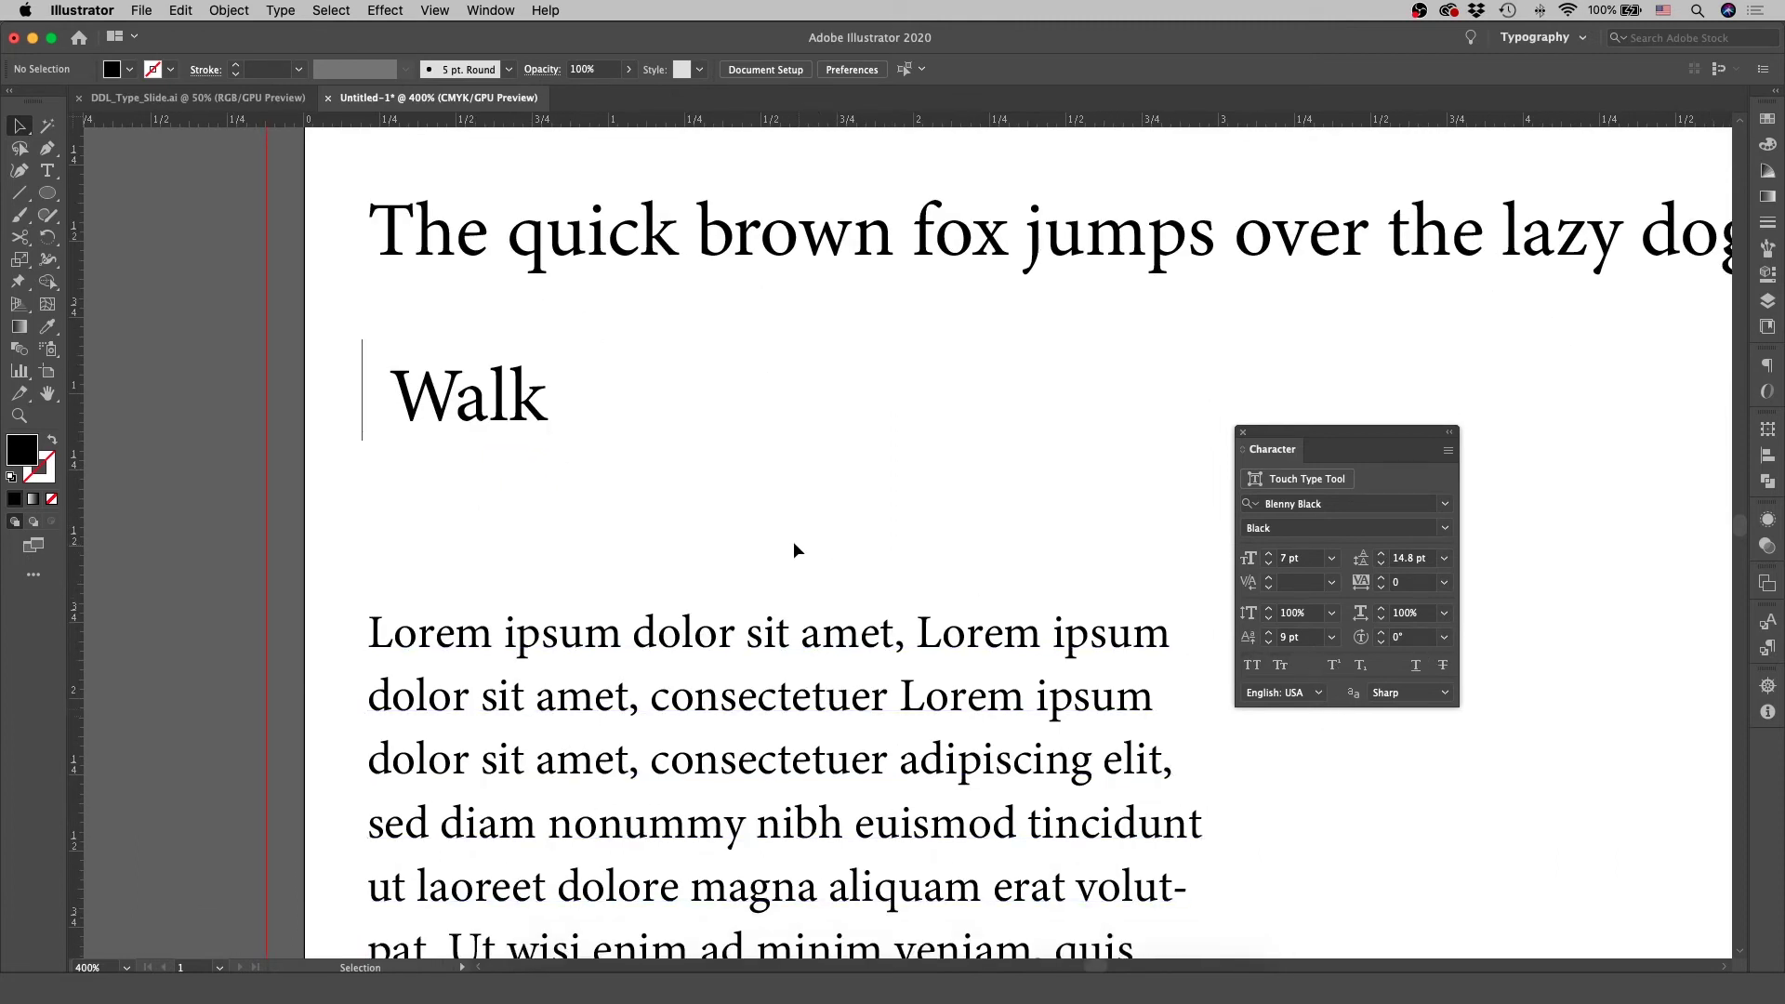
scroll(777, 546, up, 3)
scroll(685, 478, up, 1)
scroll(685, 478, right, 3)
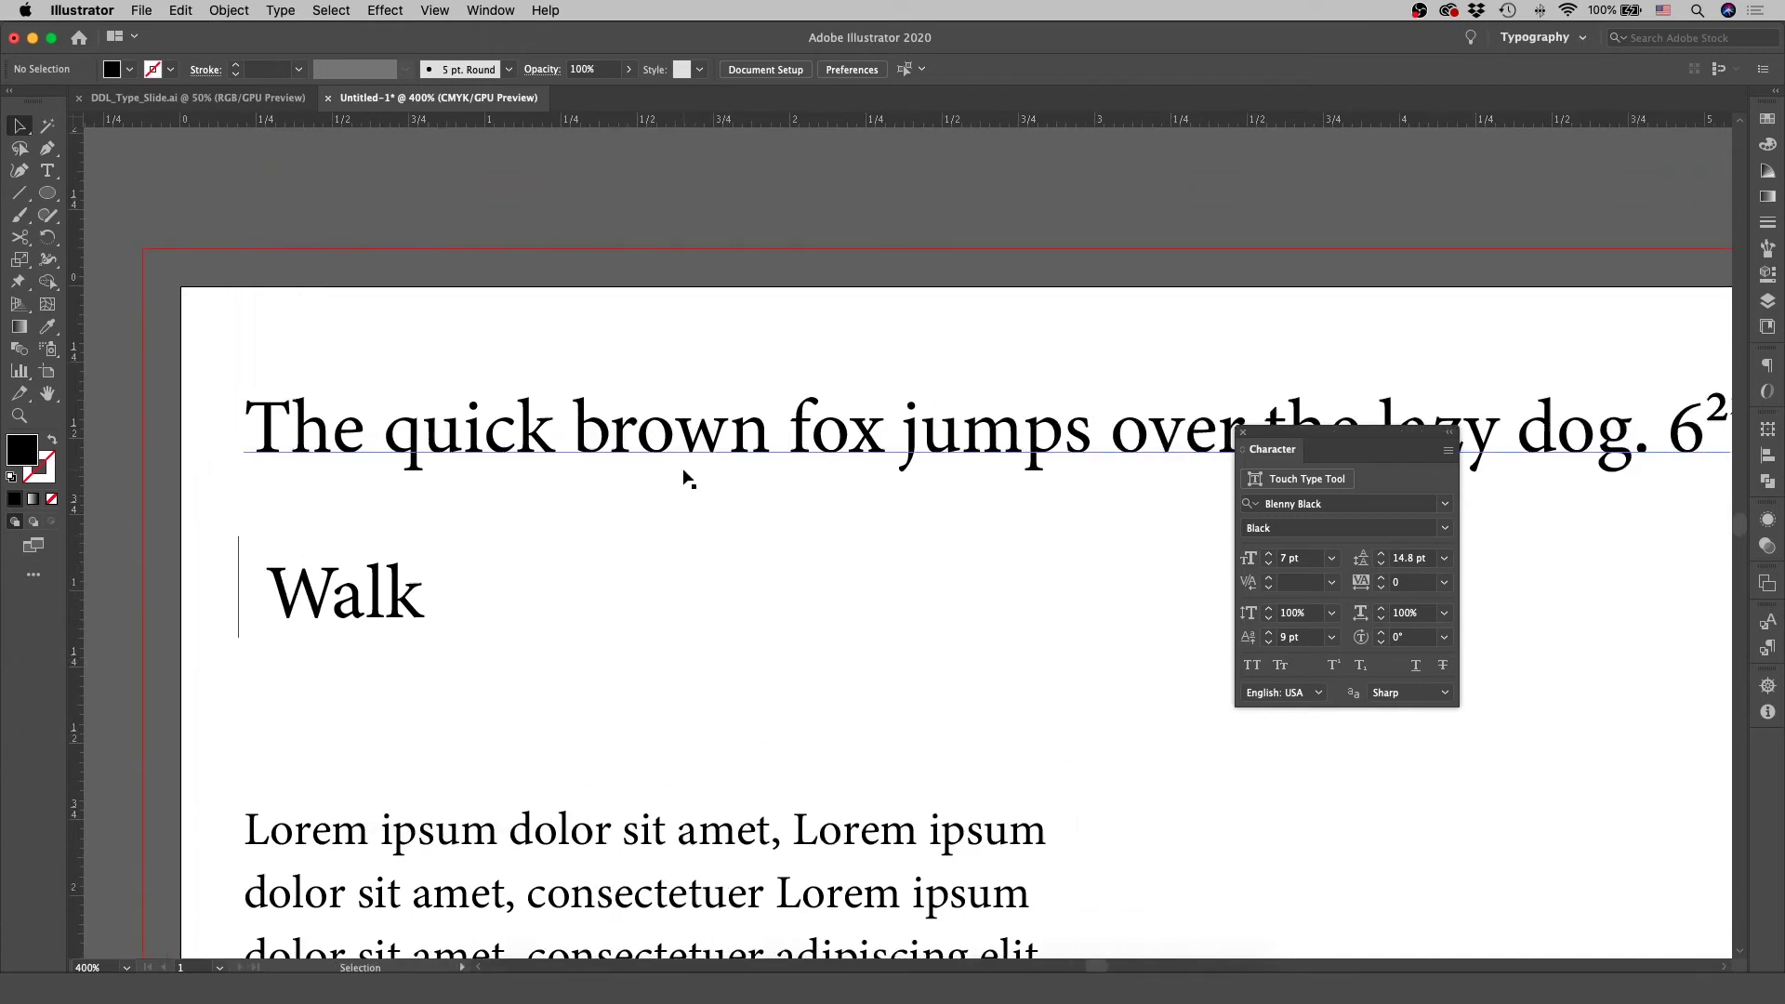
click(781, 481)
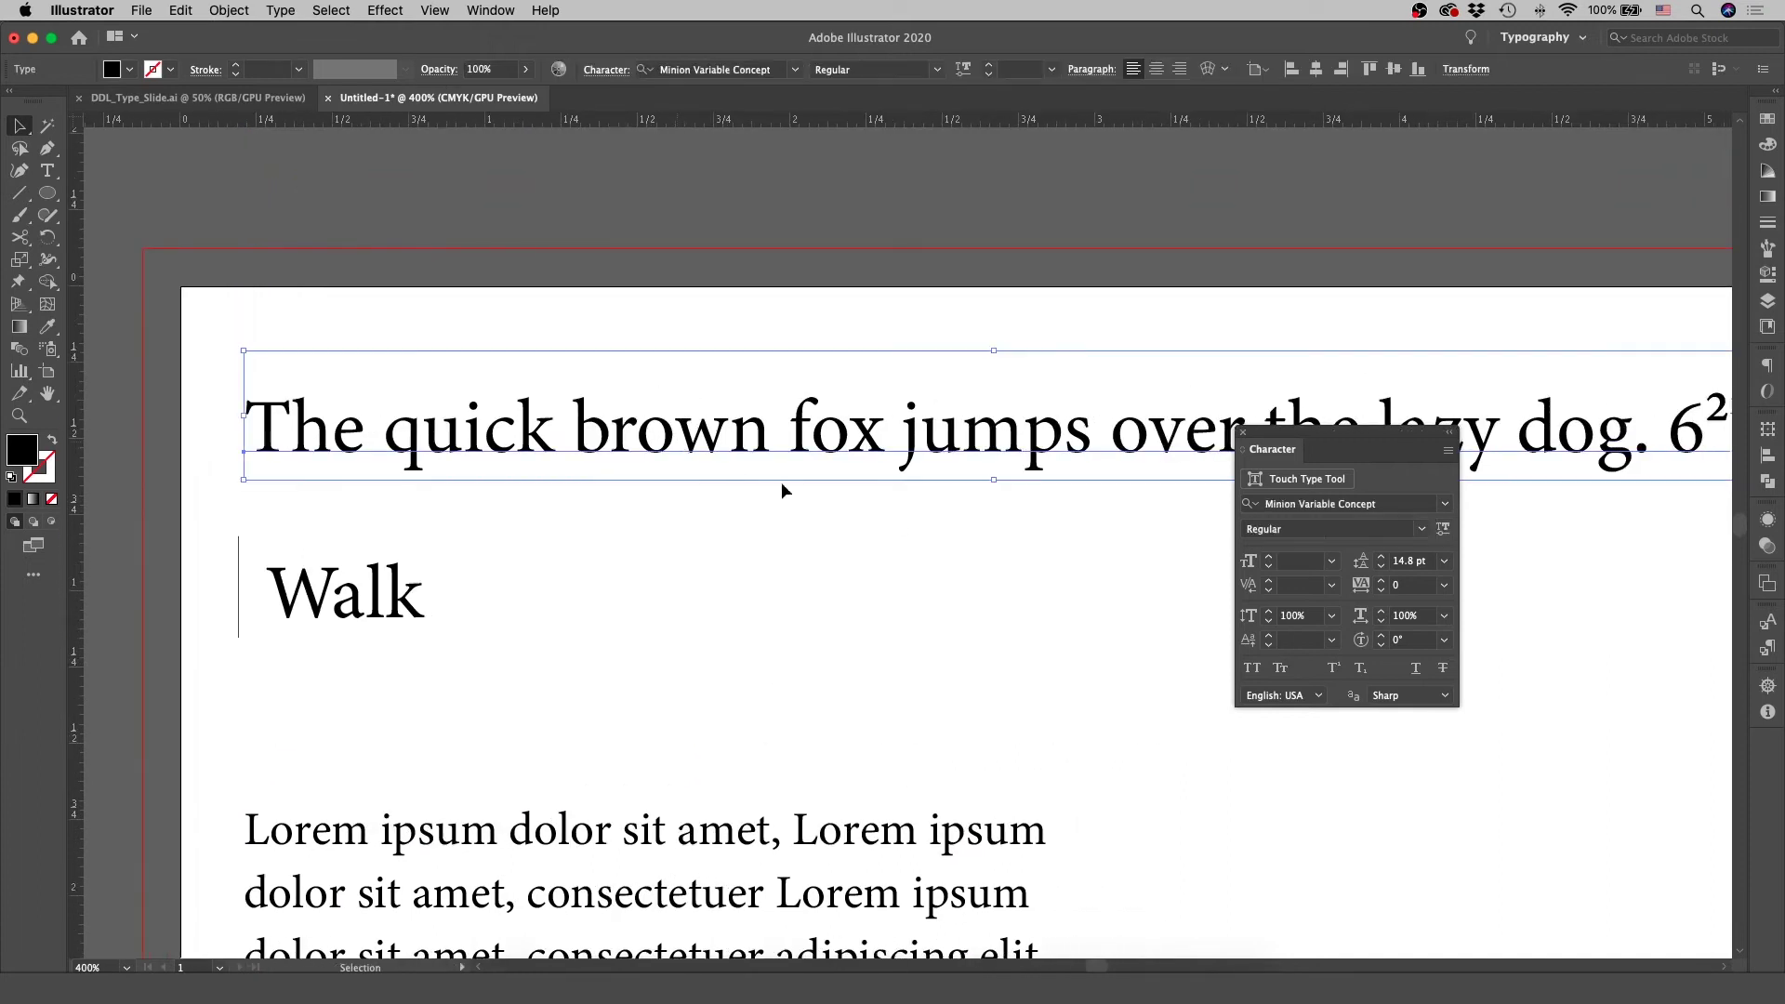
click(1253, 669)
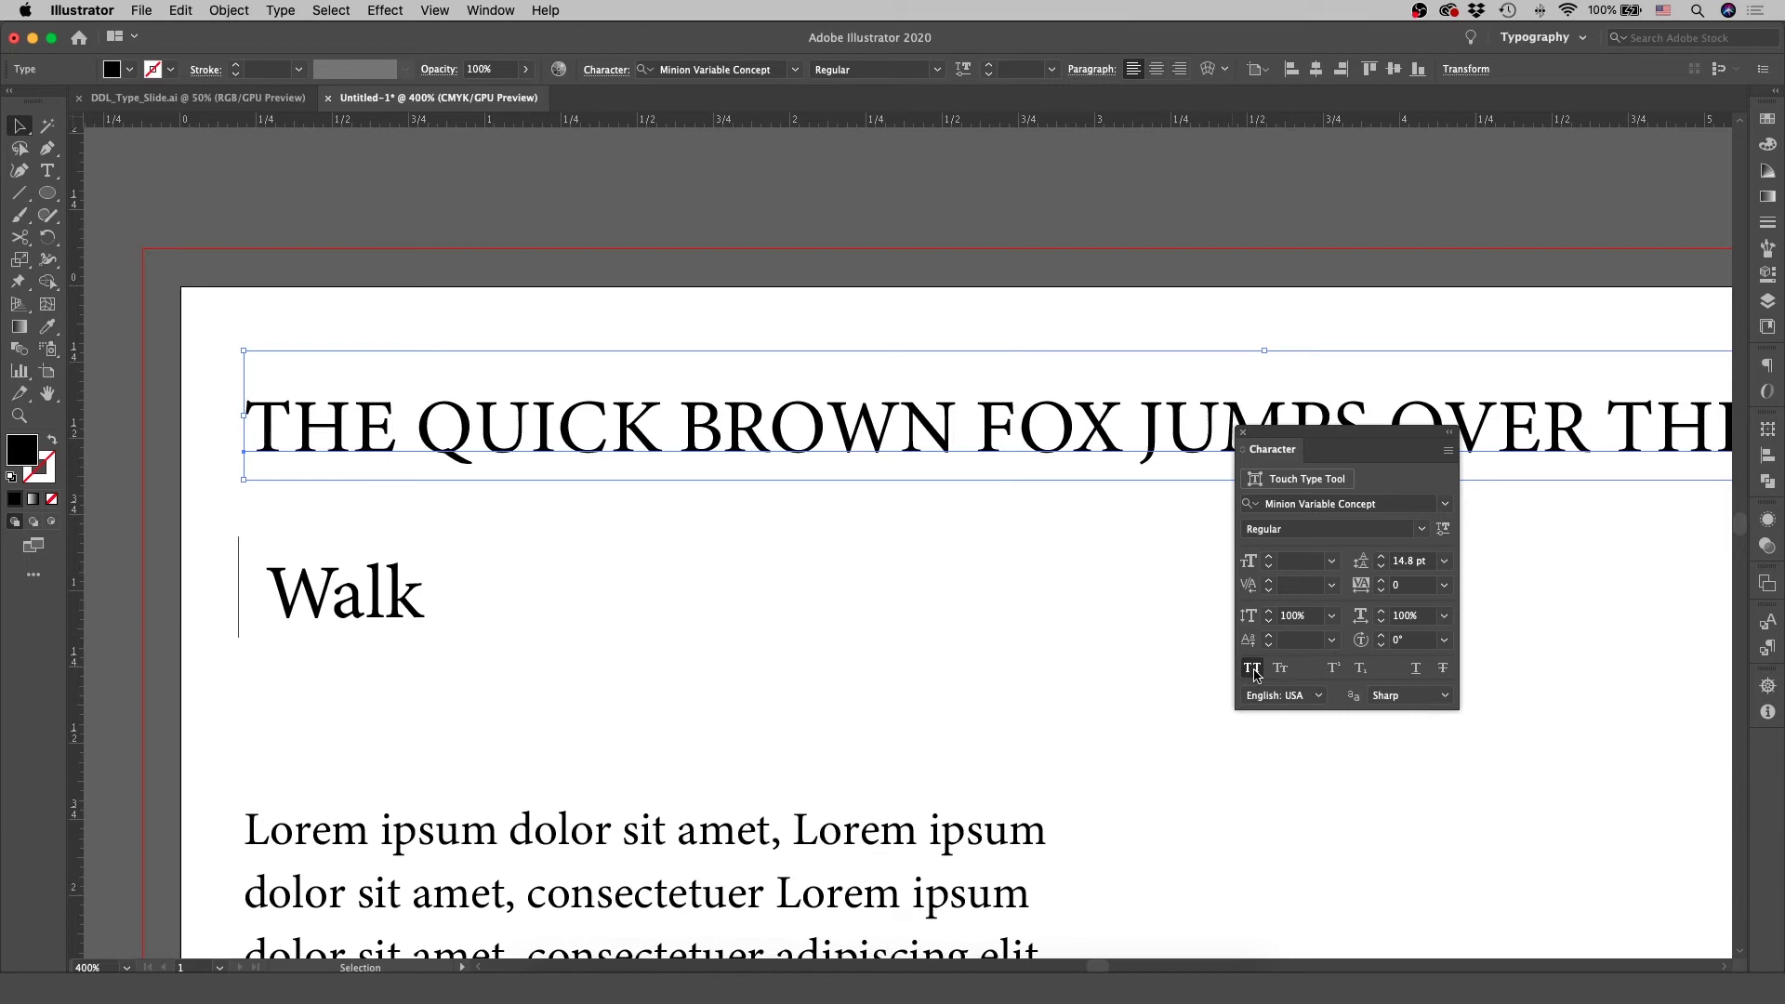
click(1253, 670)
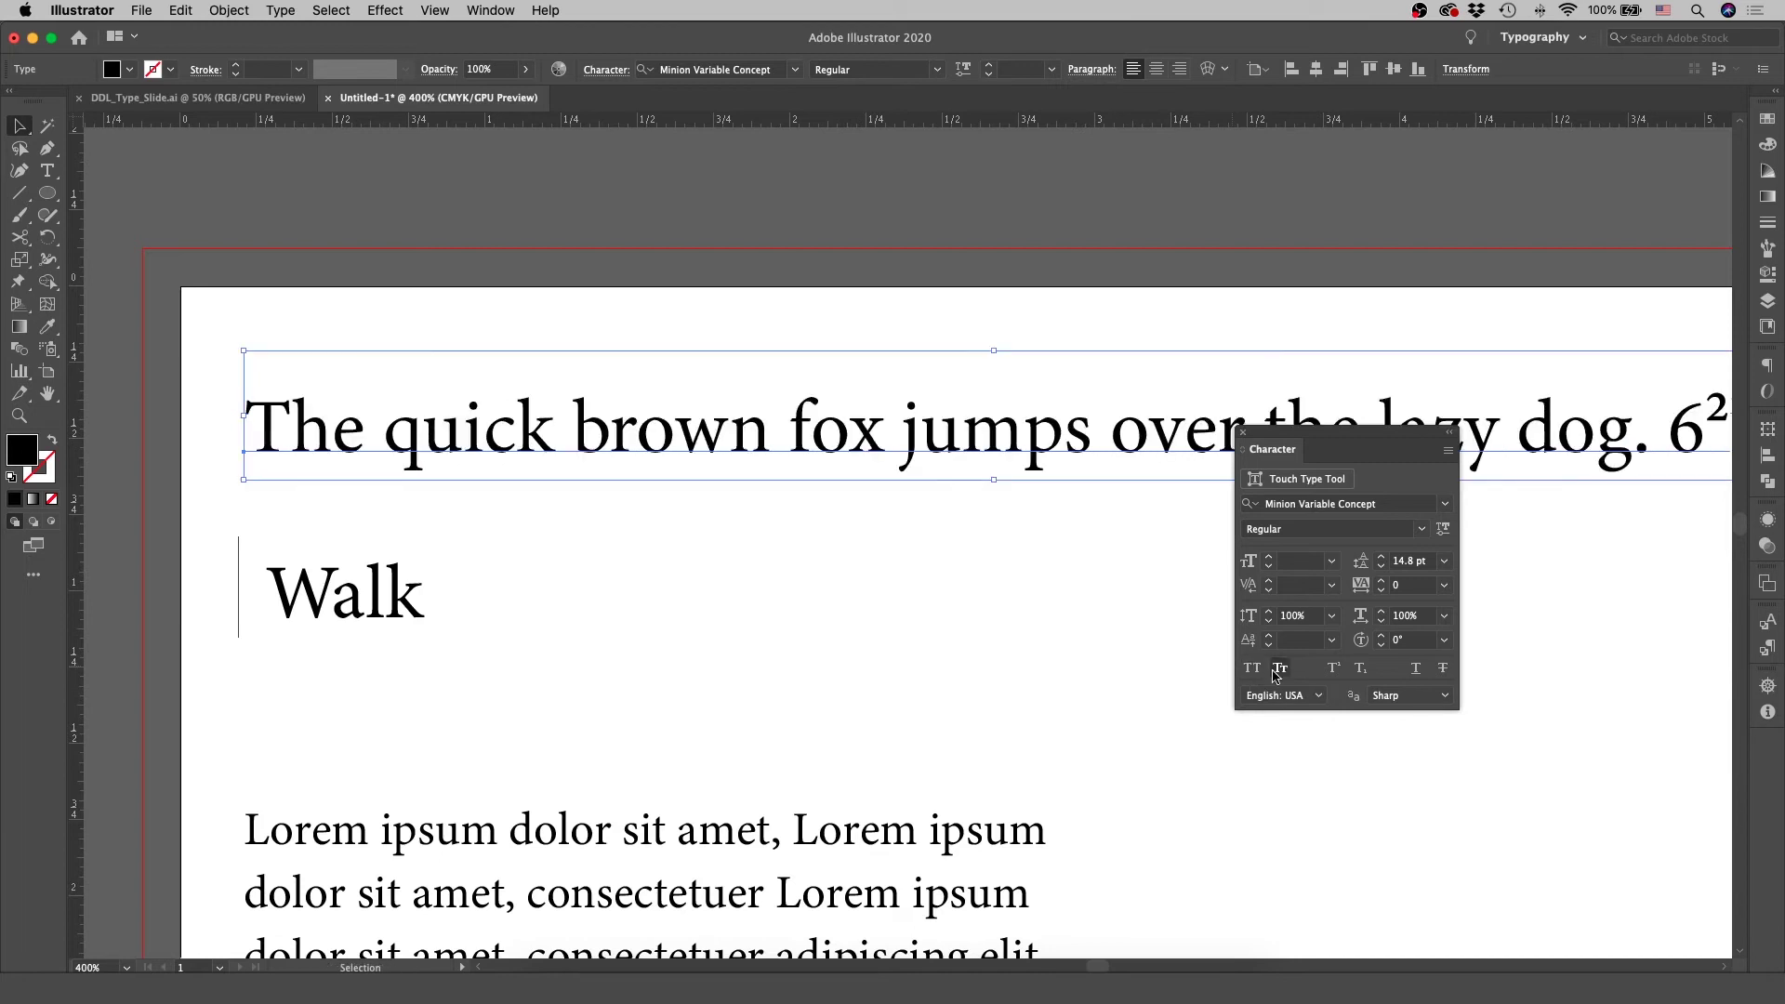
click(1282, 669)
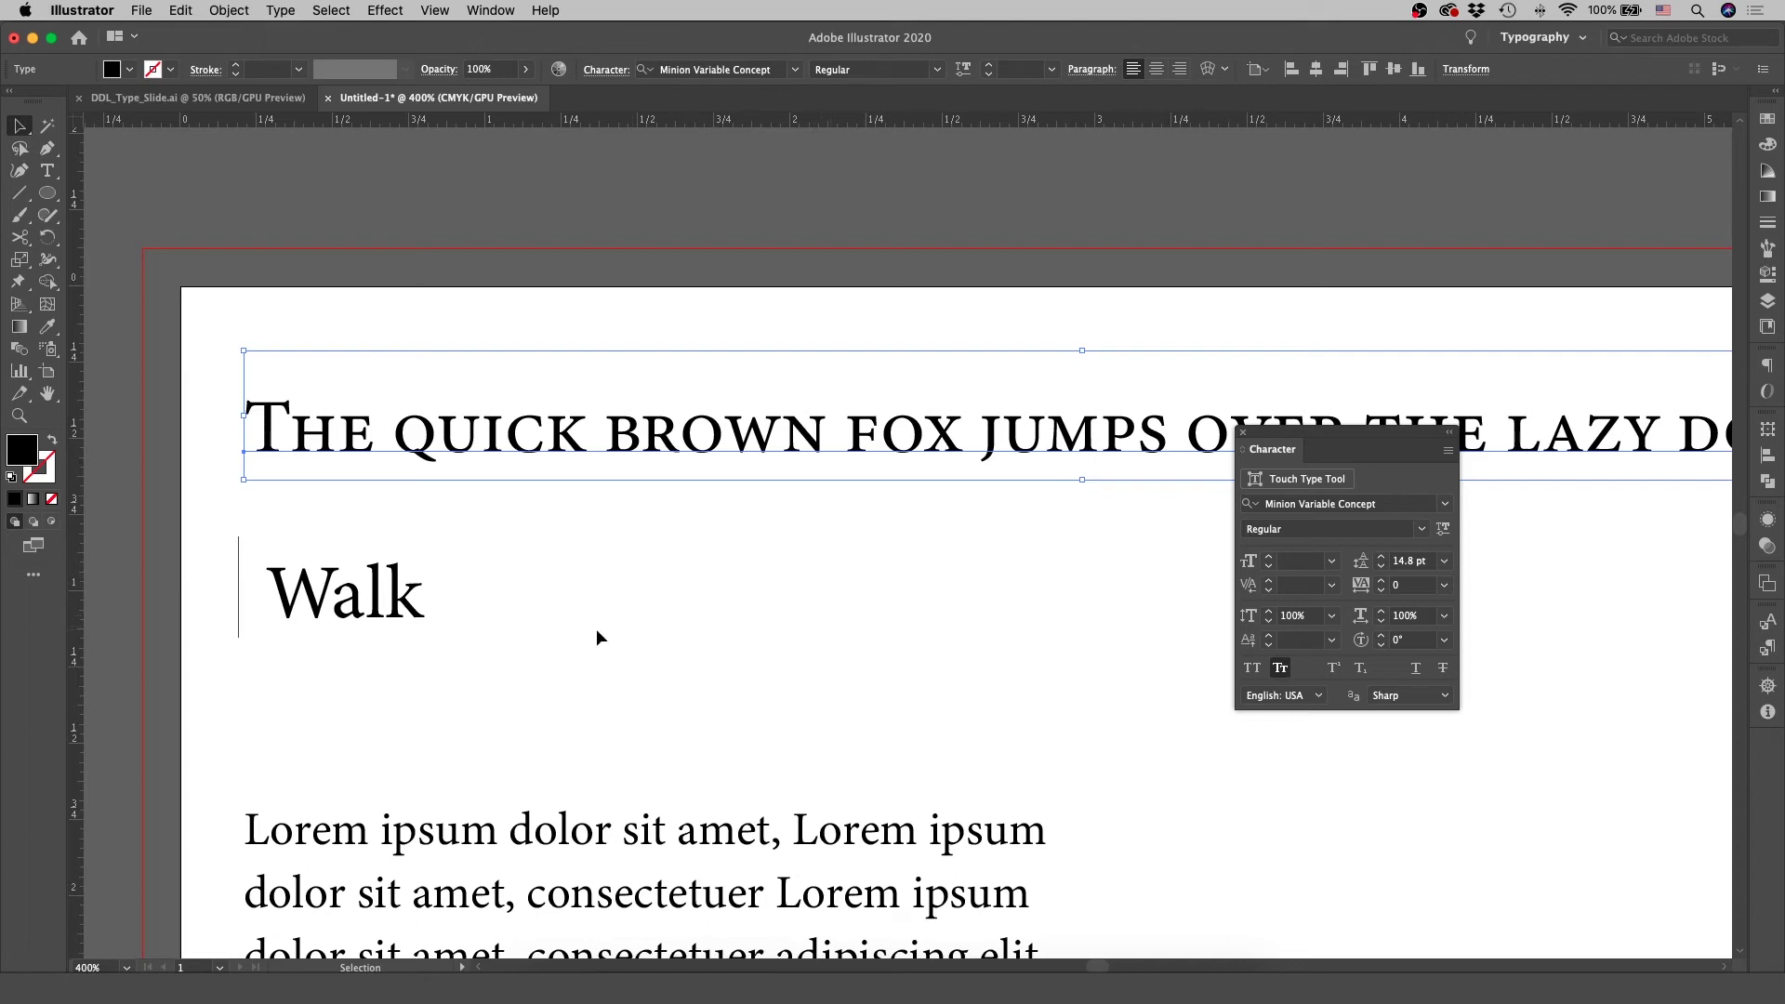
Overlay "Walk" on the start of the small-caps sentence to compare the letterforms up close, and return it to its original place
drag(378, 612, 314, 444)
key(z)
drag(219, 382, 586, 433)
key(v)
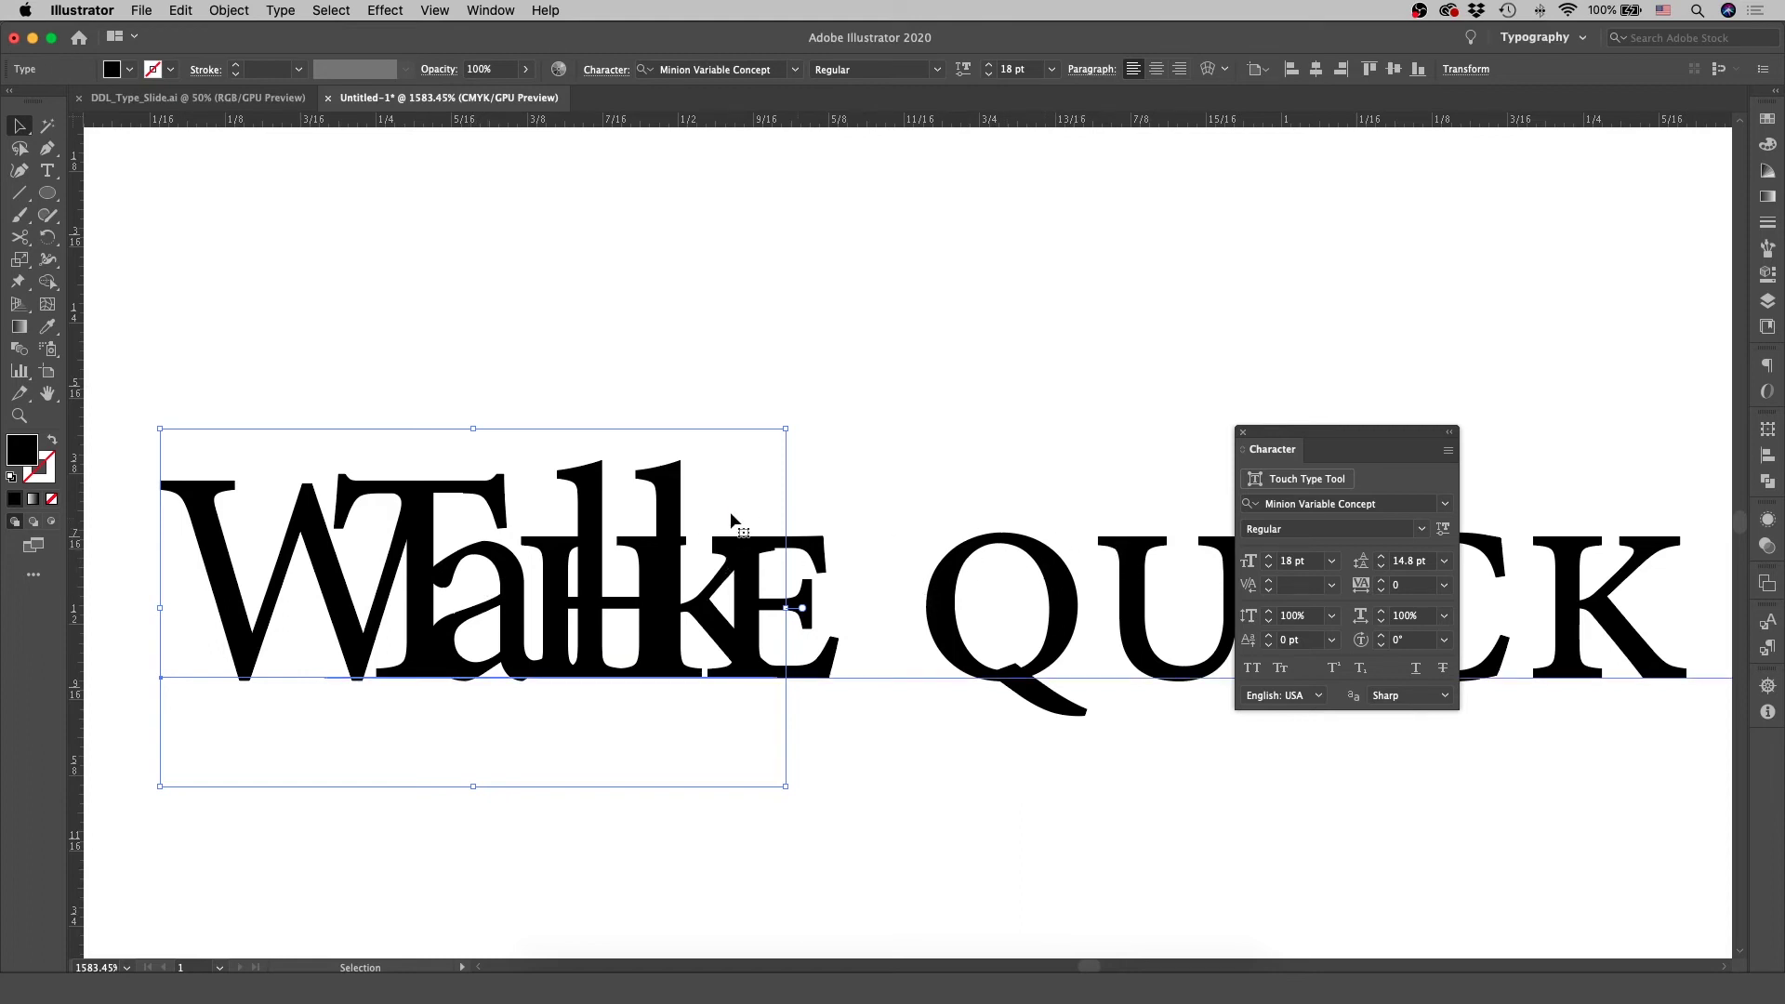
key(Delete)
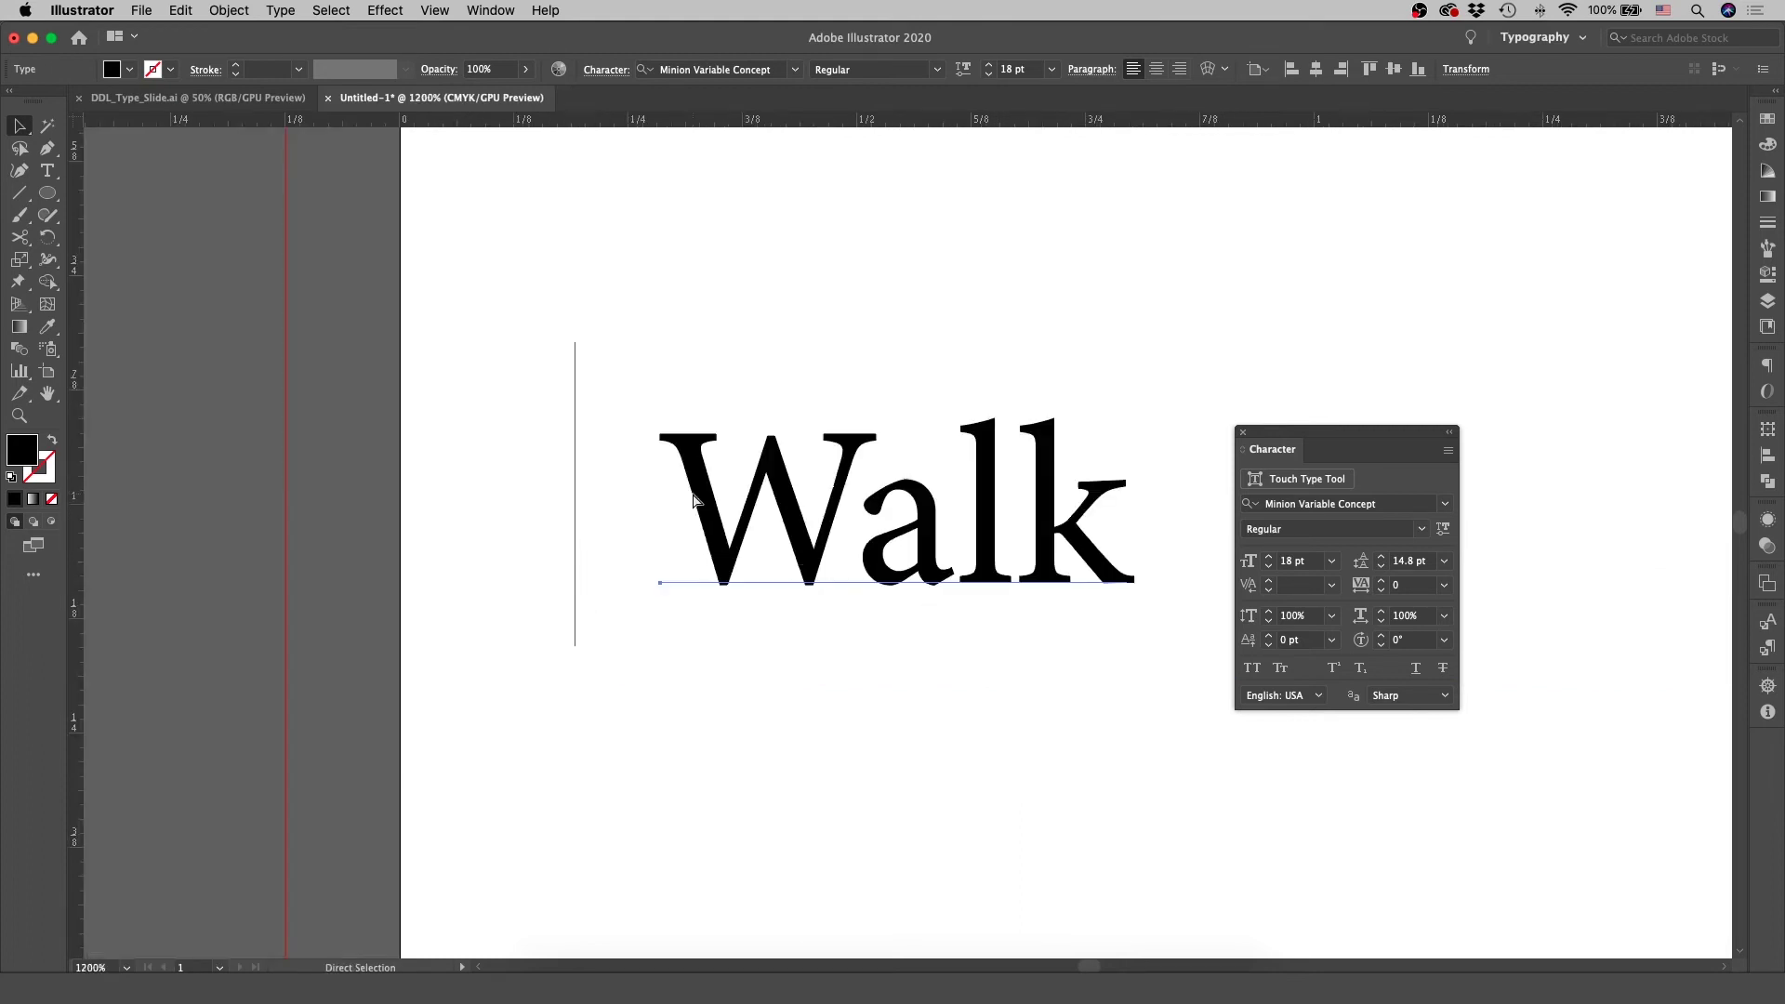
click(692, 502)
scroll(692, 503, up, 5)
scroll(692, 502, left, 3)
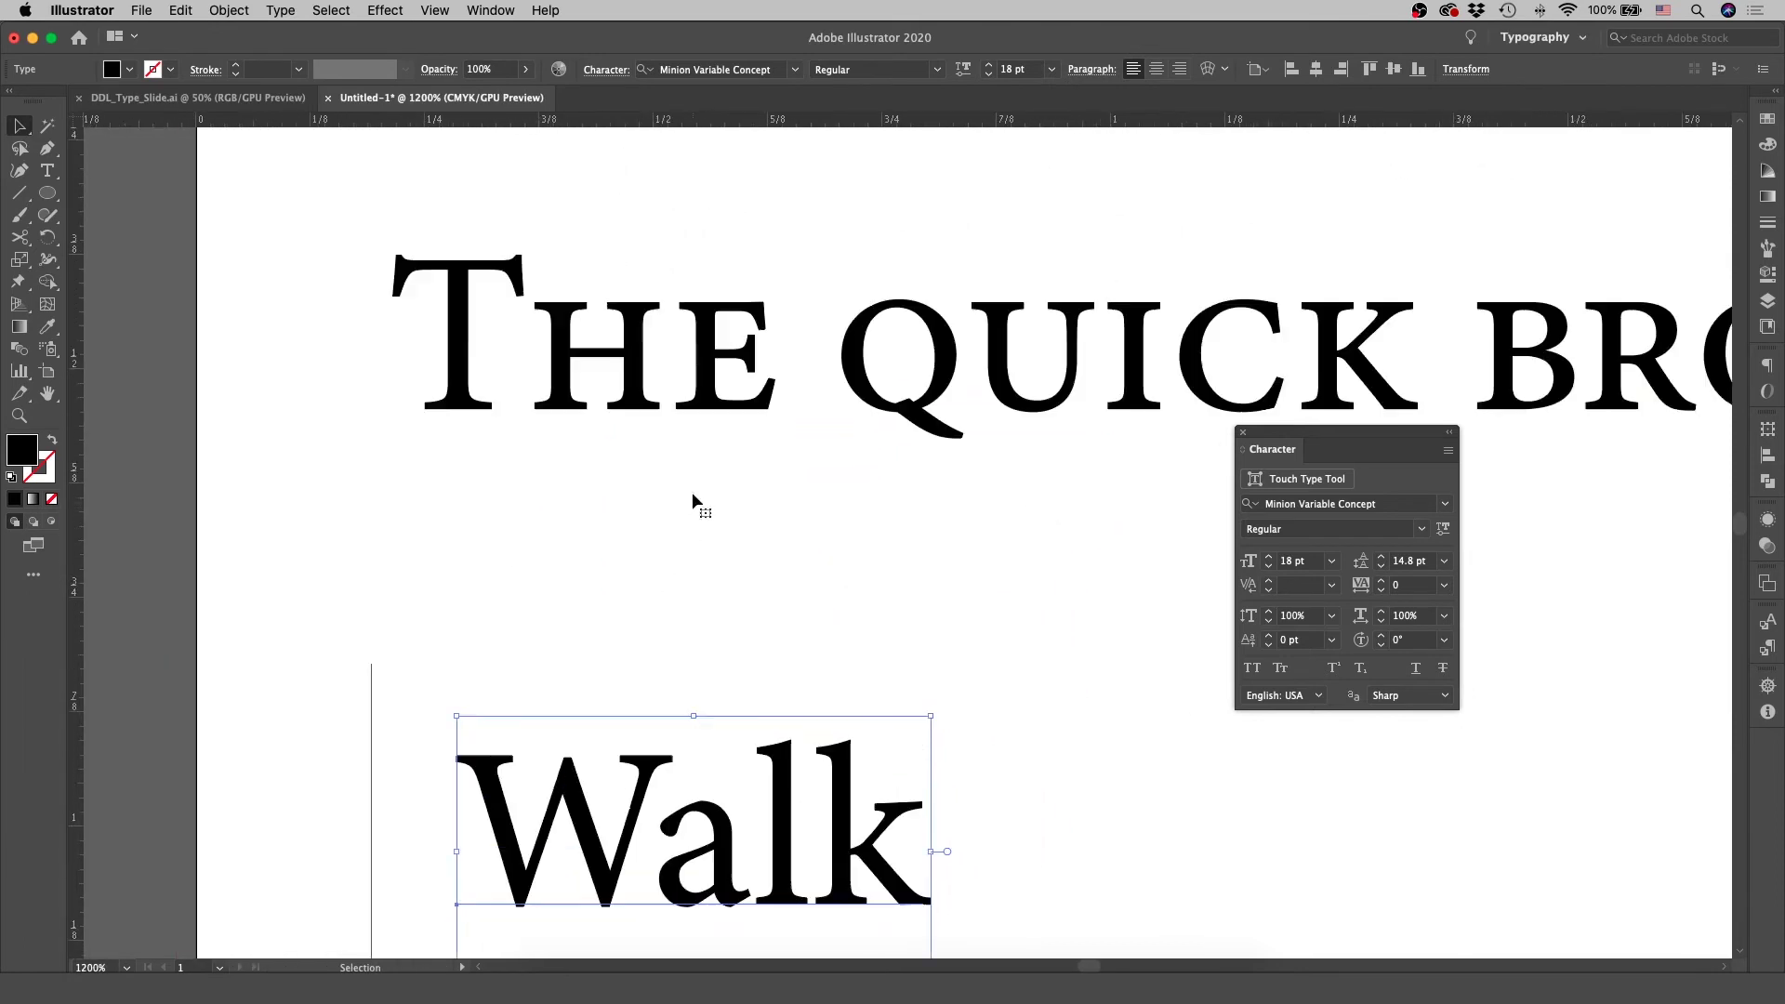
Remove Small Caps from the "quick brown fox" sentence, and try Superscript on the letters "he" in "The"
scroll(693, 494, up, 2)
scroll(693, 494, right, 2)
click(694, 496)
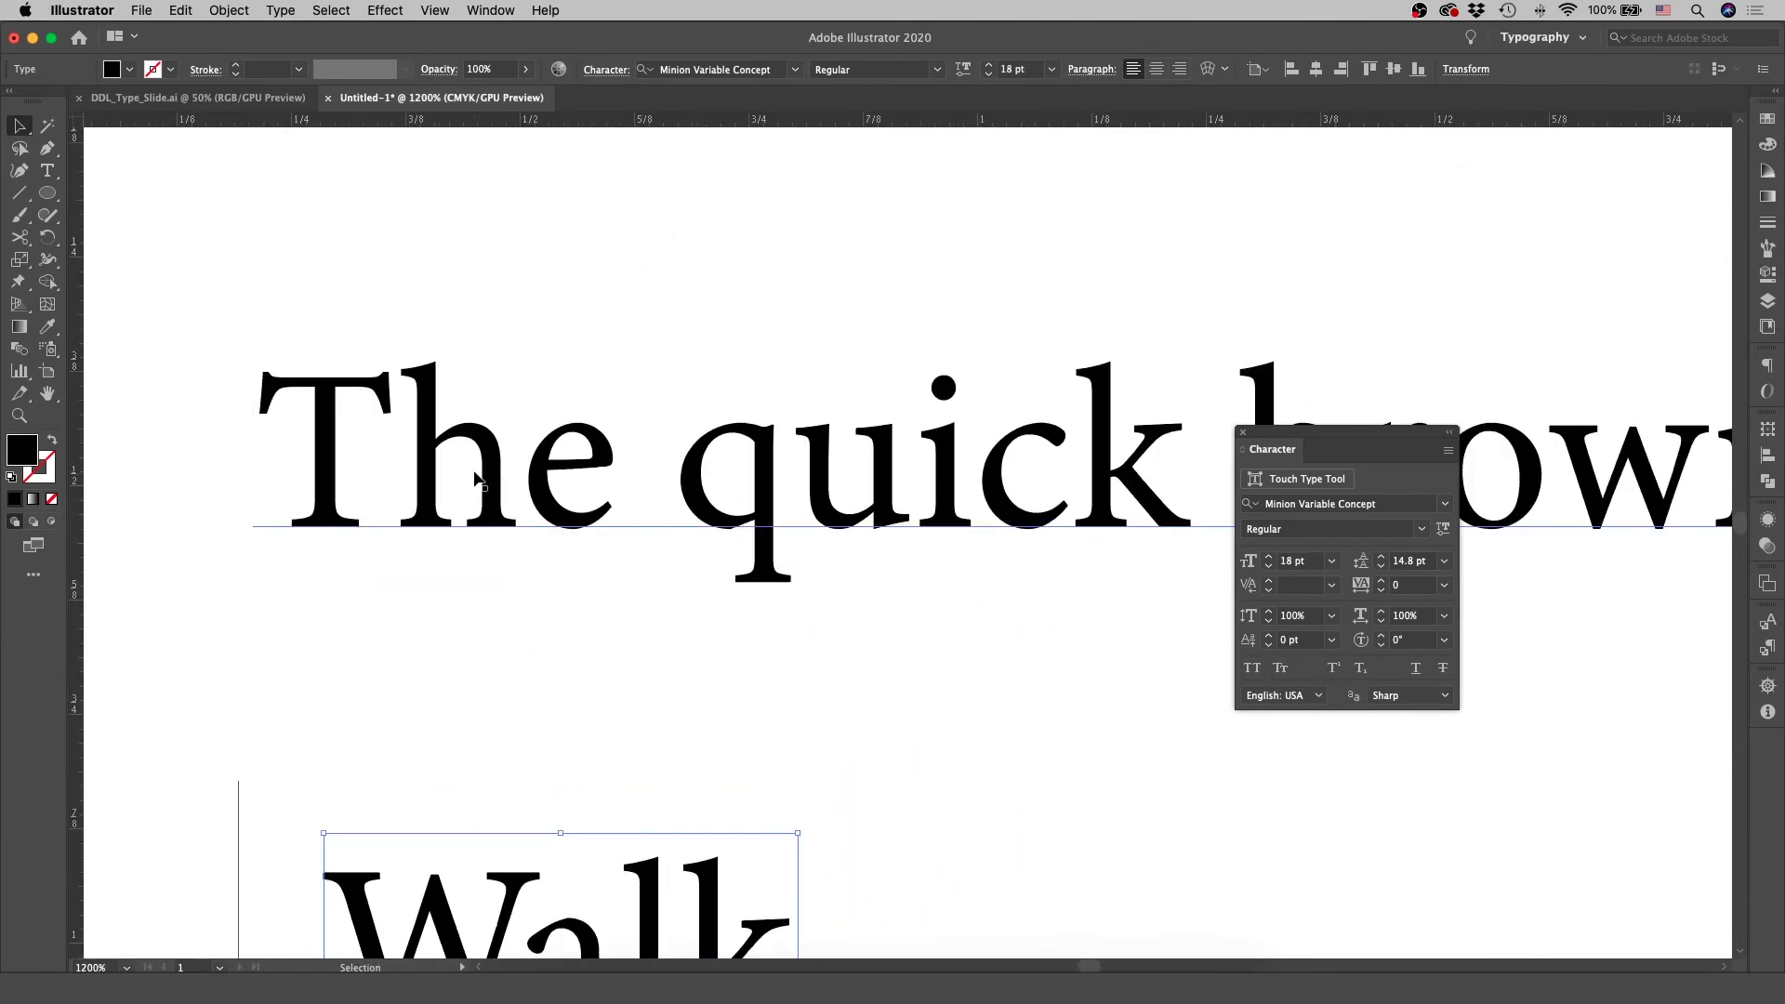
double_click(471, 478)
drag(400, 464, 603, 468)
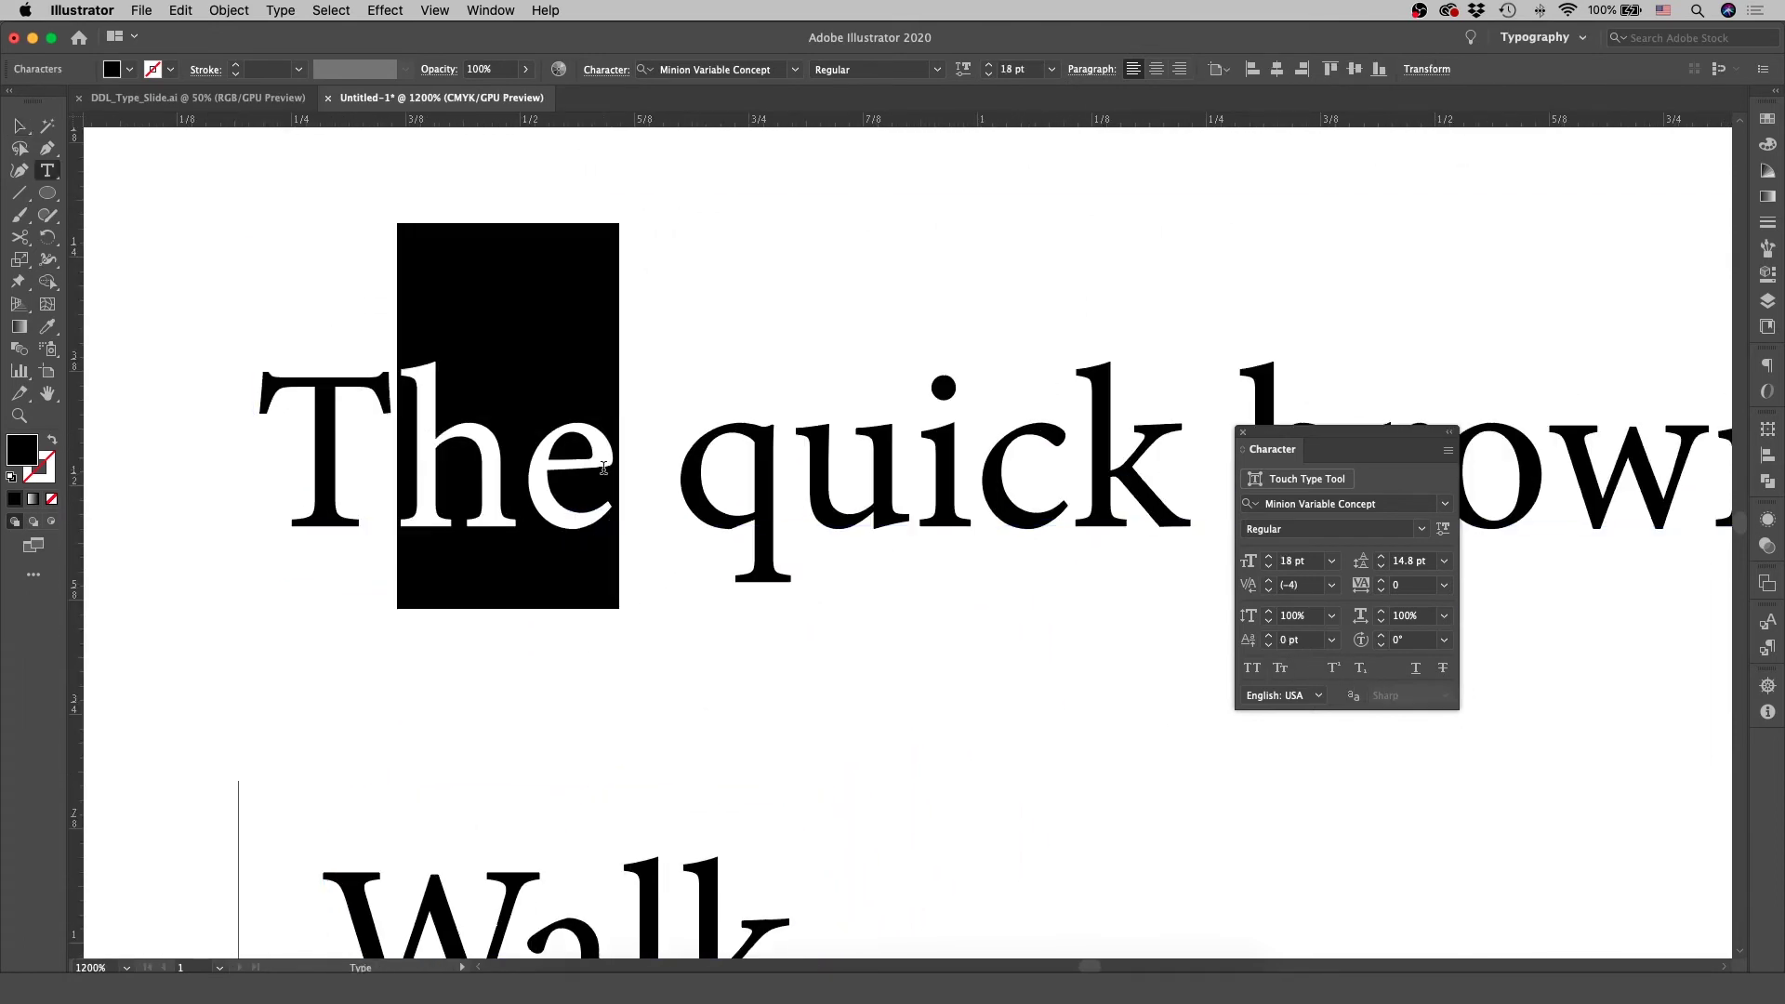
click(1333, 668)
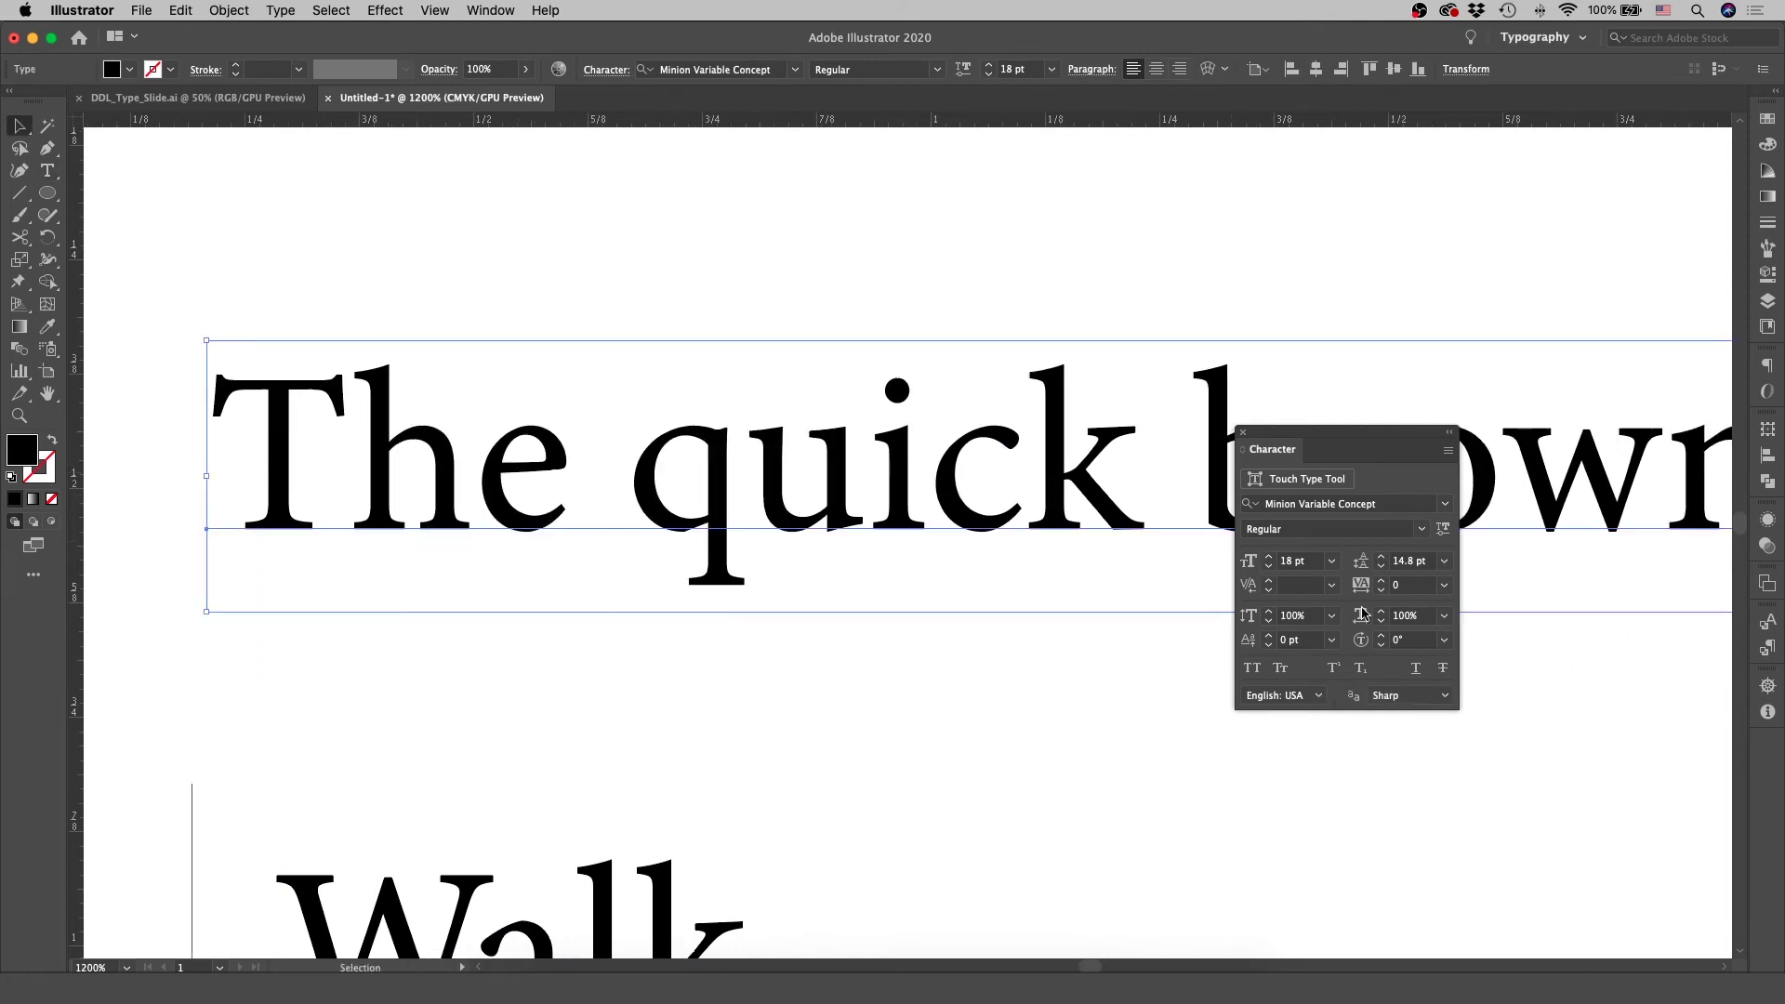
Try Underline on the whole "quick brown fox" sentence and view the complete line
click(1417, 668)
key(z)
drag(717, 586, 450, 550)
scroll(795, 573, down, 3)
scroll(795, 573, right, 6)
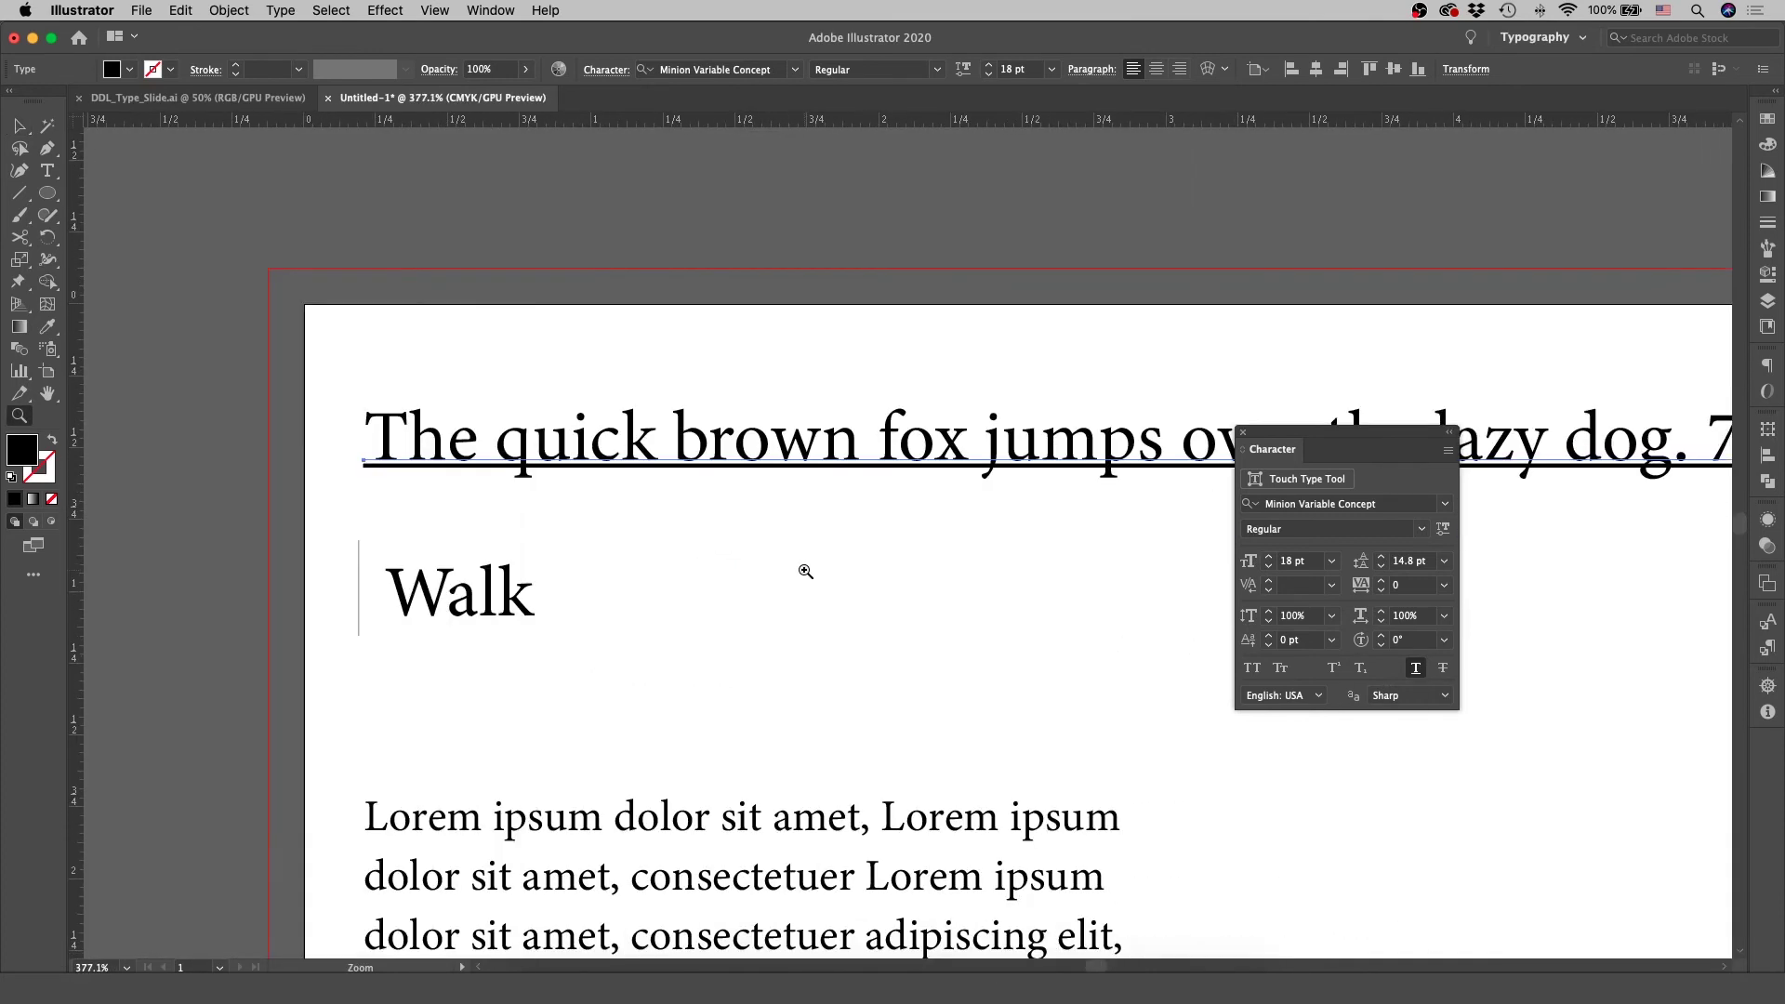
Try Strikethrough on the "quick brown fox" sentence in place of the underline, and undo it
click(1443, 667)
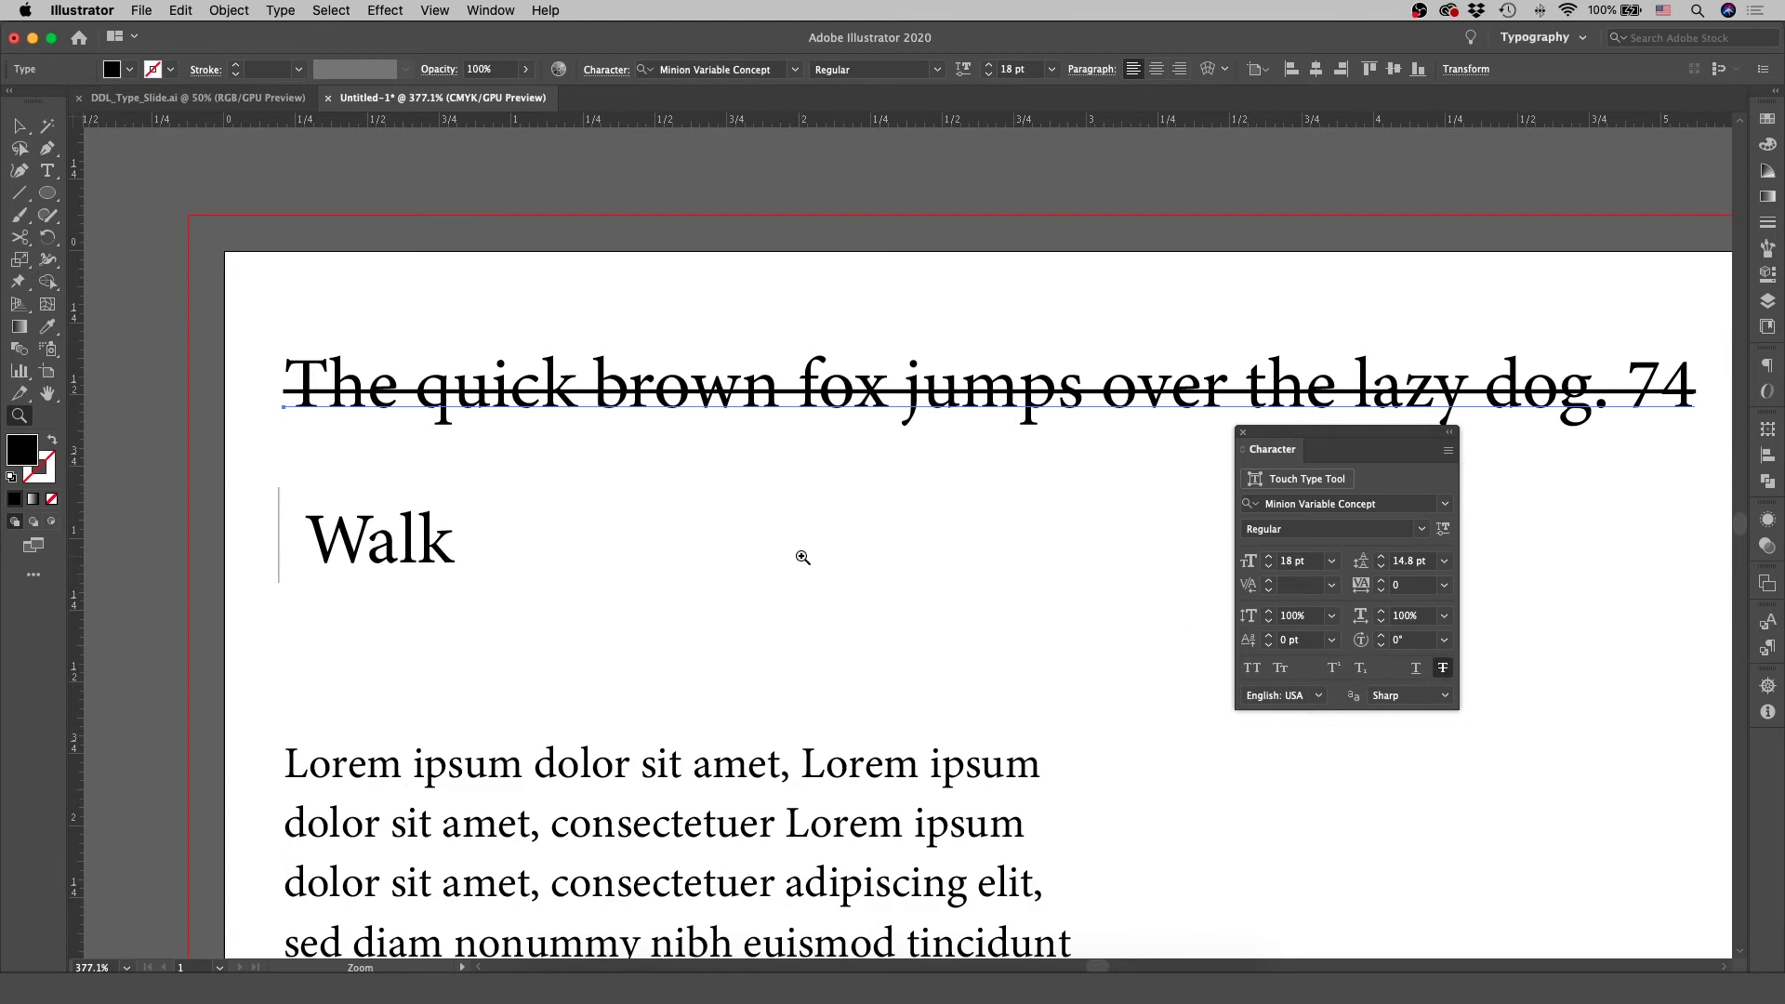
key(v)
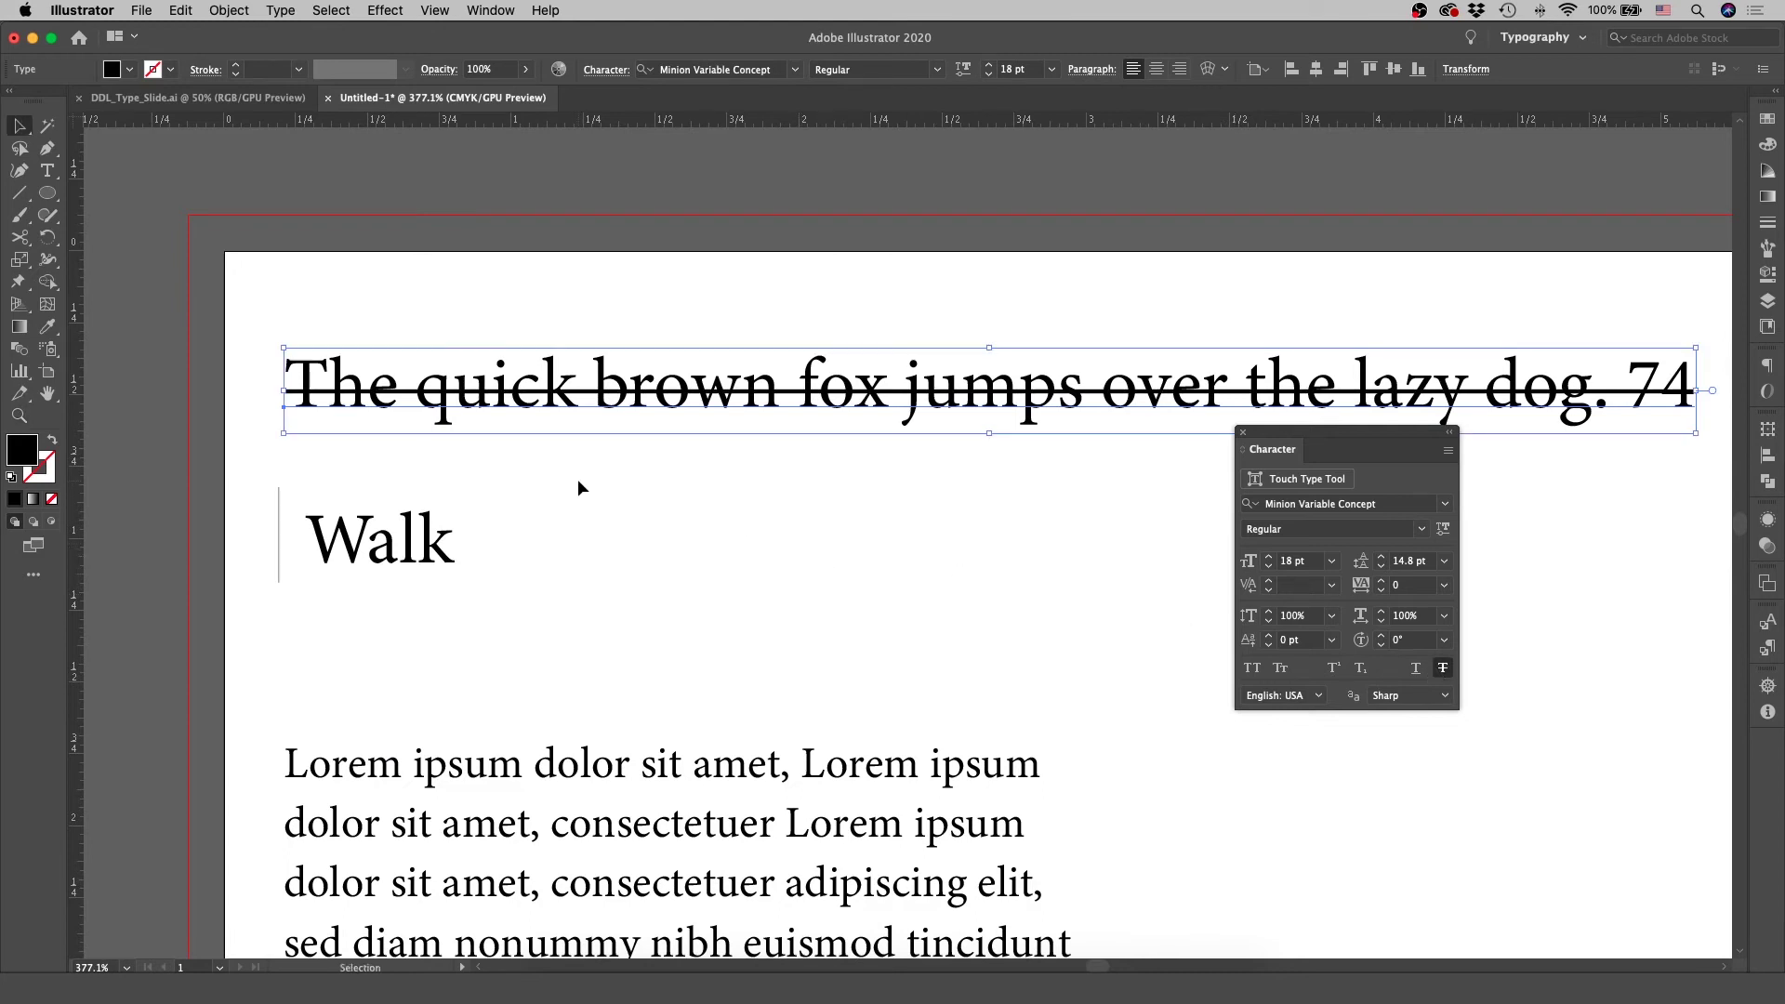
click(578, 481)
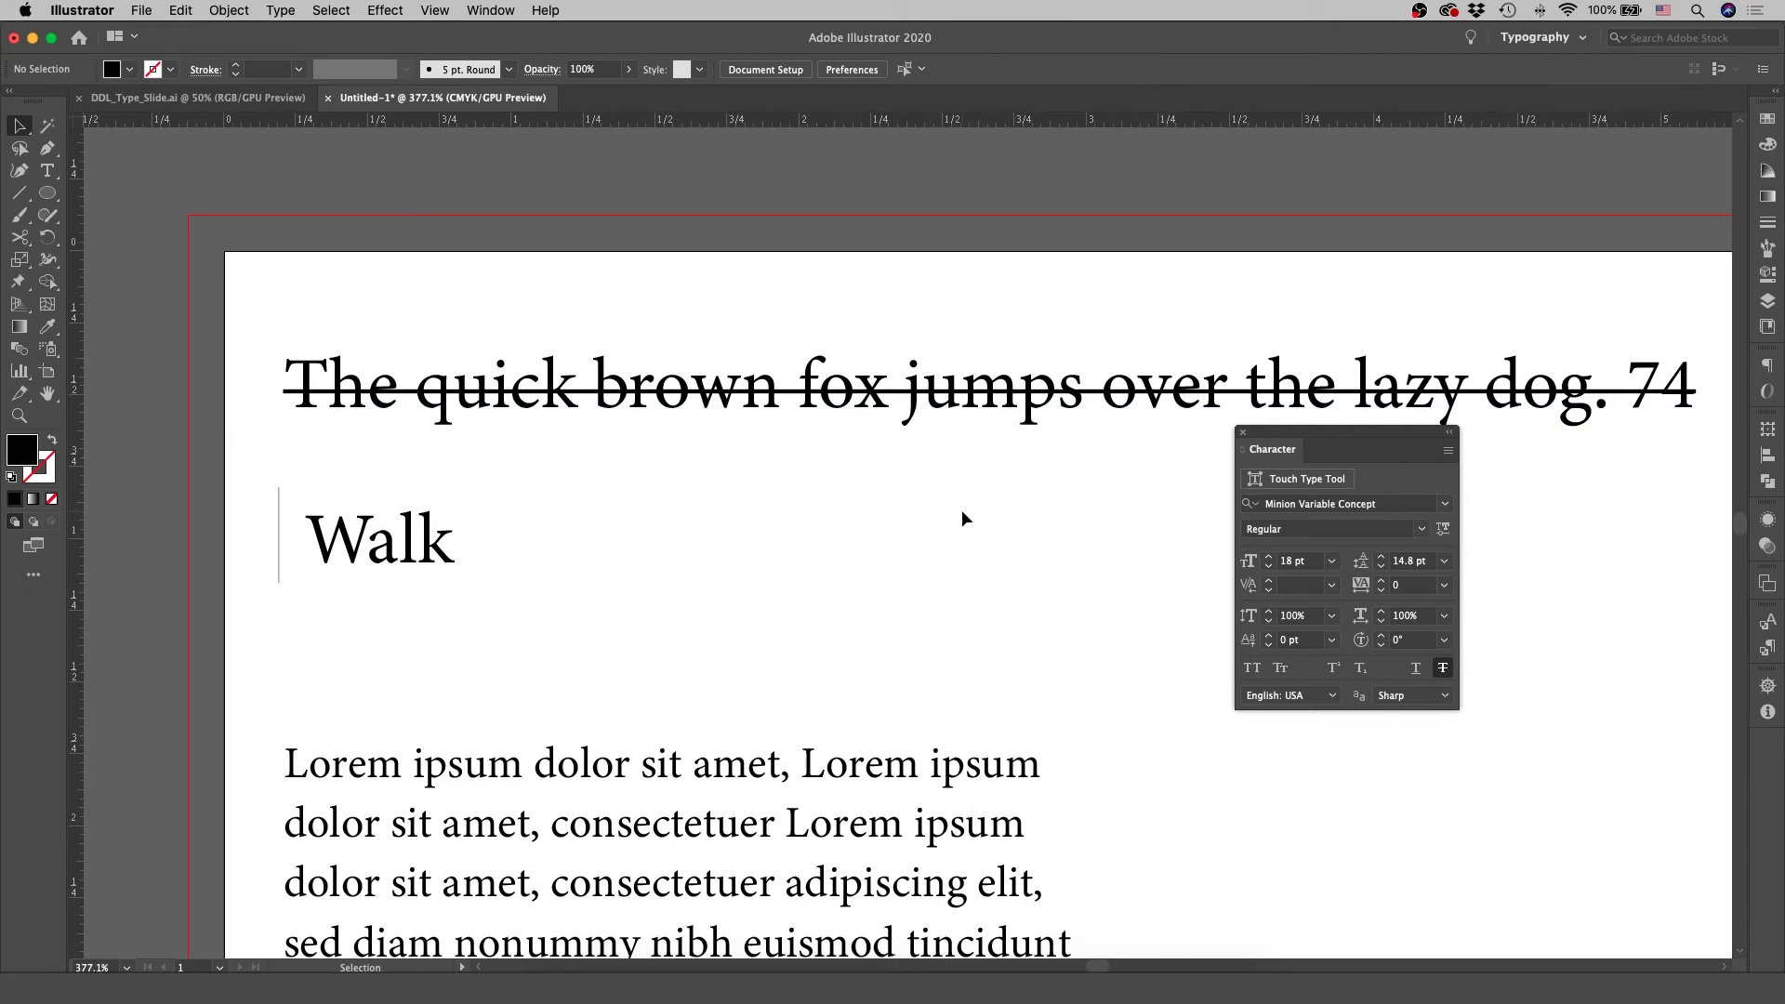
key(super+z)
Draw a straight horizontal line about 3.16 in long beneath the sentence with the Pen tool, and swap its fill and stroke
key(p)
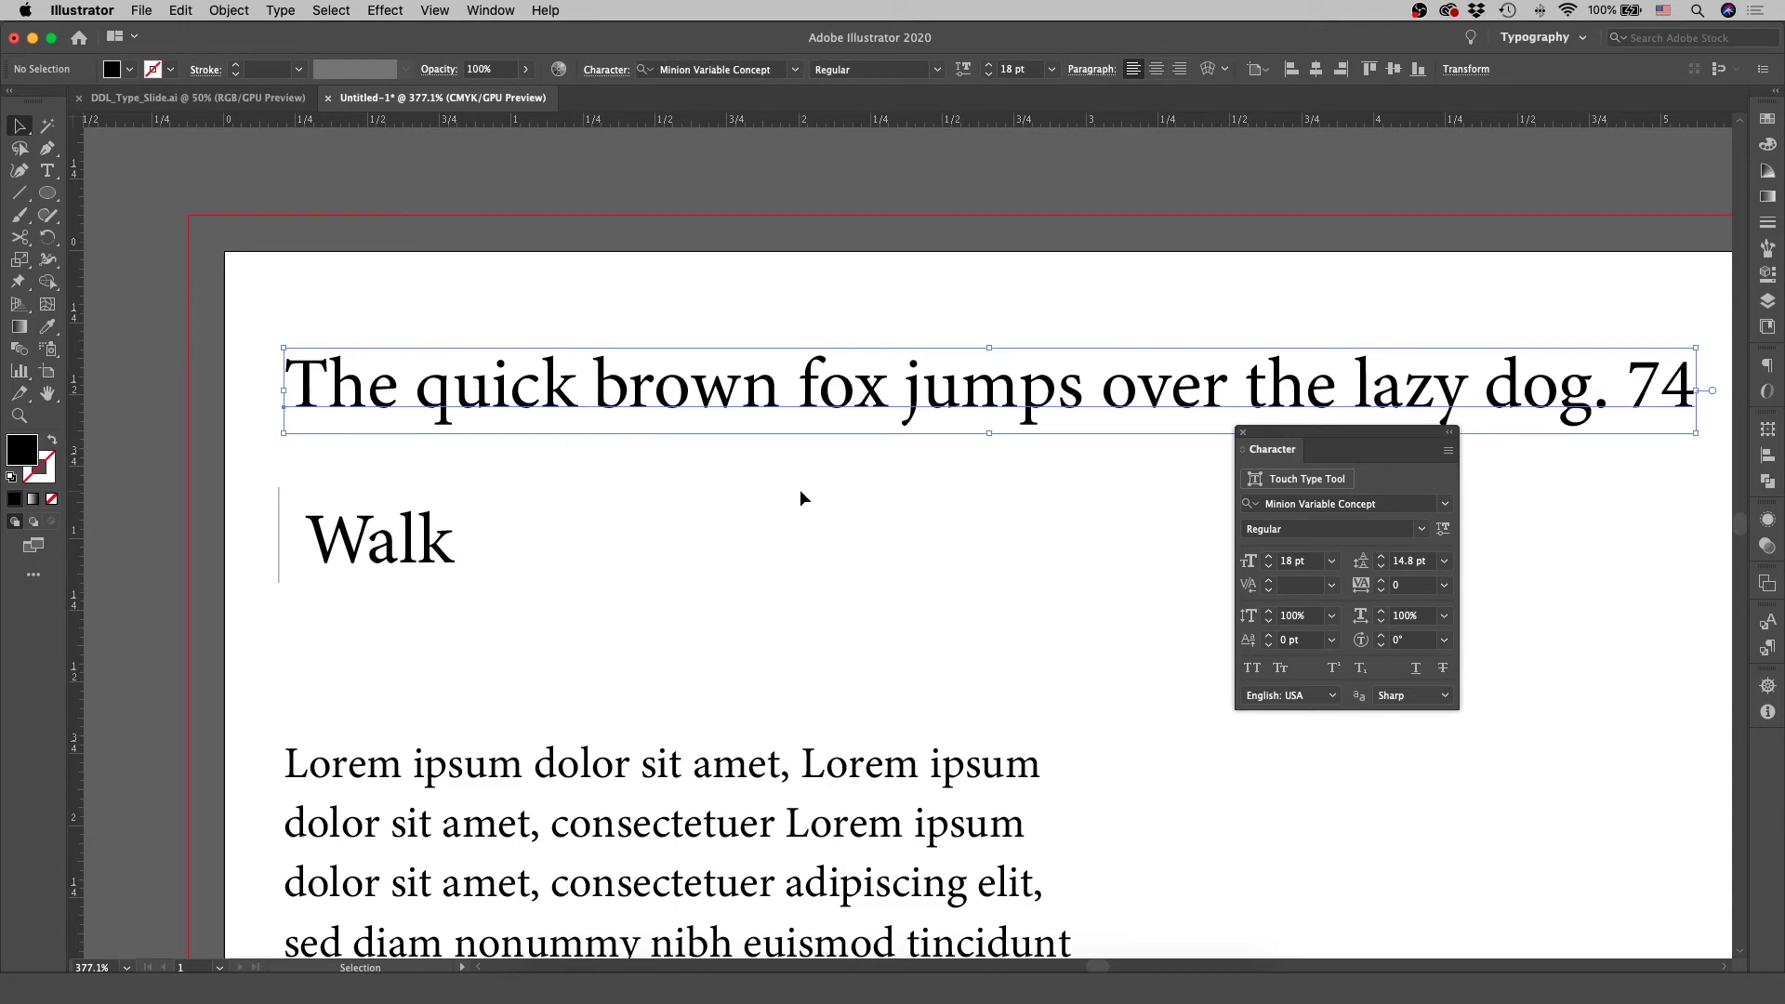
click(287, 421)
shift+click(1193, 426)
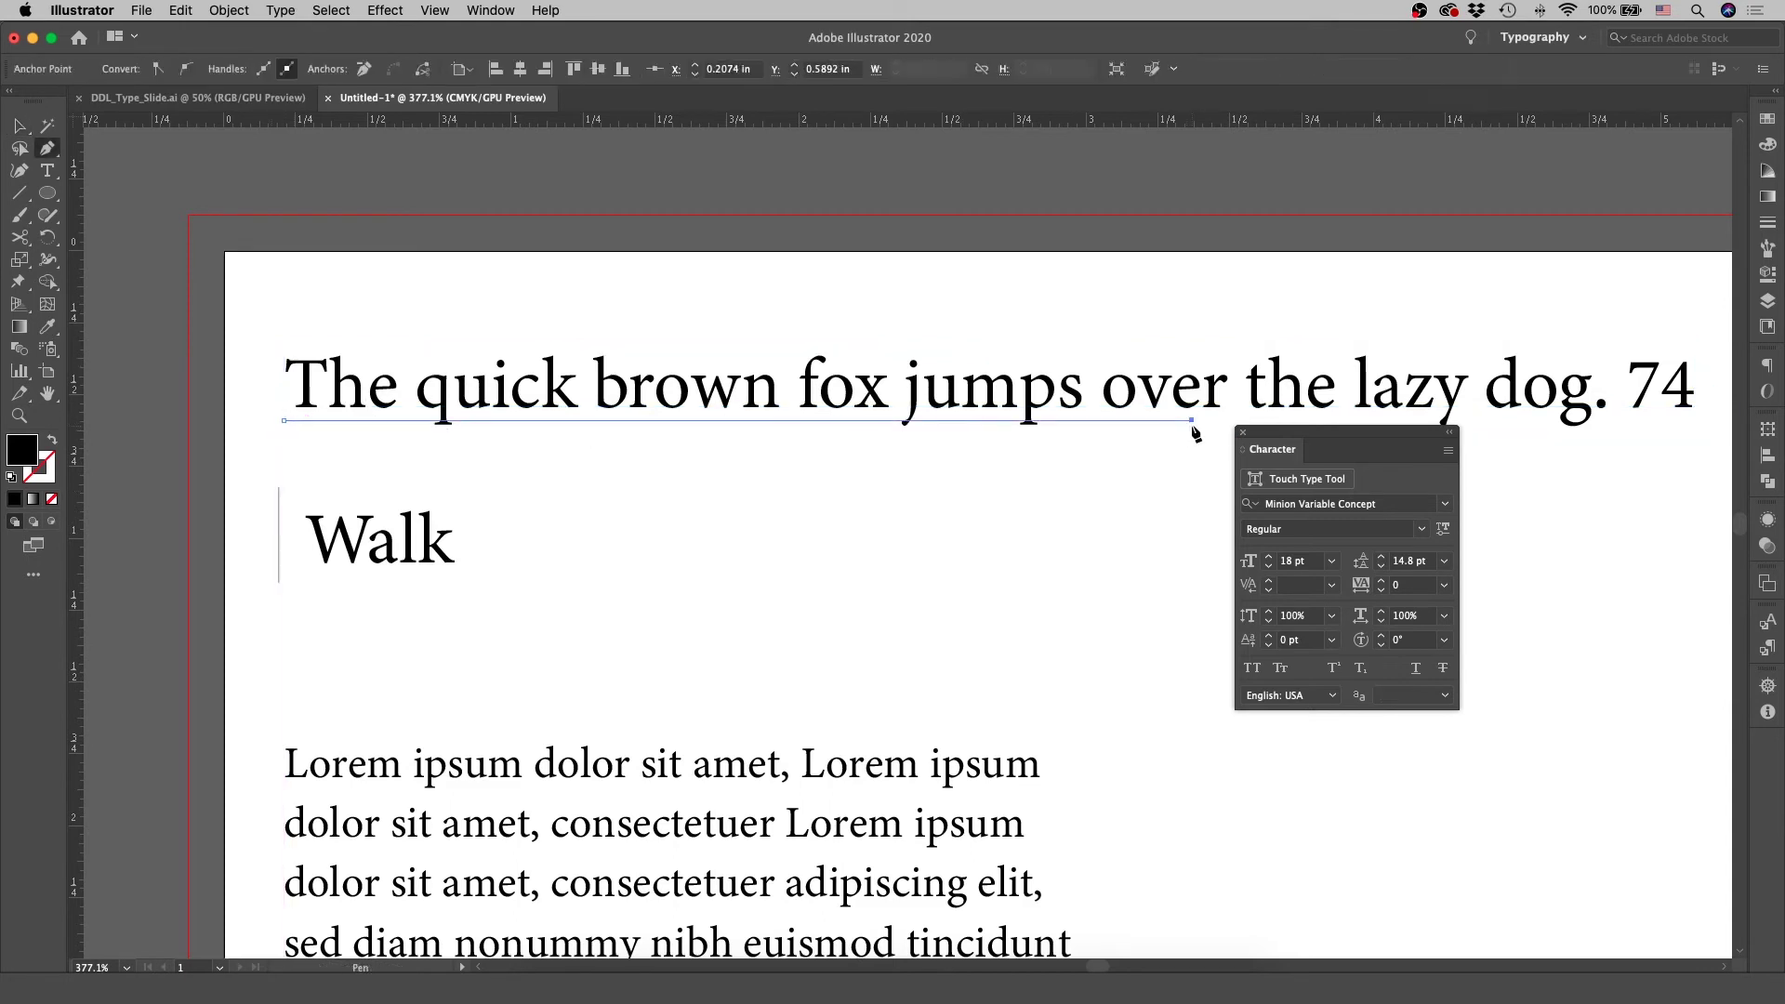
key(shift+x)
key(v)
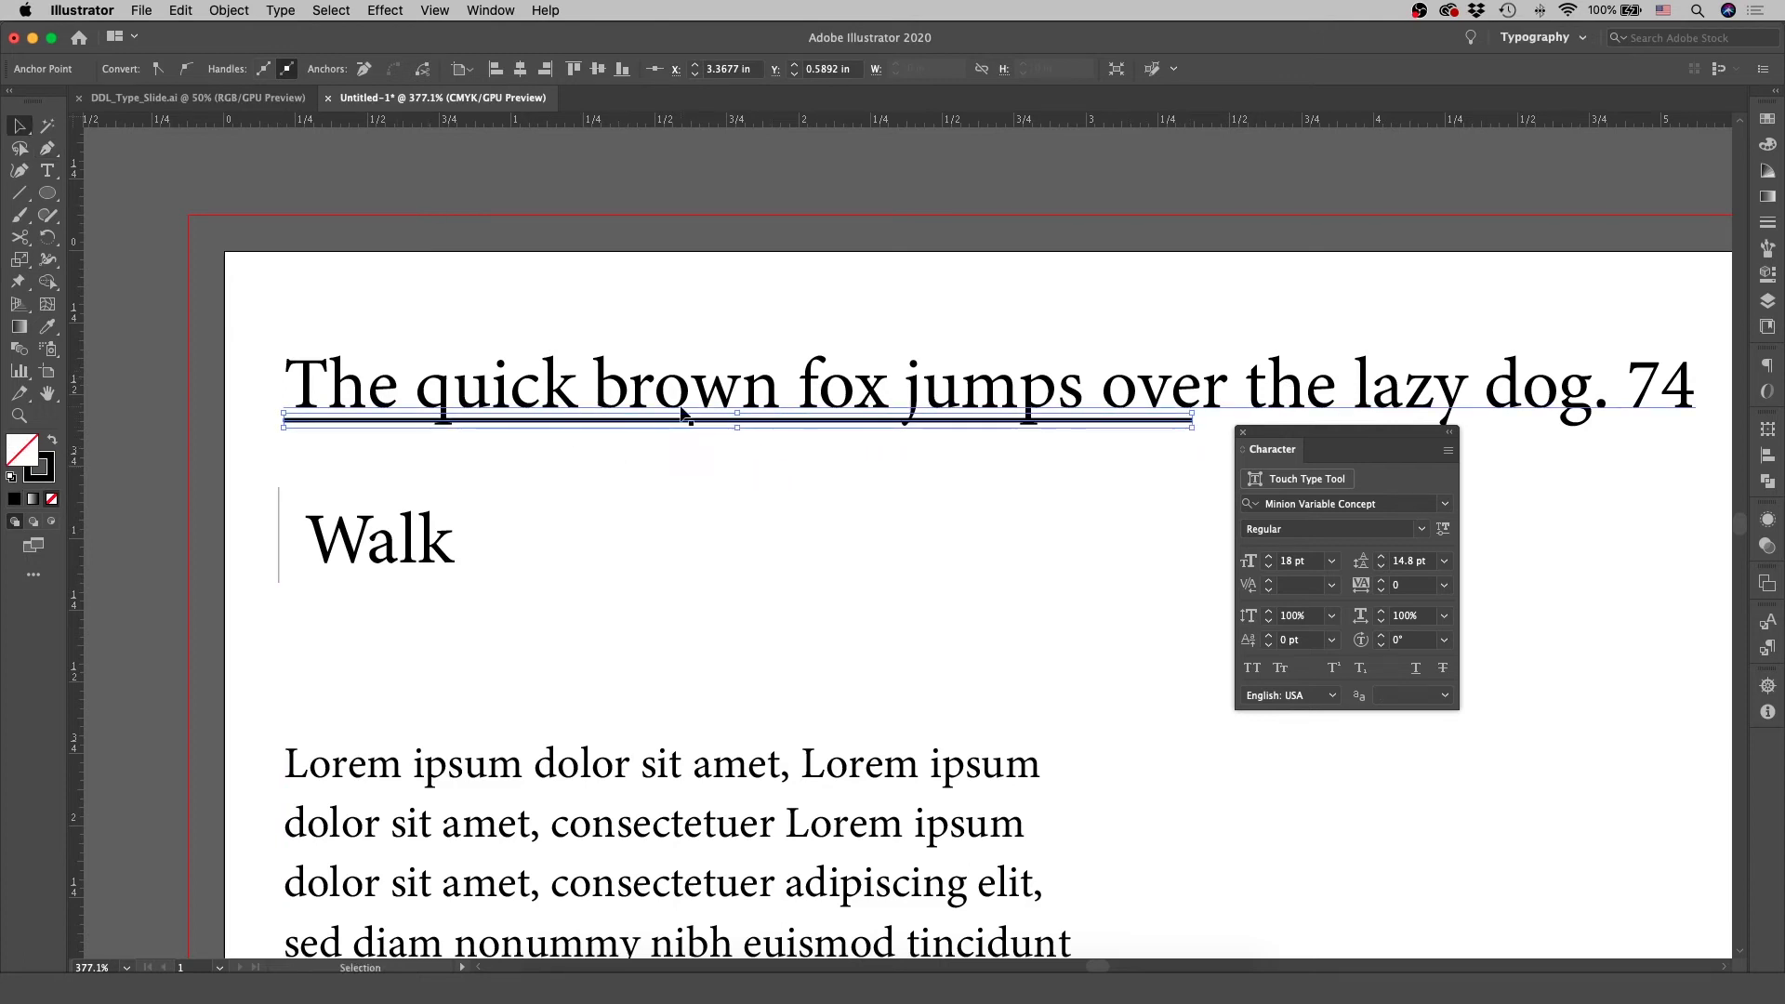
Set the stroke weight of the line beneath the sentence to 0.25 pt
click(654, 419)
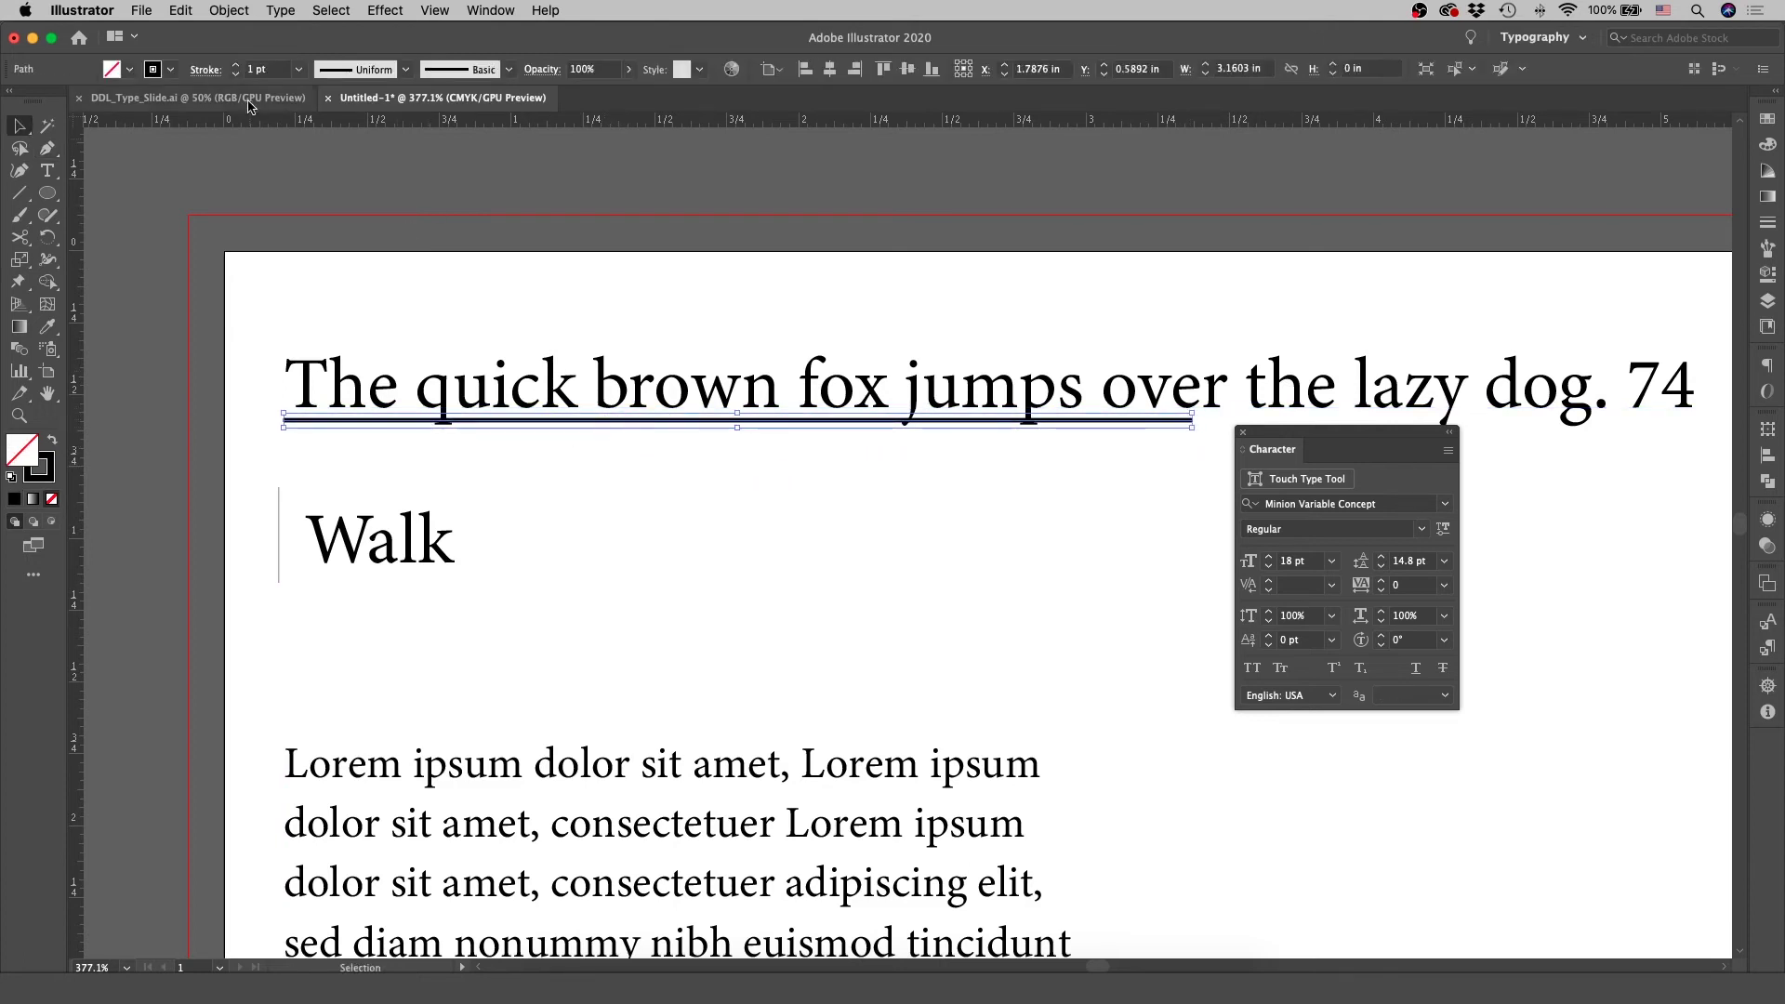
click(236, 74)
click(237, 75)
click(236, 74)
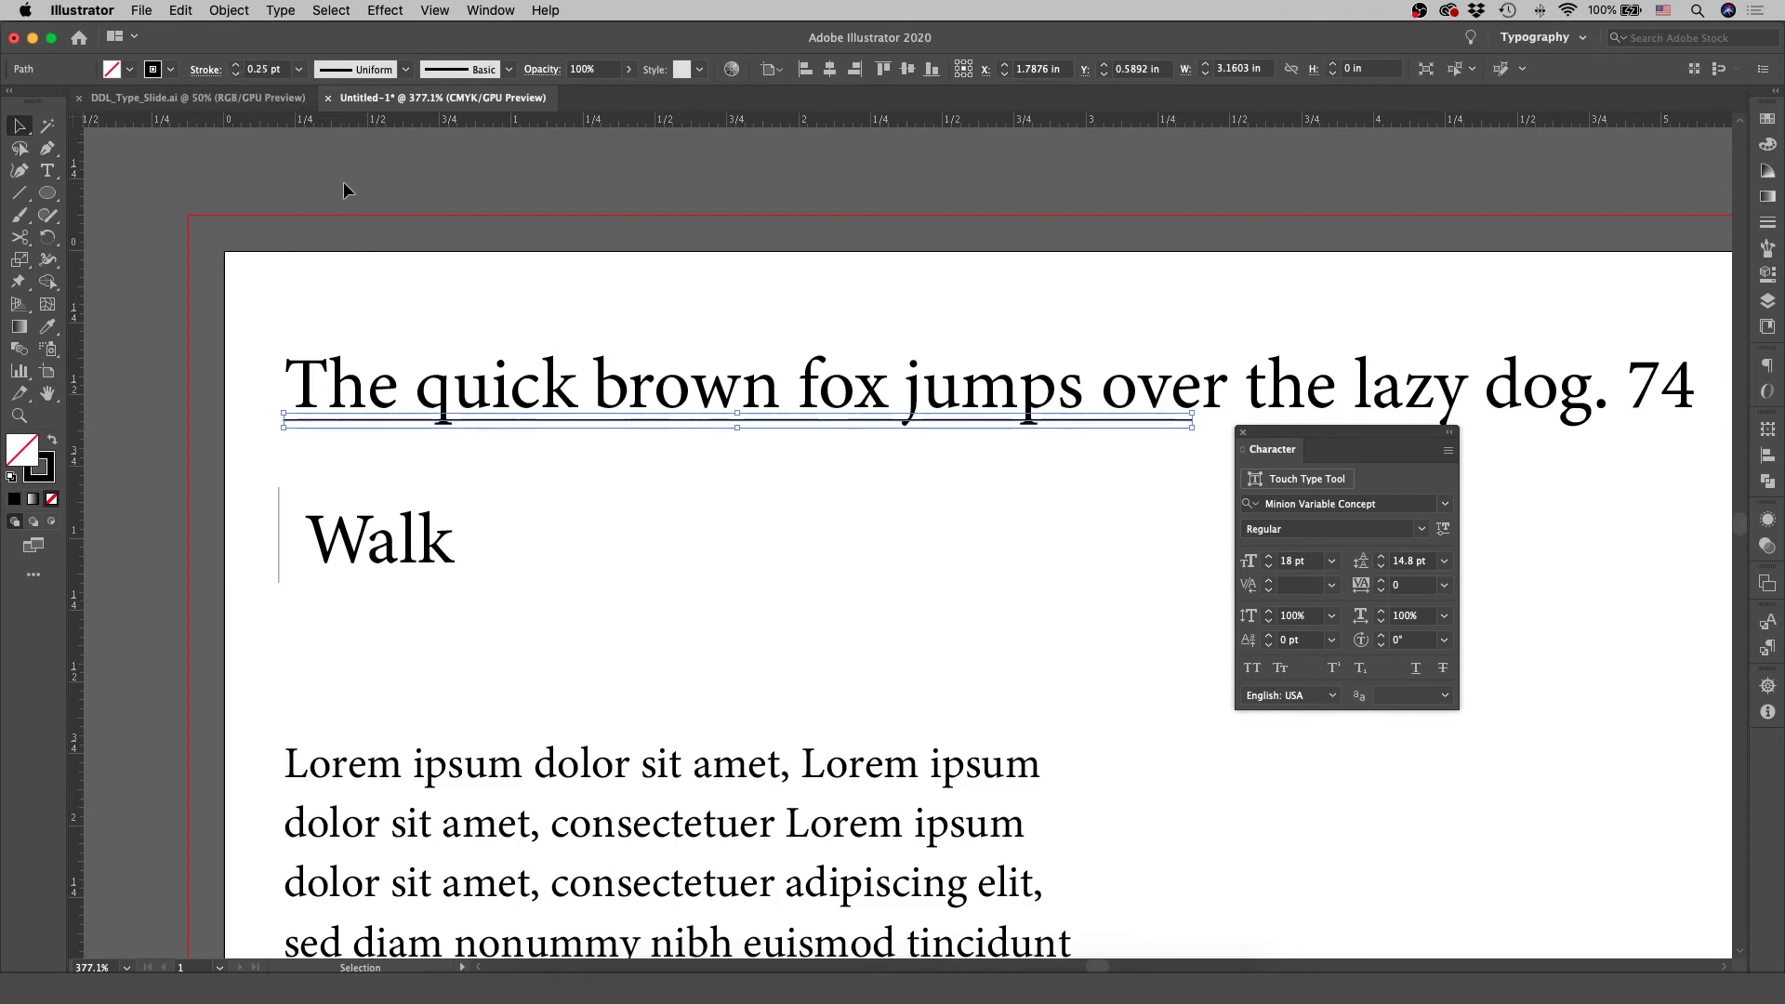
Nudge the thin line vertically until it sits slightly closer beneath the sentence, and deselect it
click(712, 476)
click(688, 420)
key(Down)
key(Down)
key(Down)
key(Down)
key(Up)
key(Up)
key(Up)
click(713, 520)
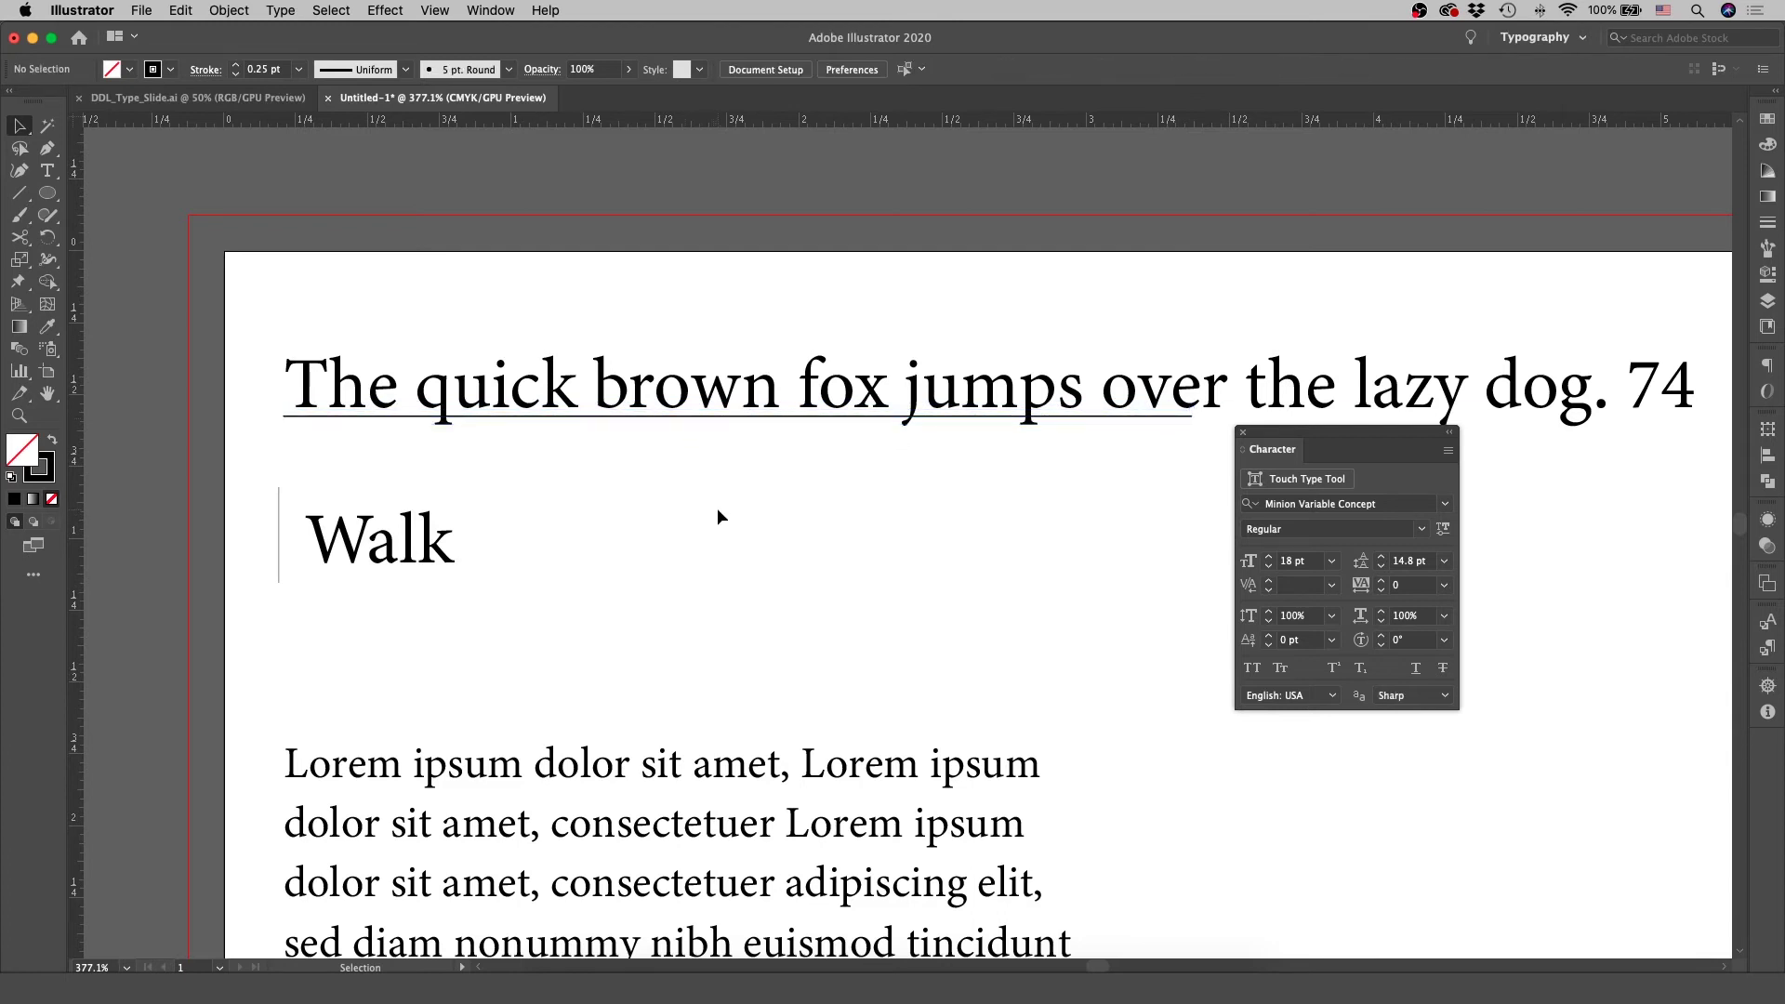
Select the Lorem ipsum text block, and group the Paragraph panel with the floating Character panel
scroll(711, 517, down, 5)
click(749, 451)
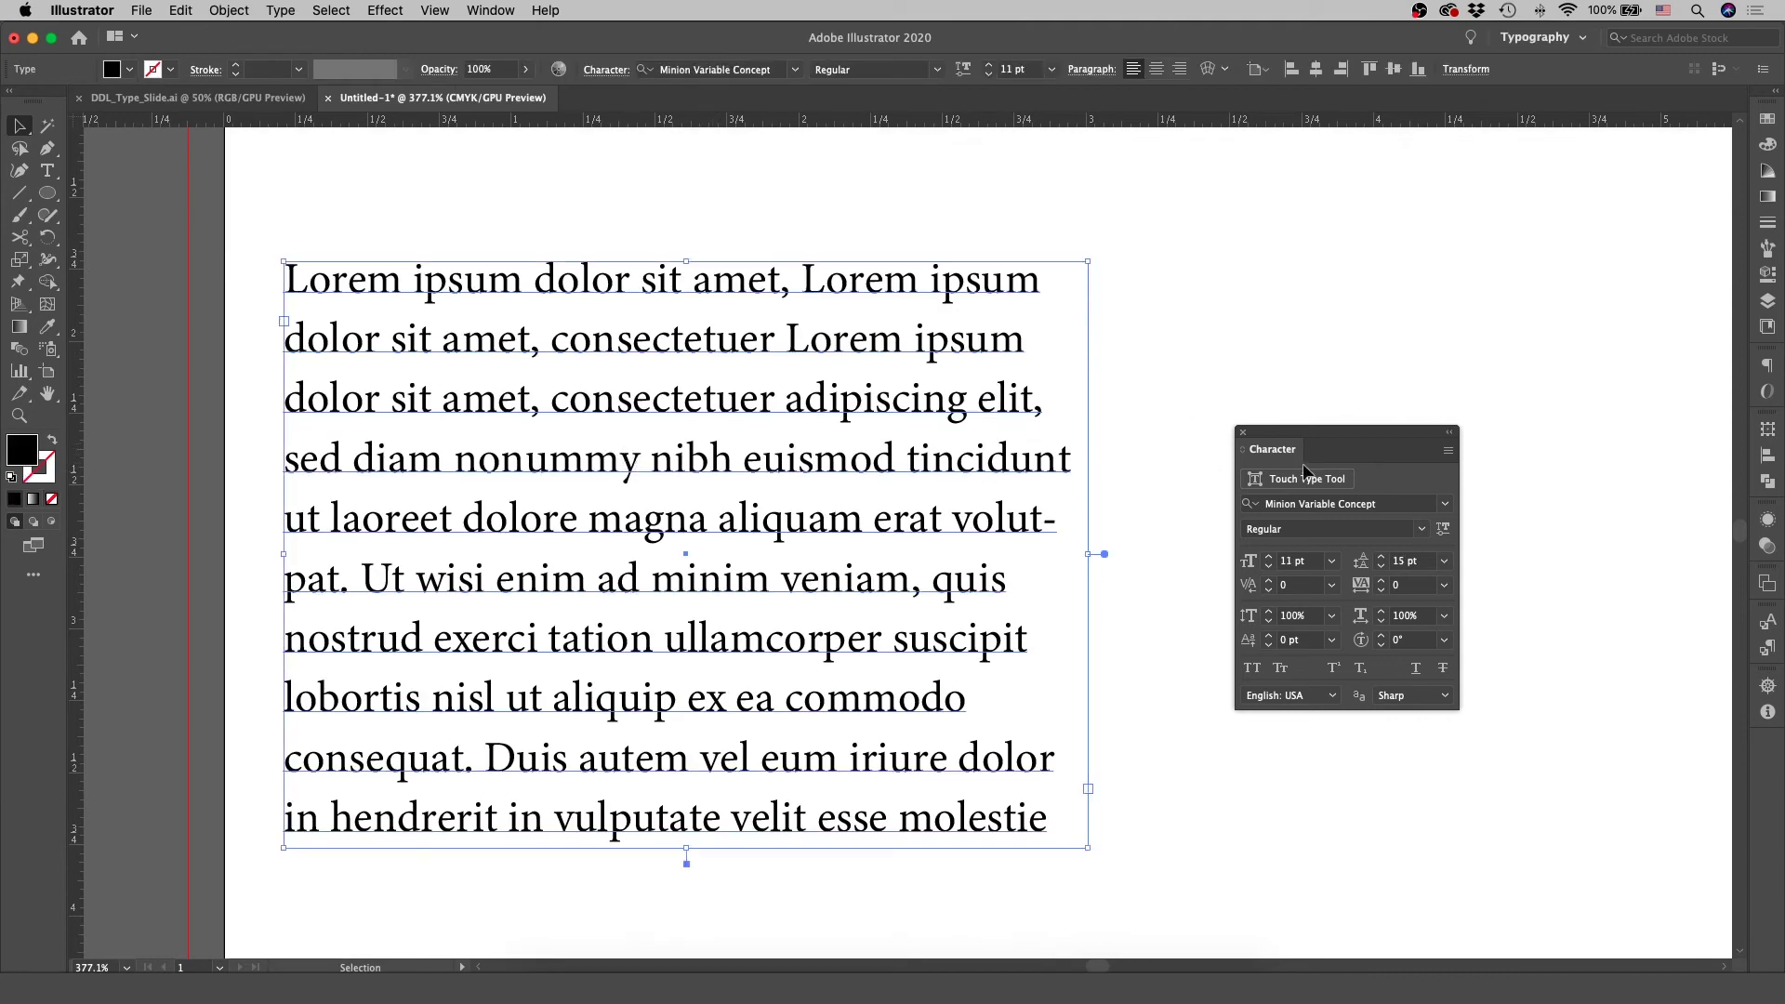
scroll(829, 343, right, 3)
scroll(828, 342, down, 1)
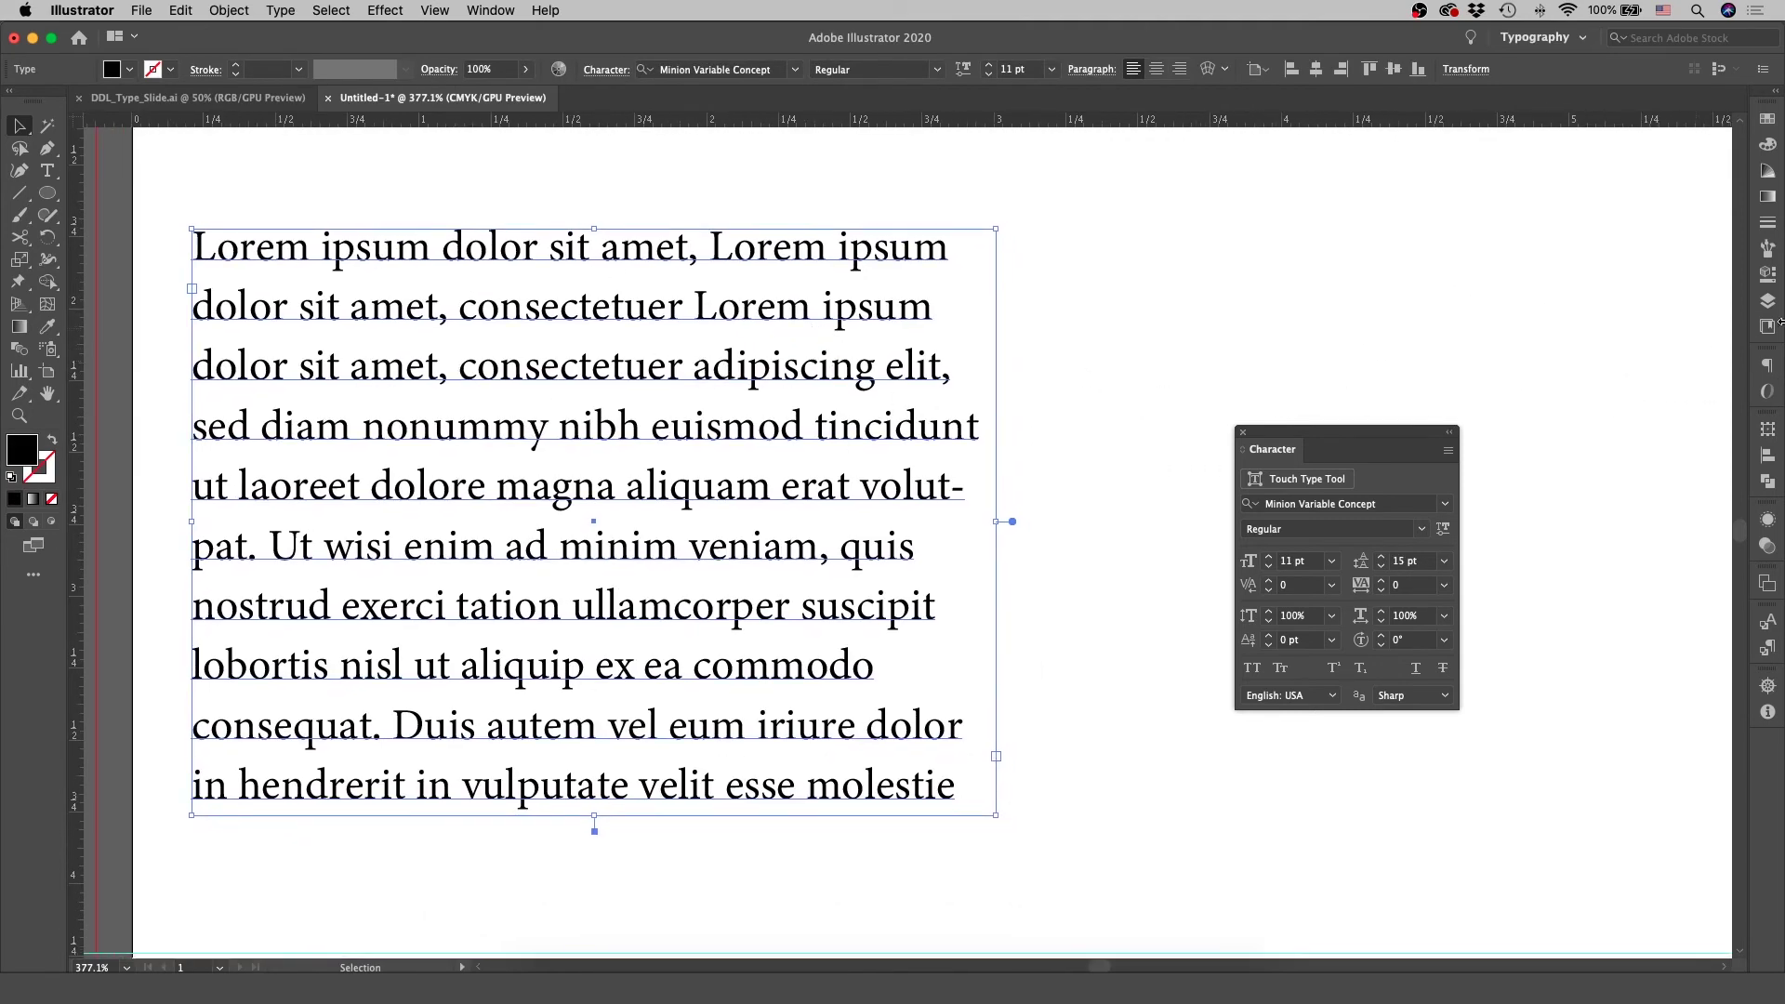
drag(1766, 372, 1395, 458)
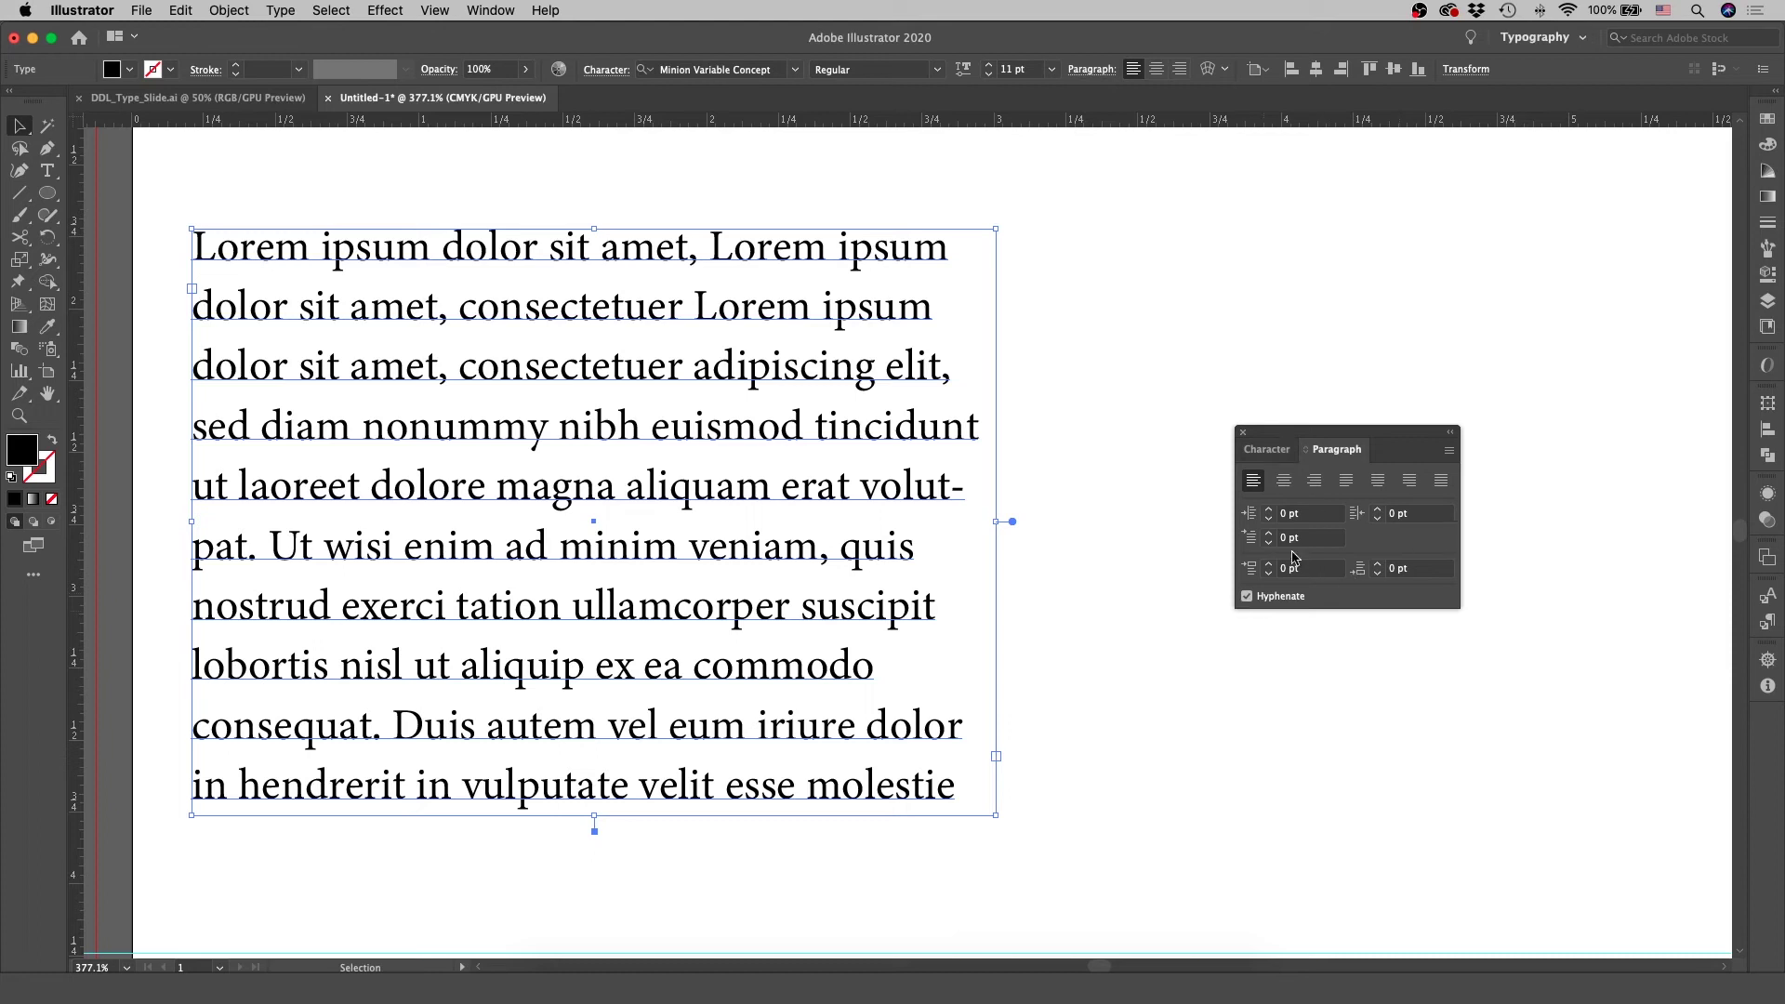
Select the first four lines of the Lorem ipsum paragraph and set its left indent to 27 pt
double_click(445, 400)
click(239, 249)
drag(197, 248, 1013, 433)
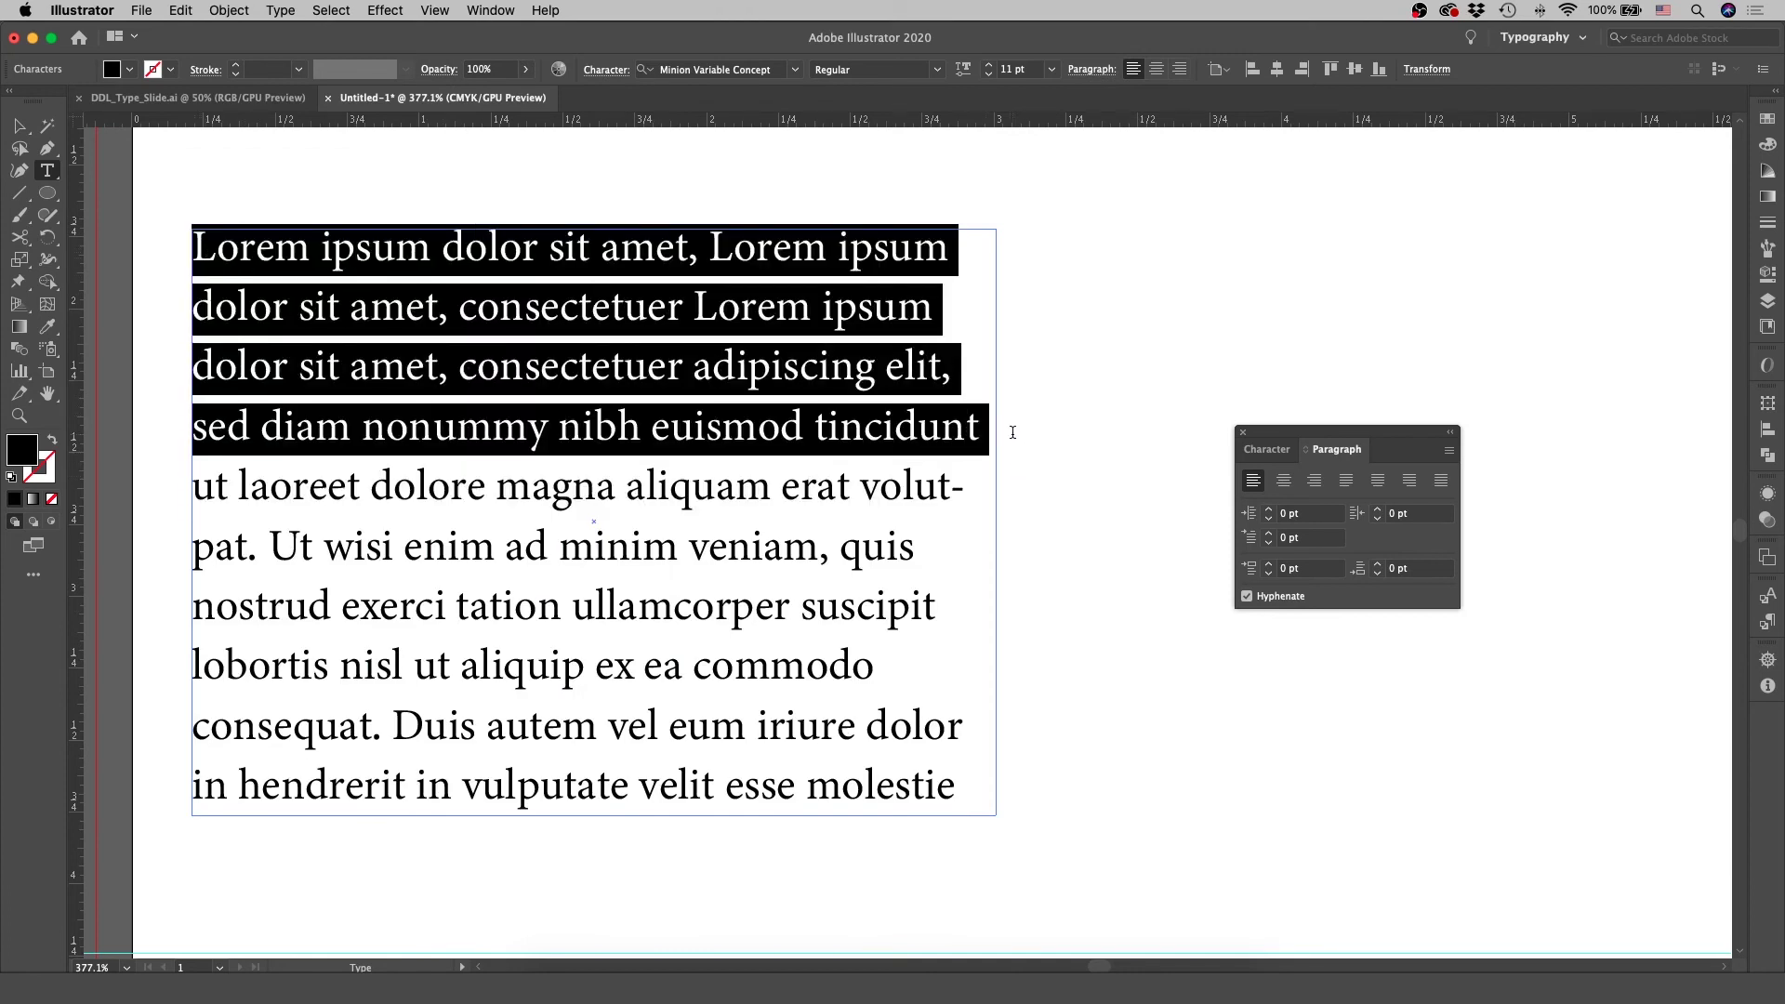
click(1271, 513)
click(1270, 512)
click(1271, 512)
click(1270, 513)
click(1270, 513)
click(1270, 513)
click(1270, 513)
click(1270, 512)
click(1270, 513)
click(1270, 512)
click(1270, 512)
click(1270, 512)
click(1270, 513)
click(1270, 513)
click(1271, 513)
click(1270, 513)
click(1270, 512)
click(1270, 513)
click(1270, 512)
click(1270, 512)
click(1271, 513)
click(1271, 512)
click(1271, 512)
click(1270, 513)
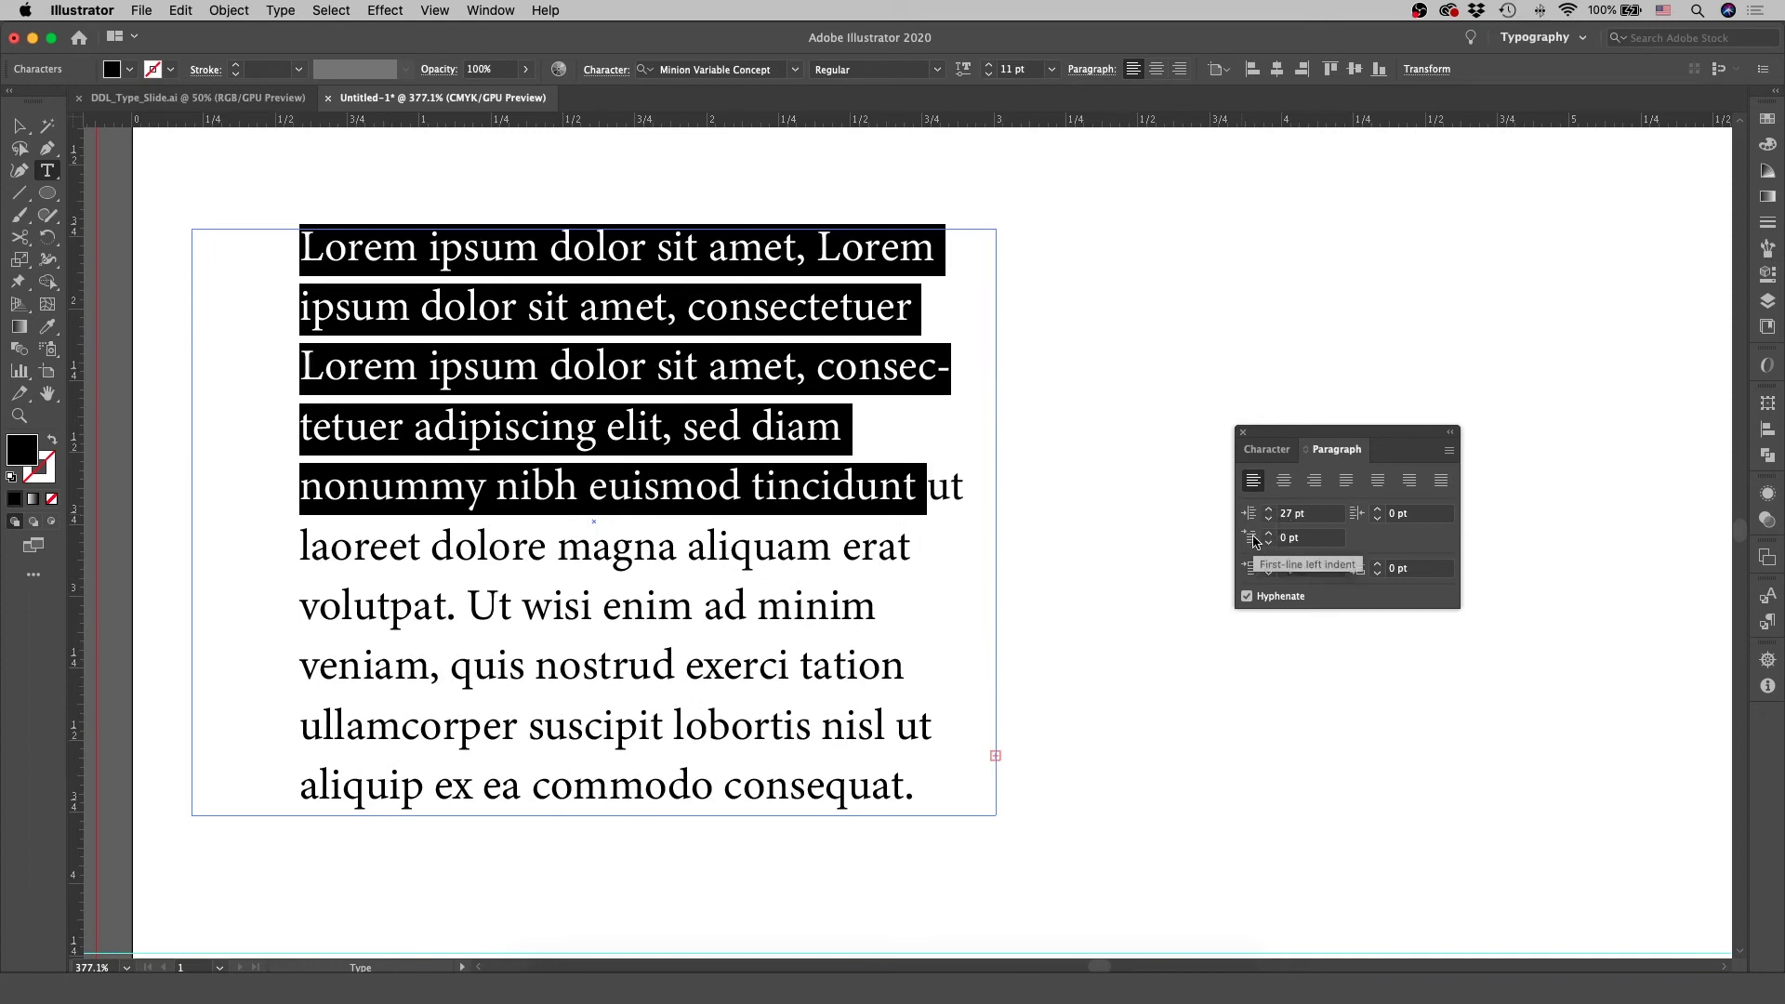
Set the Lorem ipsum paragraph's first-line left indent to -27 pt to form a hanging indent
click(1271, 546)
click(1271, 546)
click(1271, 546)
click(1270, 546)
click(1270, 546)
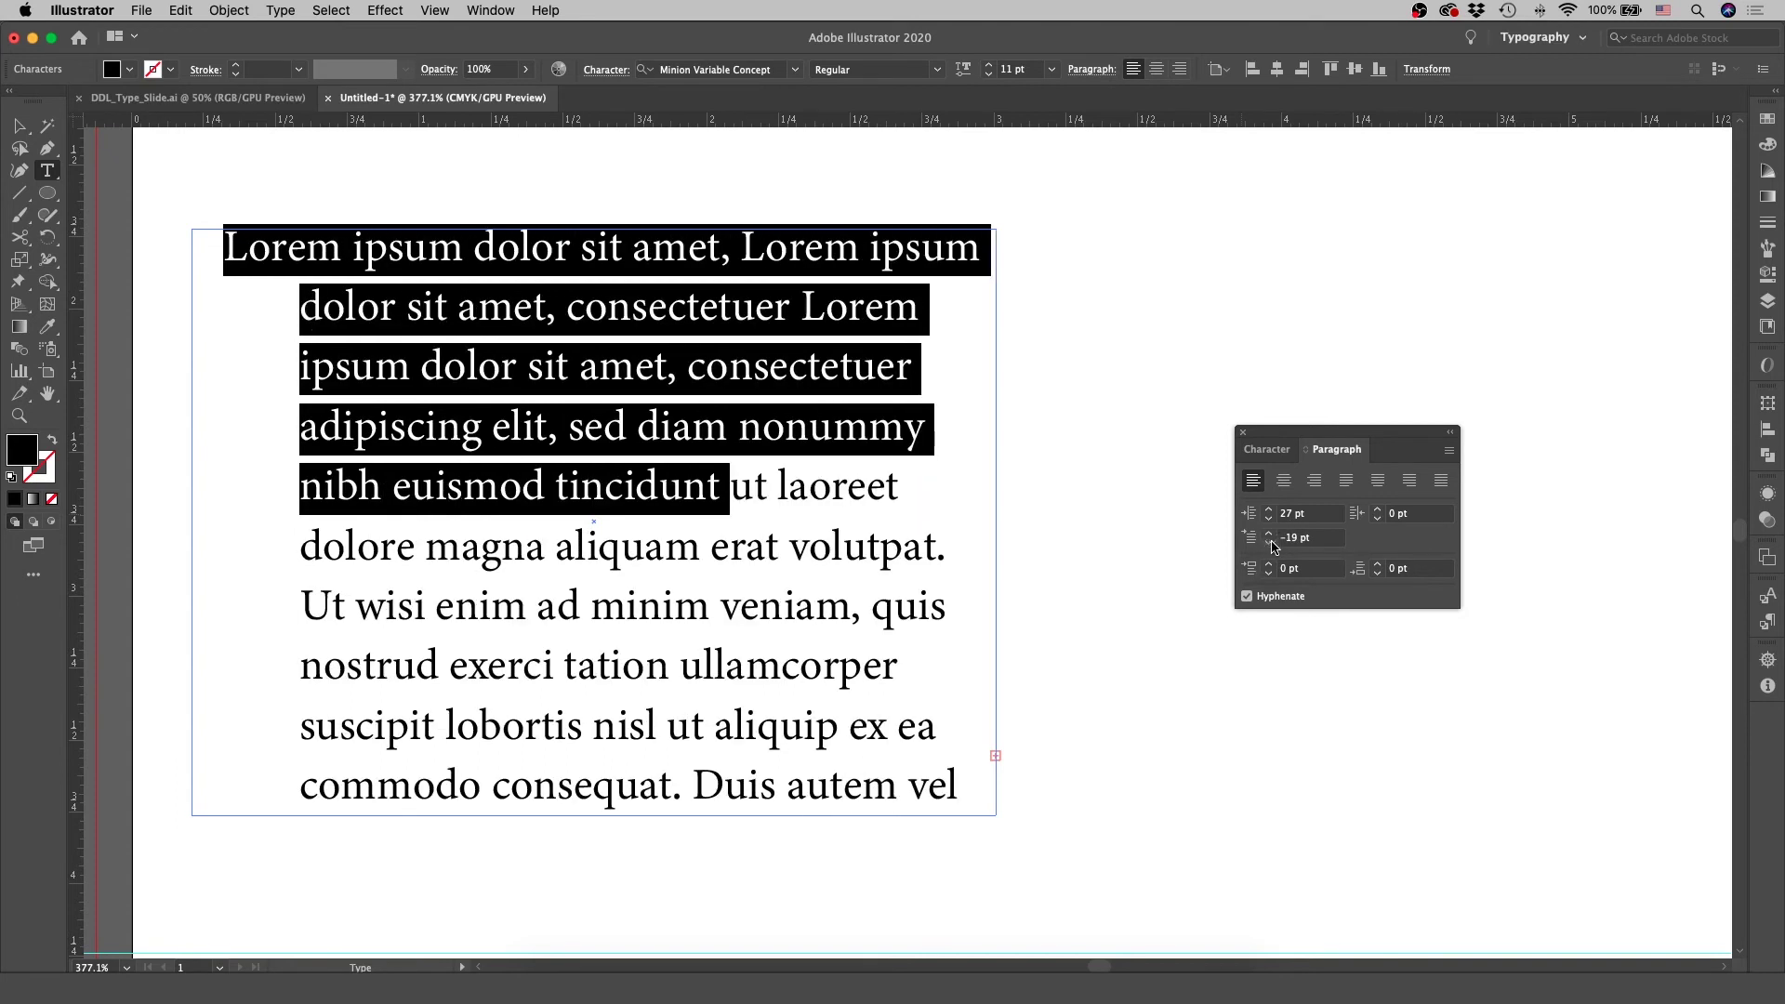
click(1270, 546)
text(27)
key(Return)
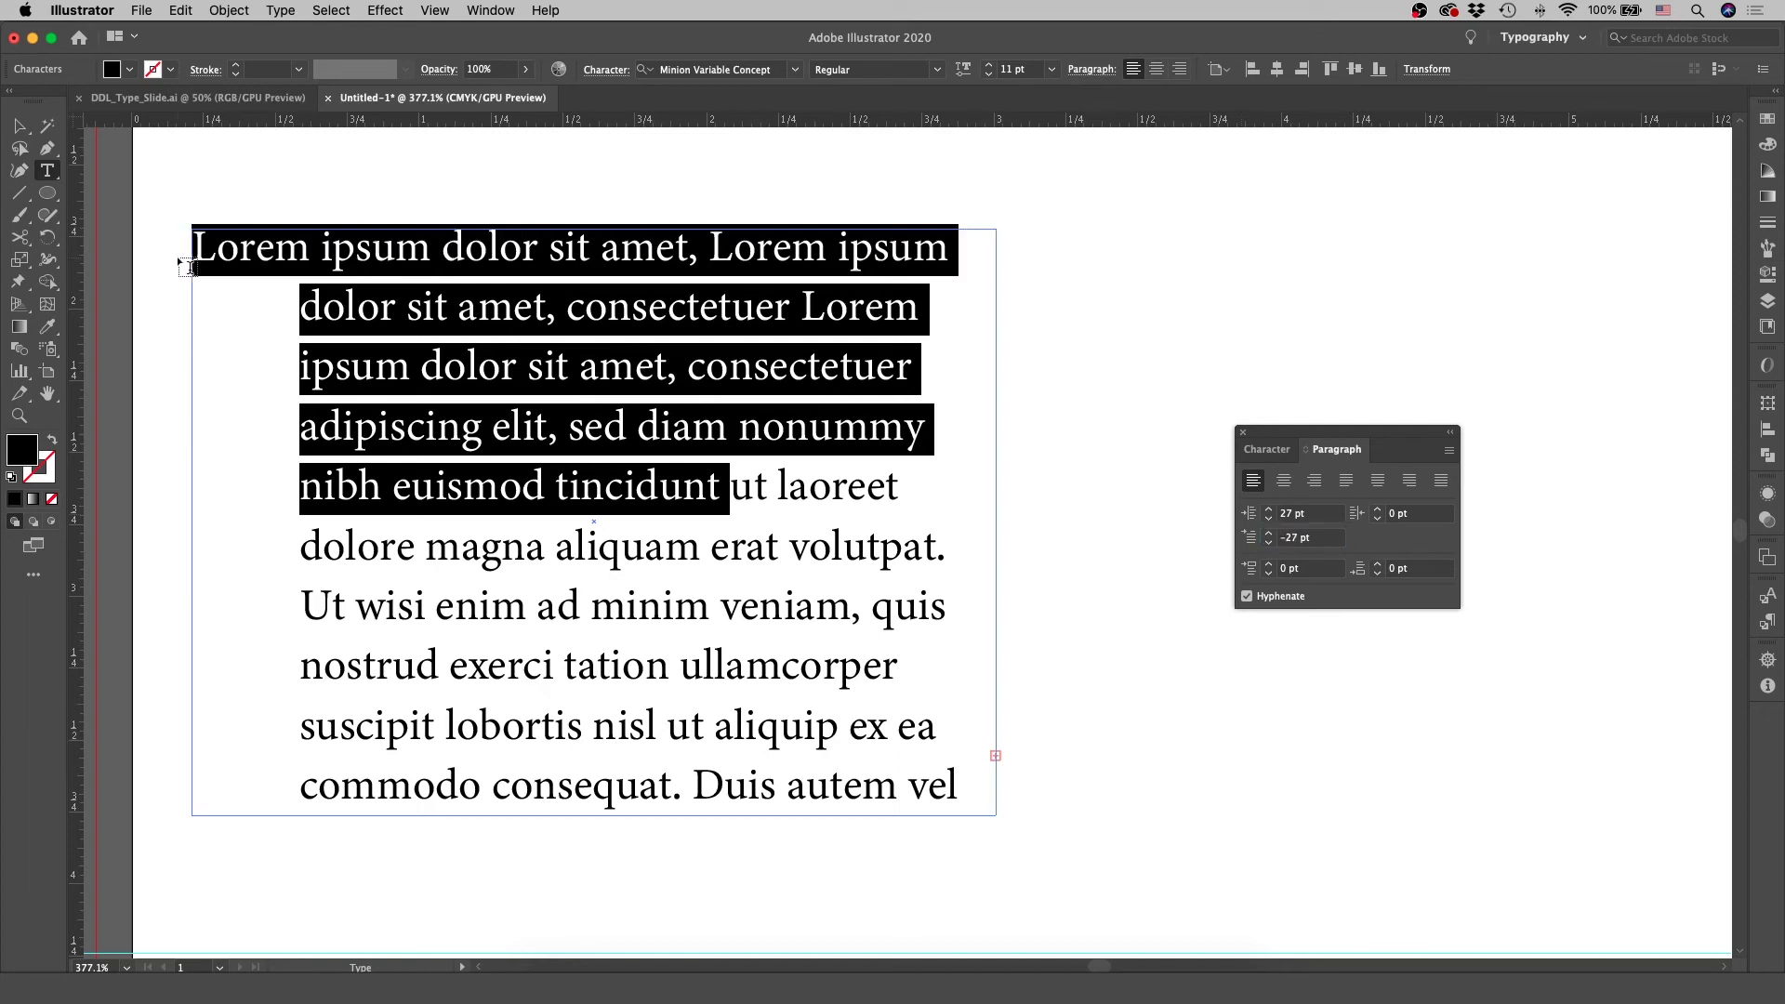
click(781, 378)
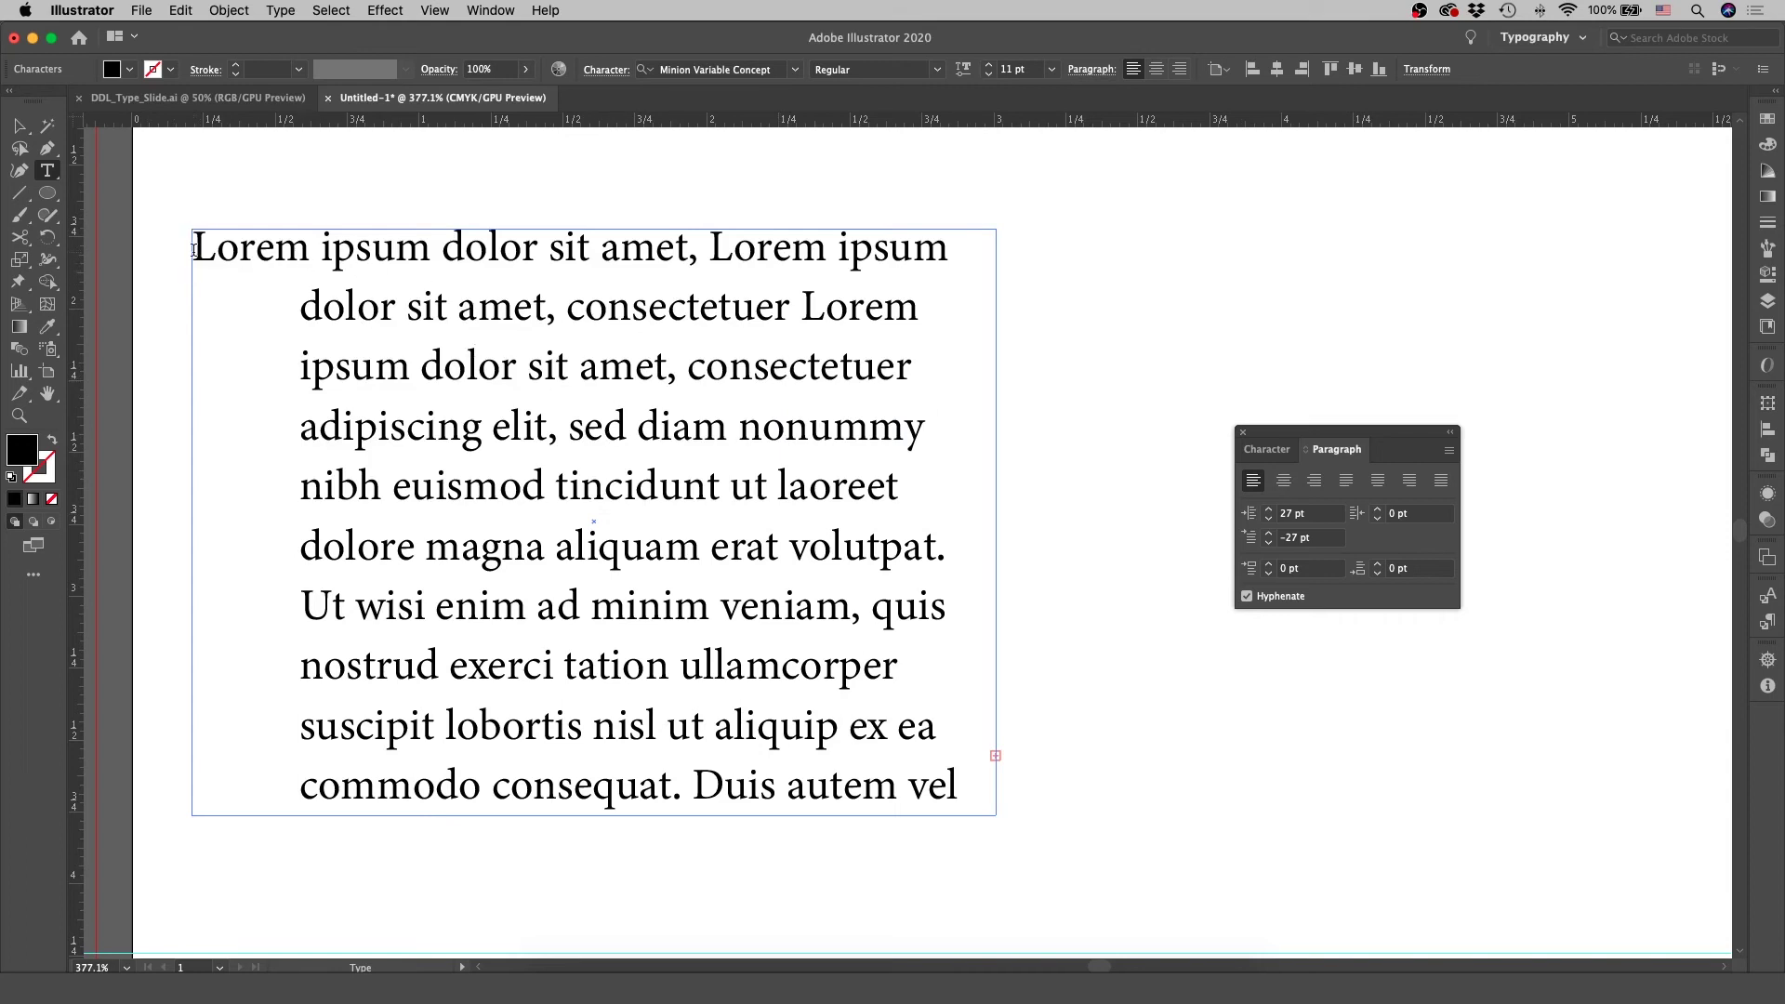
Insert a bullet symbol followed by a tab at the start of the Lorem ipsum paragraph
click(280, 10)
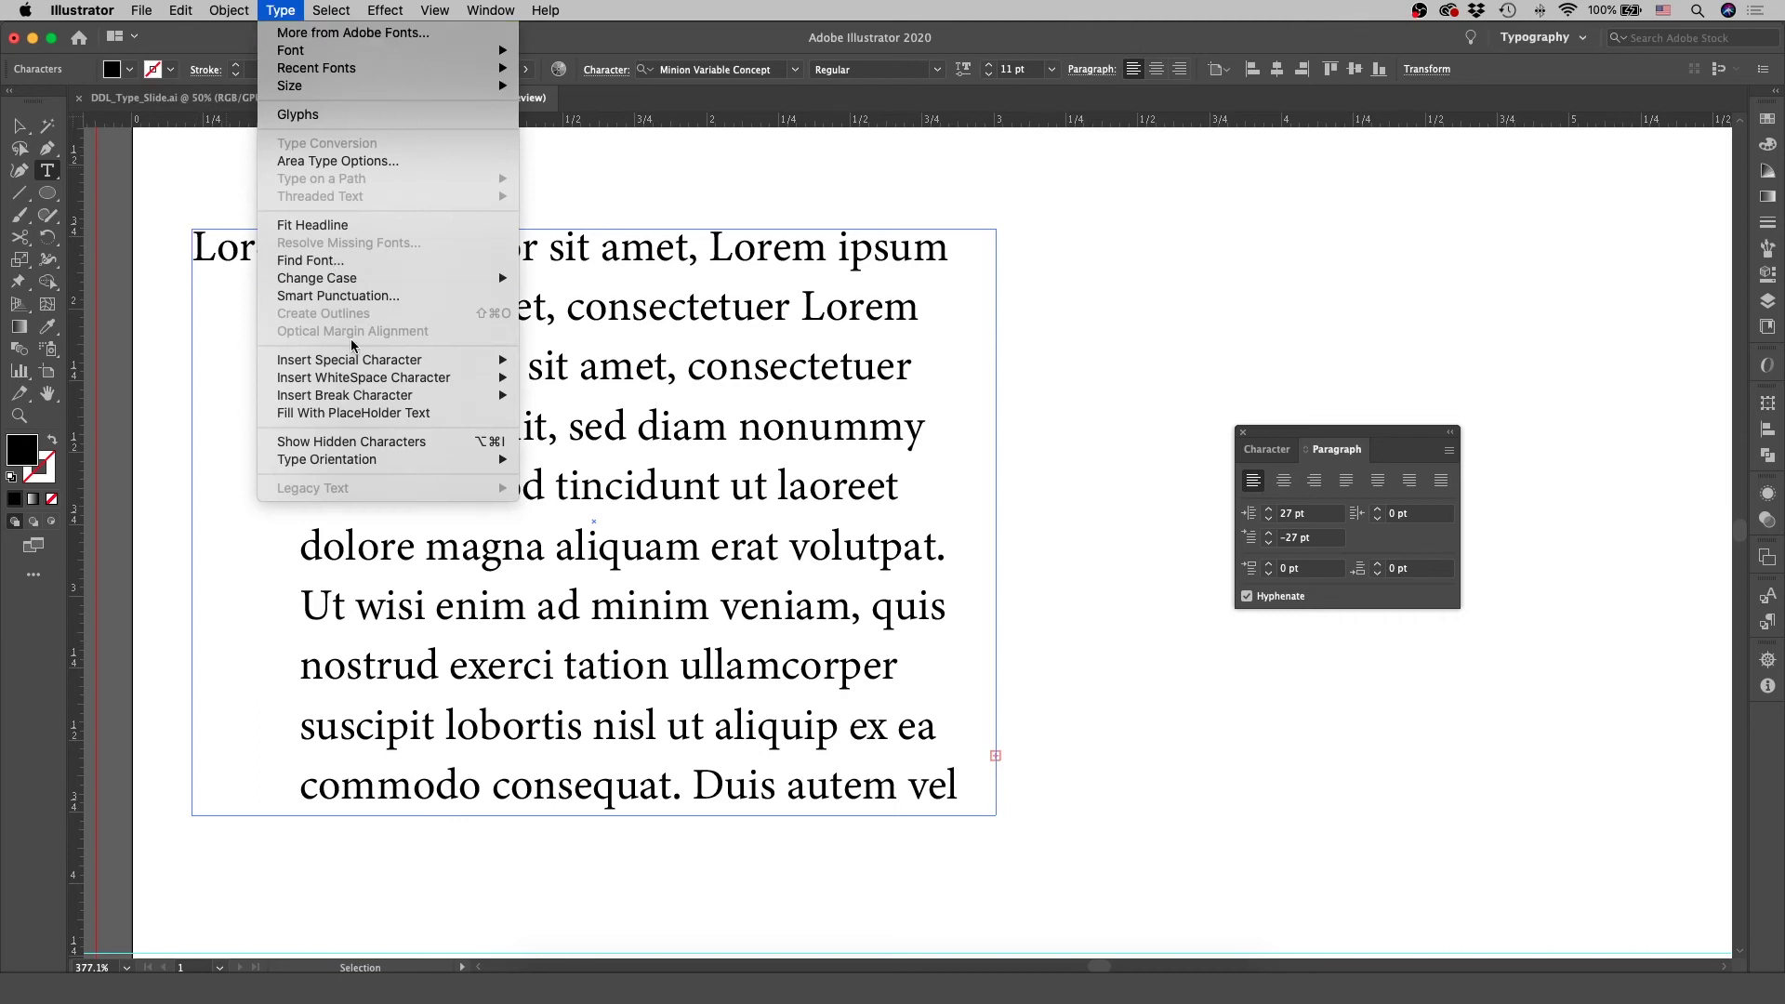
mouse_move(364, 363)
mouse_move(632, 365)
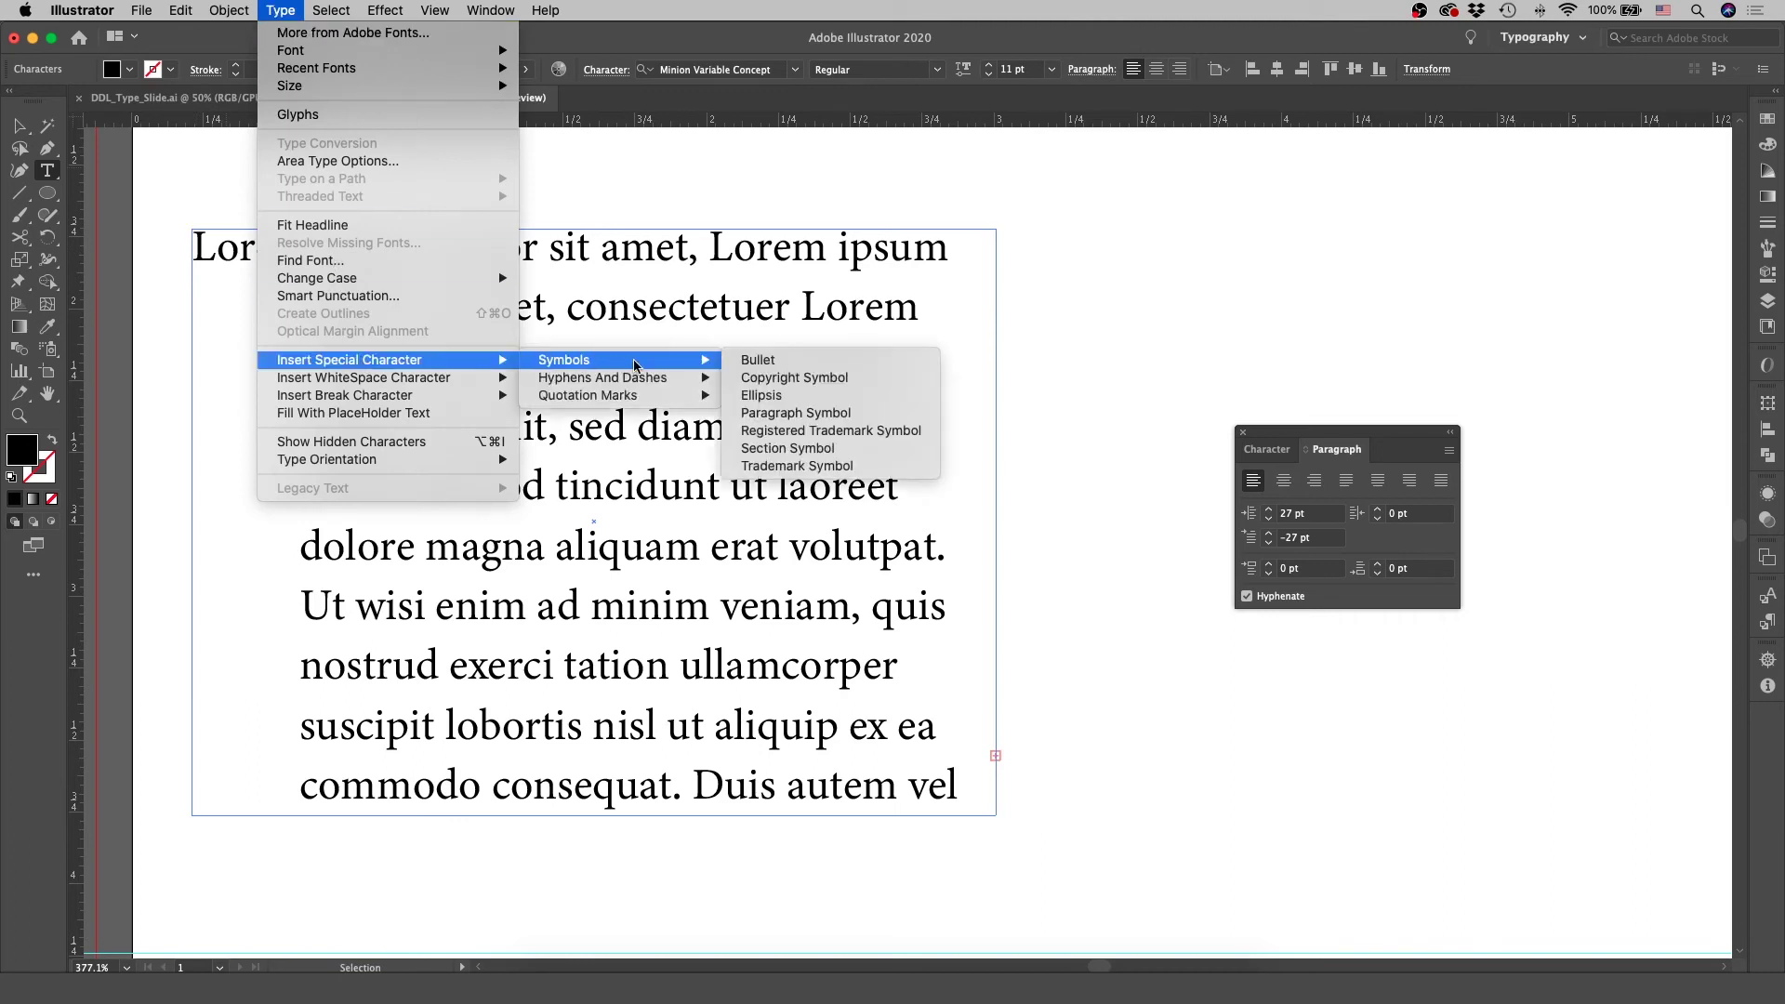
click(801, 371)
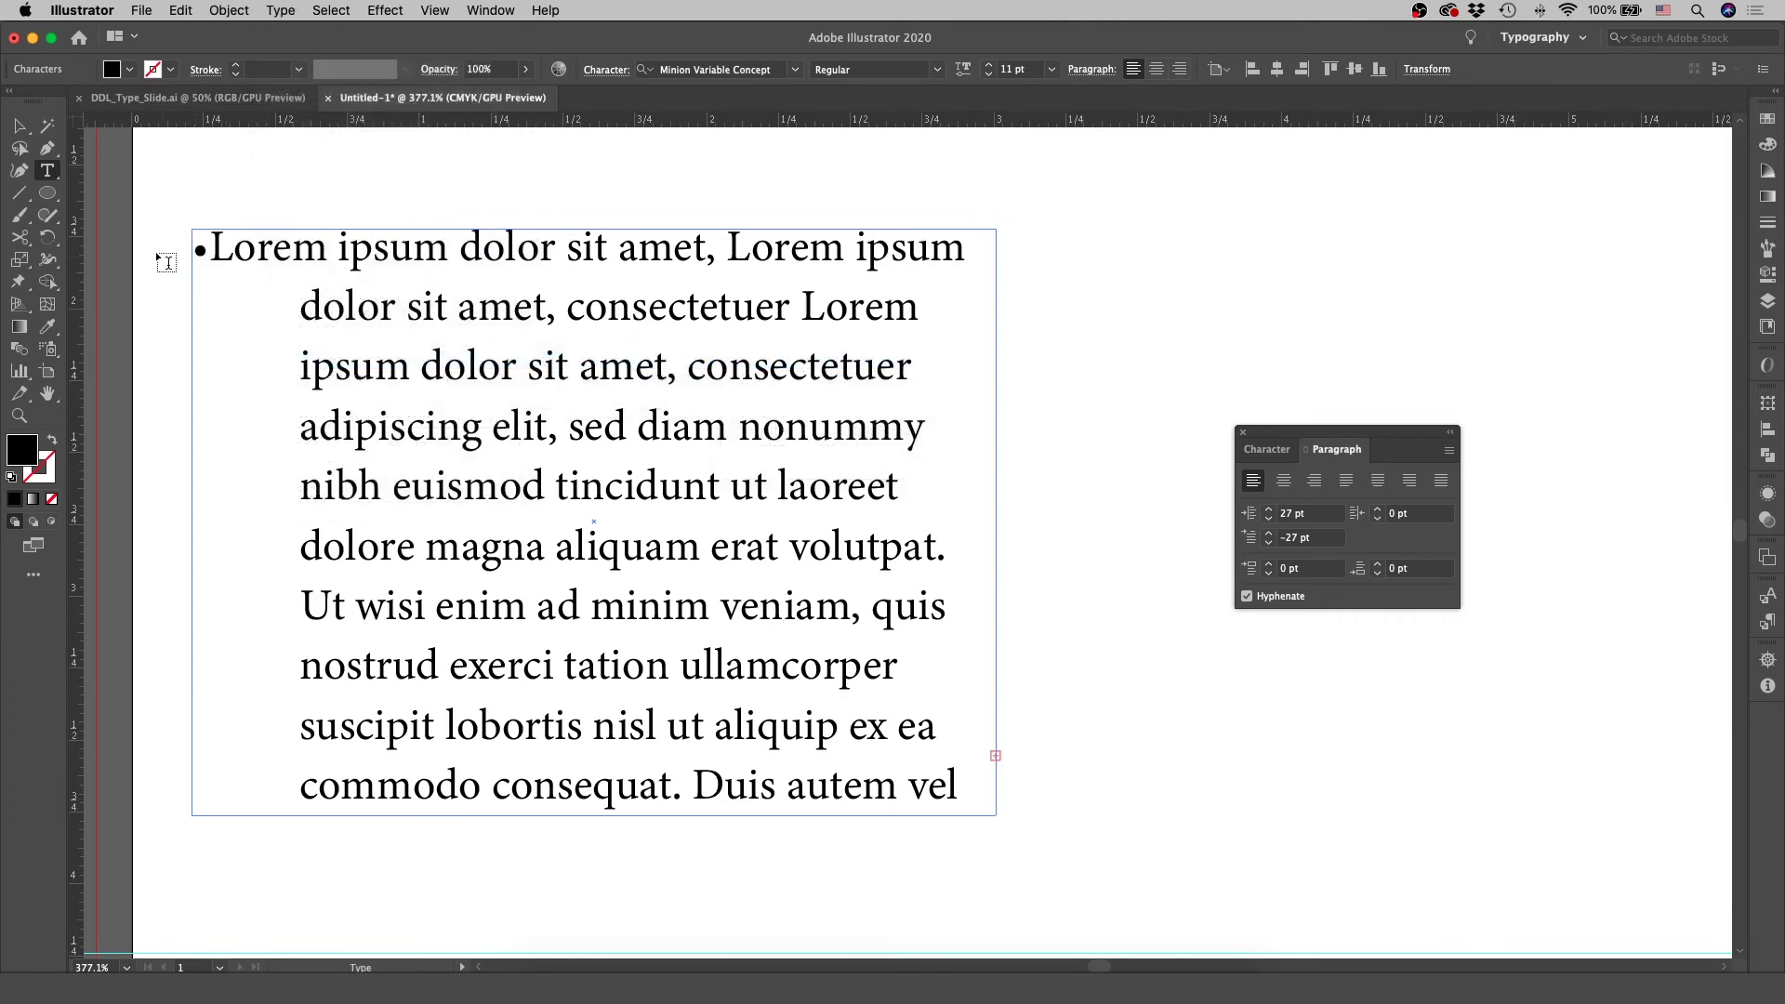
key(Tab)
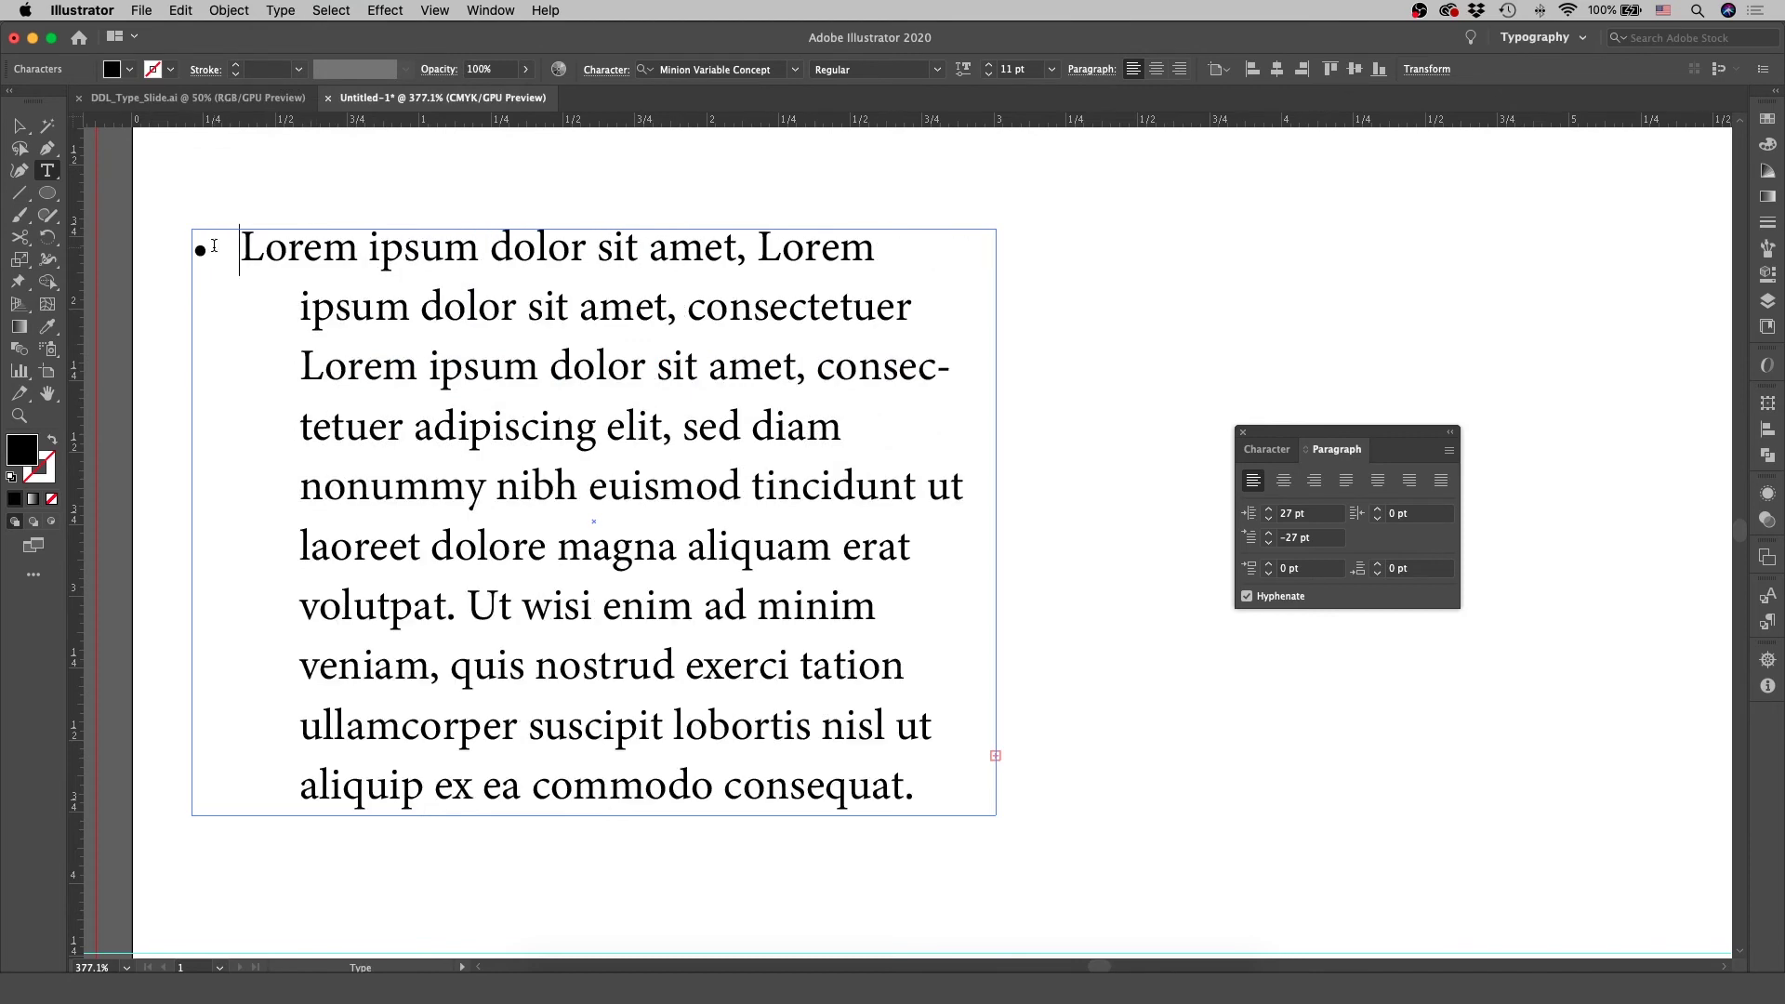
Set the bulleted paragraph's left indent to 14 pt and first-line indent to -14 pt, and undo the bullet and all indent changes
click(1280, 515)
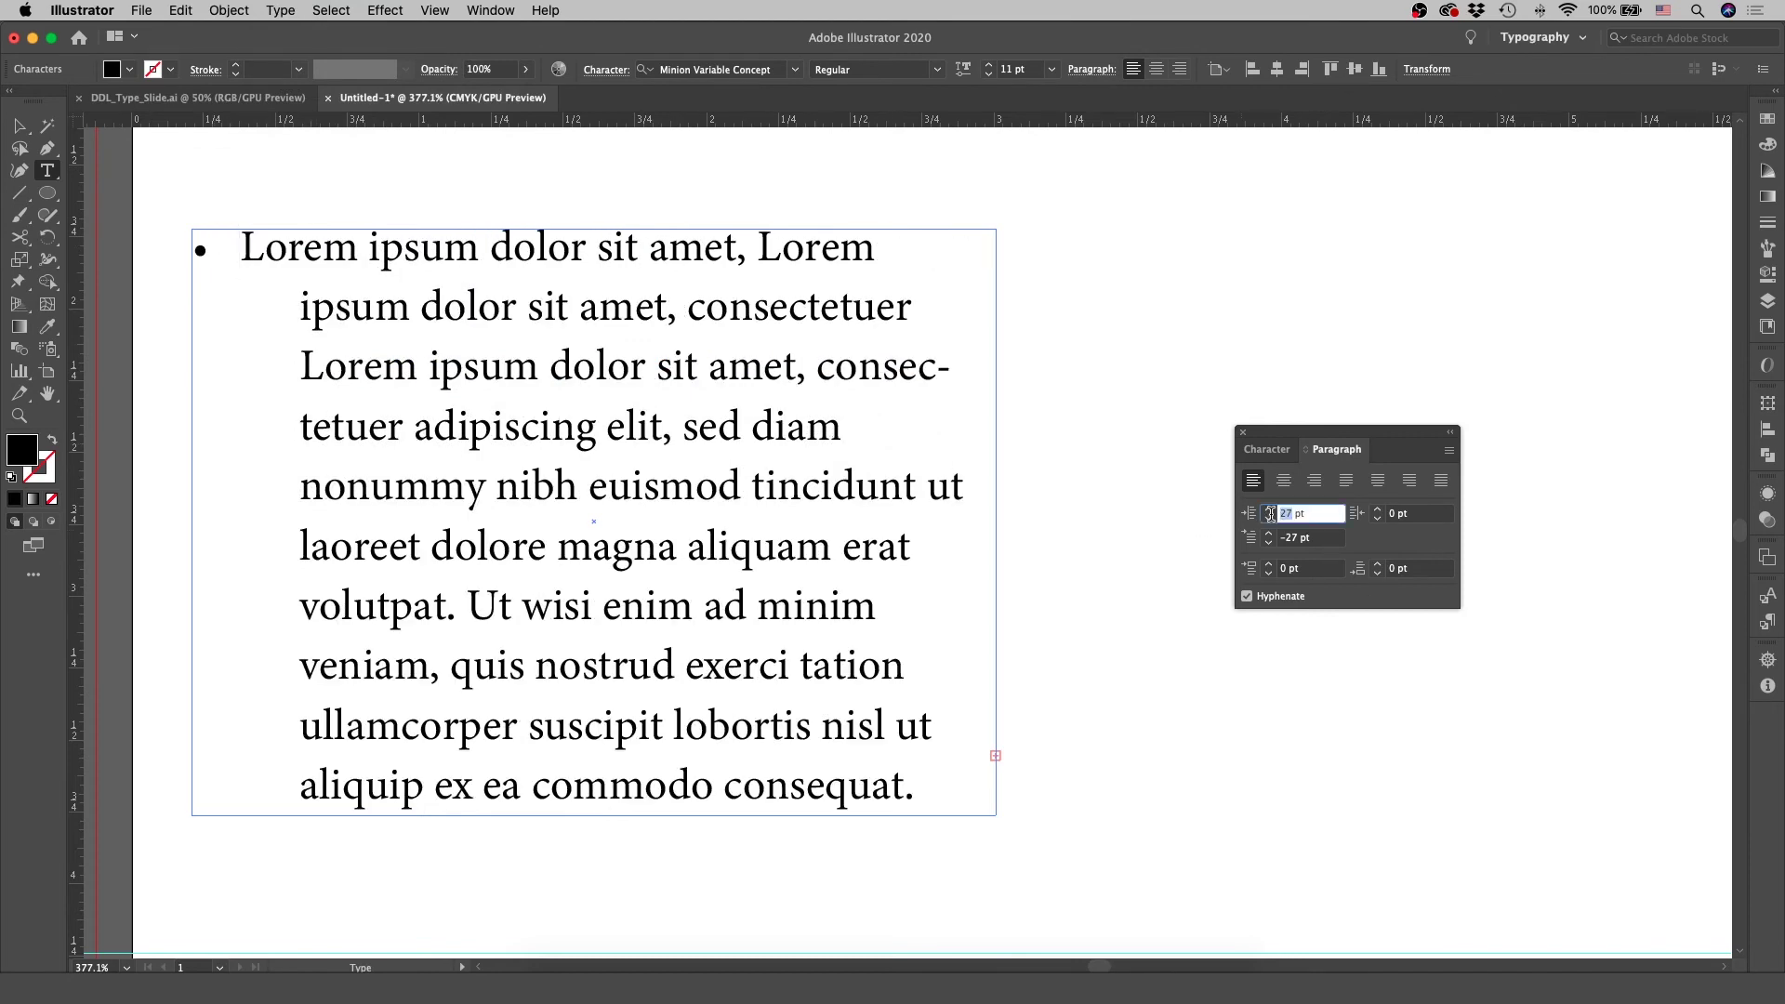
click(1287, 537)
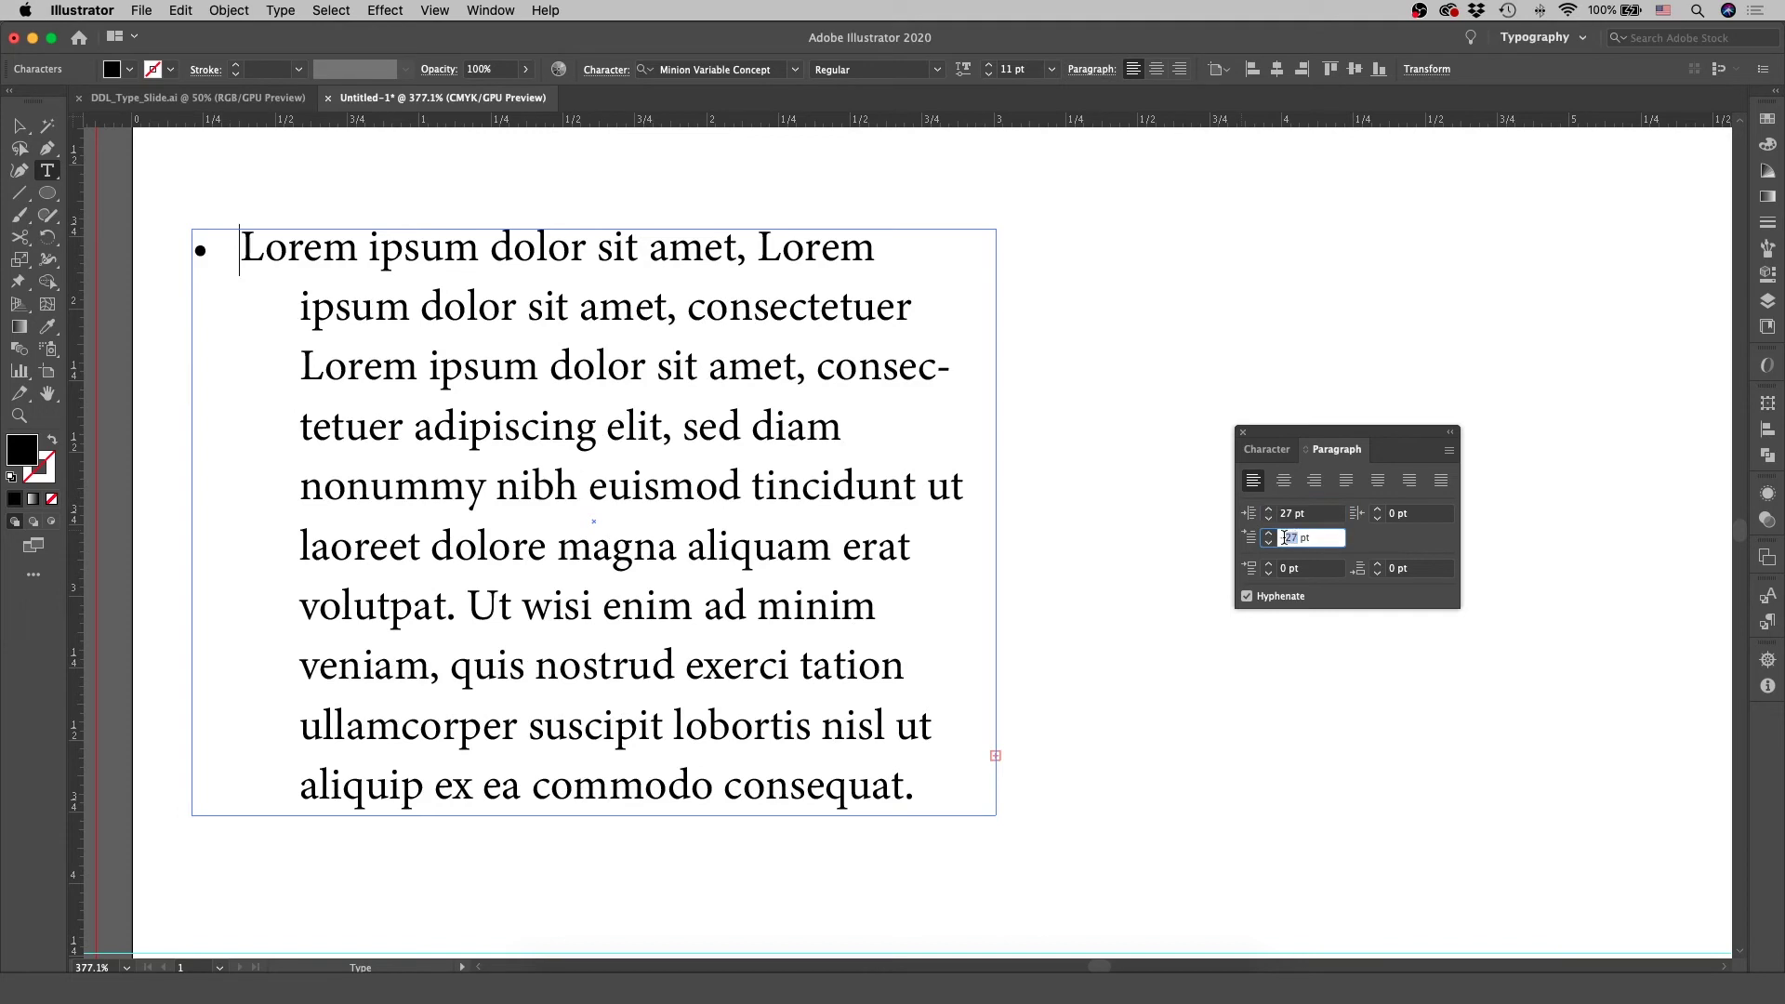
text(14)
click(1278, 514)
text(14)
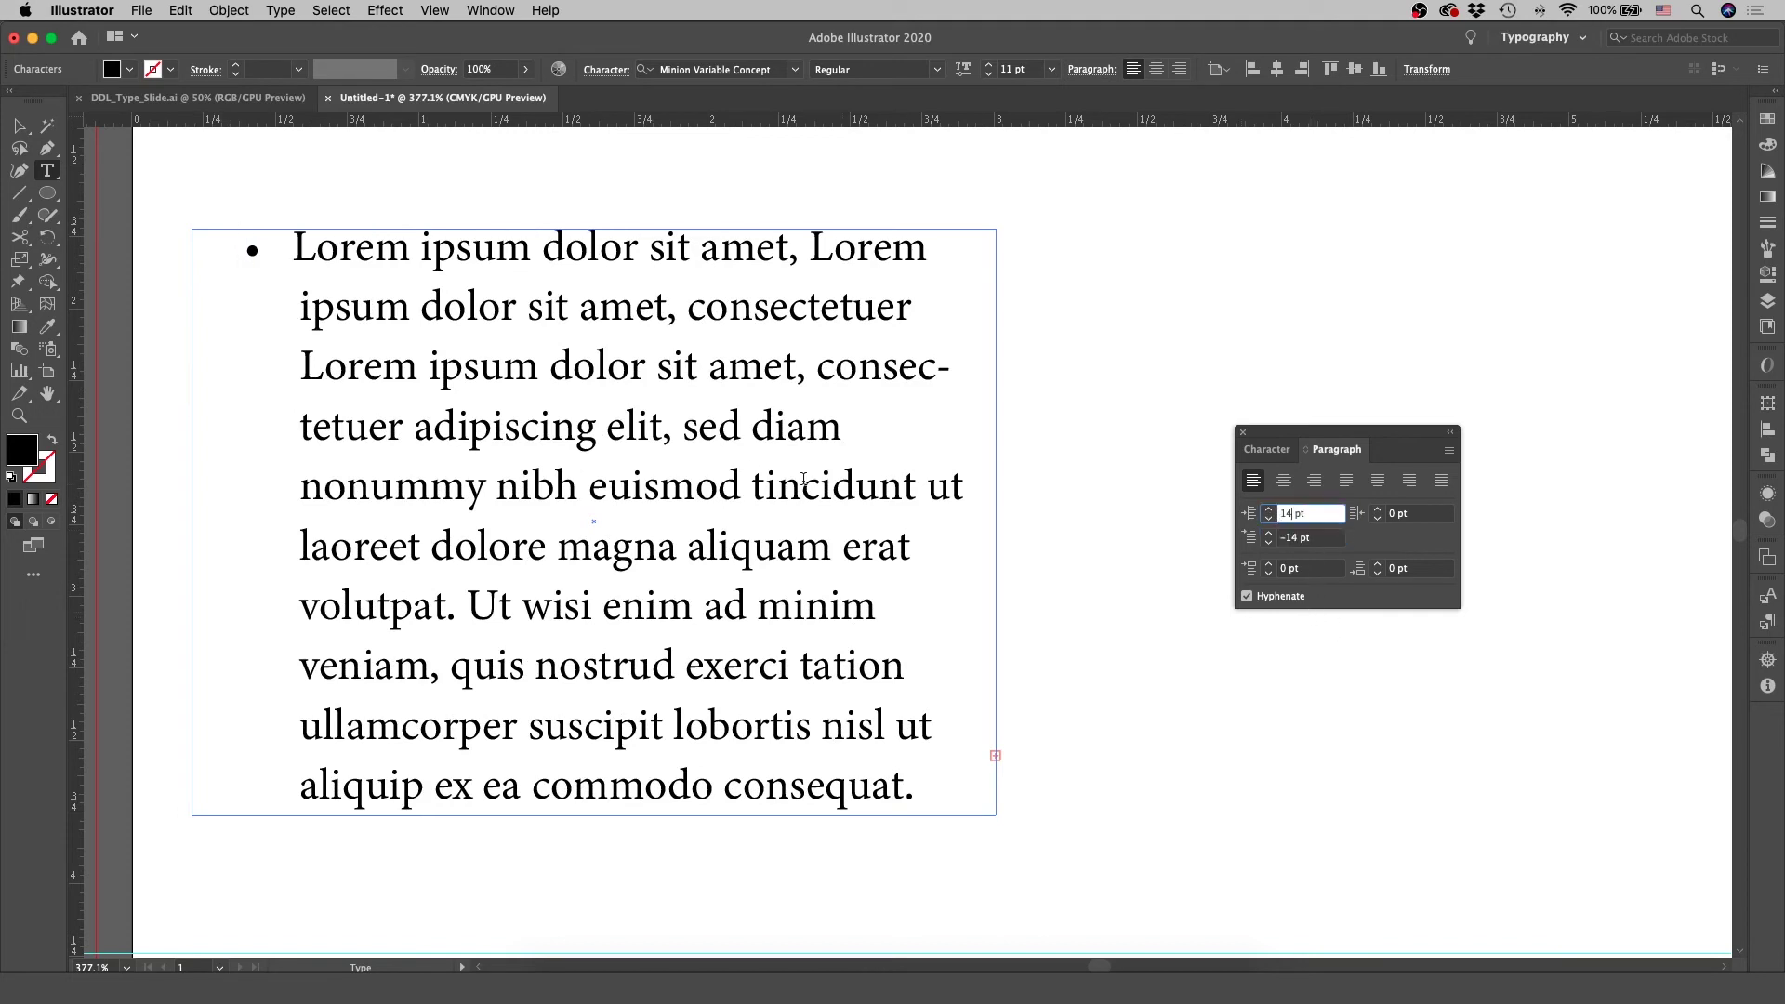
key(Return)
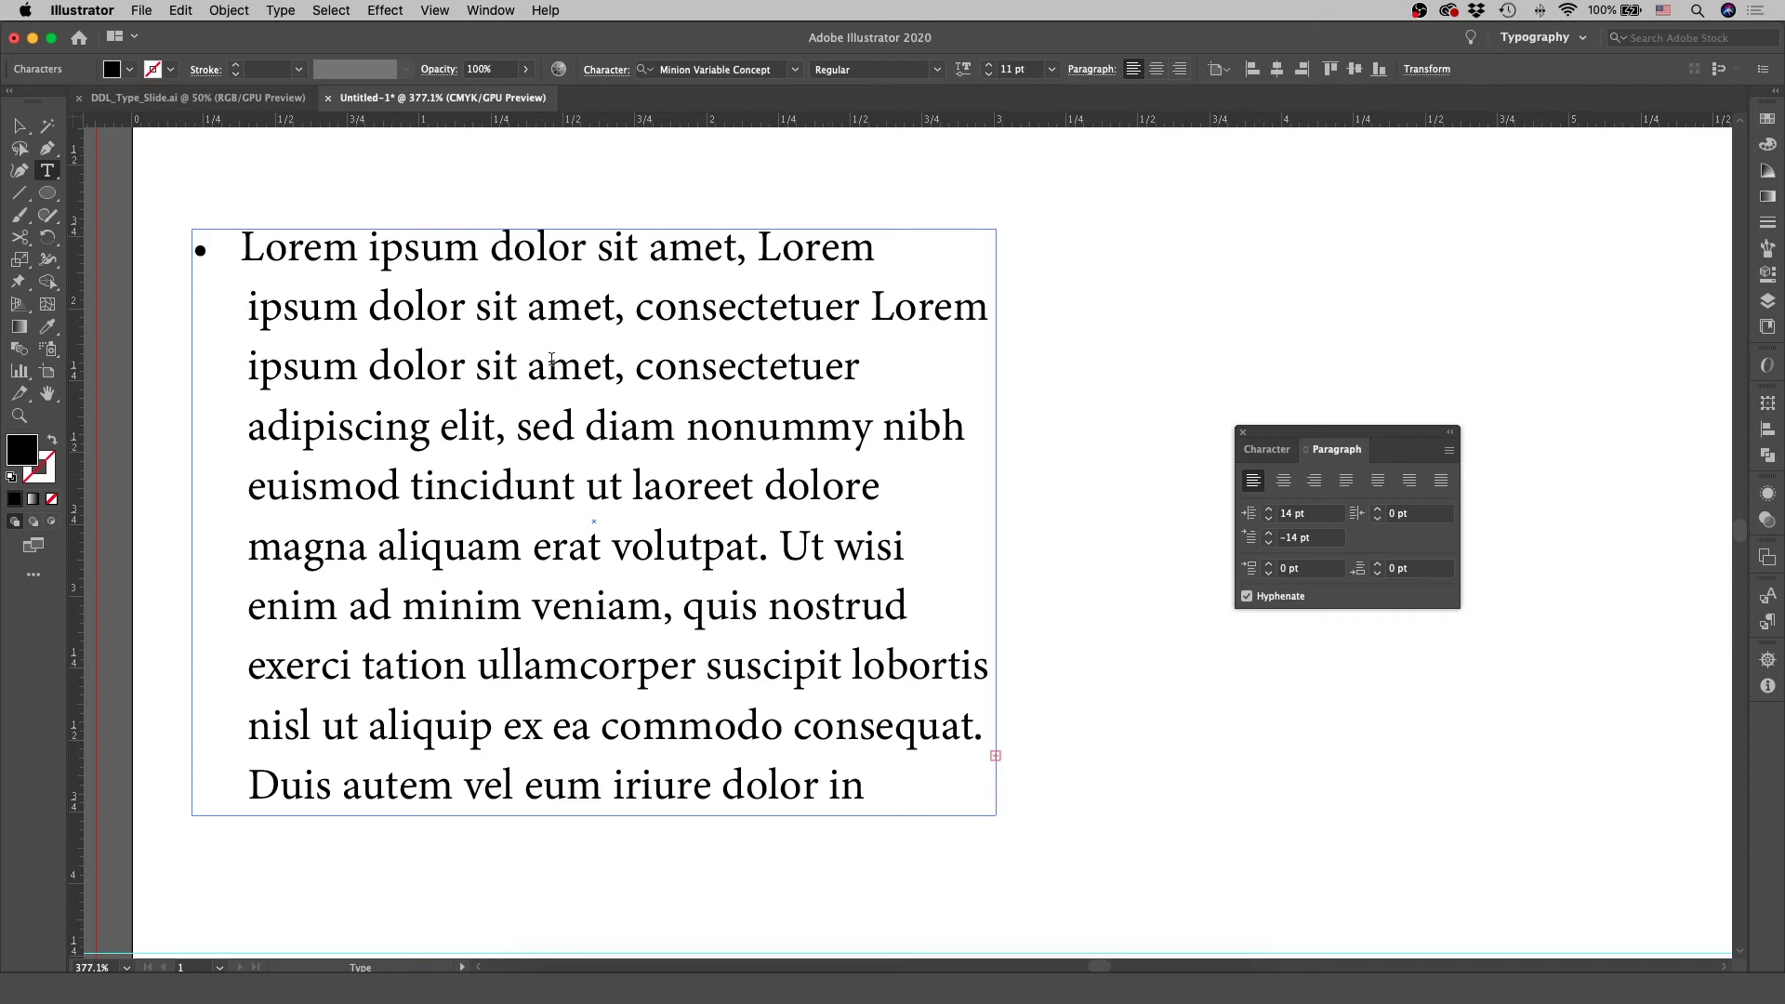
key(super+z)
key(super+z)
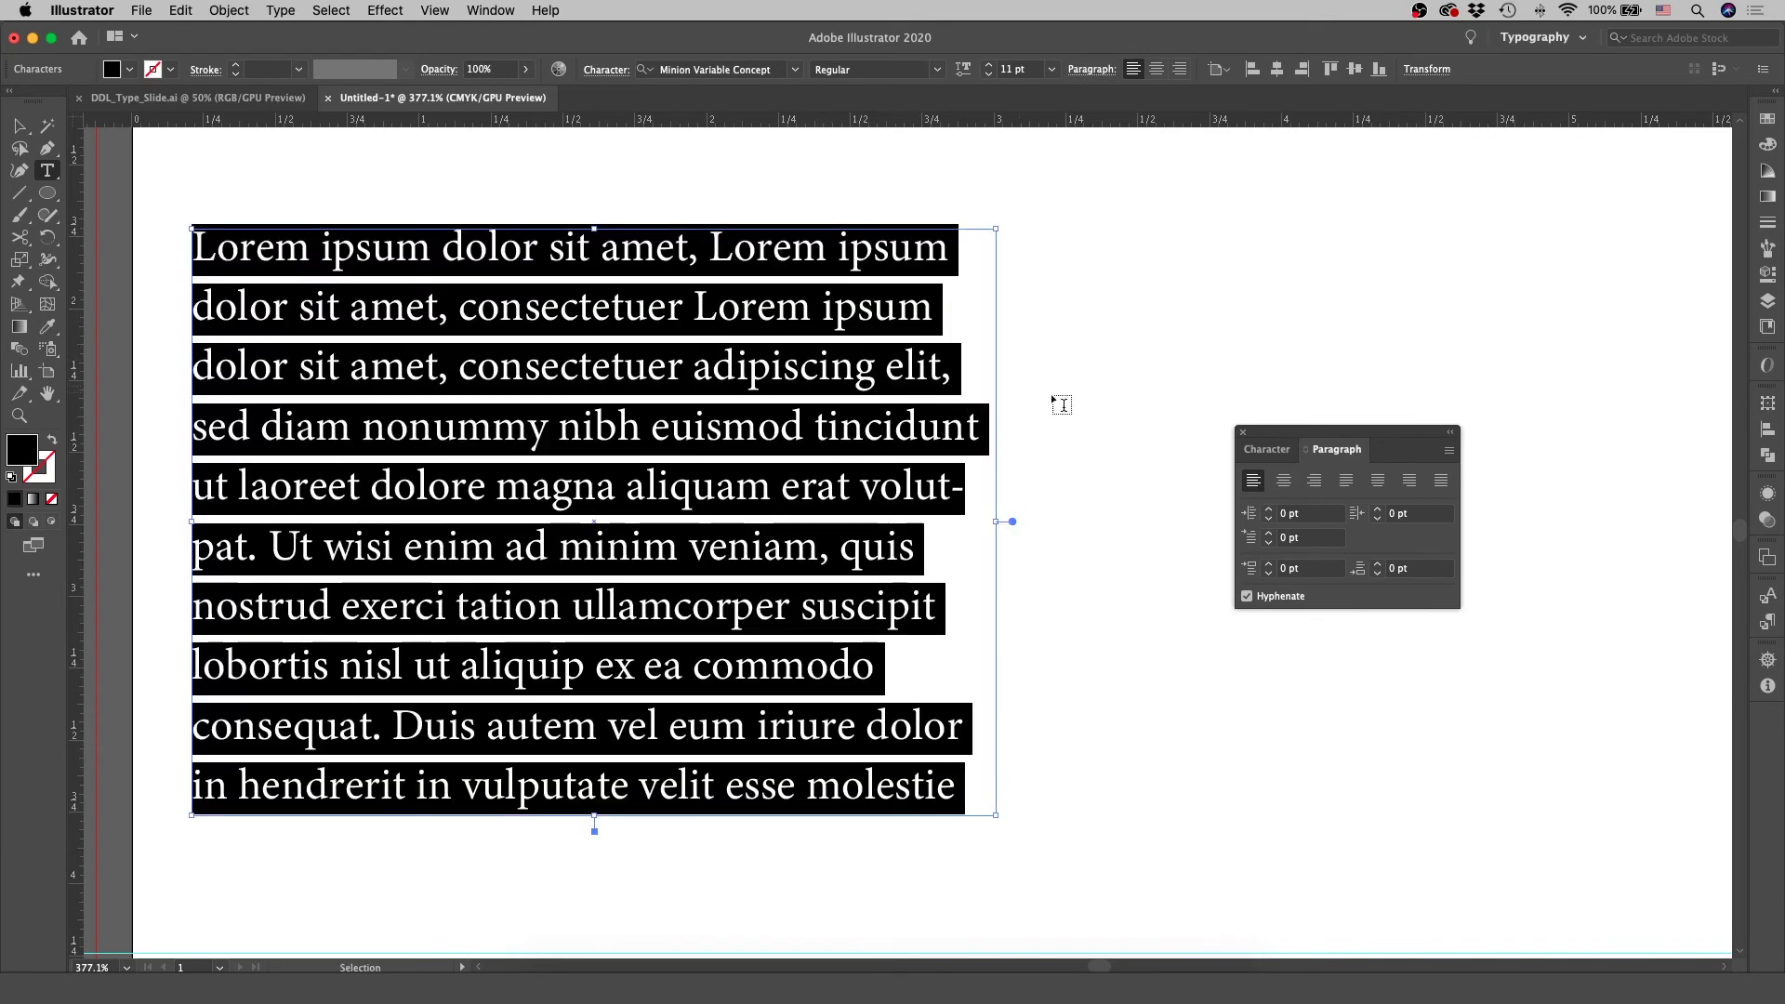
Try a right indent of -84 pt on the entire Lorem ipsum text, and set it to 12 pt instead
click(1378, 518)
click(1378, 518)
click(1378, 519)
drag(1378, 518, 1351, 513)
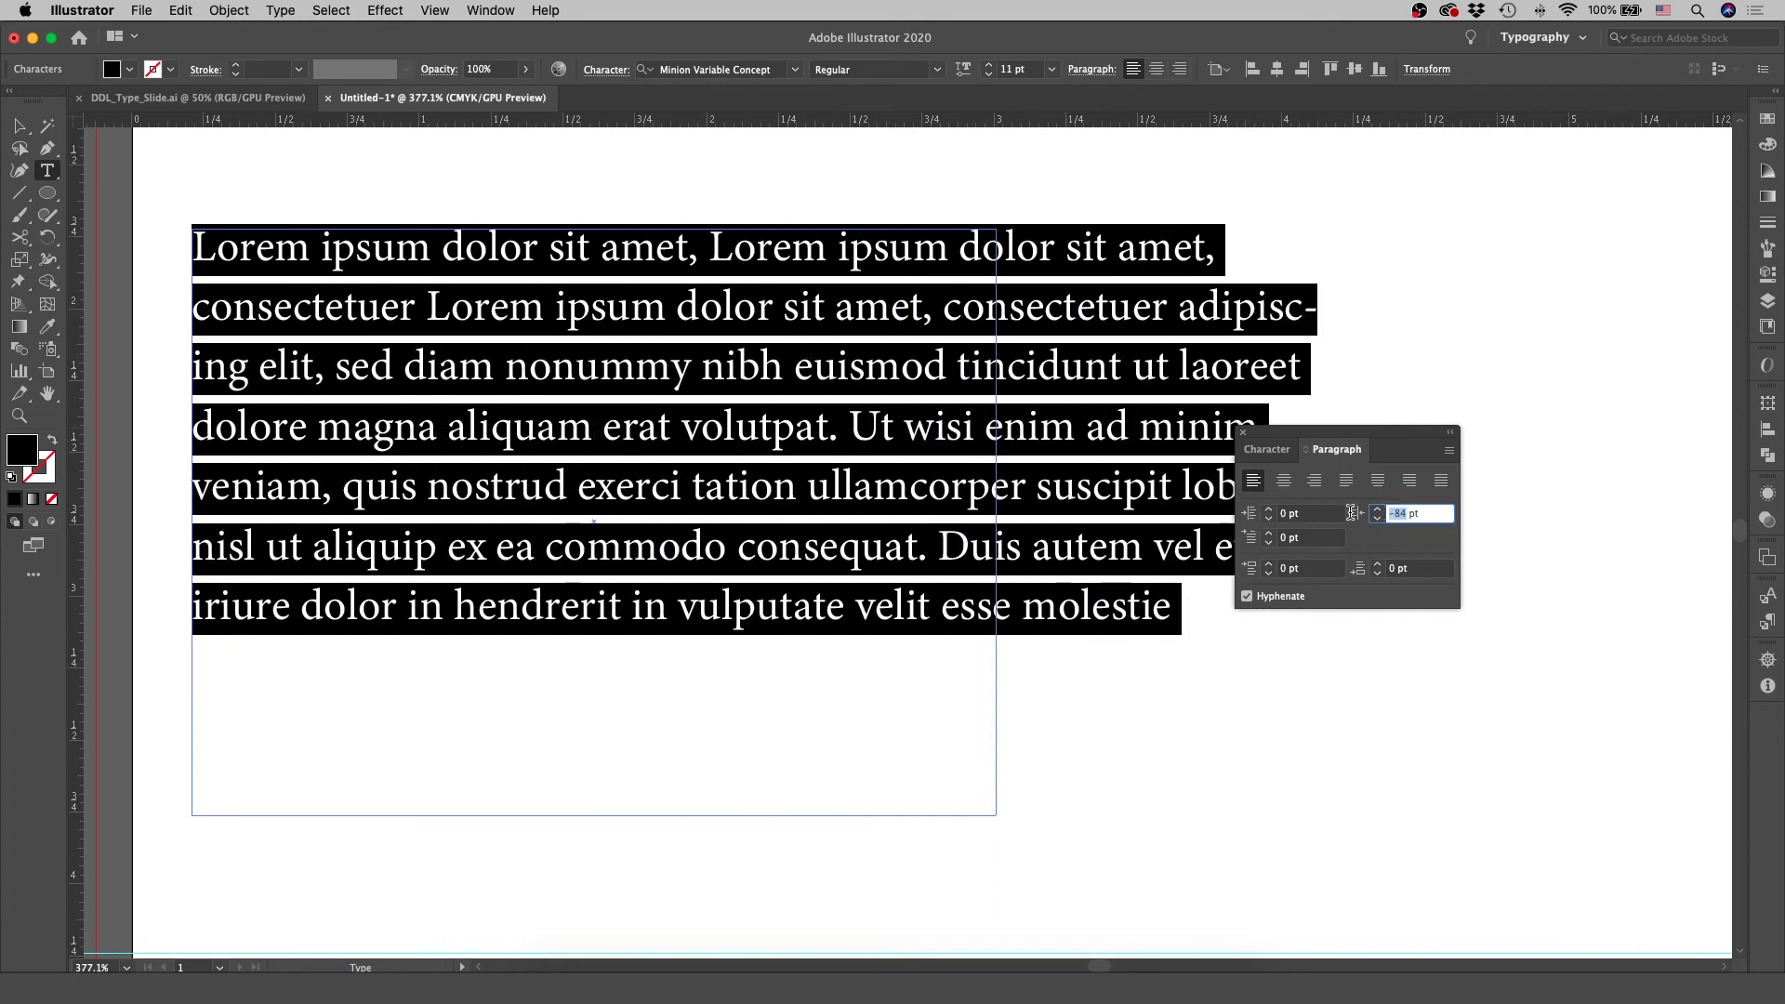
text(12)
key(Return)
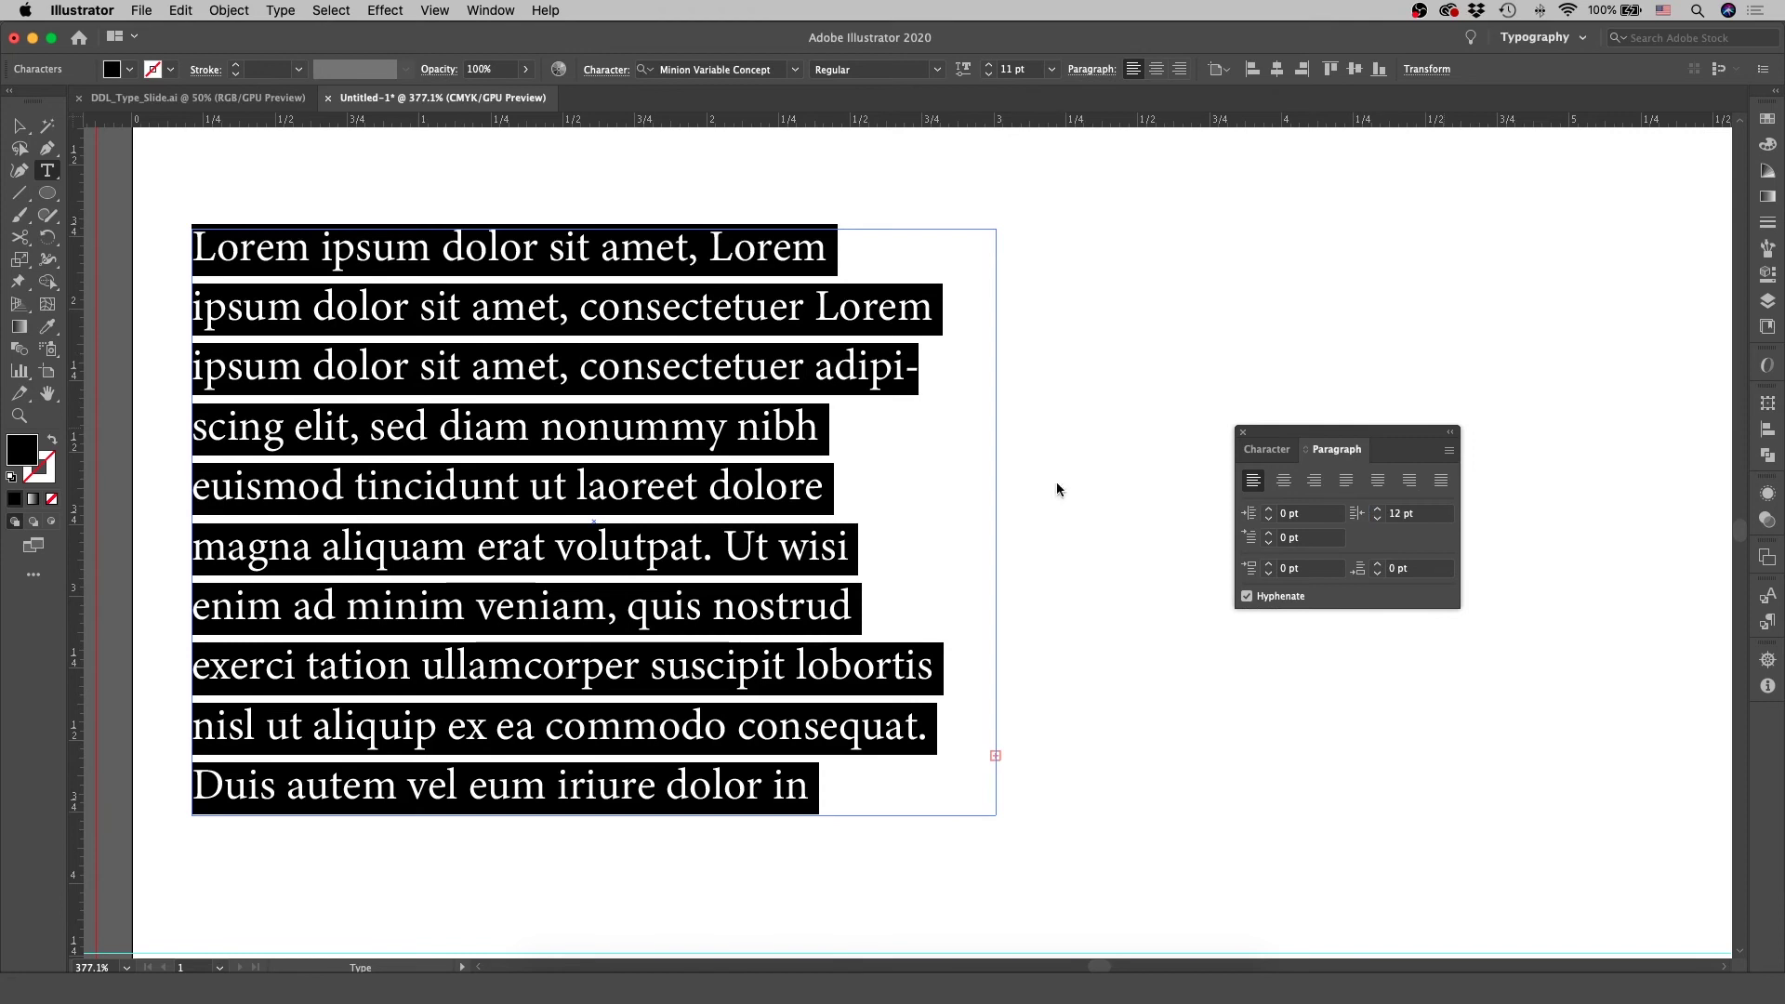
Try larger right indents on the Lorem ipsum text, and reset the right indent to 0 pt
click(1378, 512)
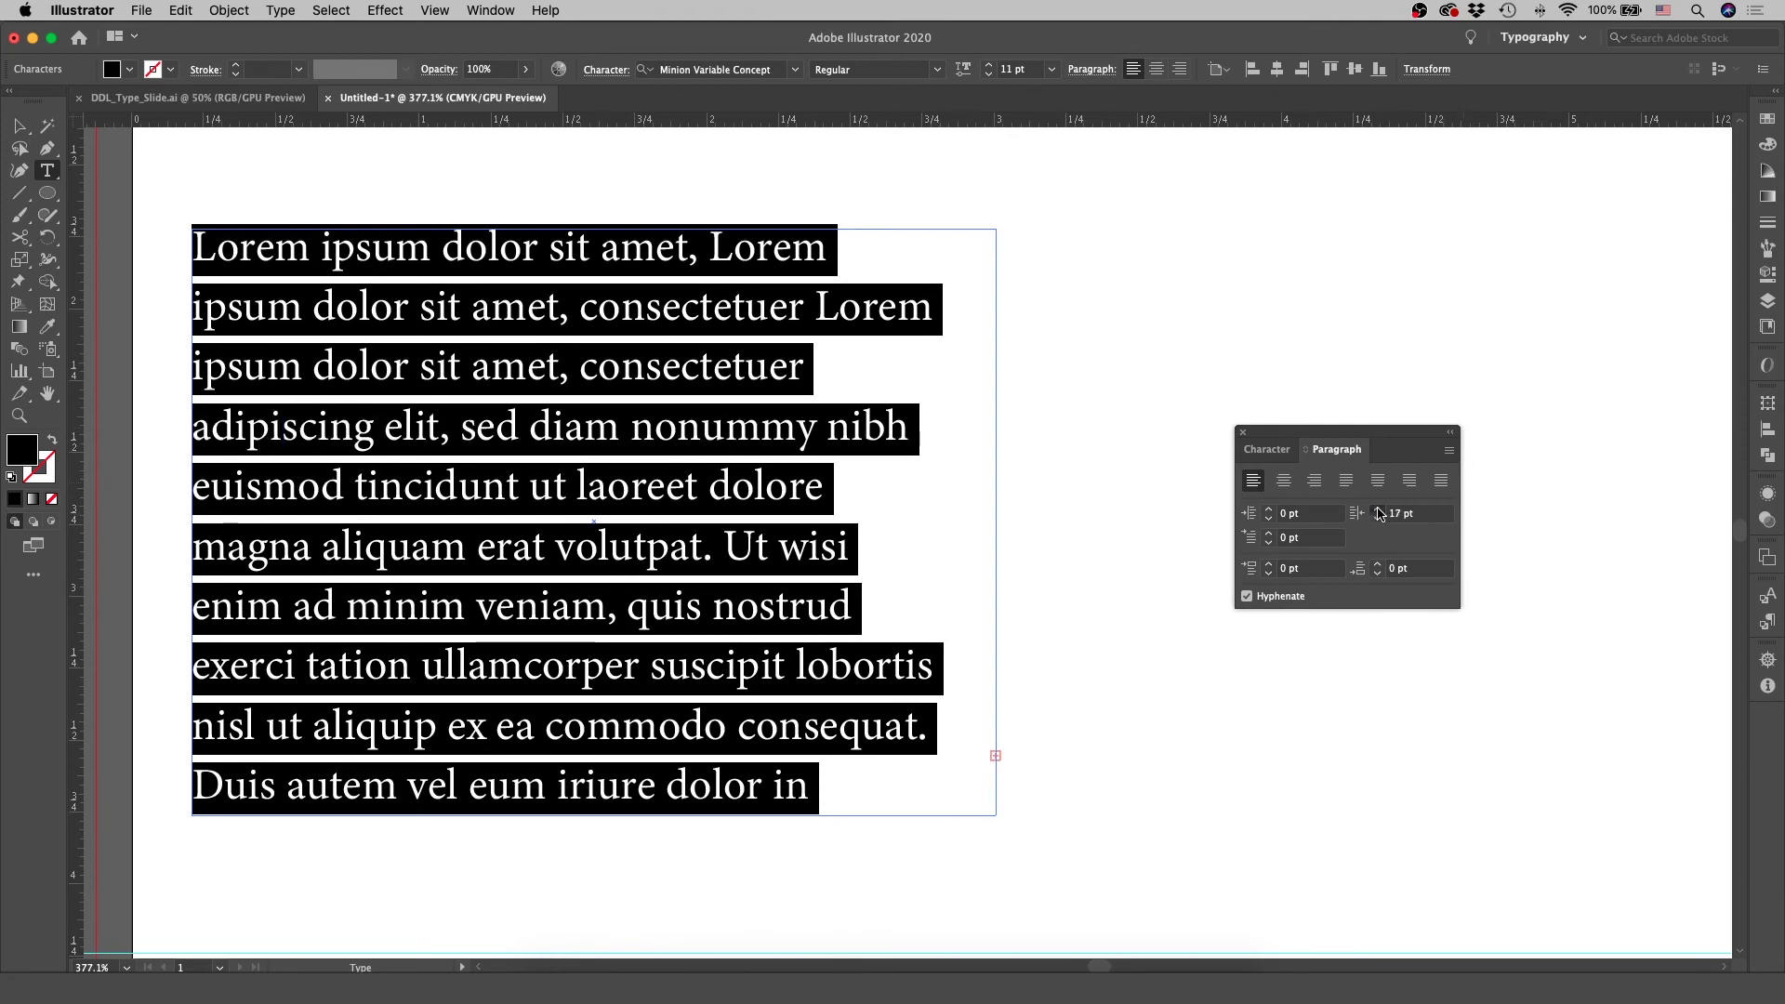
click(1379, 512)
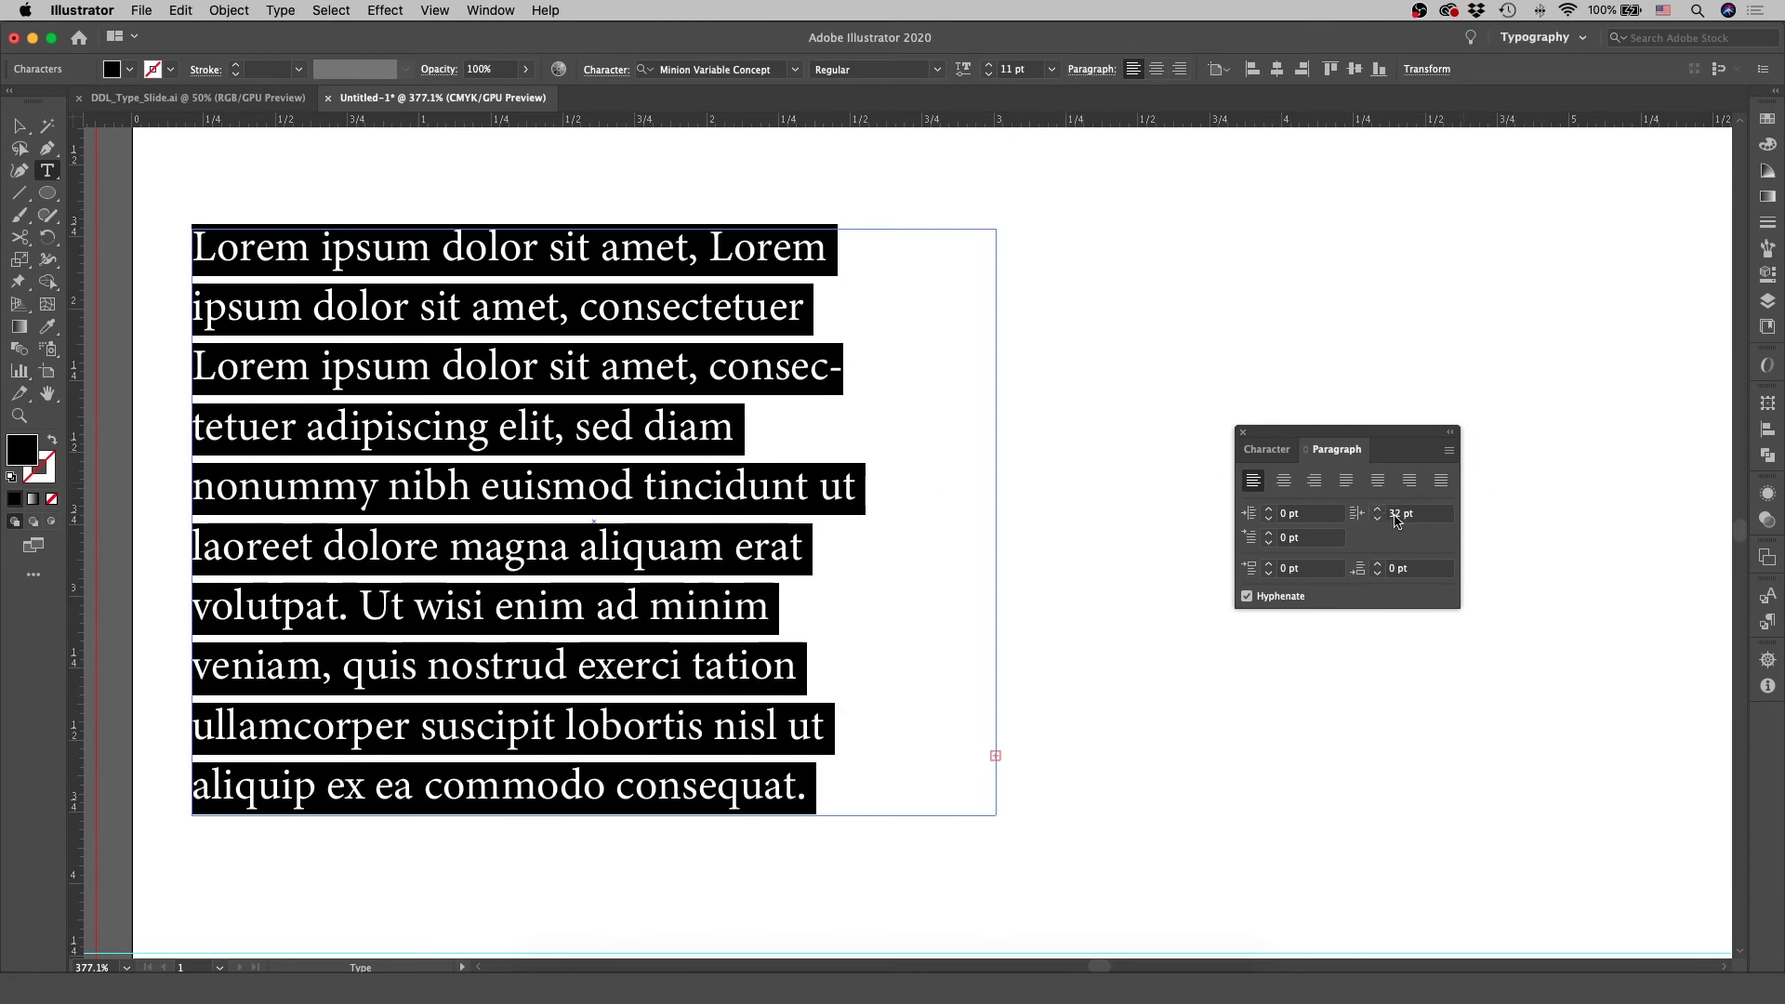
double_click(1397, 517)
text(0)
key(Return)
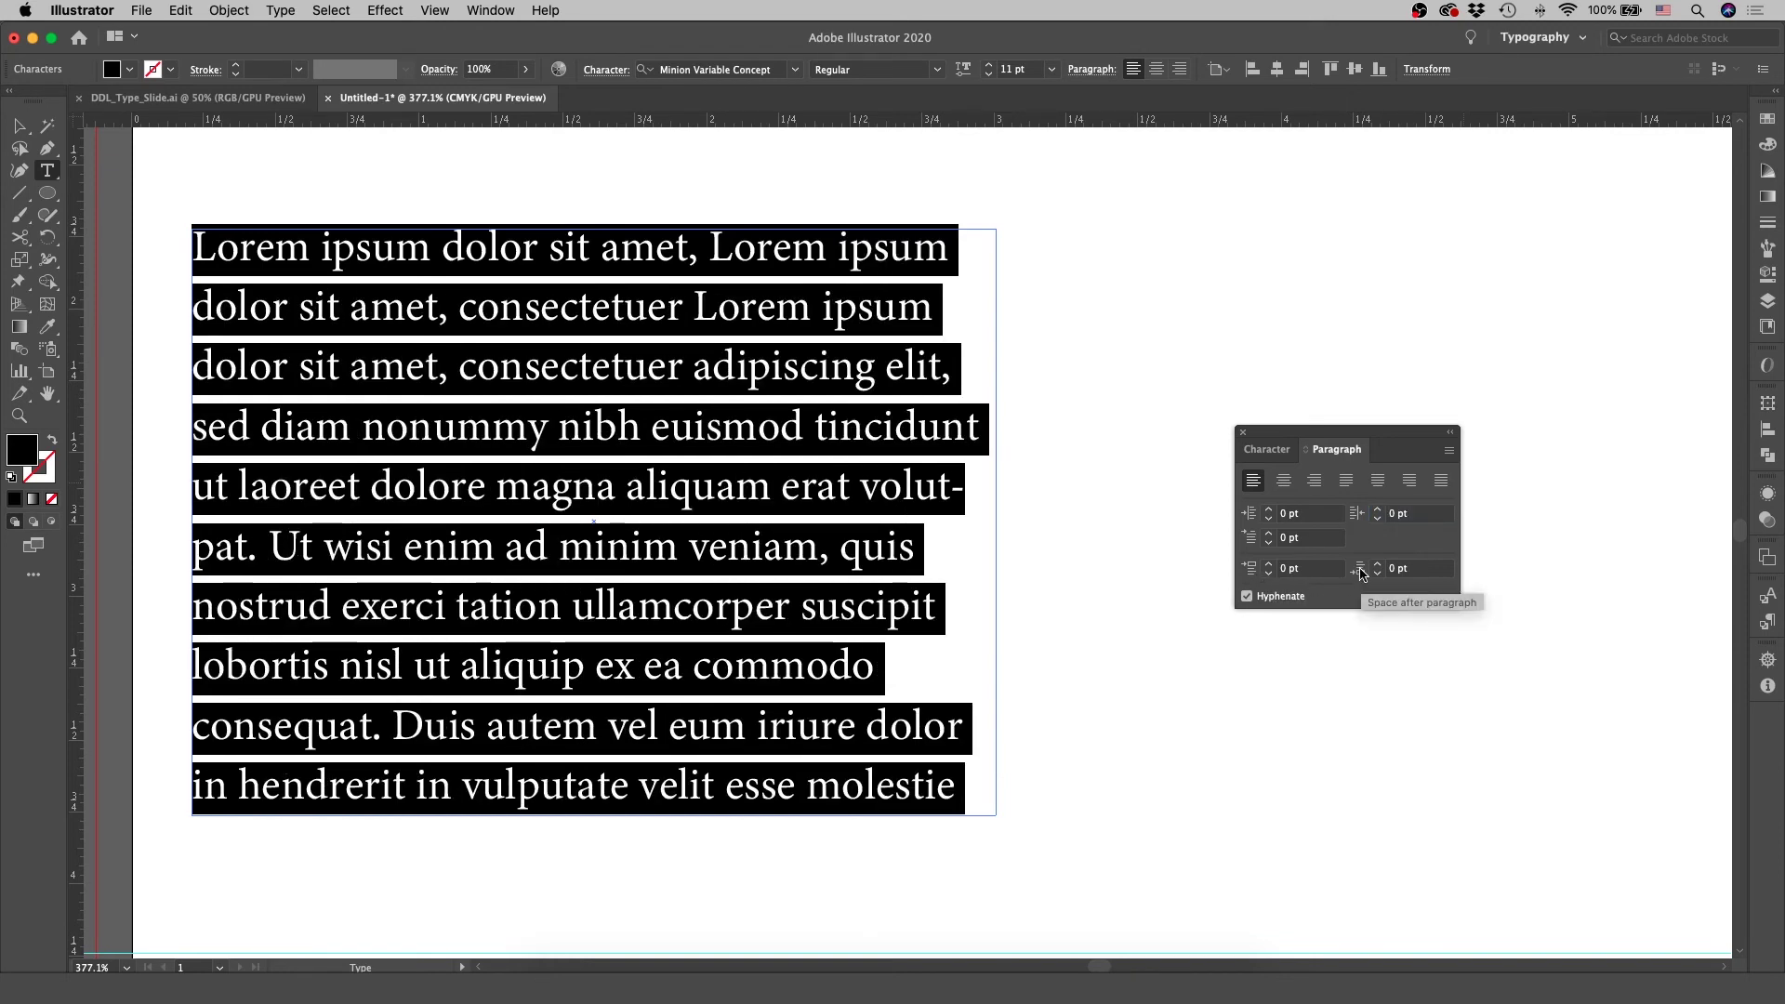
Extend the Lorem ipsum text frame downward to make room, and start a new paragraph at "Ut wisi"
click(377, 230)
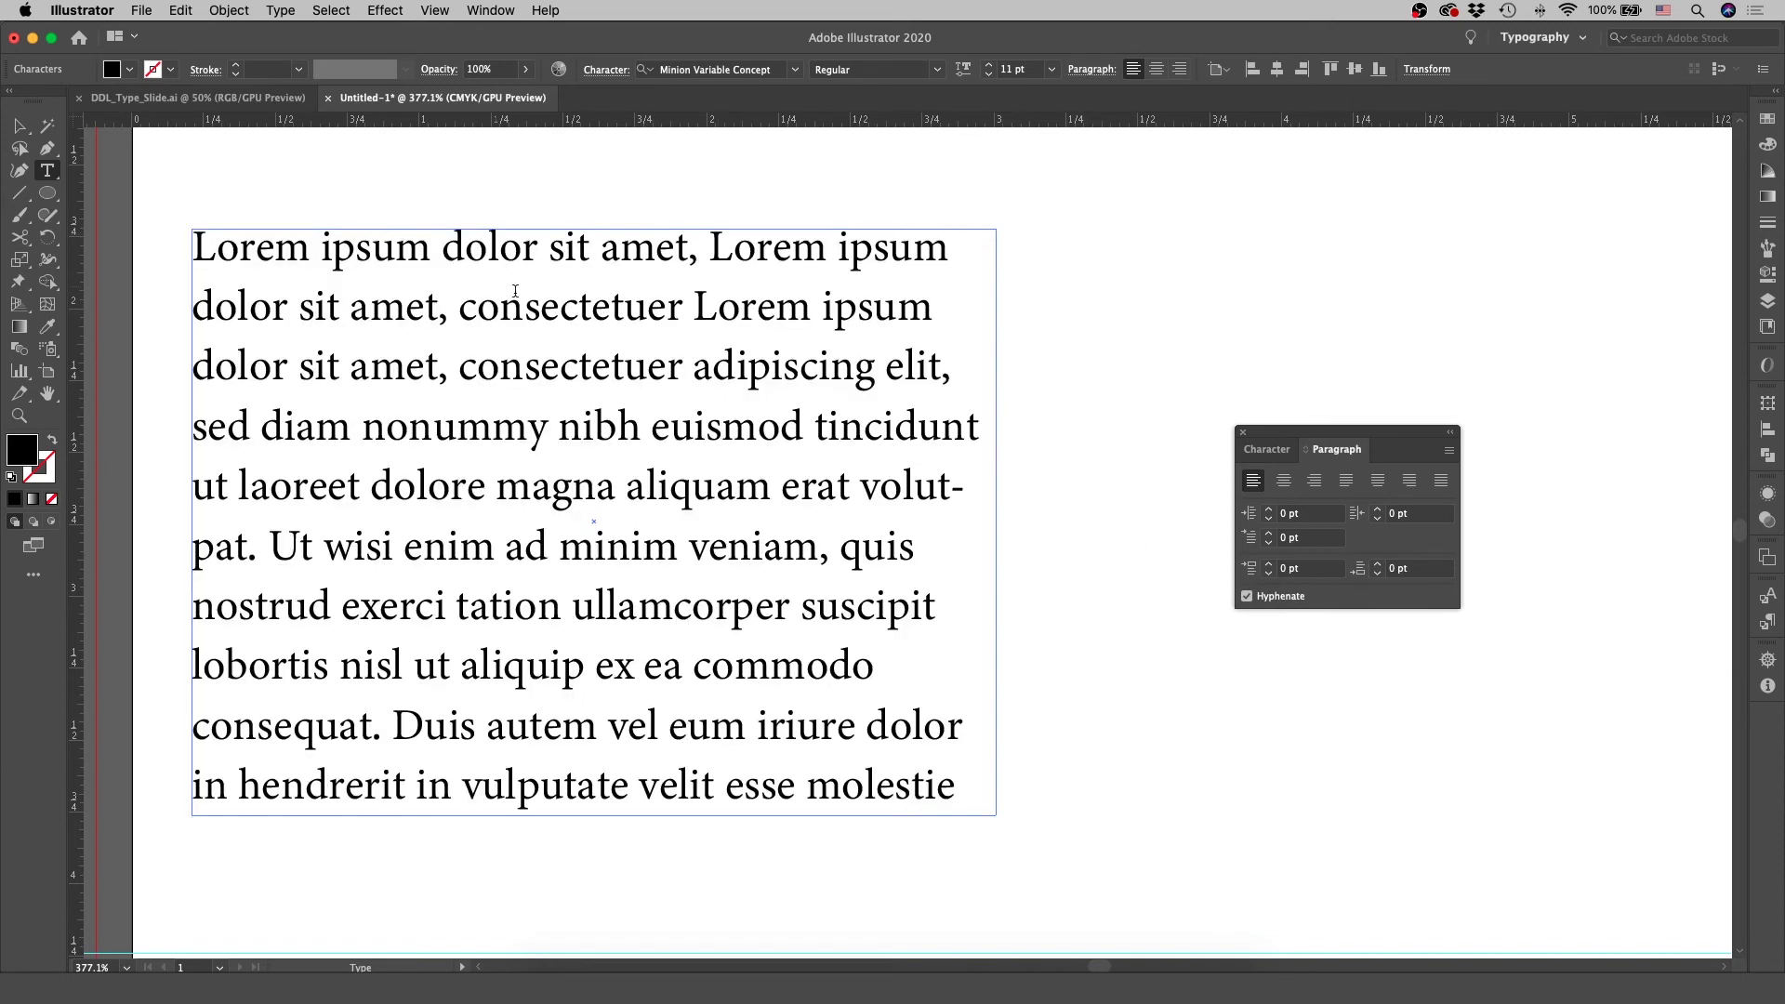
key(Escape)
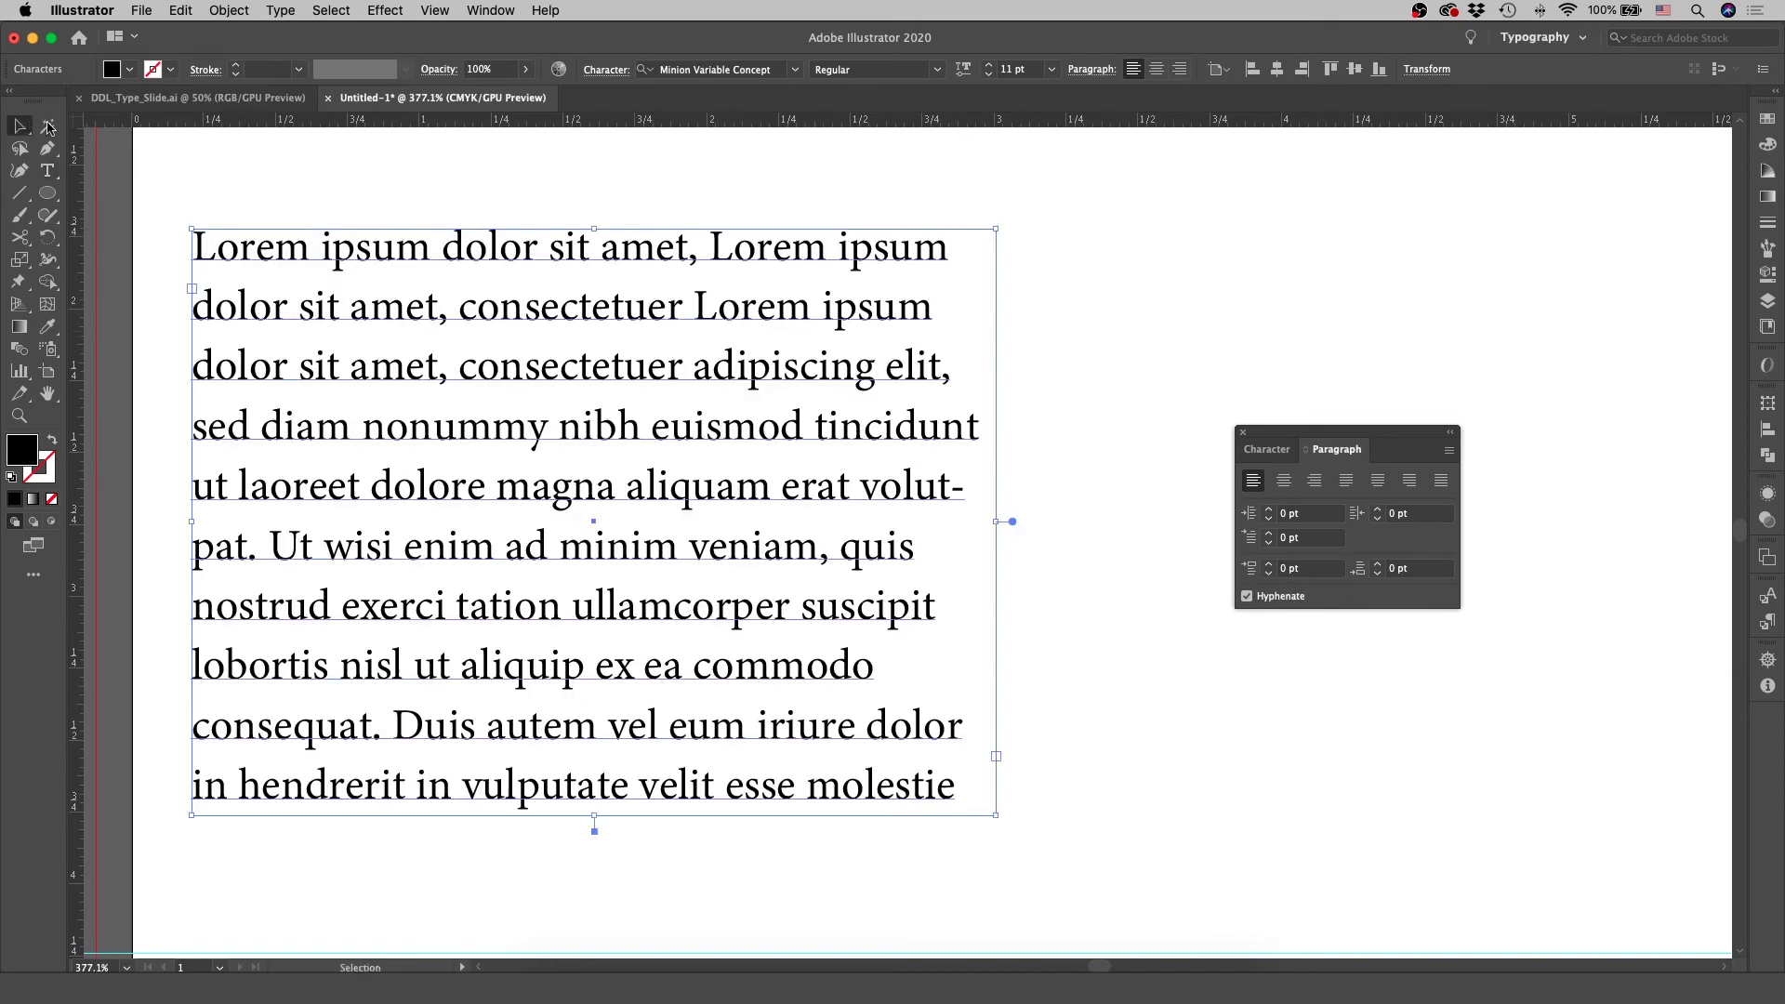
scroll(738, 509, down, 2)
drag(594, 744, 595, 886)
scroll(711, 665, up, 1)
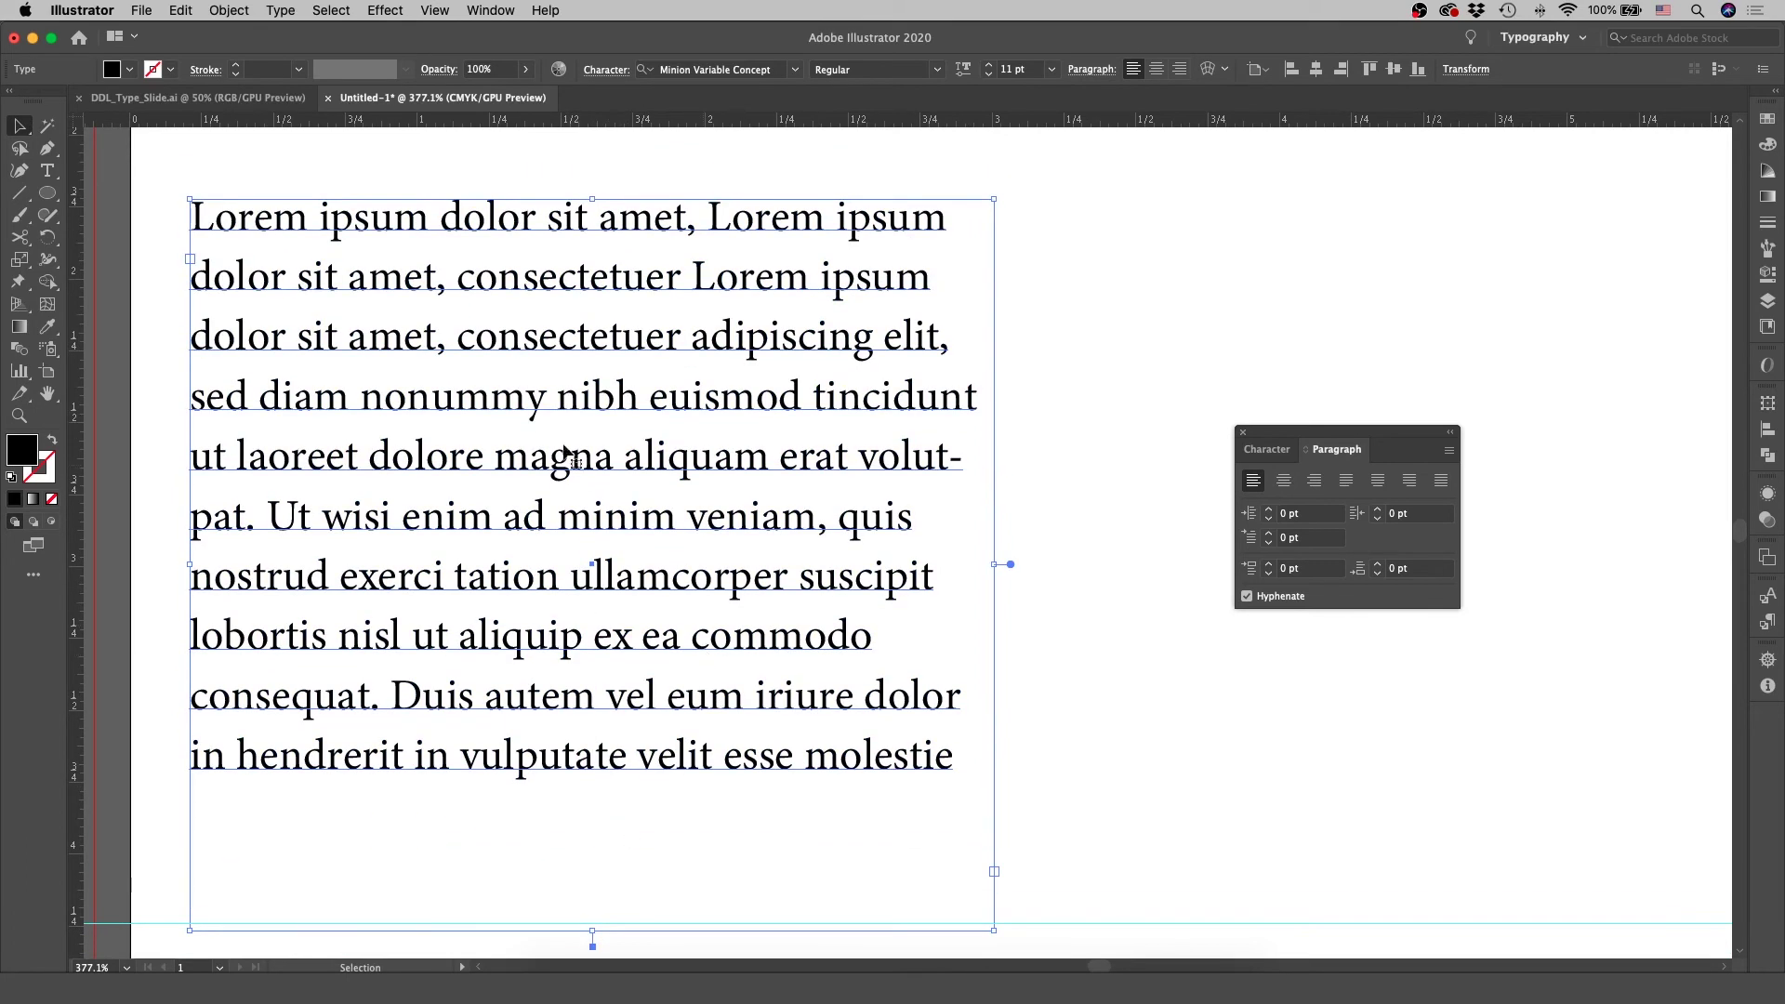
scroll(684, 473, down, 1)
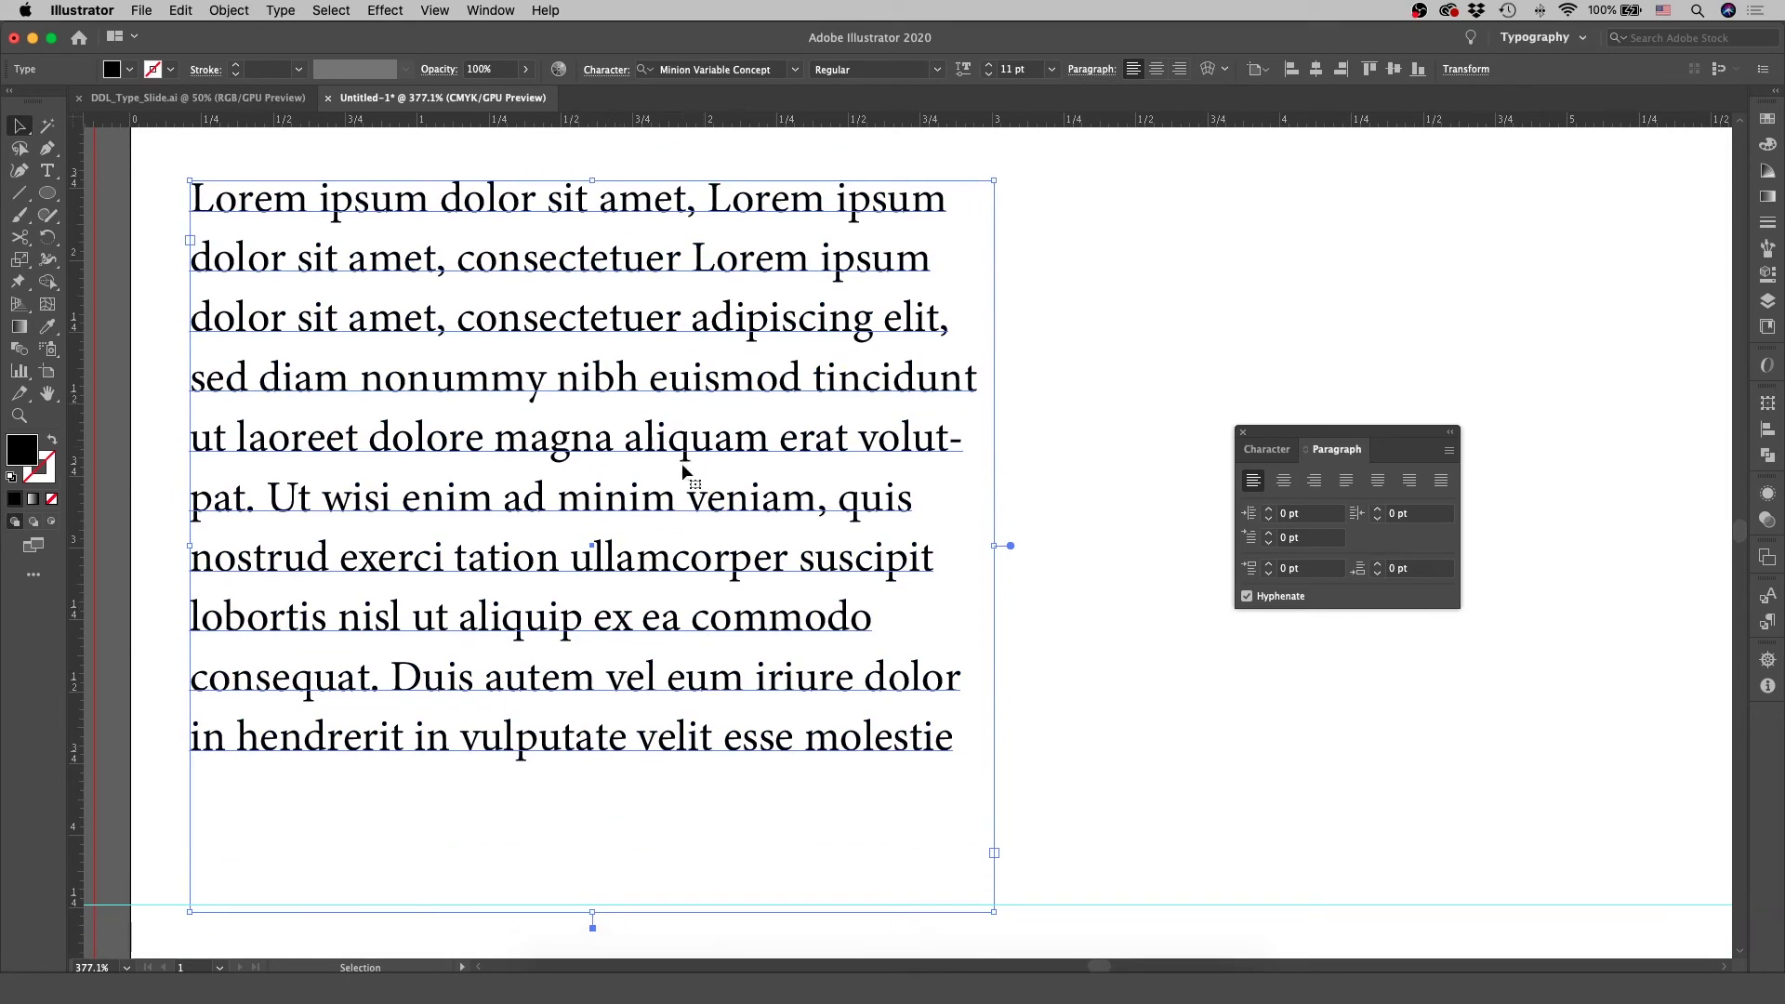
double_click(618, 445)
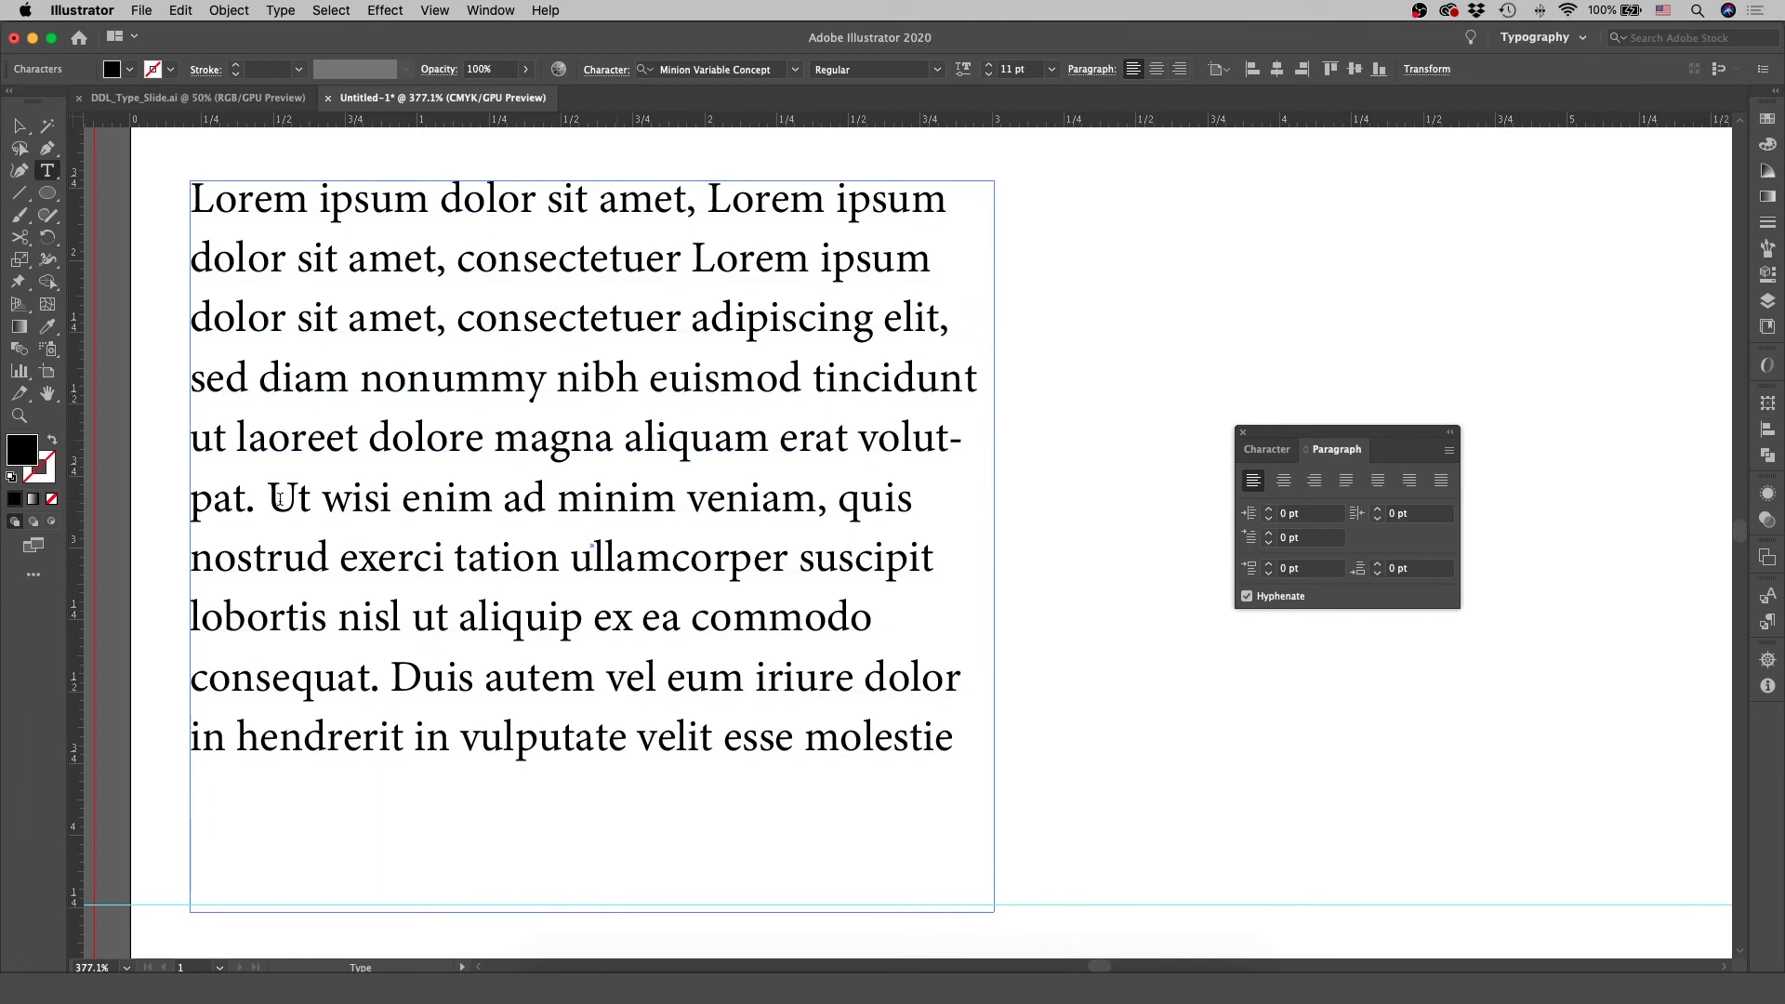
key(Return)
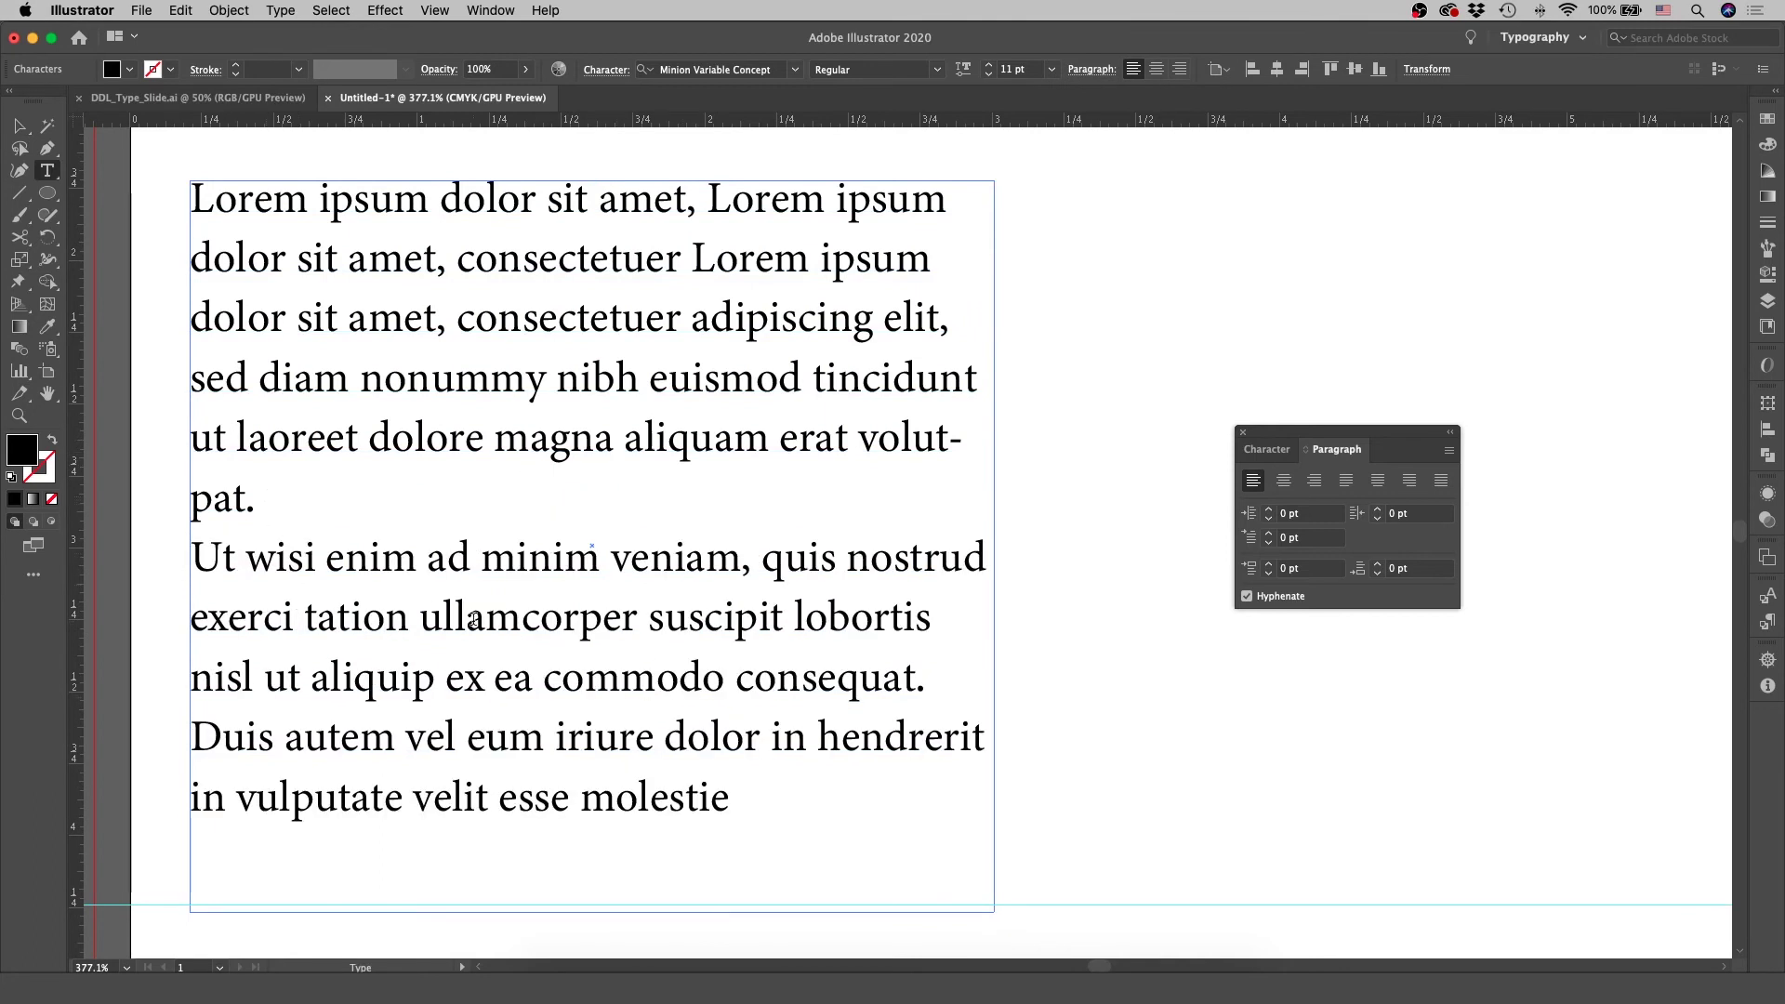
Try a space after paragraph of 15 pt on the entire text, and reset it to 0 pt
key(super+a)
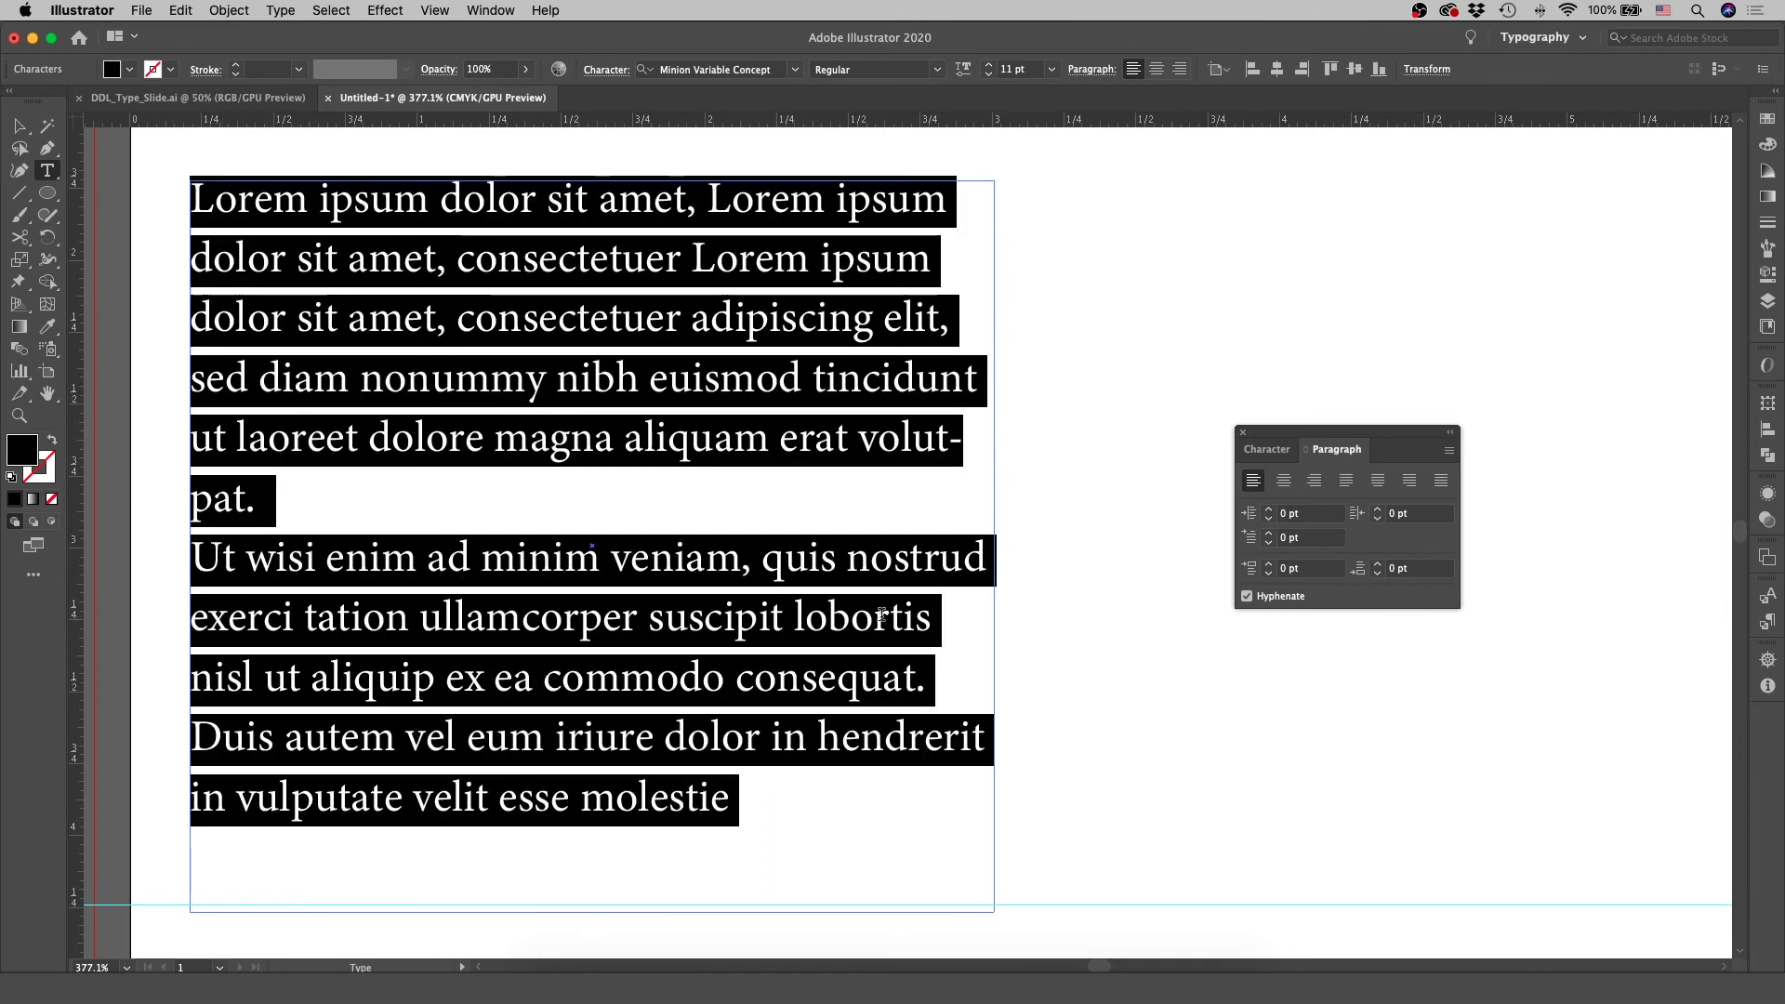
click(1378, 565)
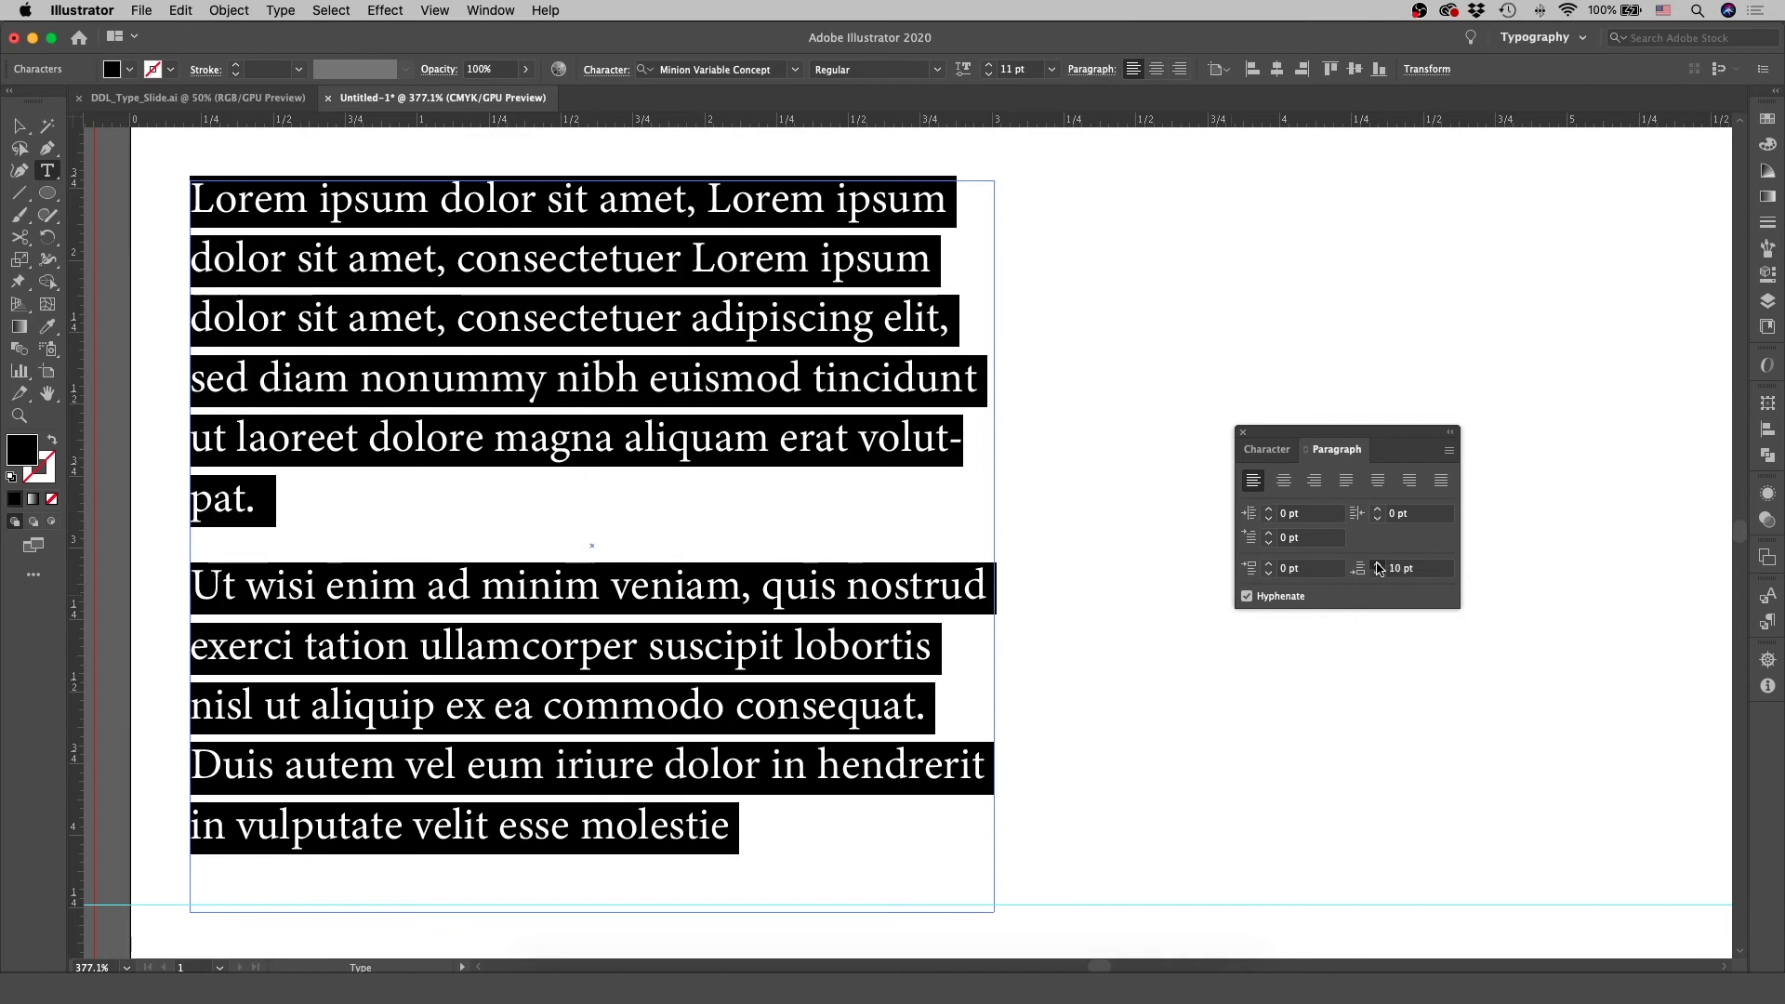
click(715, 680)
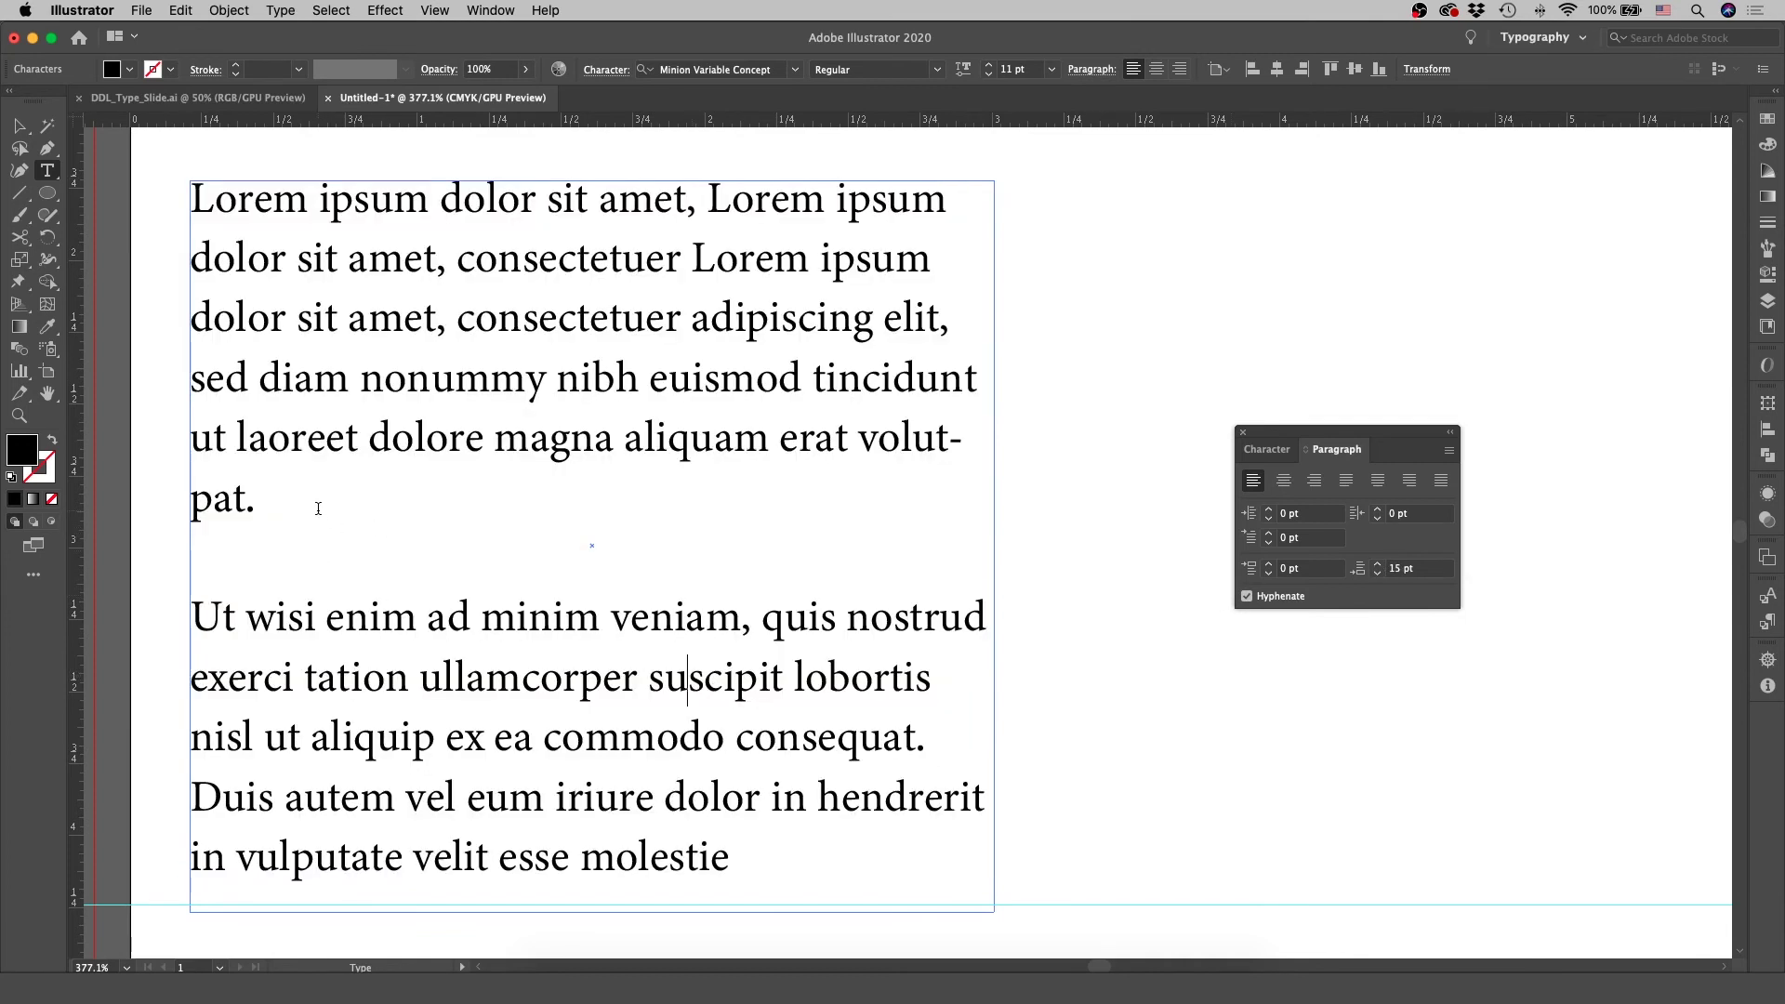
key(super+a)
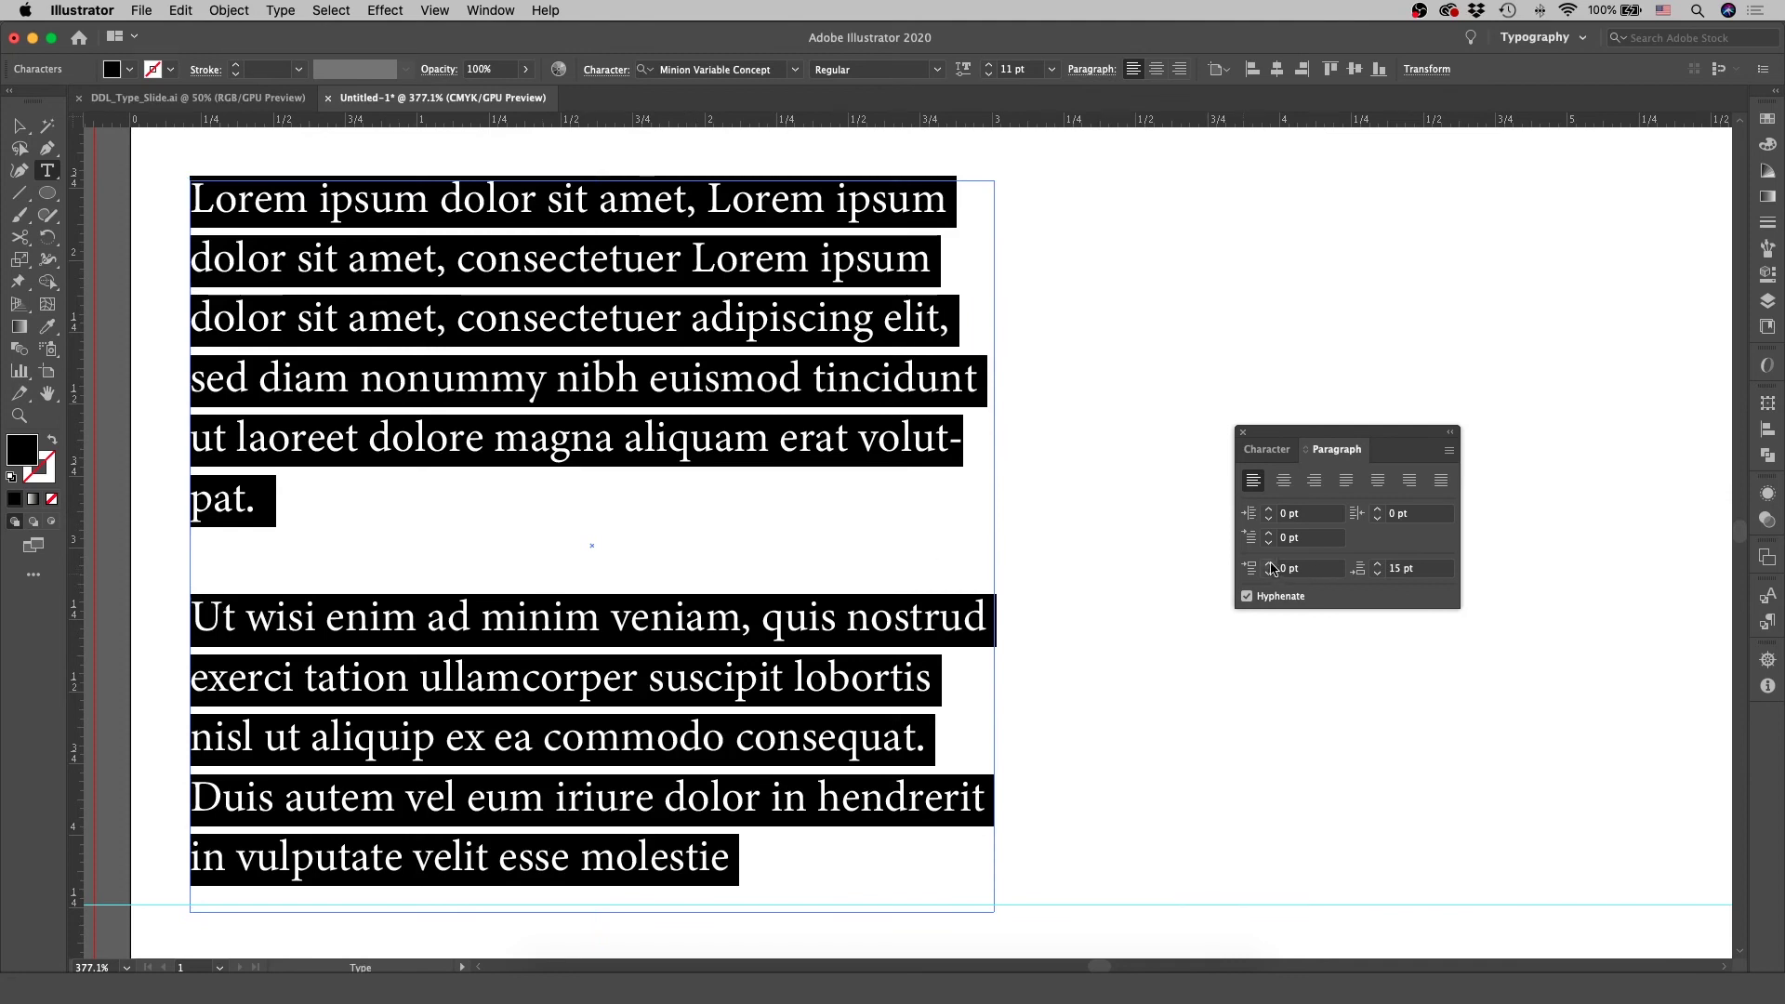
click(1371, 569)
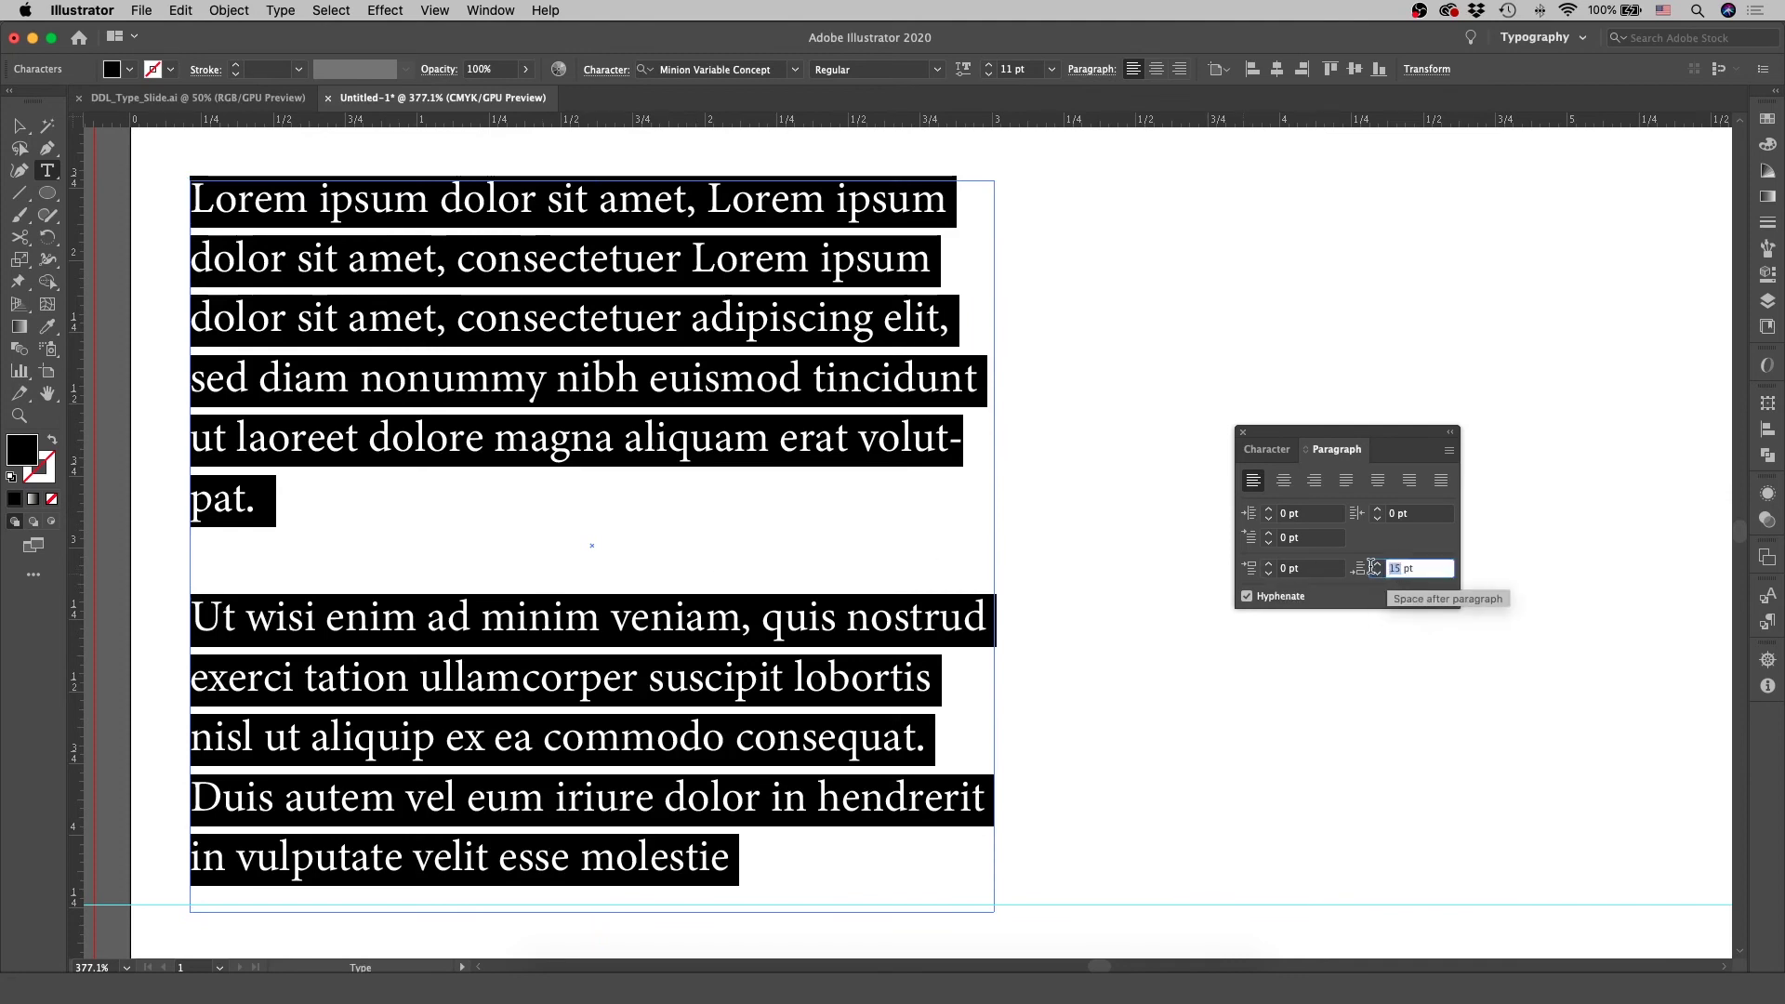
text(0)
key(Return)
Try a space before paragraph of 10 pt on the entire text, and reset it to 0 pt
click(1271, 564)
drag(1272, 569, 1272, 570)
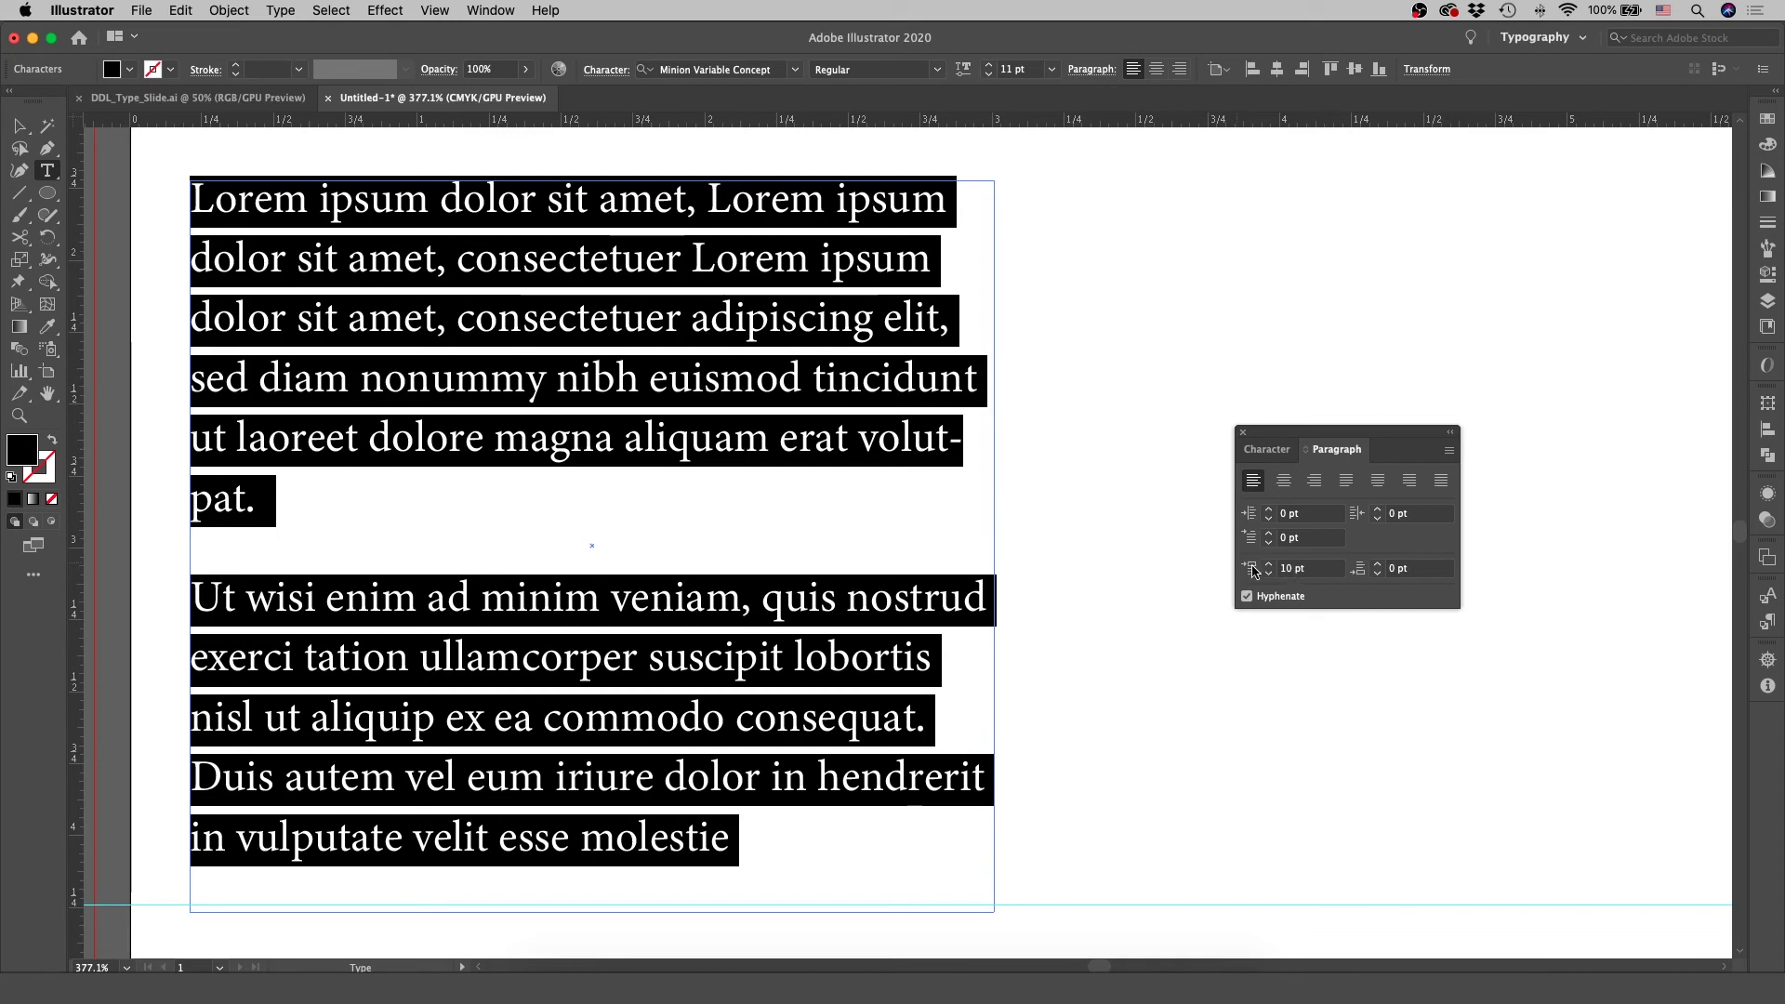
double_click(1291, 569)
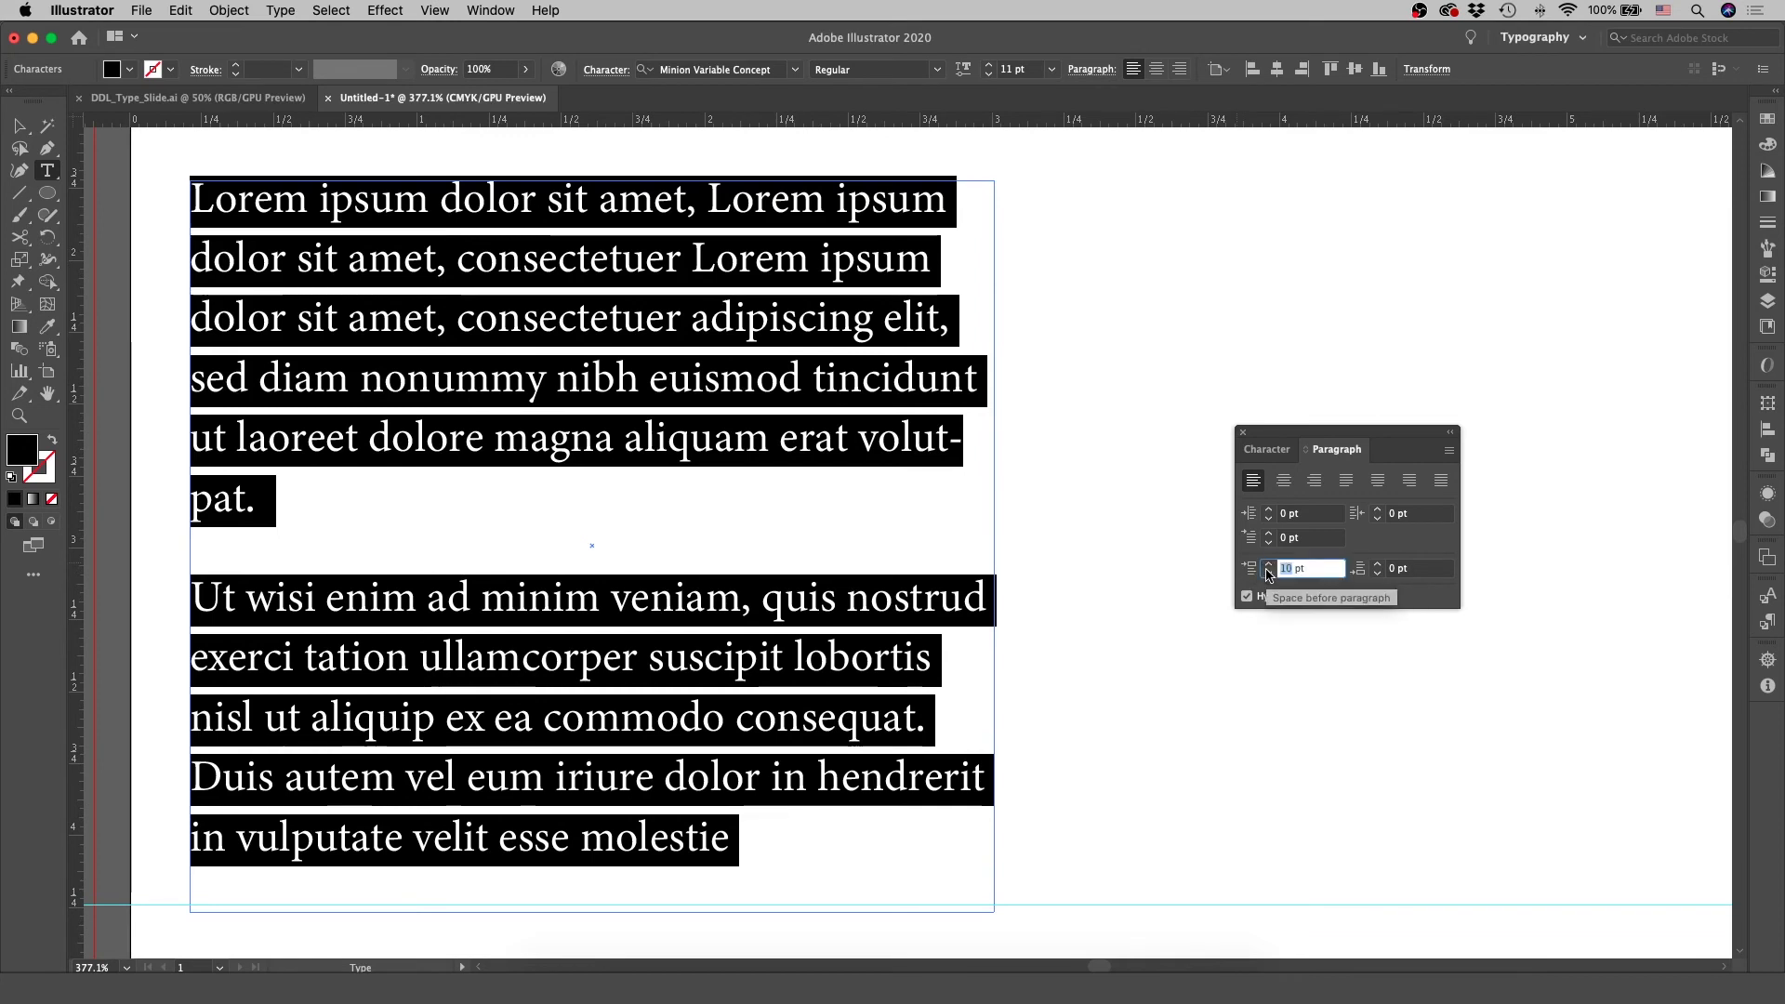
text(0)
key(Return)
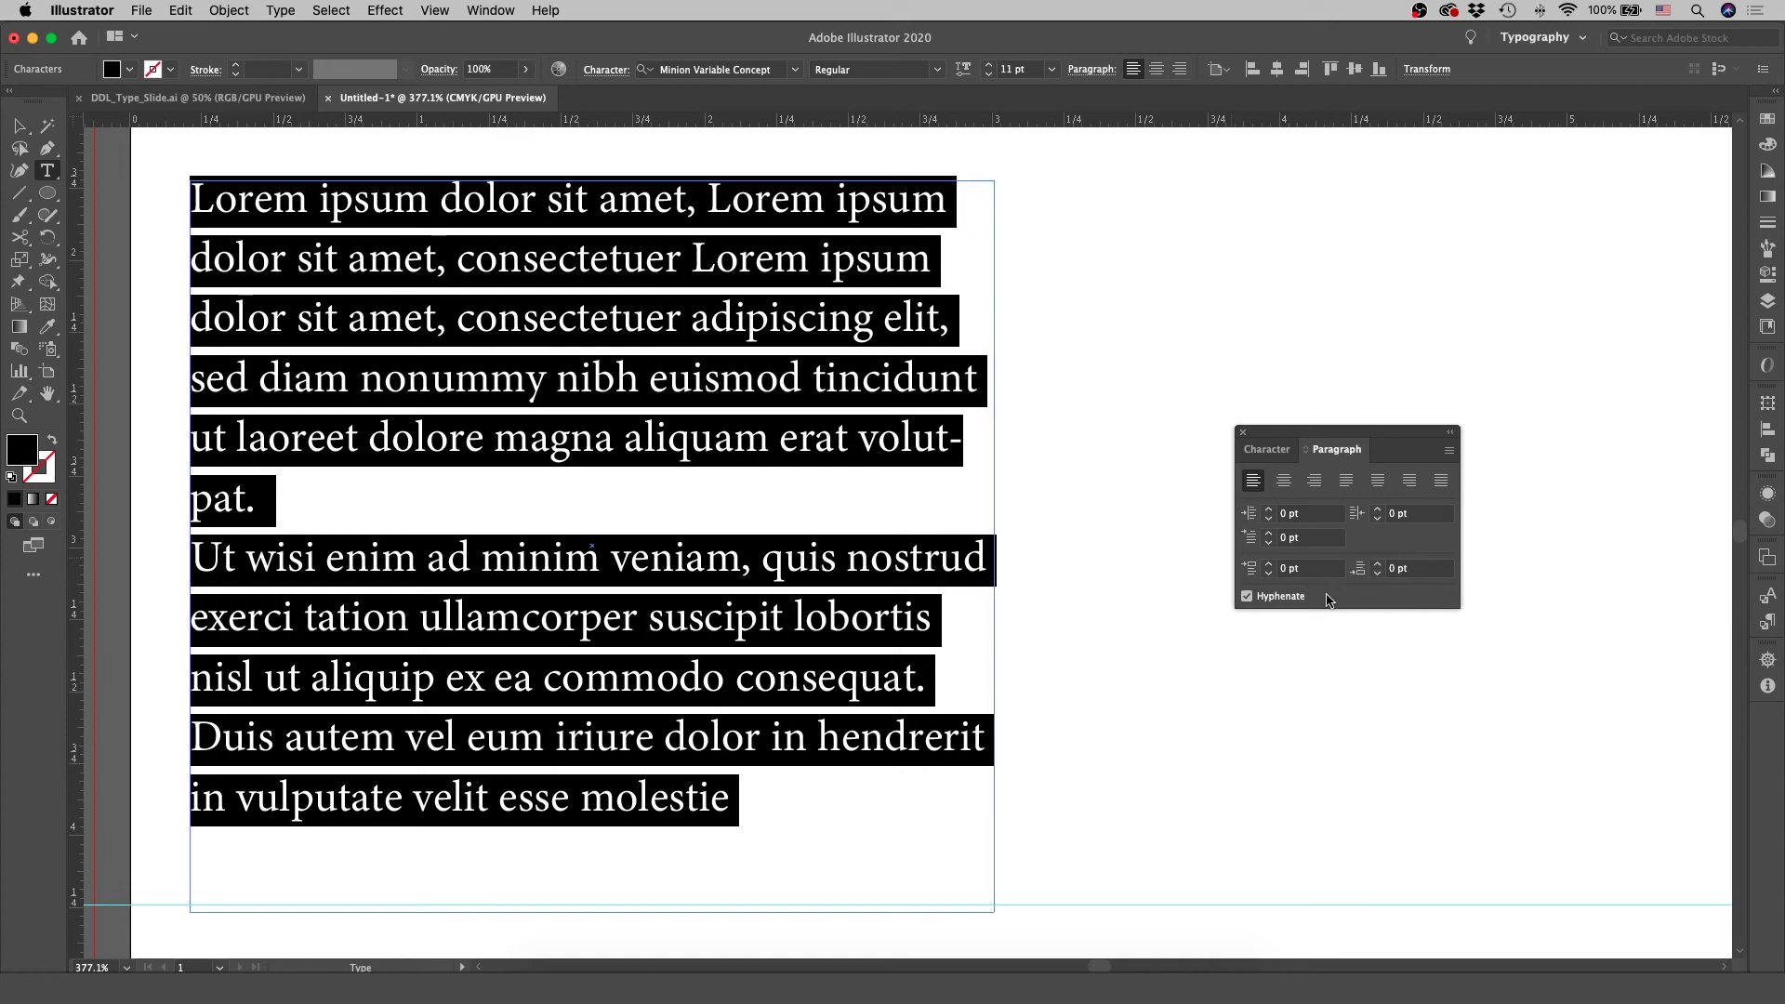
Toggle automatic hyphenation off and on for the entire text, and undo the last change that turned it off
click(1247, 597)
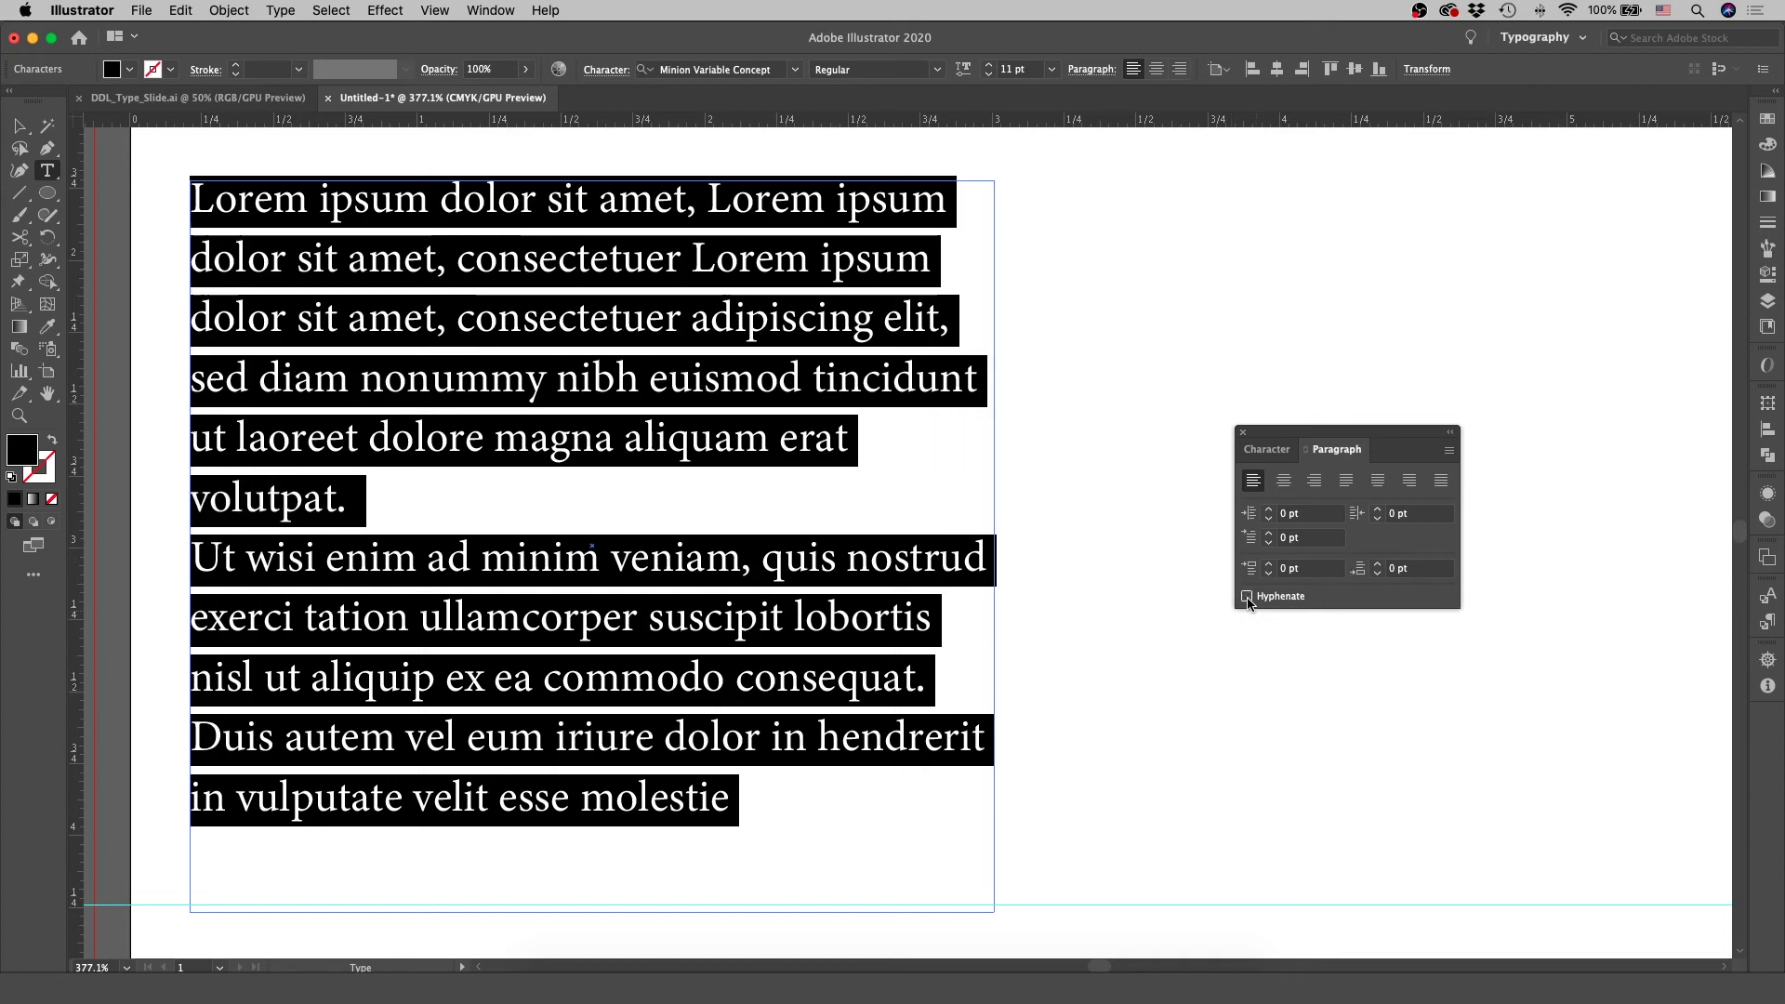
click(1247, 597)
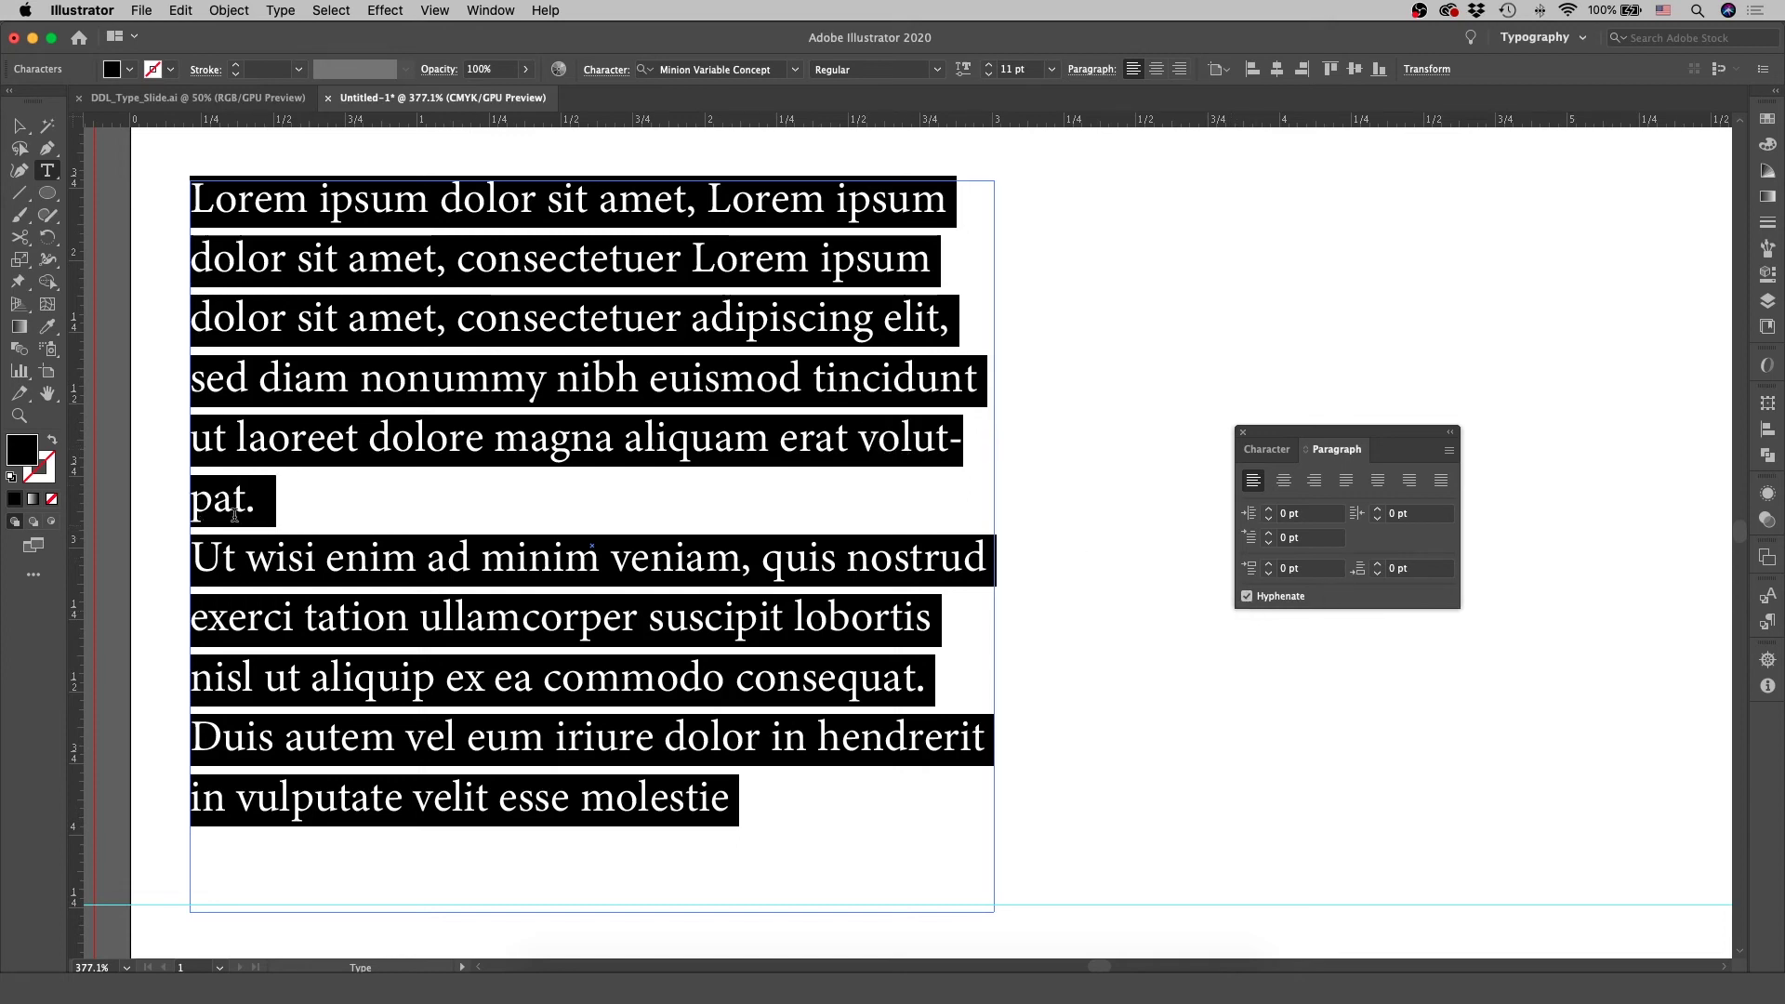
click(1247, 597)
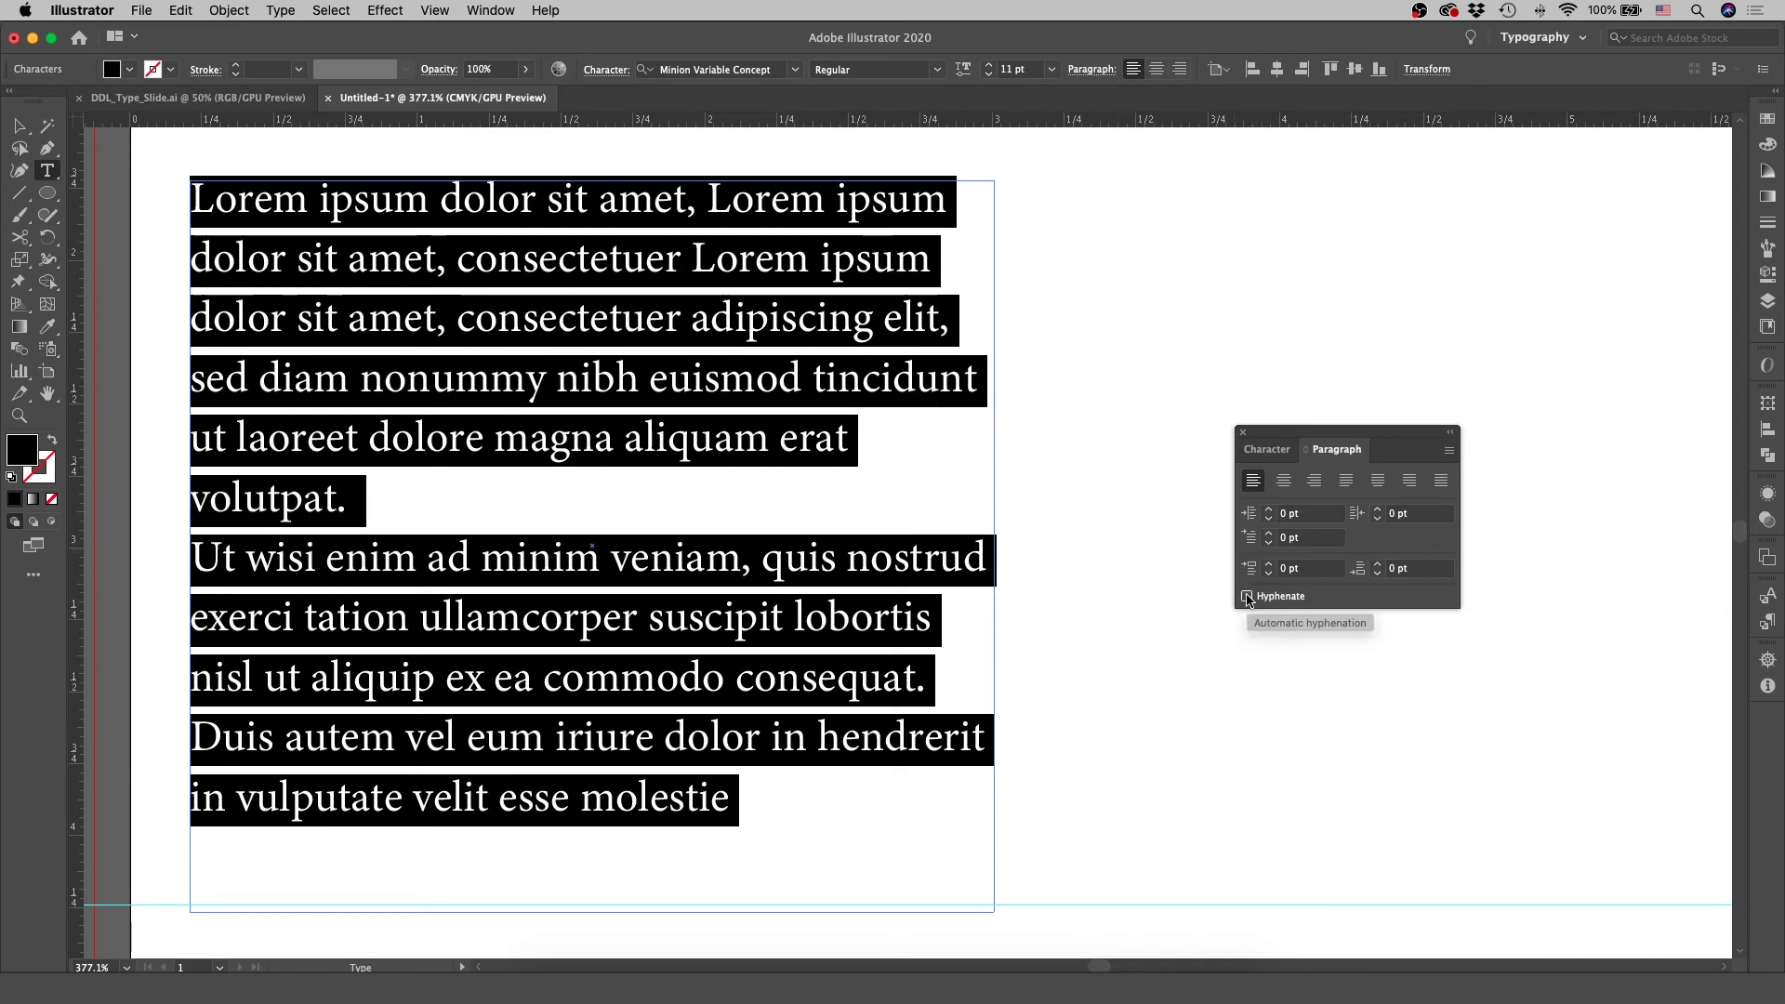
click(1247, 597)
click(1247, 597)
click(1247, 597)
click(1247, 597)
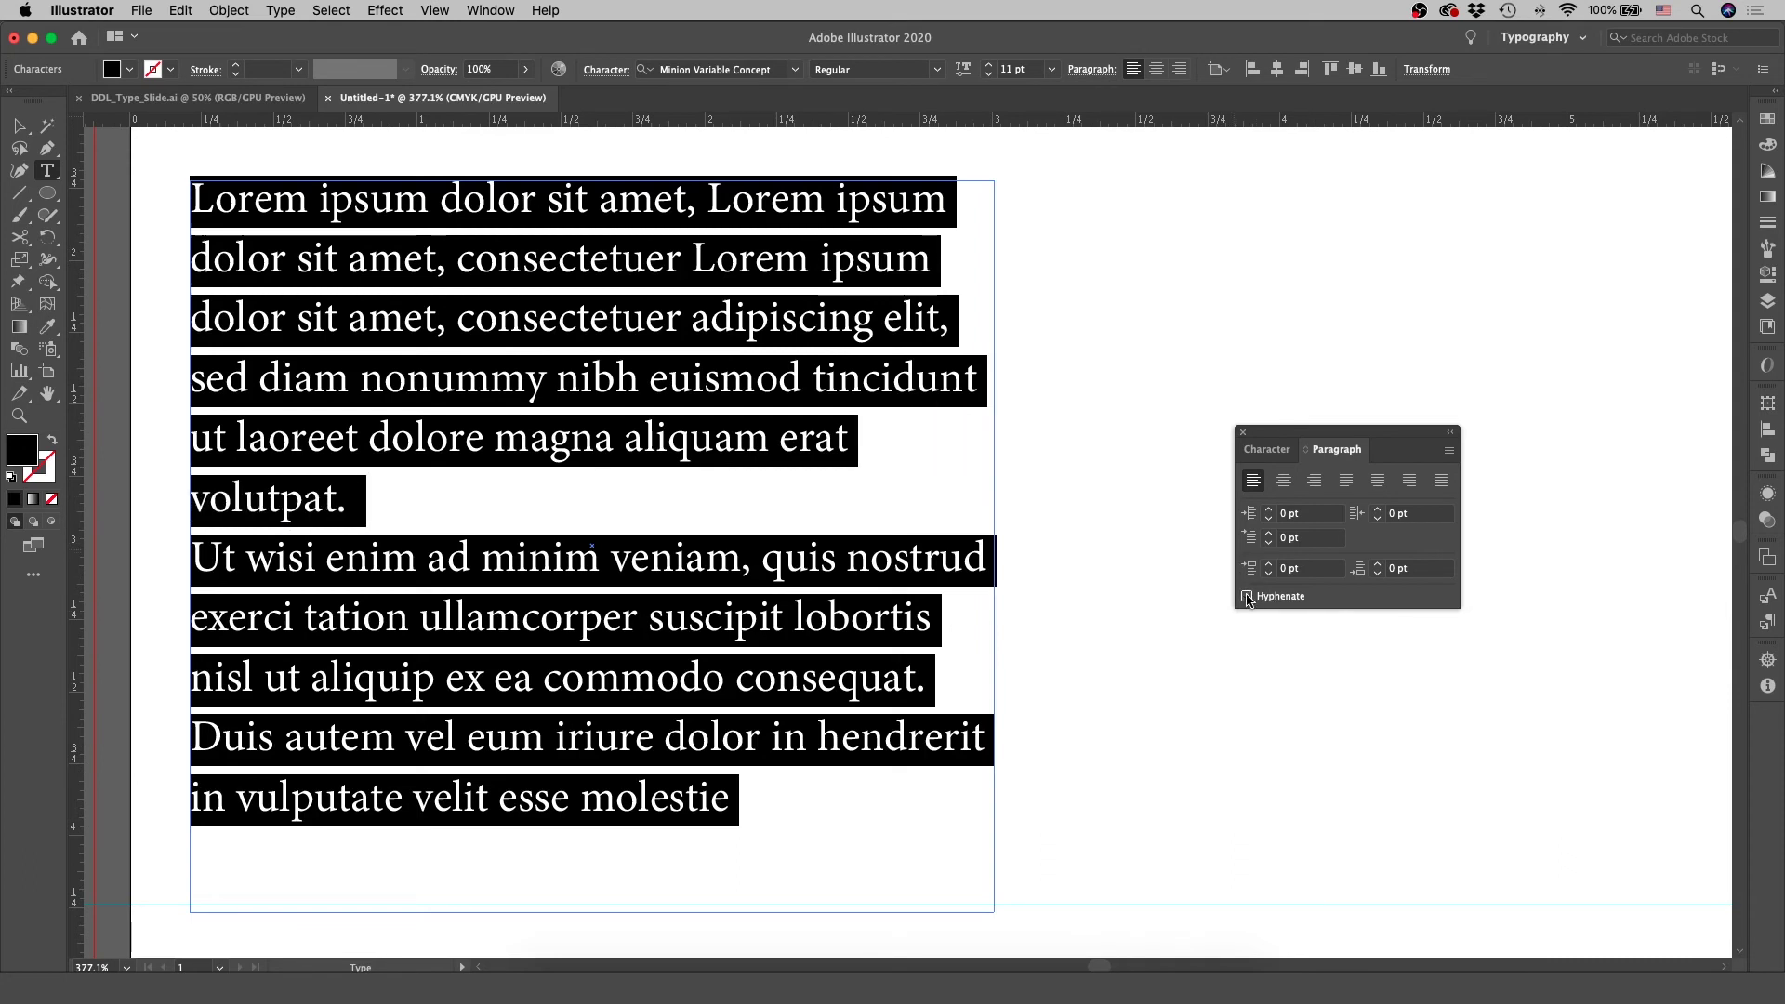
click(642, 572)
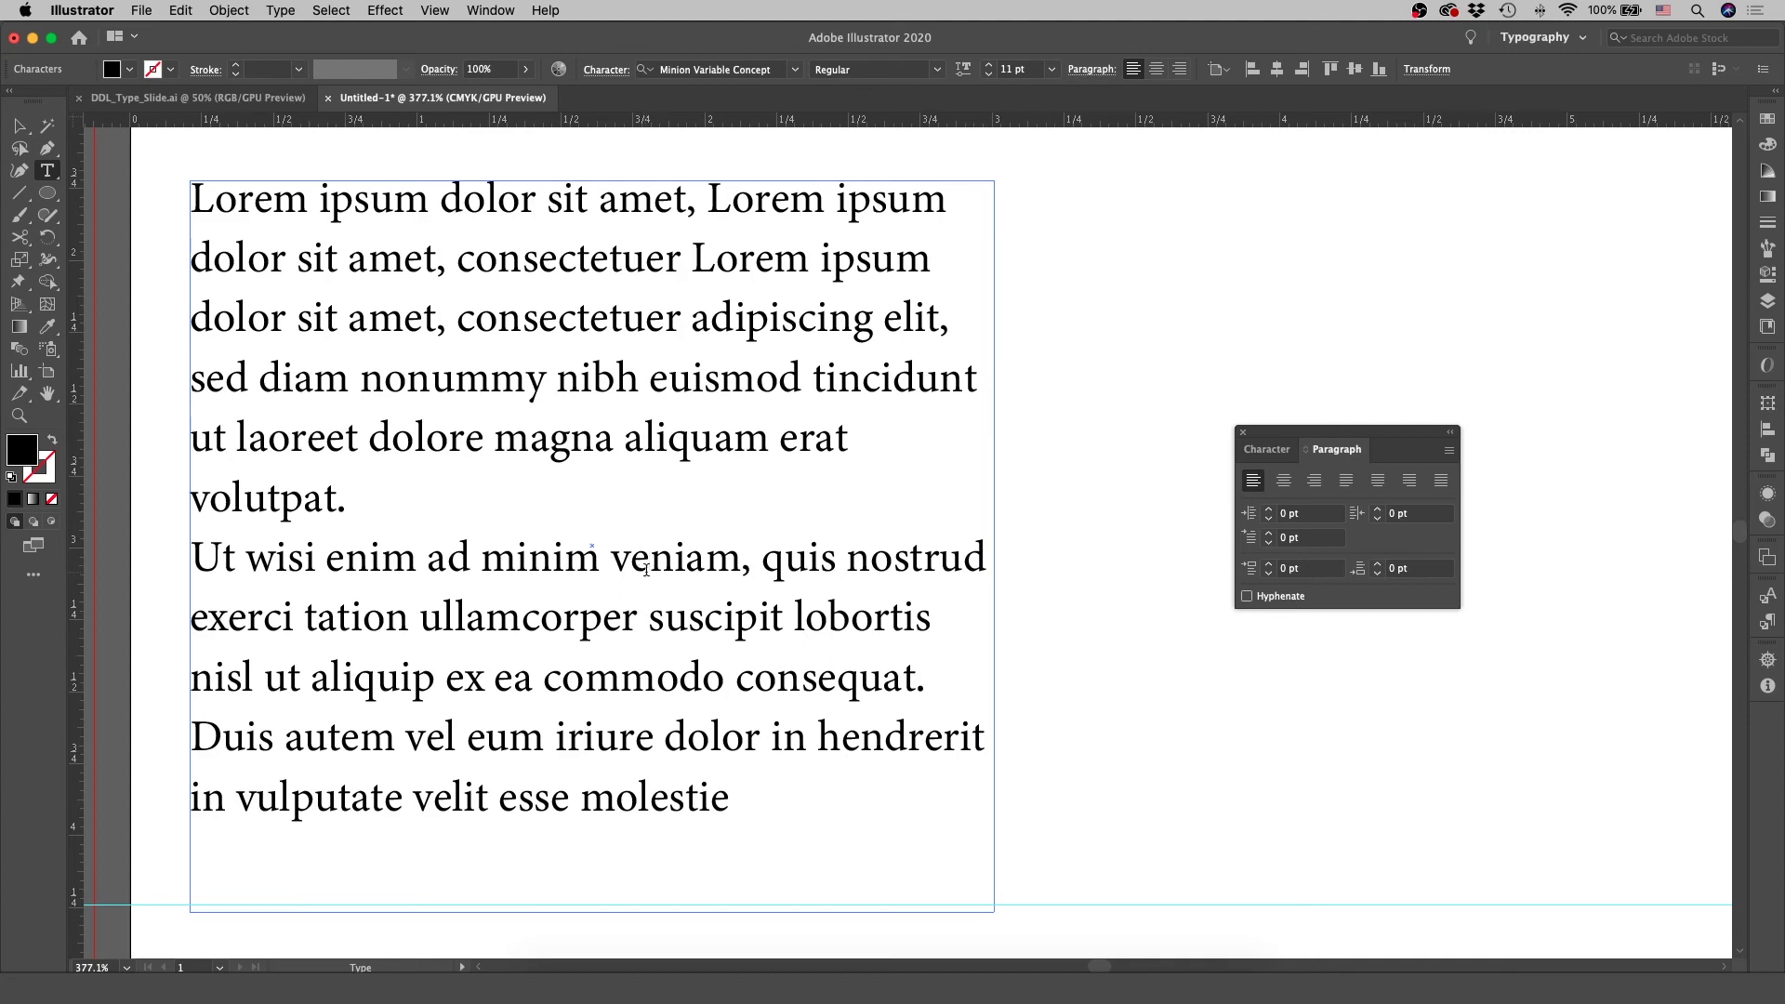
key(super+z)
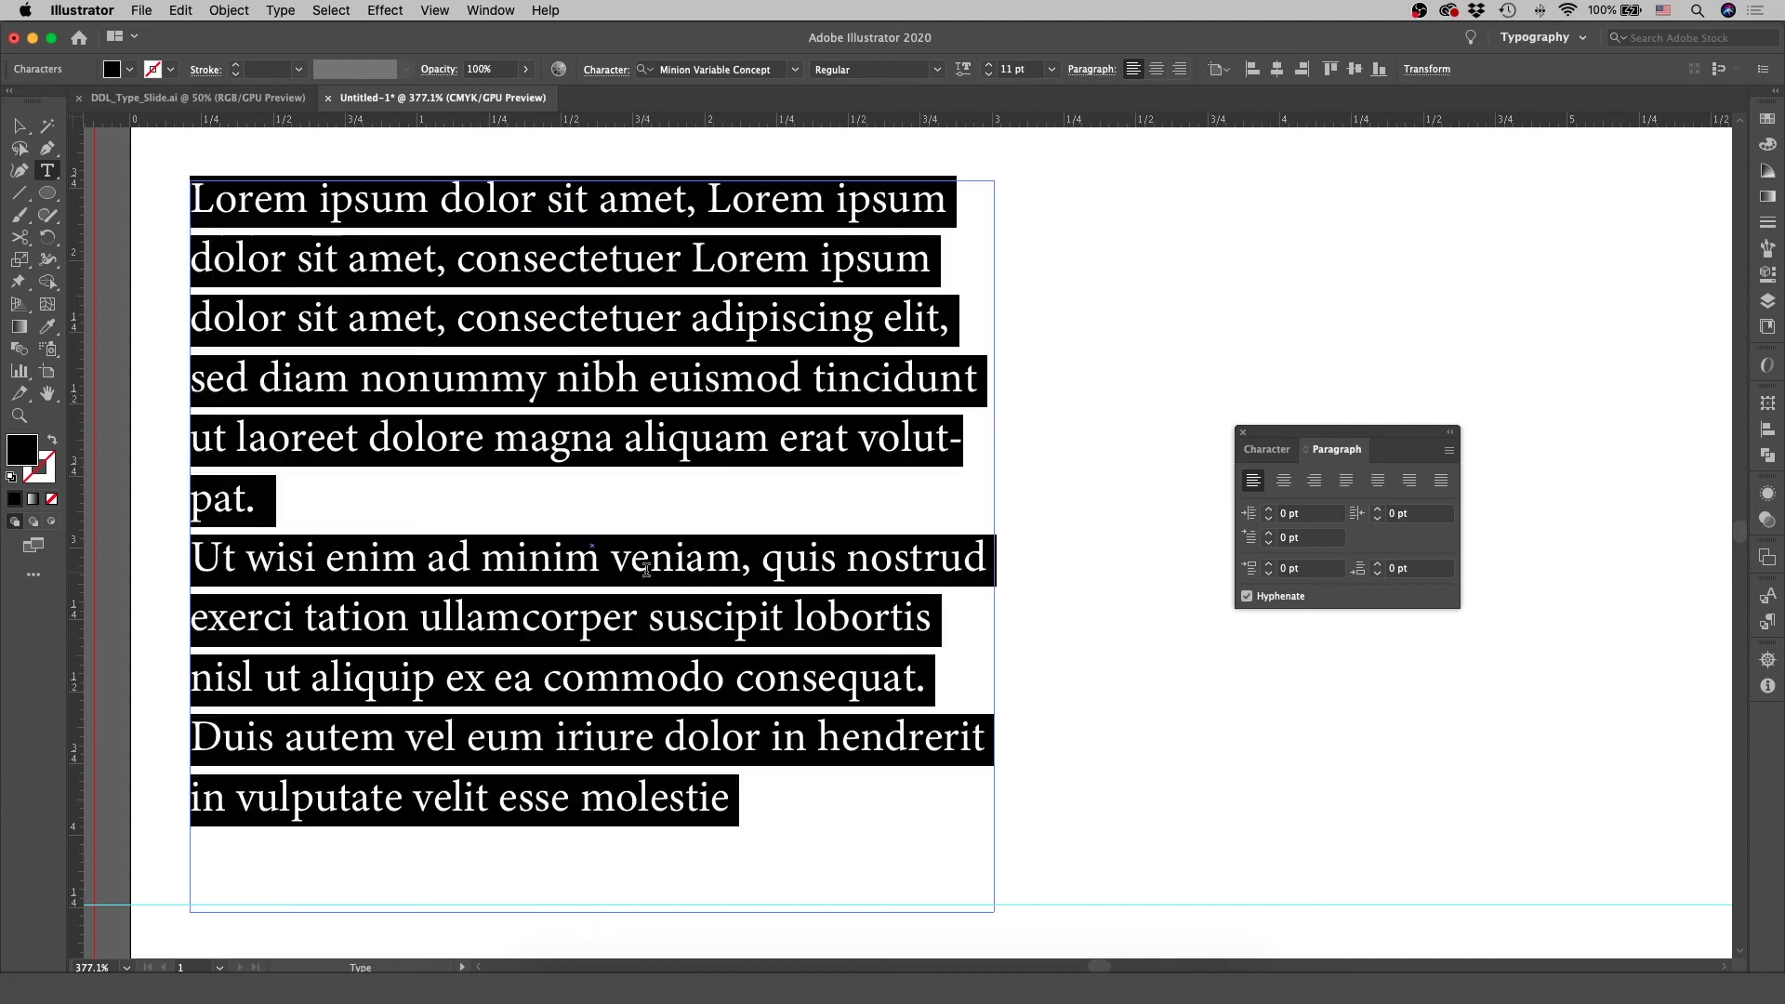
click(504, 600)
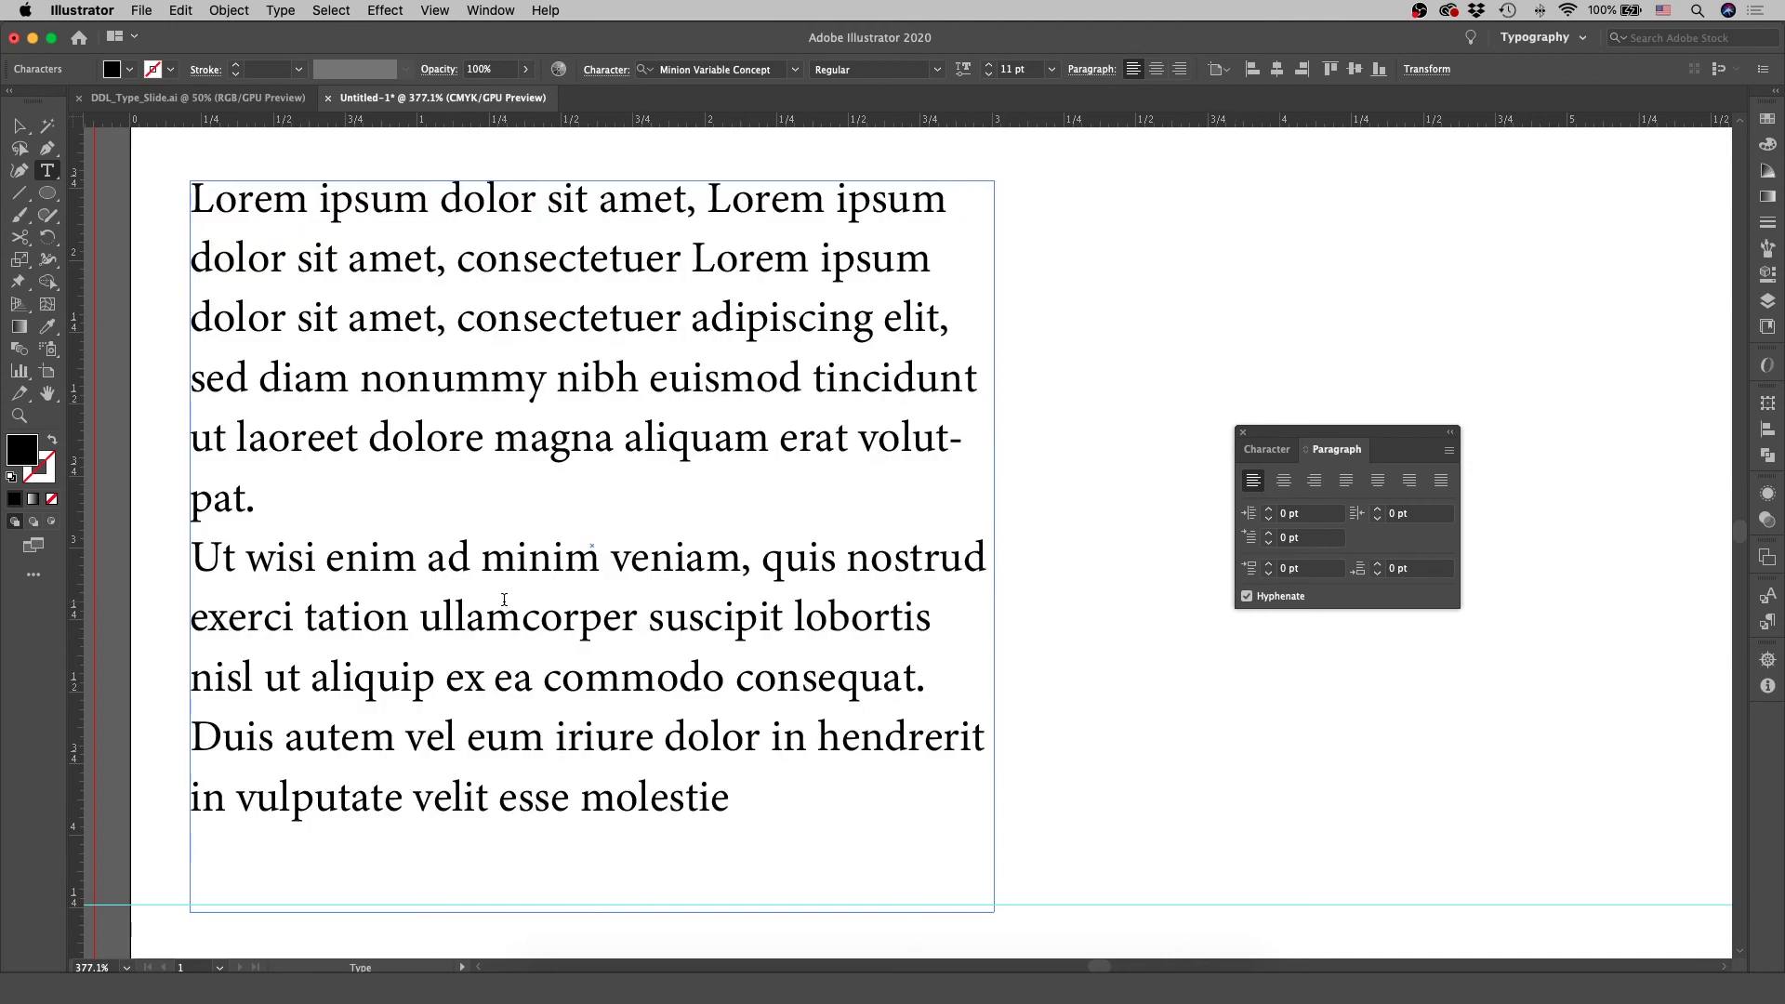
key(super+a)
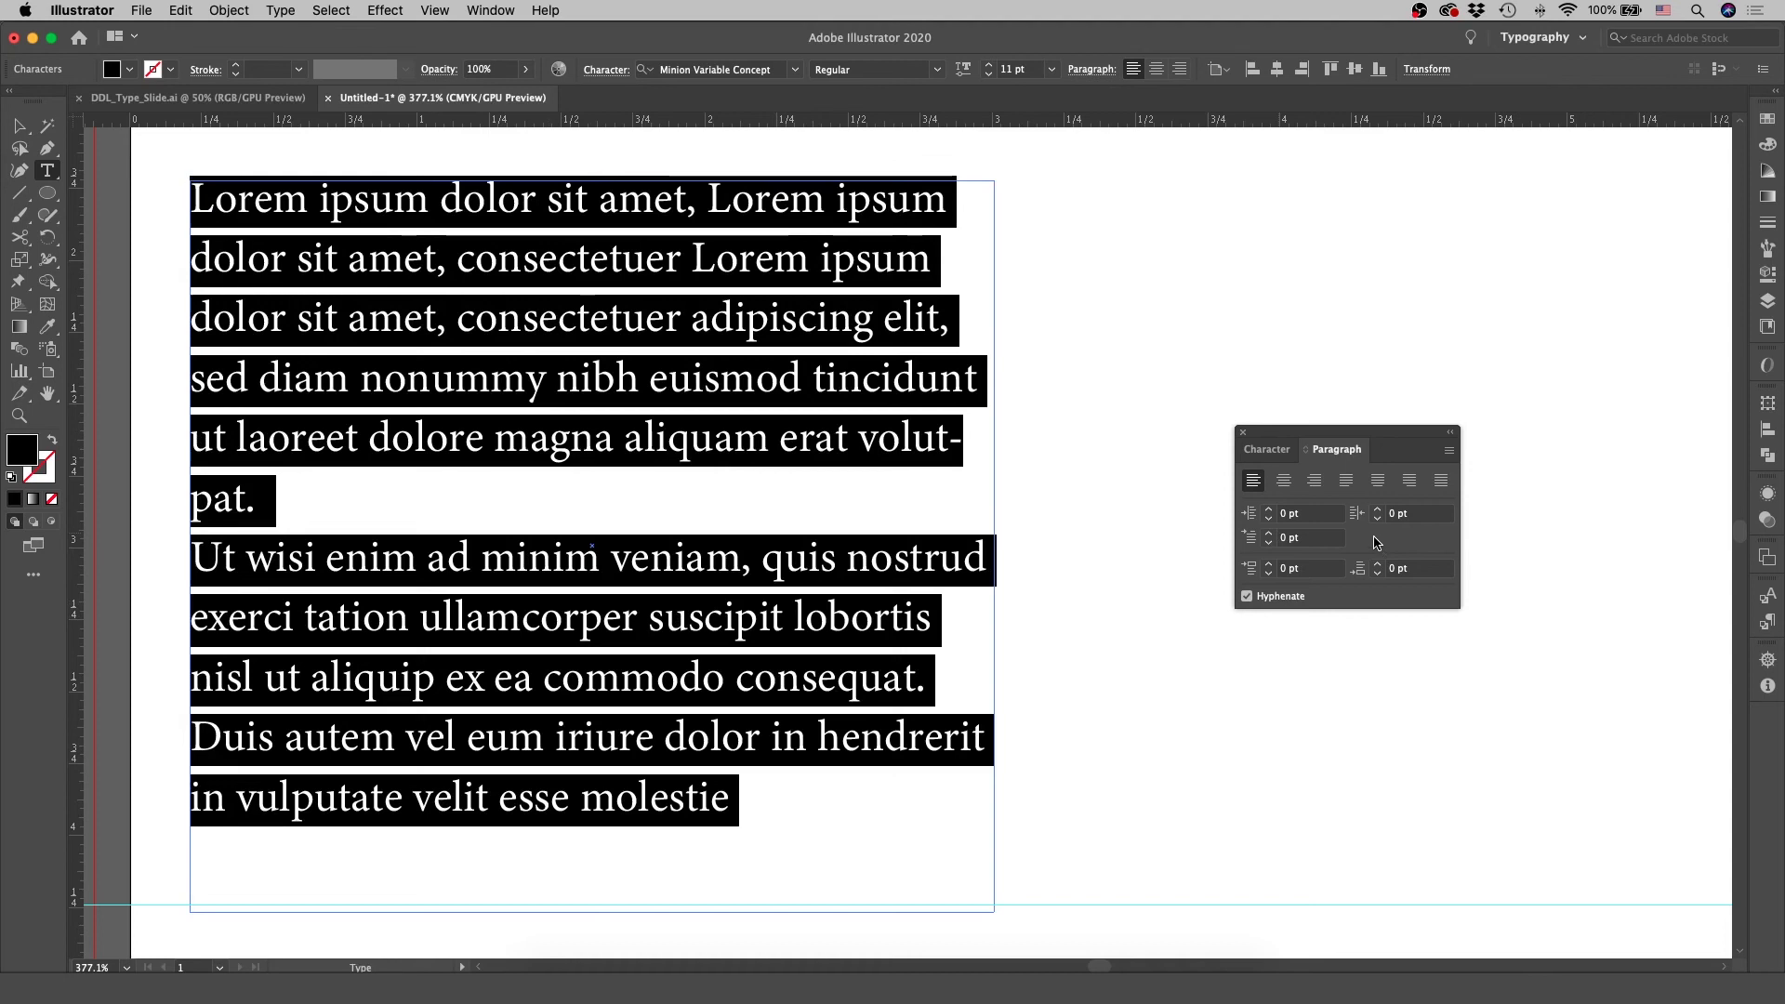
key(Right)
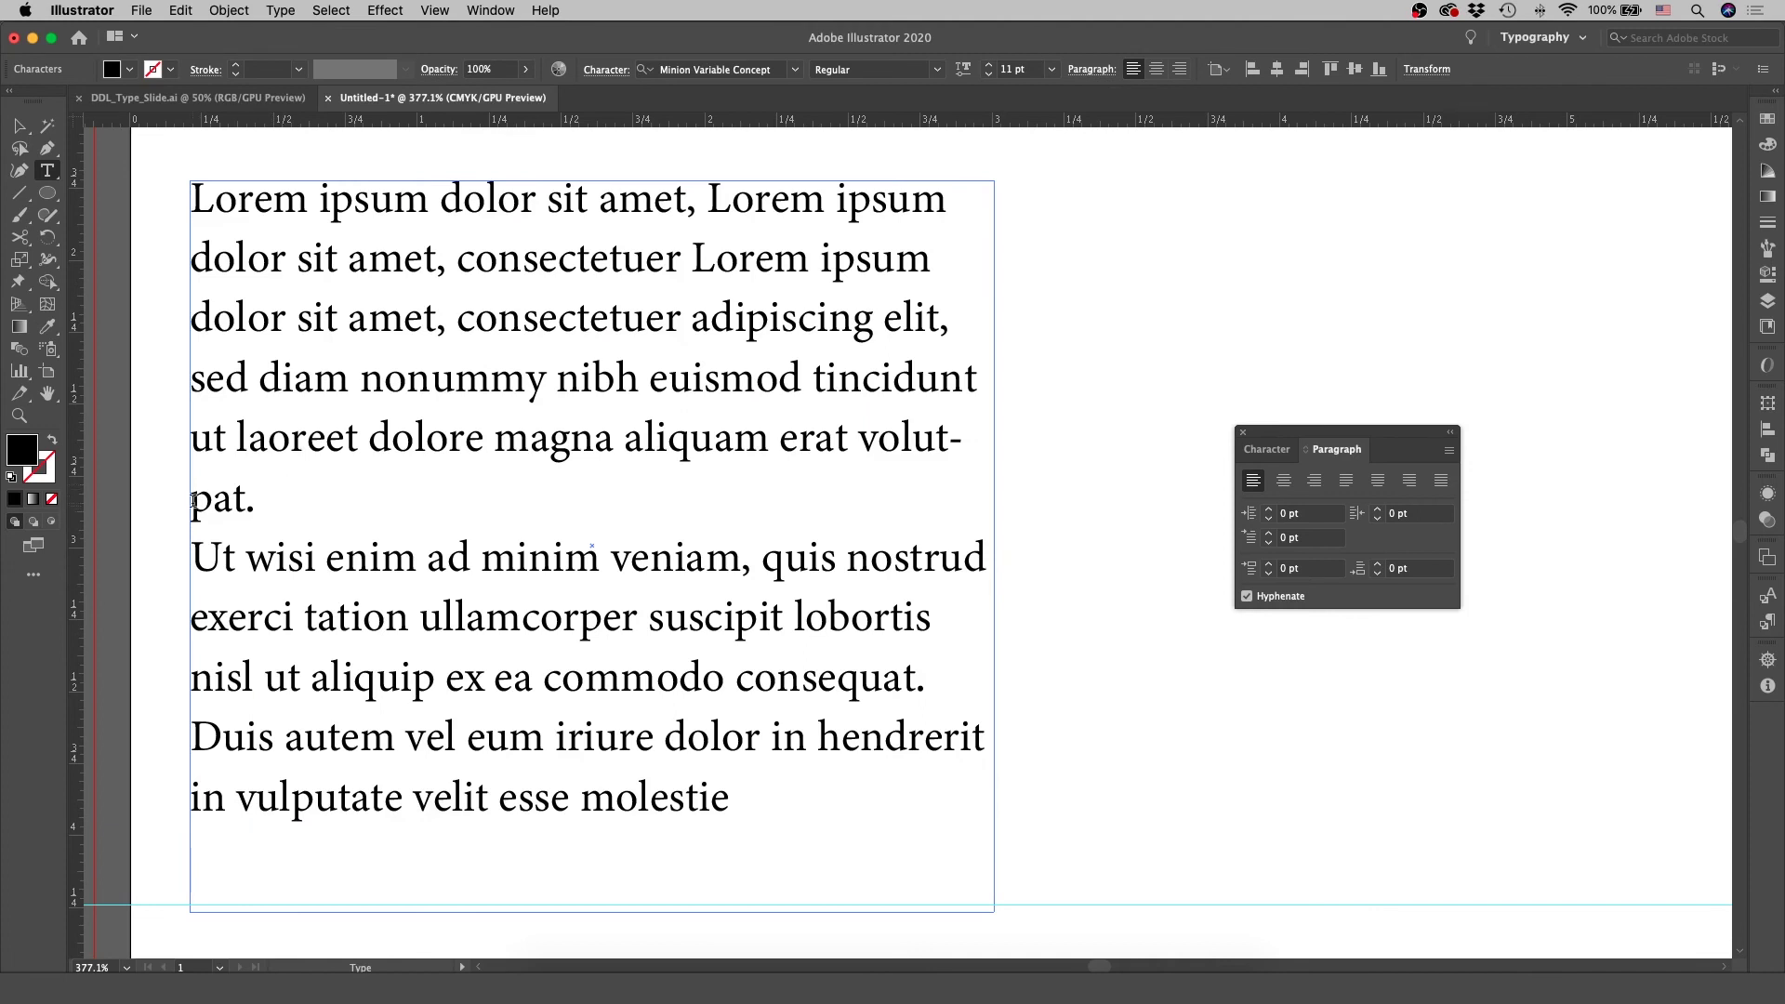
drag(193, 500, 296, 505)
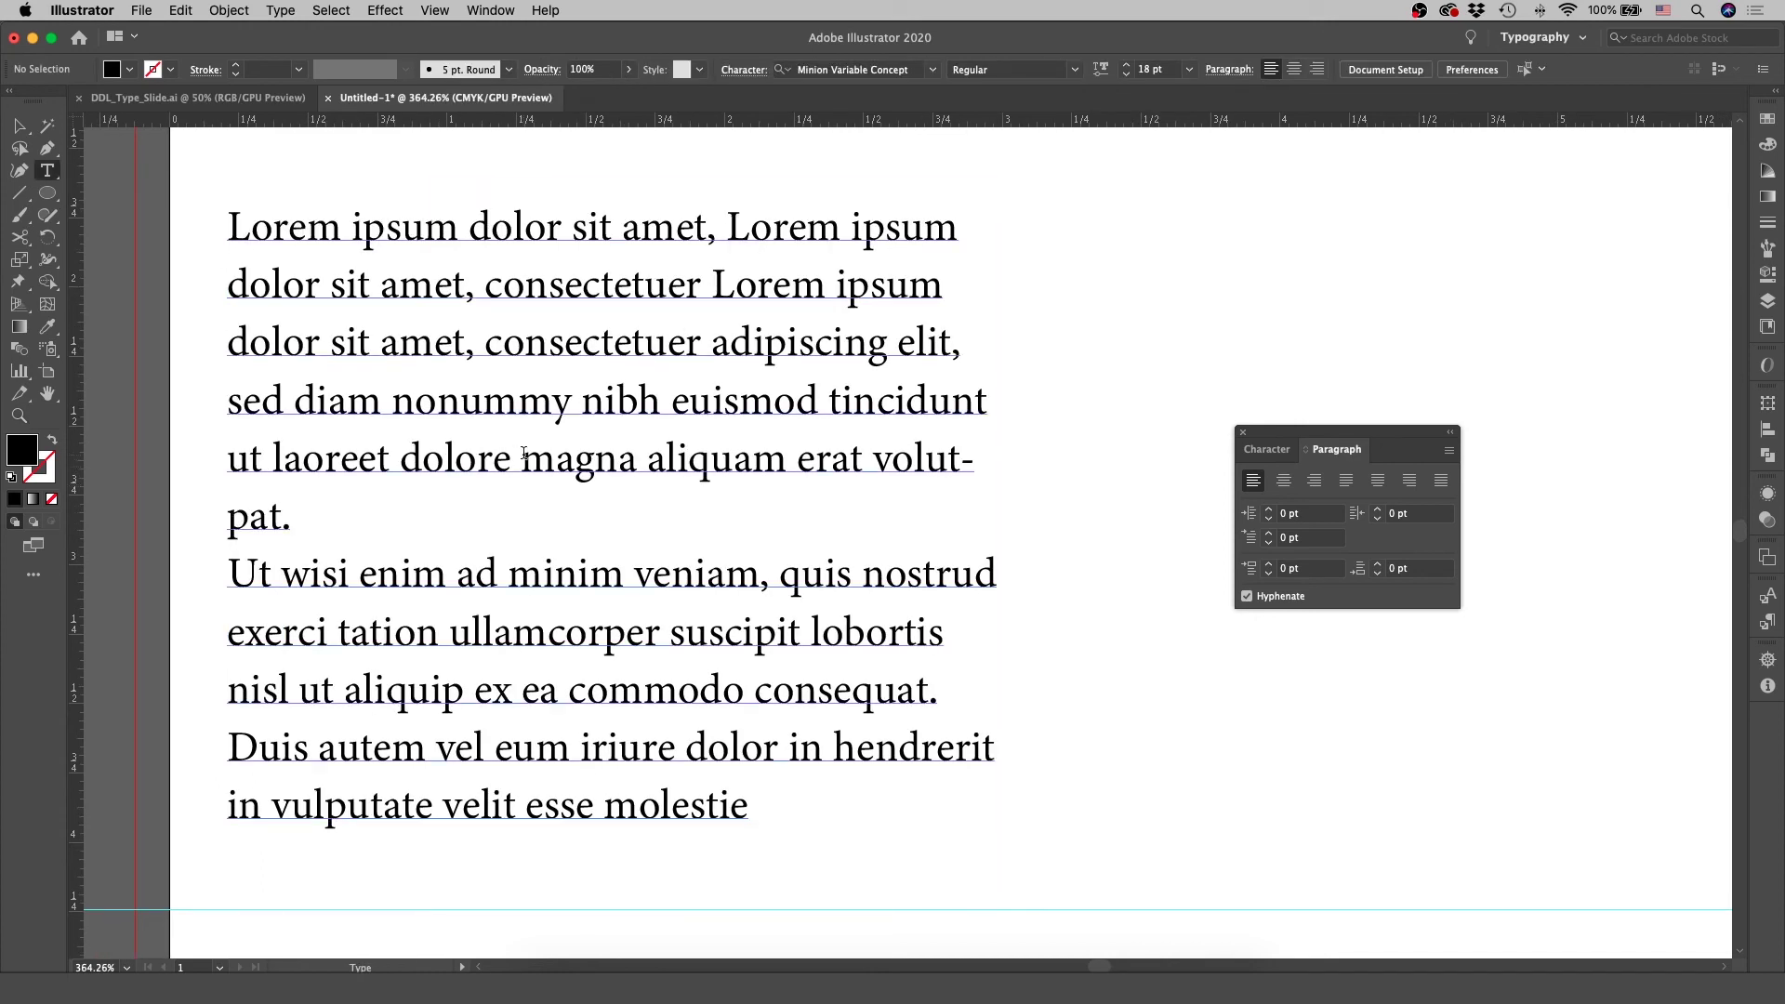
Try deleting the word "dolore" from the first paragraph, and undo the deletion
drag(524, 454, 400, 456)
key(BackSpace)
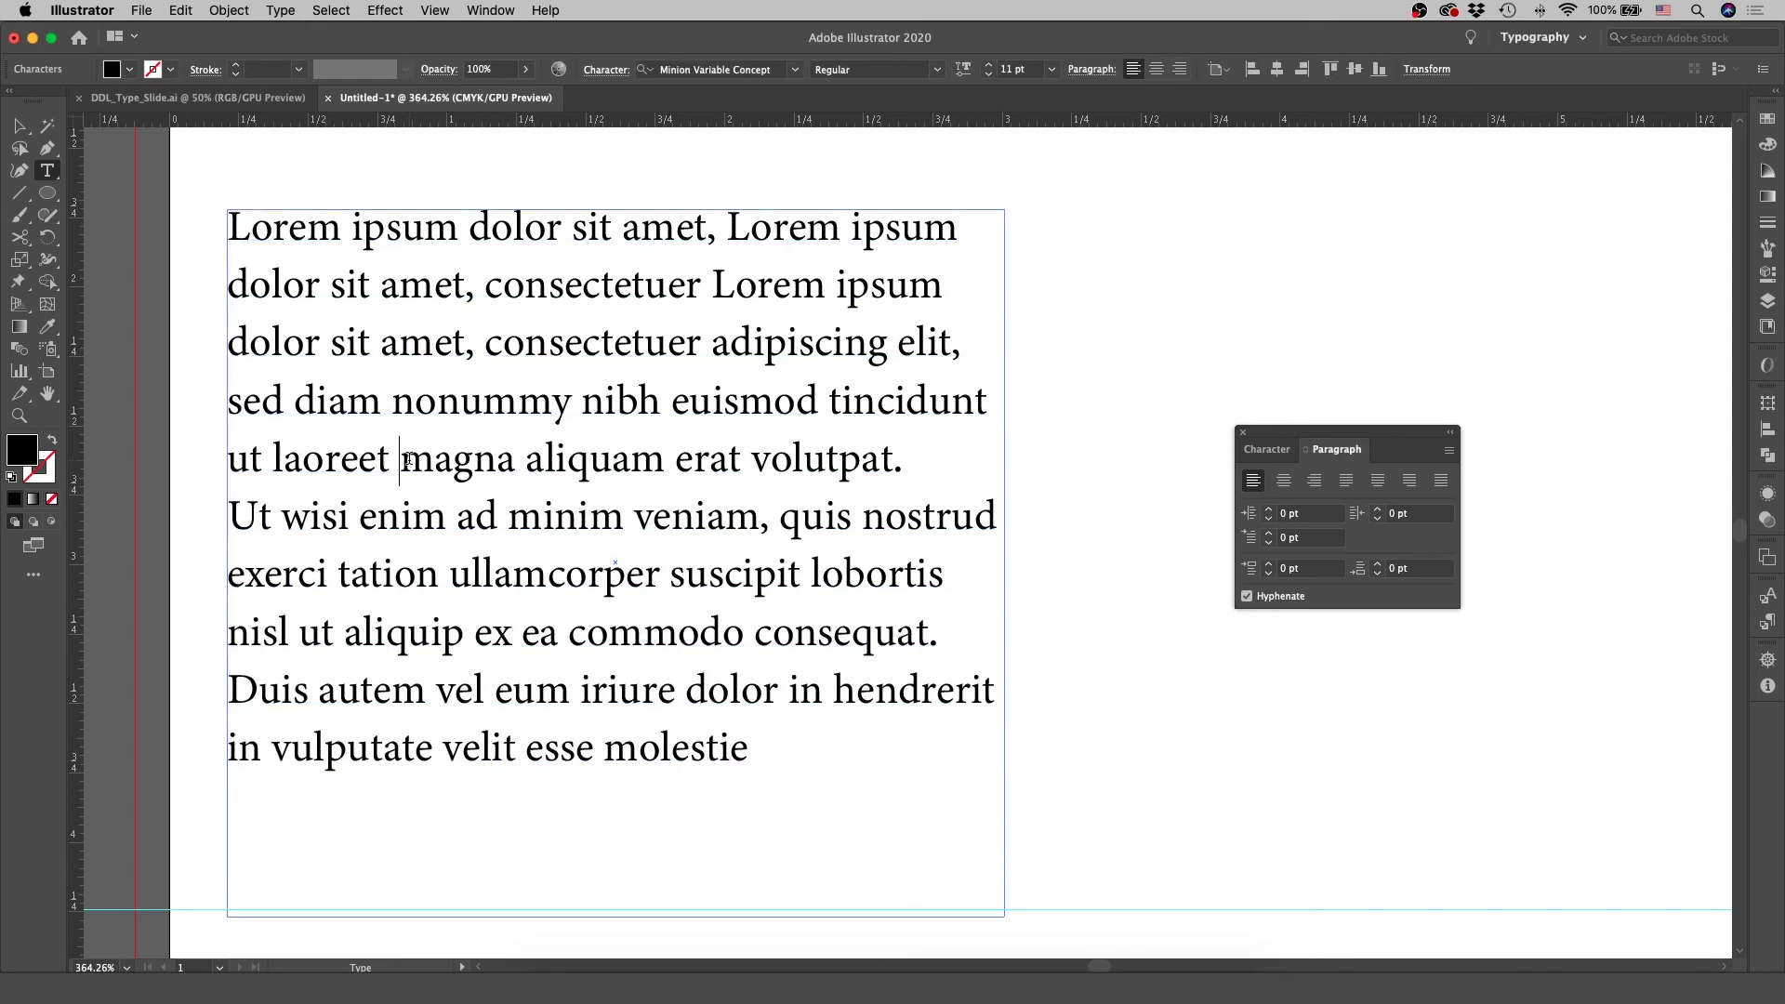
key(super+z)
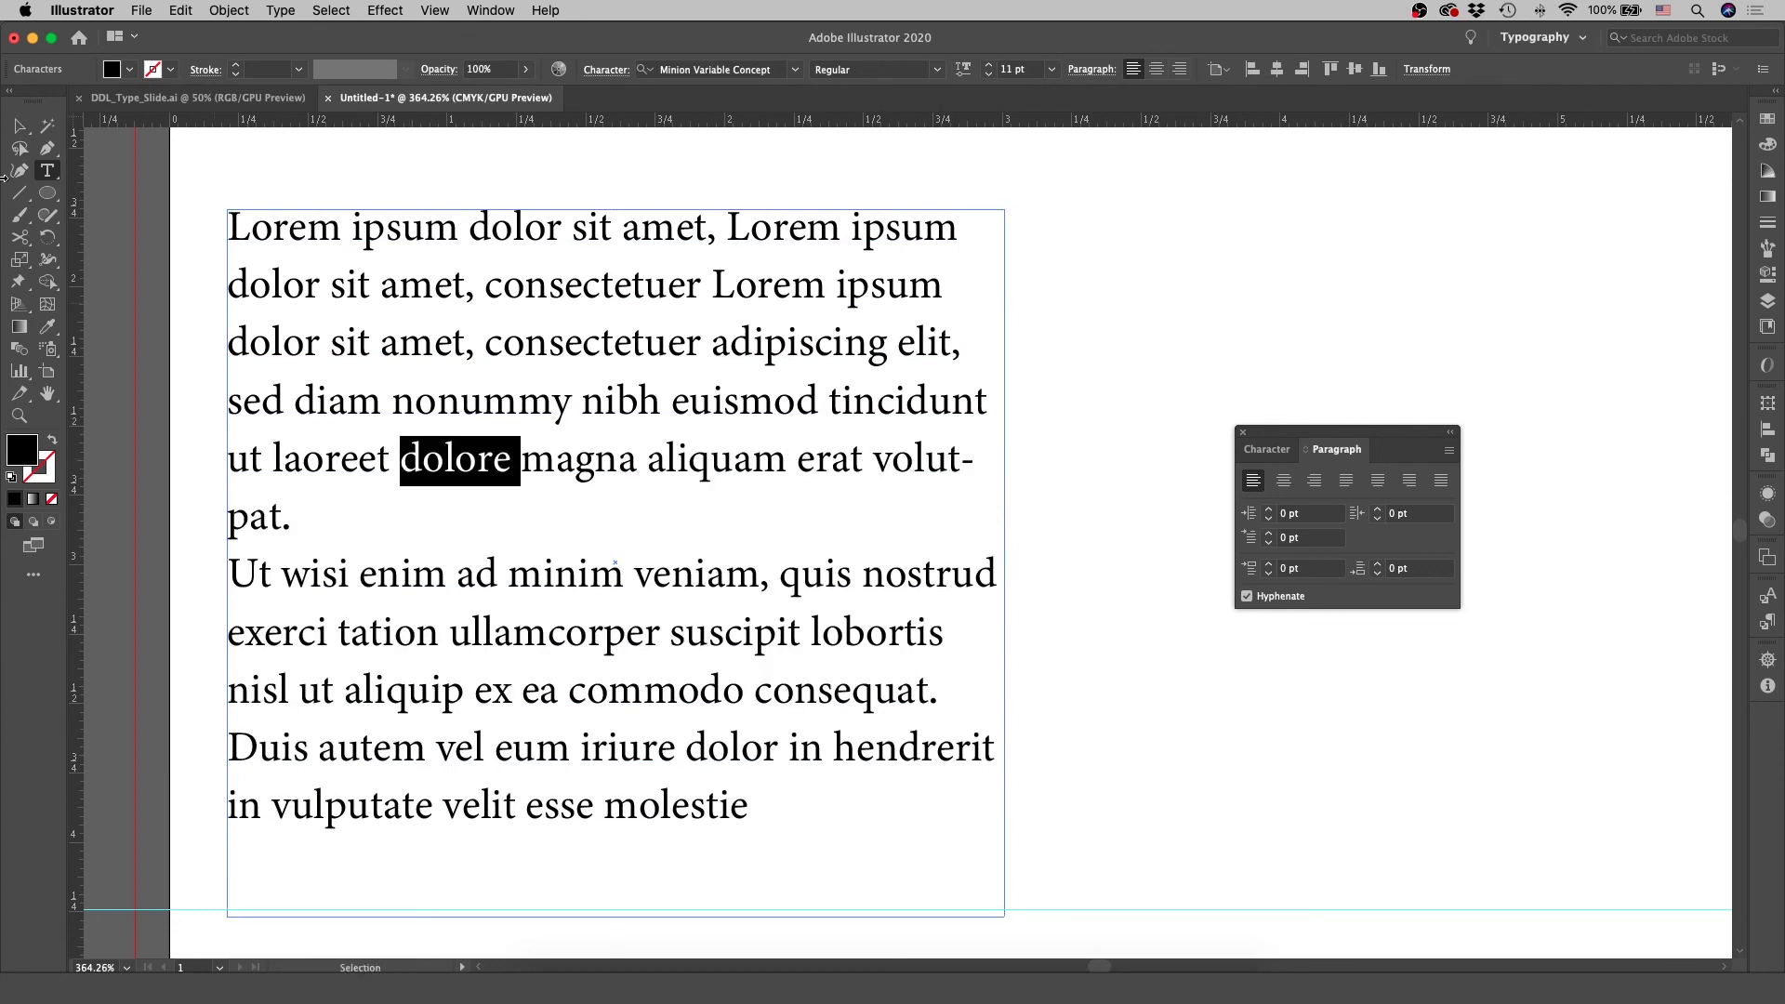
Try widening the Lorem ipsum text frame, and undo the resize
click(18, 127)
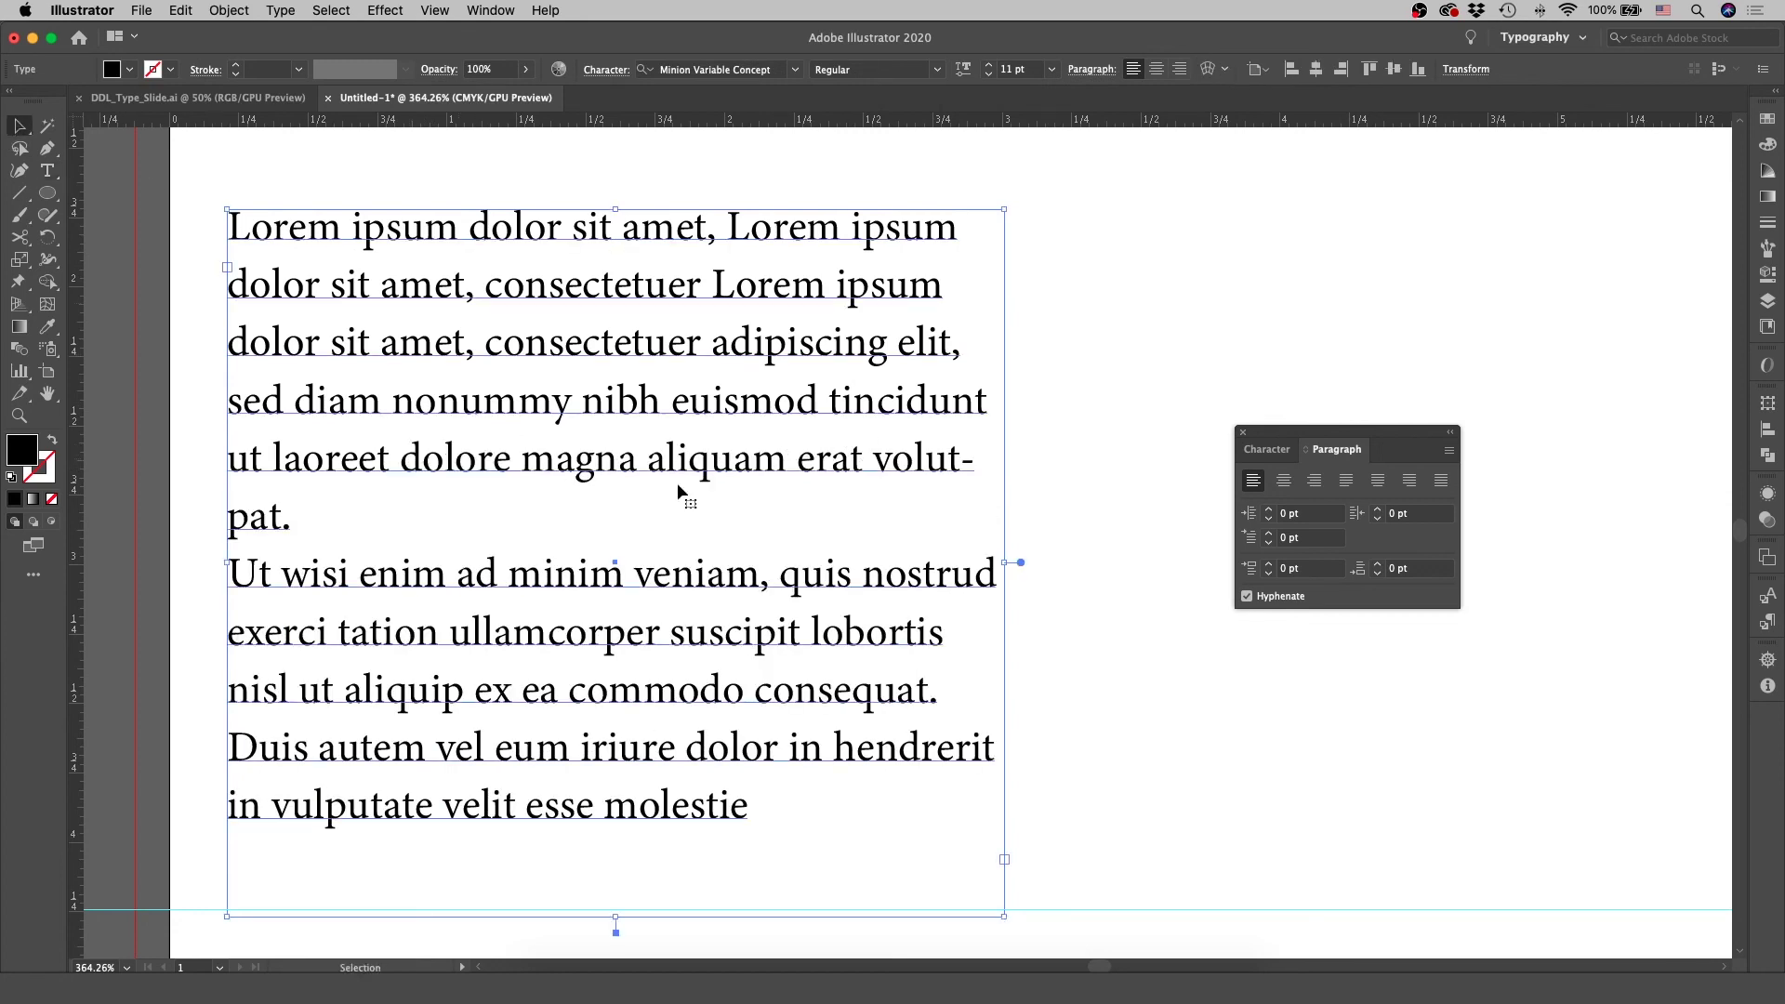
click(1023, 565)
click(1006, 564)
drag(1006, 564, 1079, 572)
key(super+z)
Try tracking of -15 on the text from "sed diam" to "volutpat.", and undo the tracking changes
double_click(500, 460)
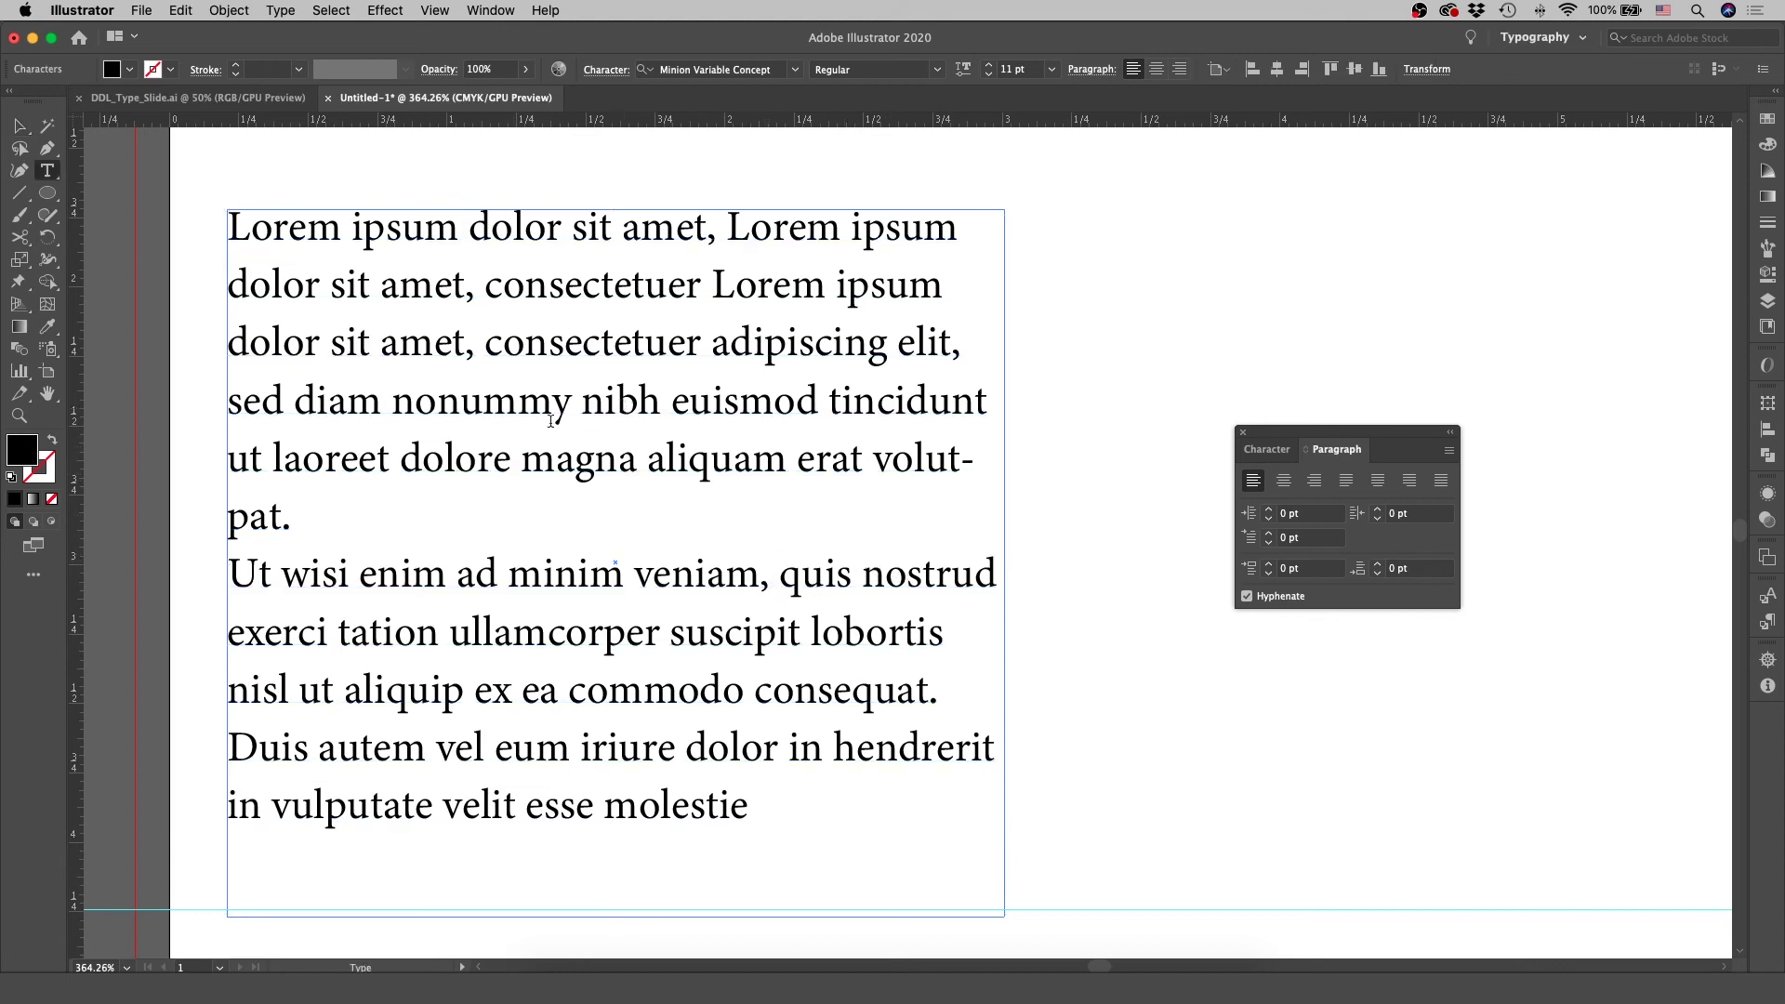
drag(296, 401, 353, 481)
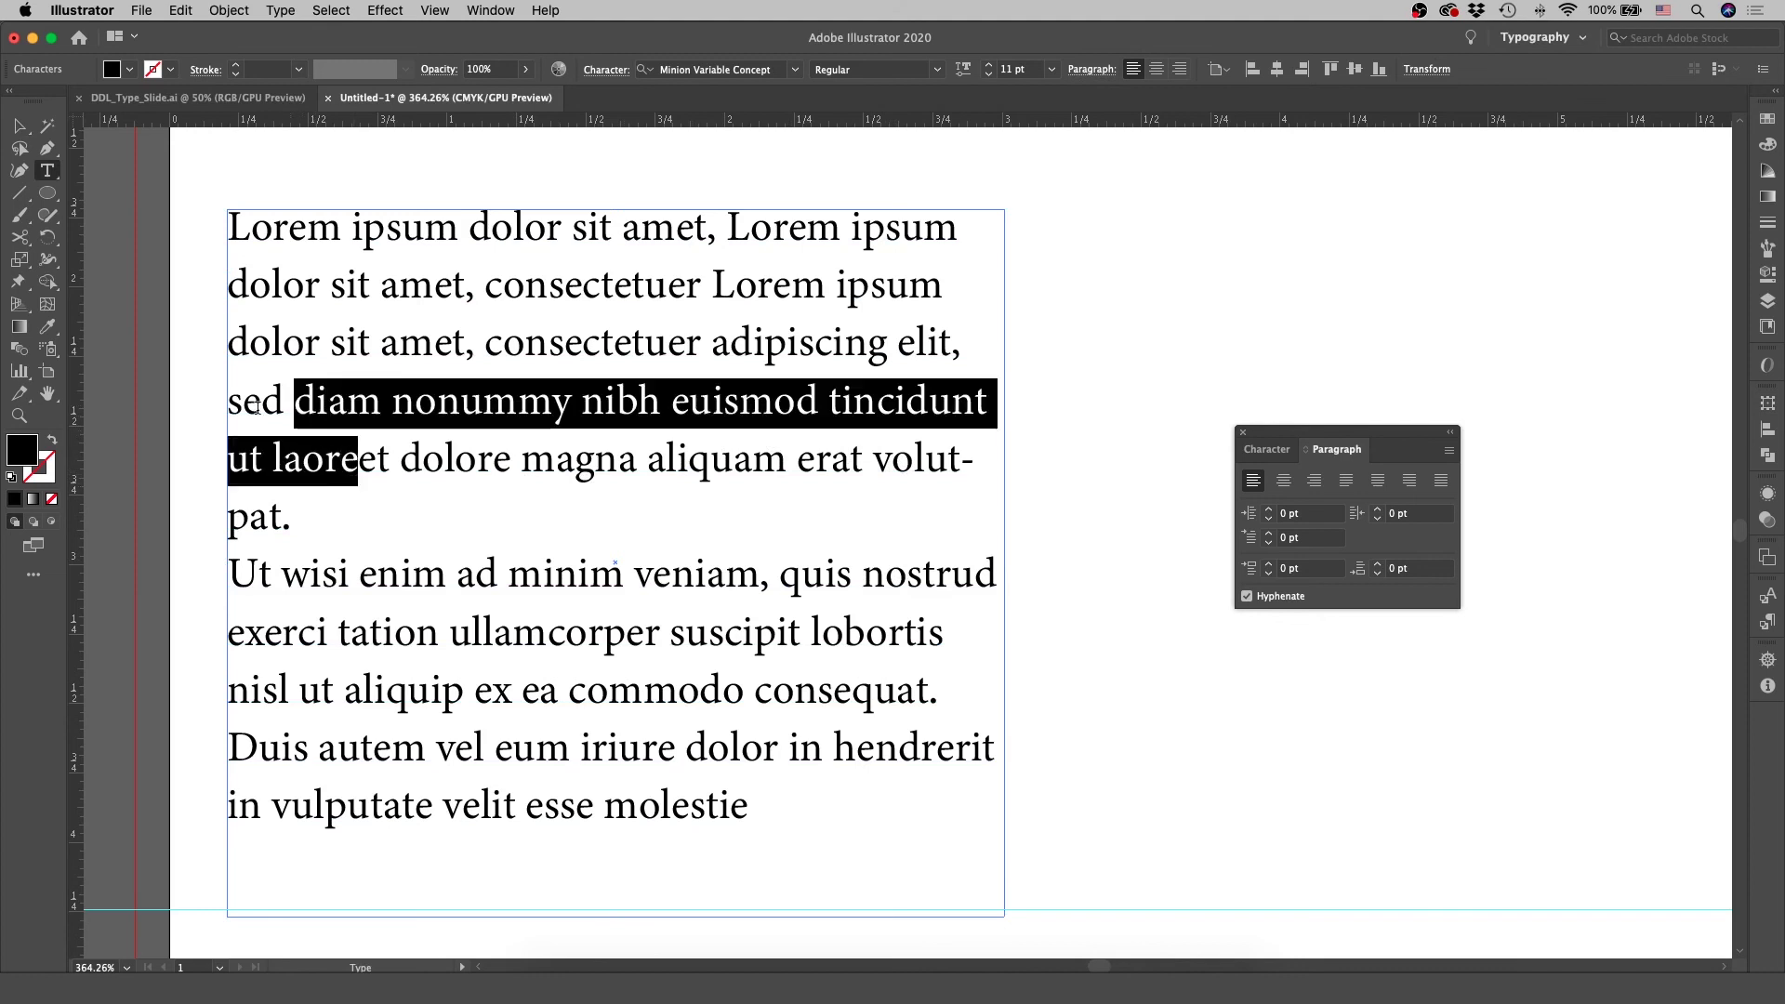
triple_click(336, 421)
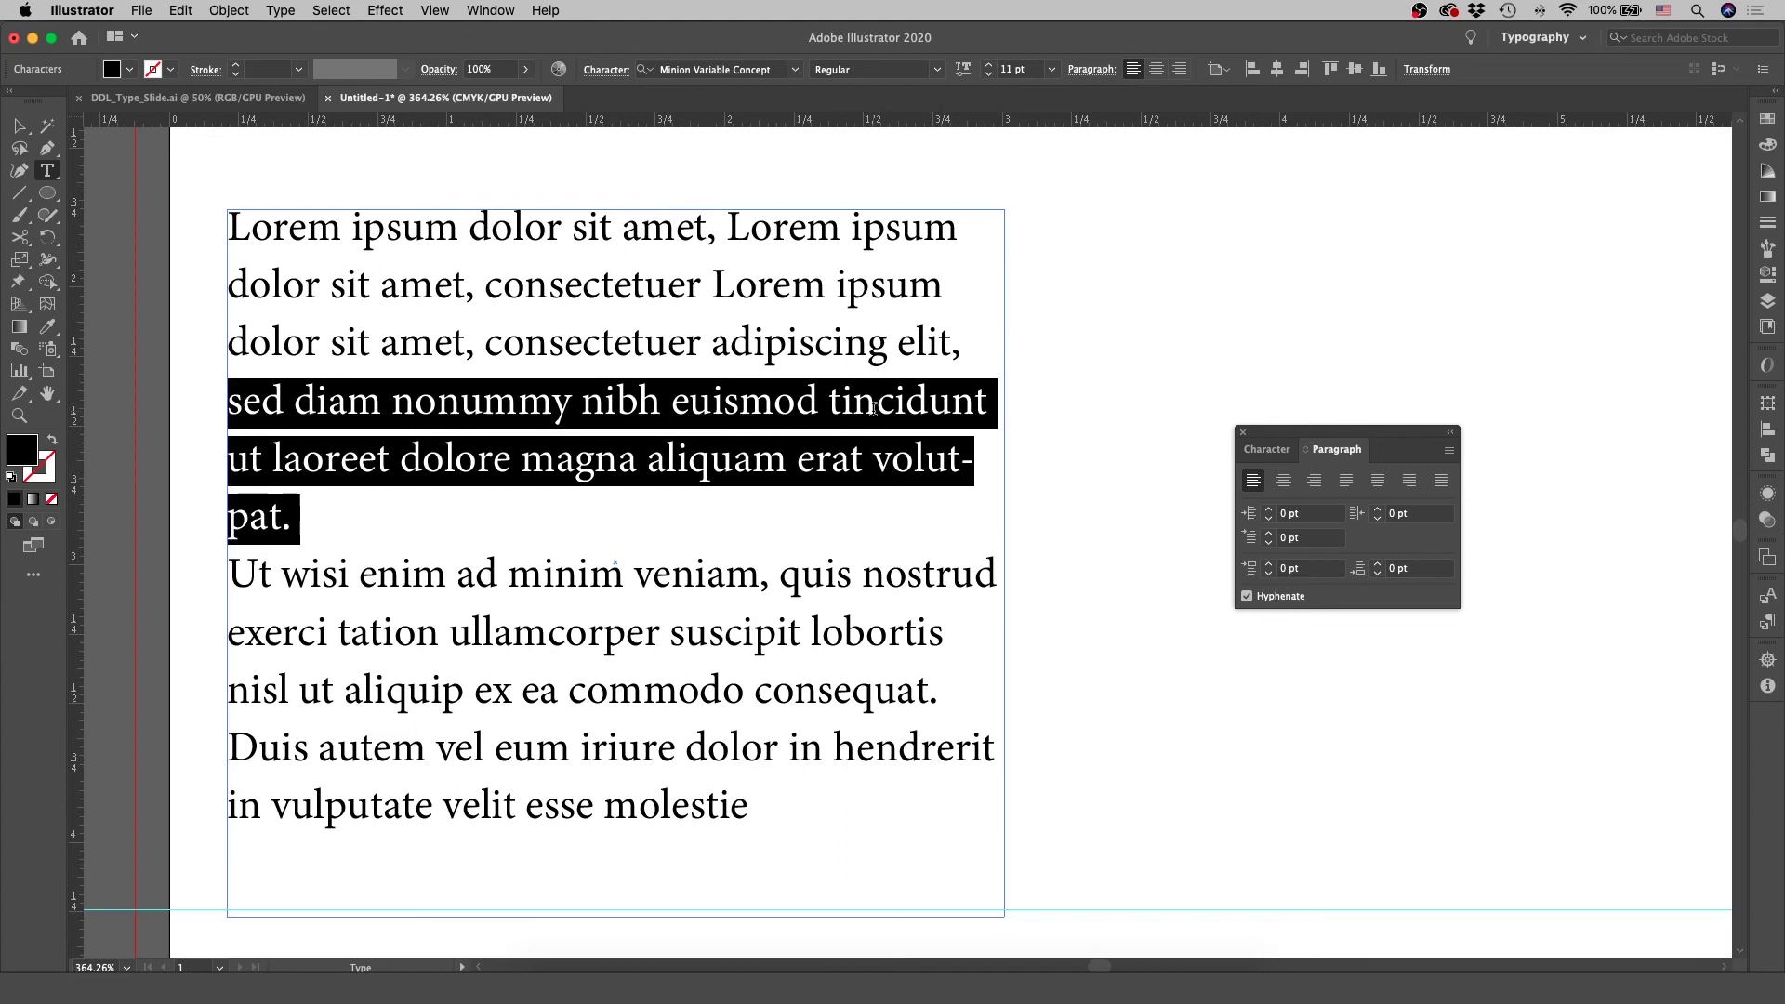
click(1269, 449)
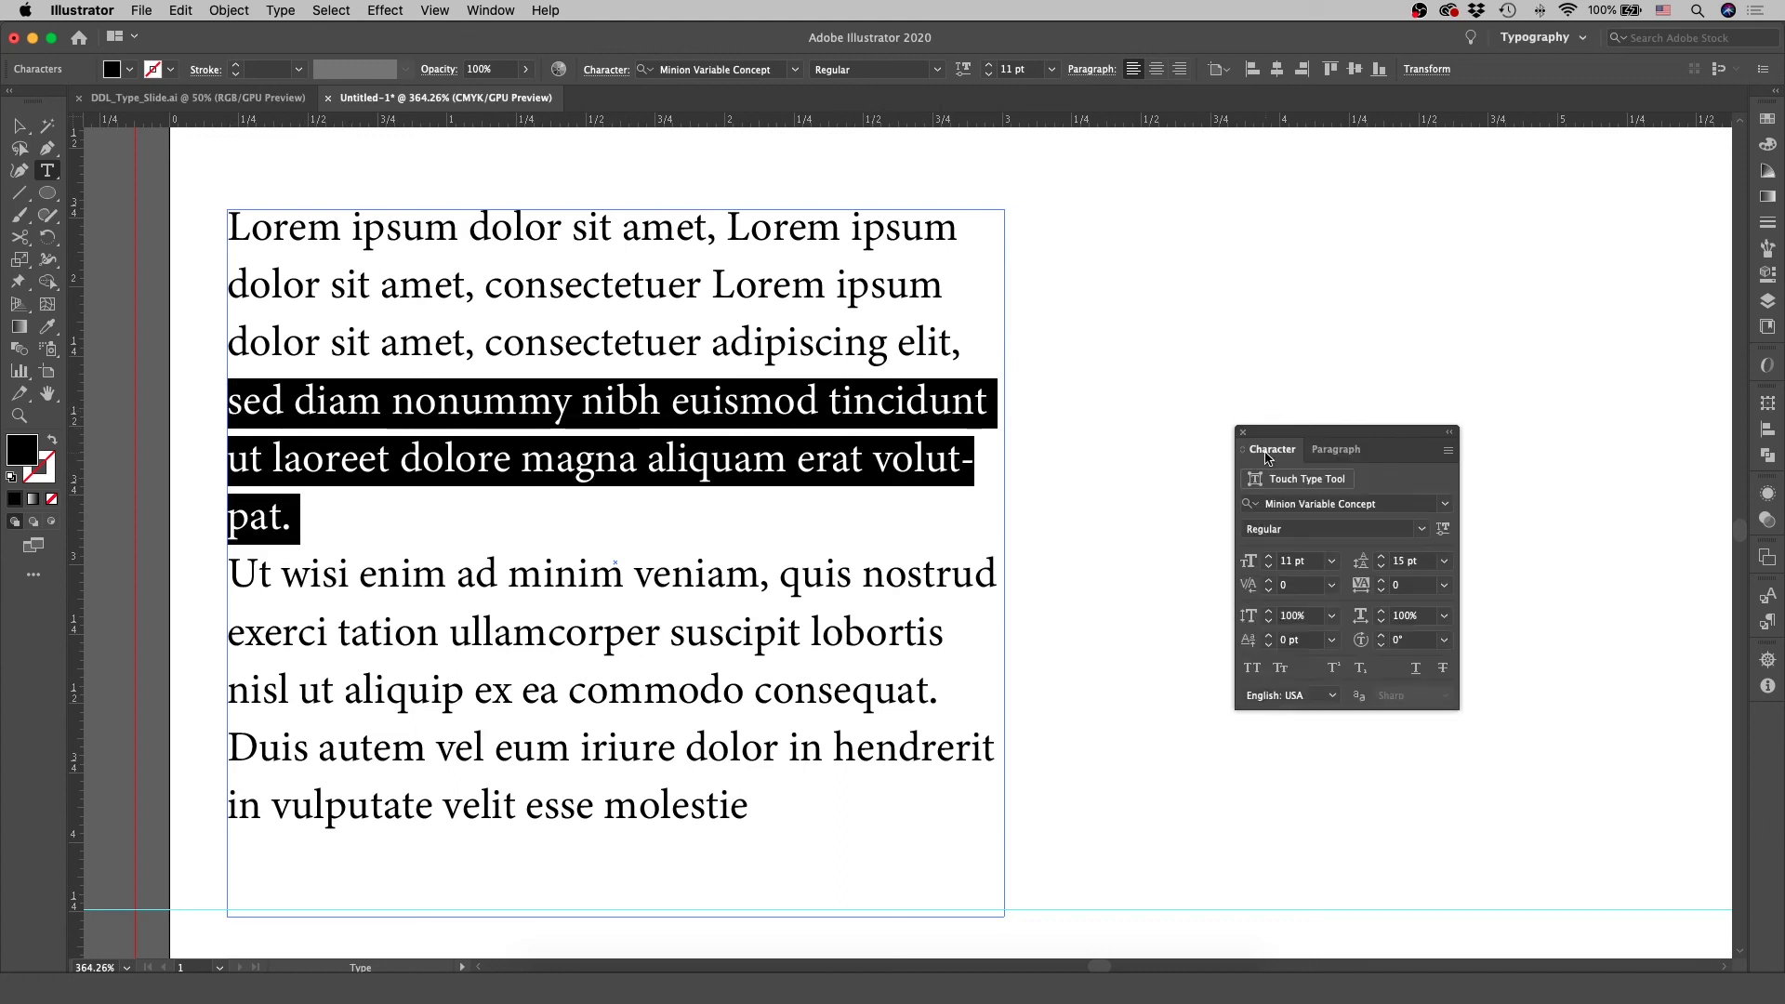
click(1380, 589)
click(1380, 589)
click(1380, 590)
click(1380, 589)
click(1380, 589)
click(1380, 594)
click(1380, 593)
click(1380, 593)
click(1380, 593)
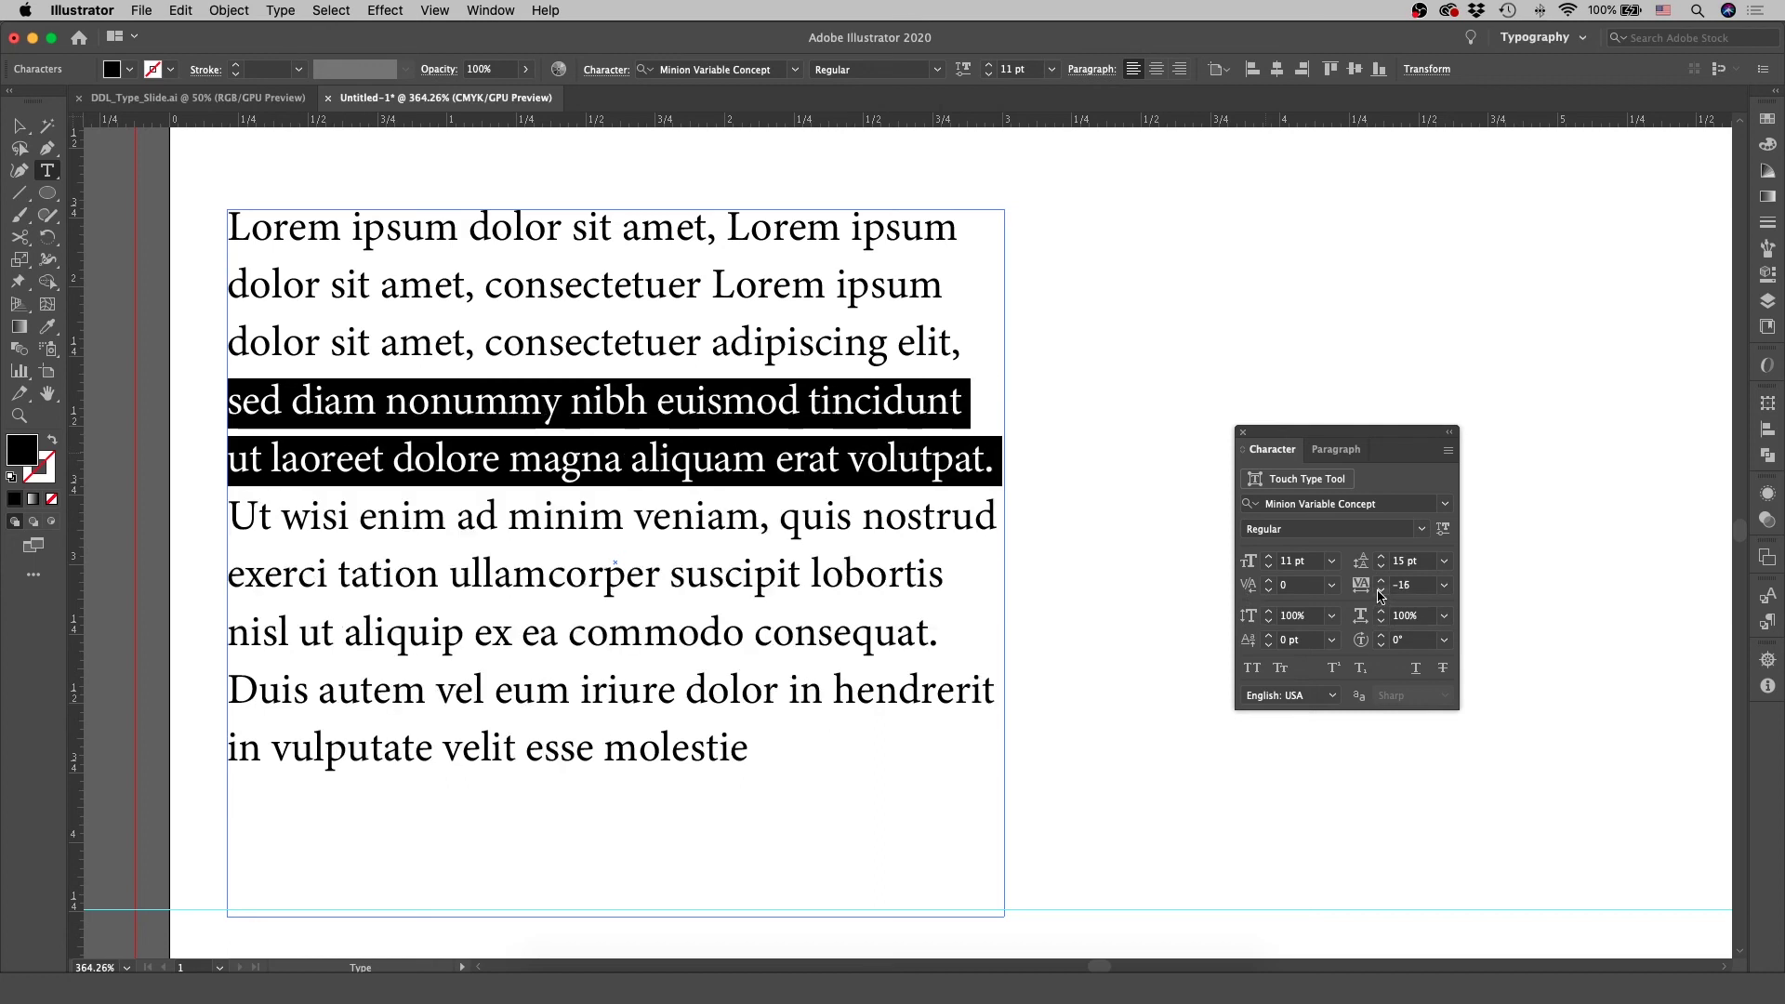
click(1381, 580)
click(597, 459)
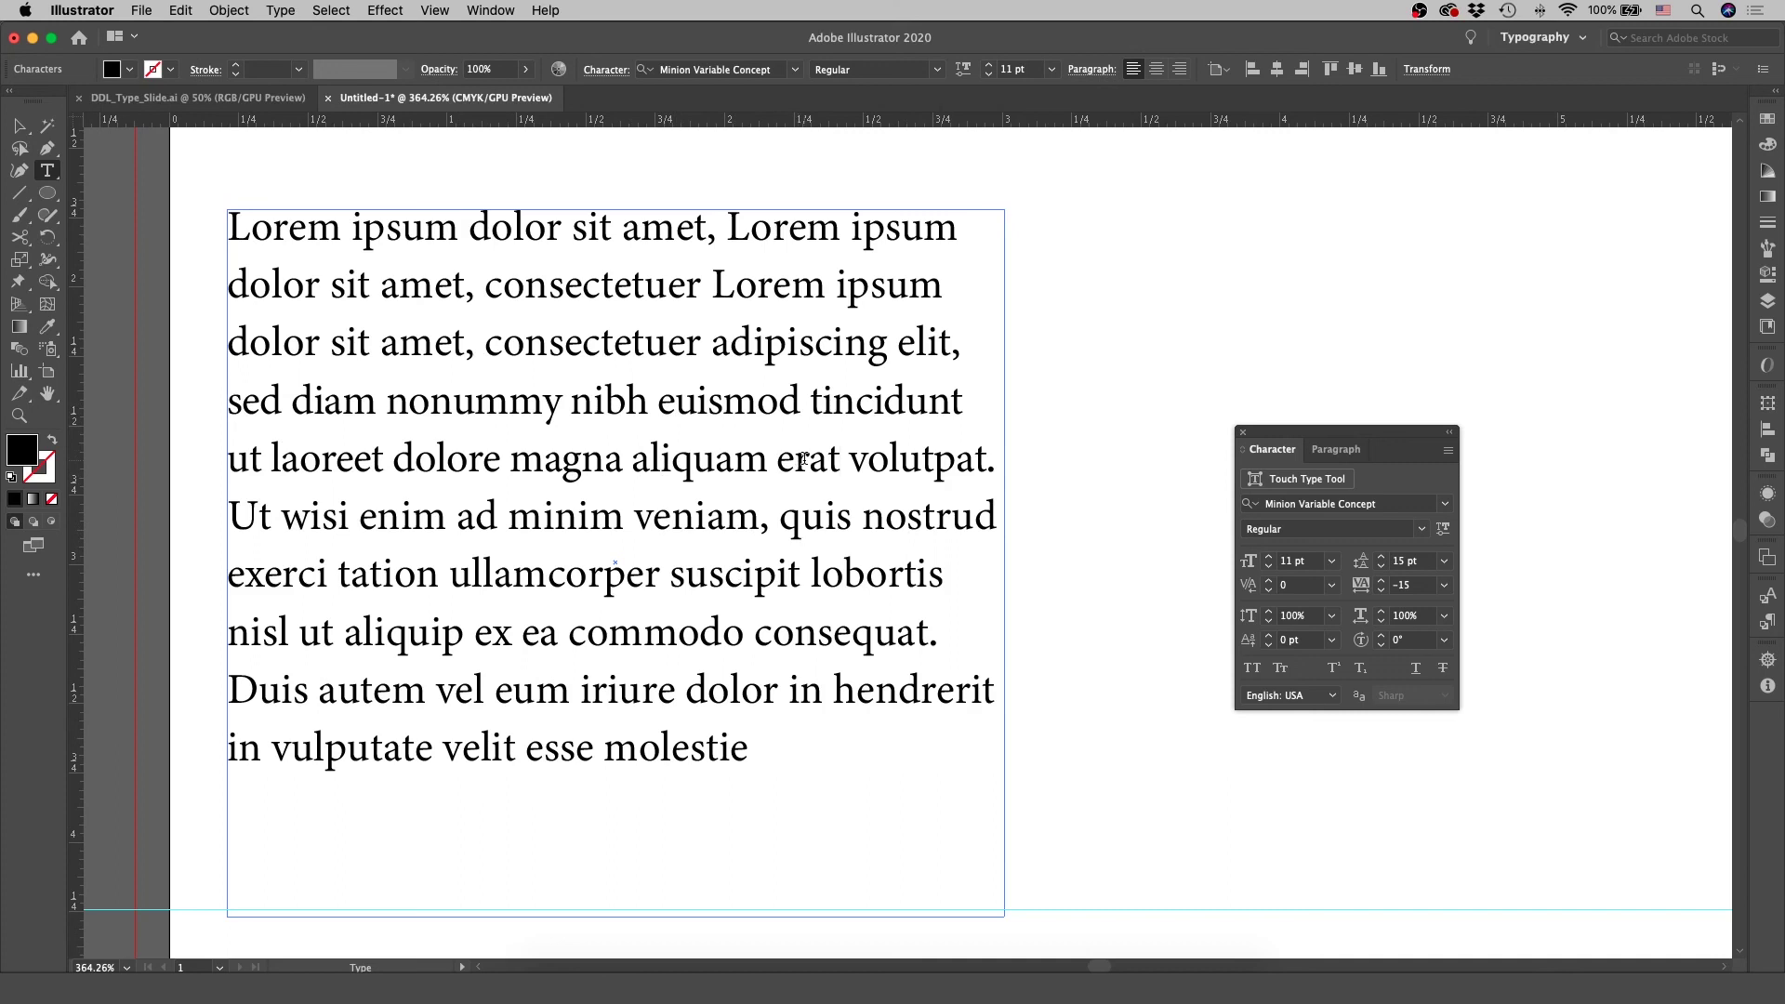
key(super+z)
click(568, 426)
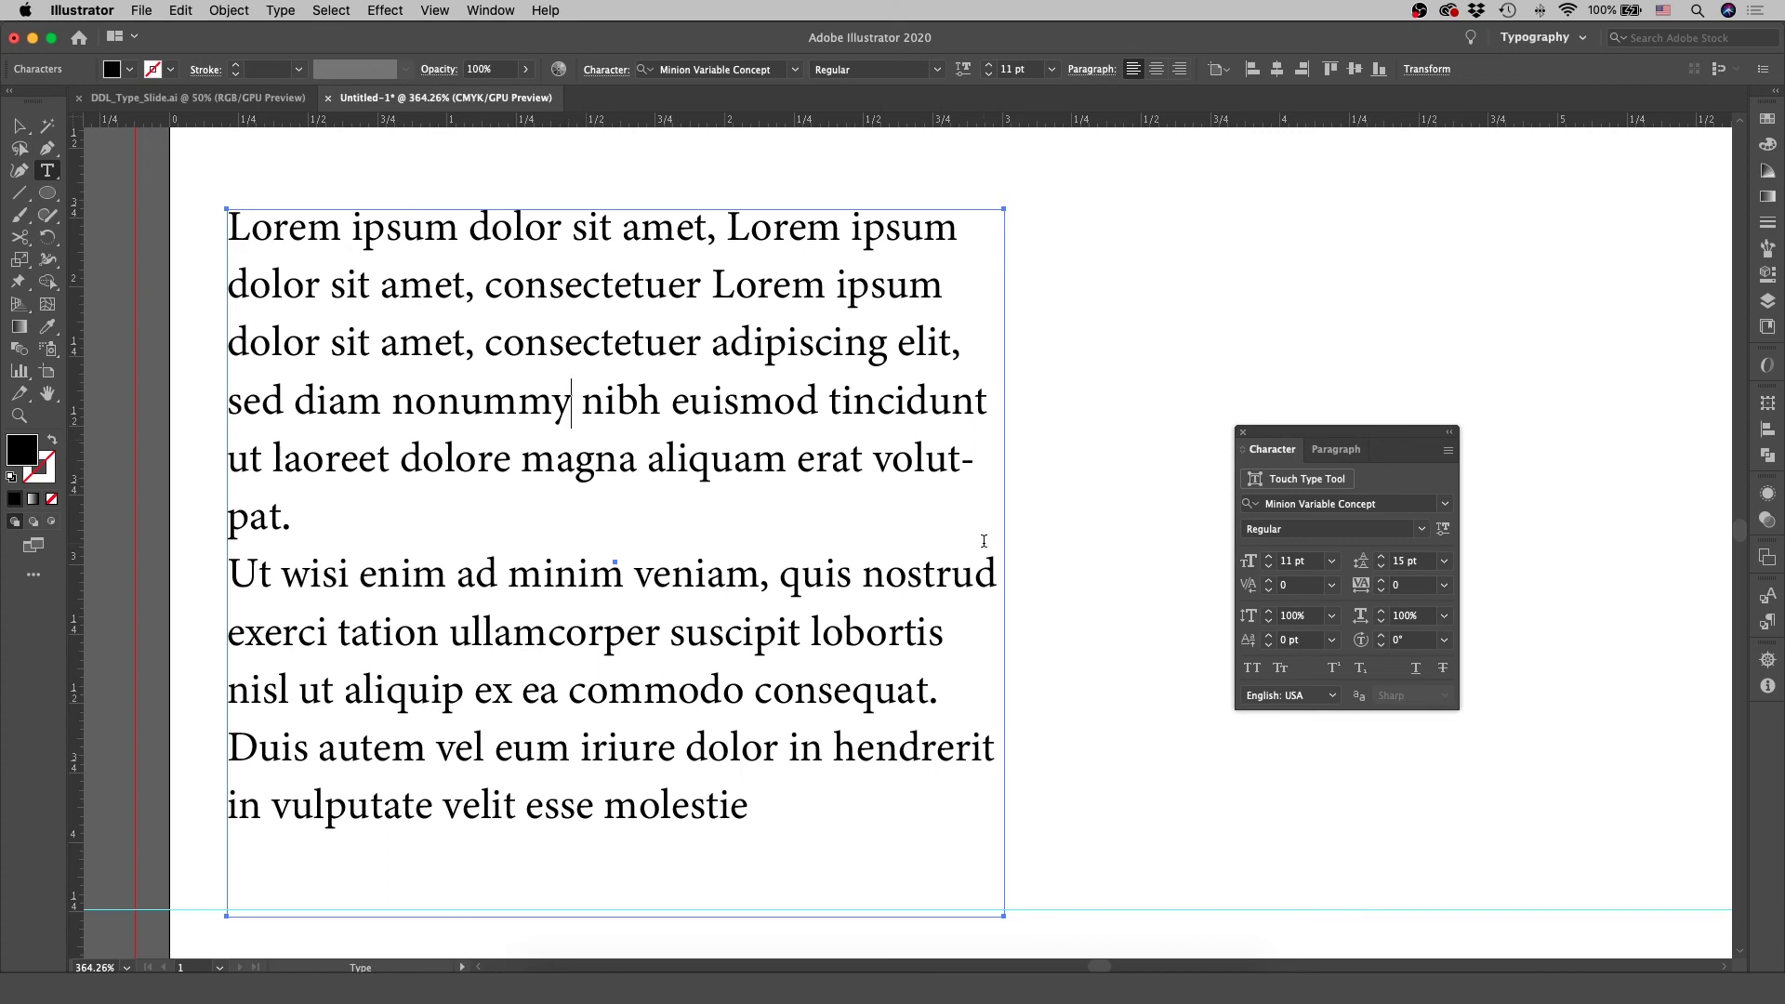
Tighten the kerning of the space between "ut" and "laoreet" in the first paragraph
click(269, 465)
key(alt+Left)
key(alt+Left)
key(alt+Left)
key(alt+Left)
key(alt+Left)
key(alt+Left)
key(alt+Left)
Tighten the kerning of the space between "laoreet" and "dolore"
key(Right)
key(Right)
key(Right)
key(Right)
key(Right)
key(Right)
key(Right)
key(Right)
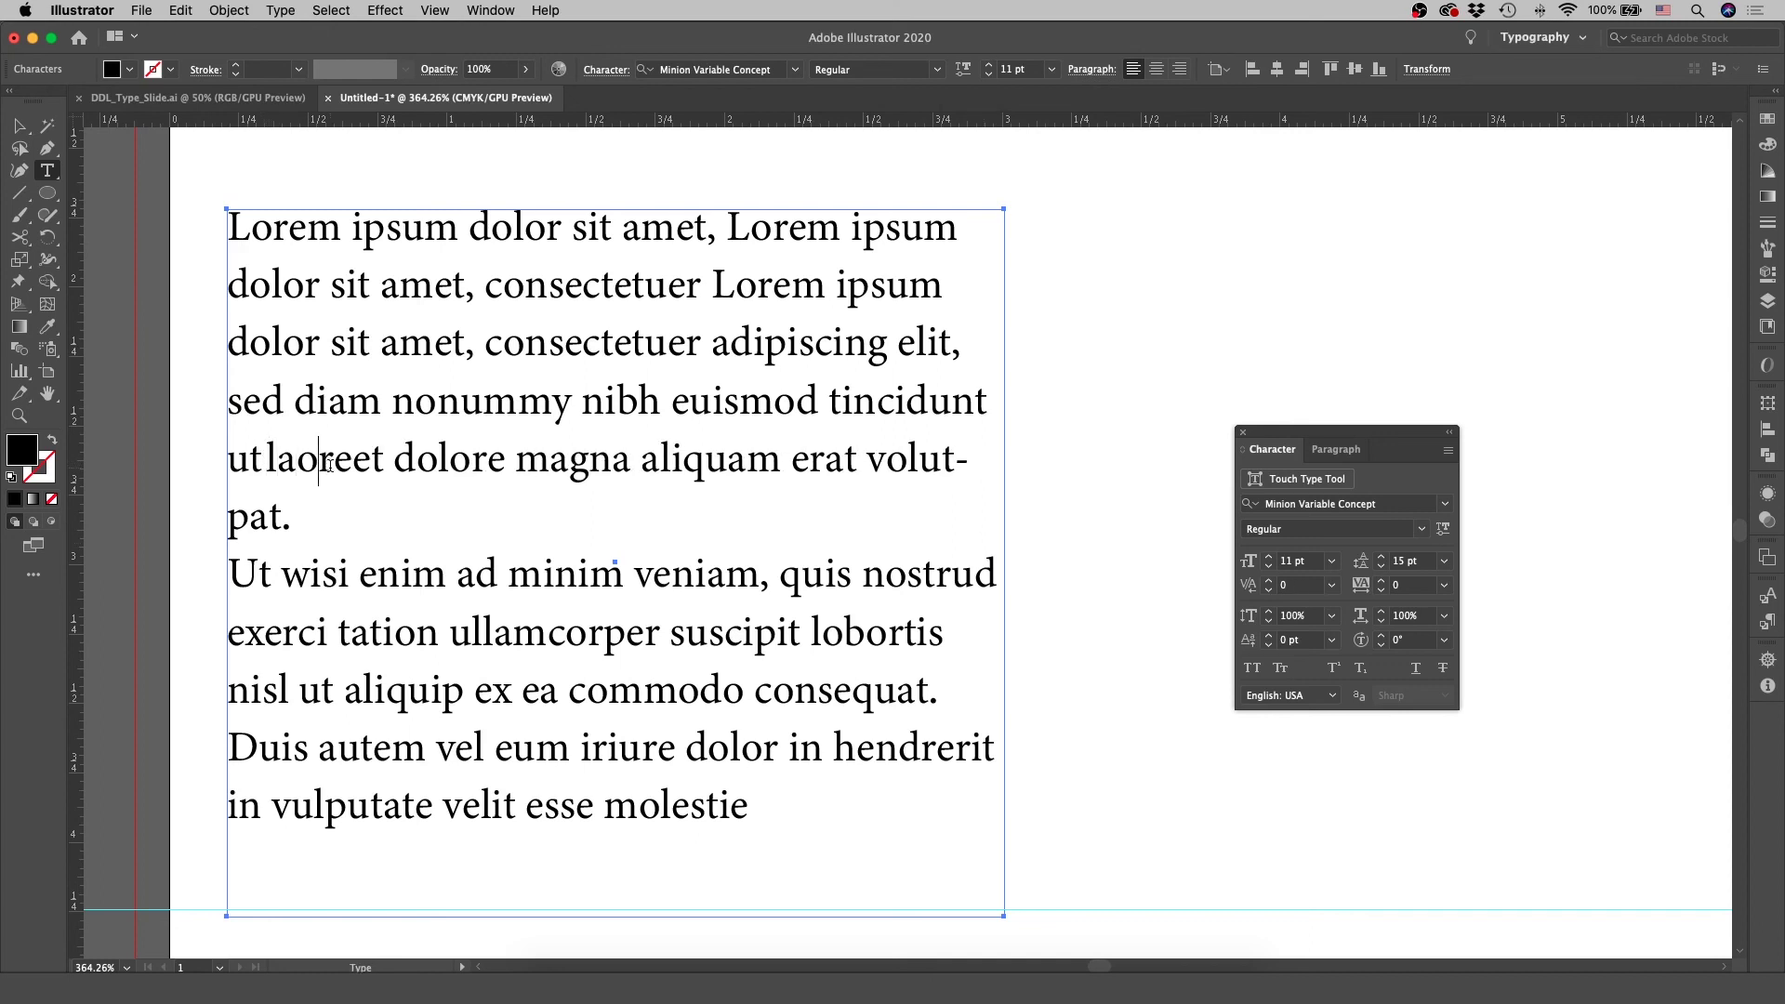
key(alt+Left)
key(alt+Left)
key(alt+Left)
key(alt+Left)
key(alt+Left)
key(alt+Left)
key(alt+Left)
Tighten the kerning of the space between "dolore" and "magna"
key(Right)
key(Right)
key(Right)
key(Right)
key(Right)
key(Right)
key(Right)
key(alt+Left)
key(alt+Left)
key(alt+Left)
key(alt+Left)
key(alt+Left)
key(alt+Left)
key(alt+Left)
key(alt+Left)
key(alt+Left)
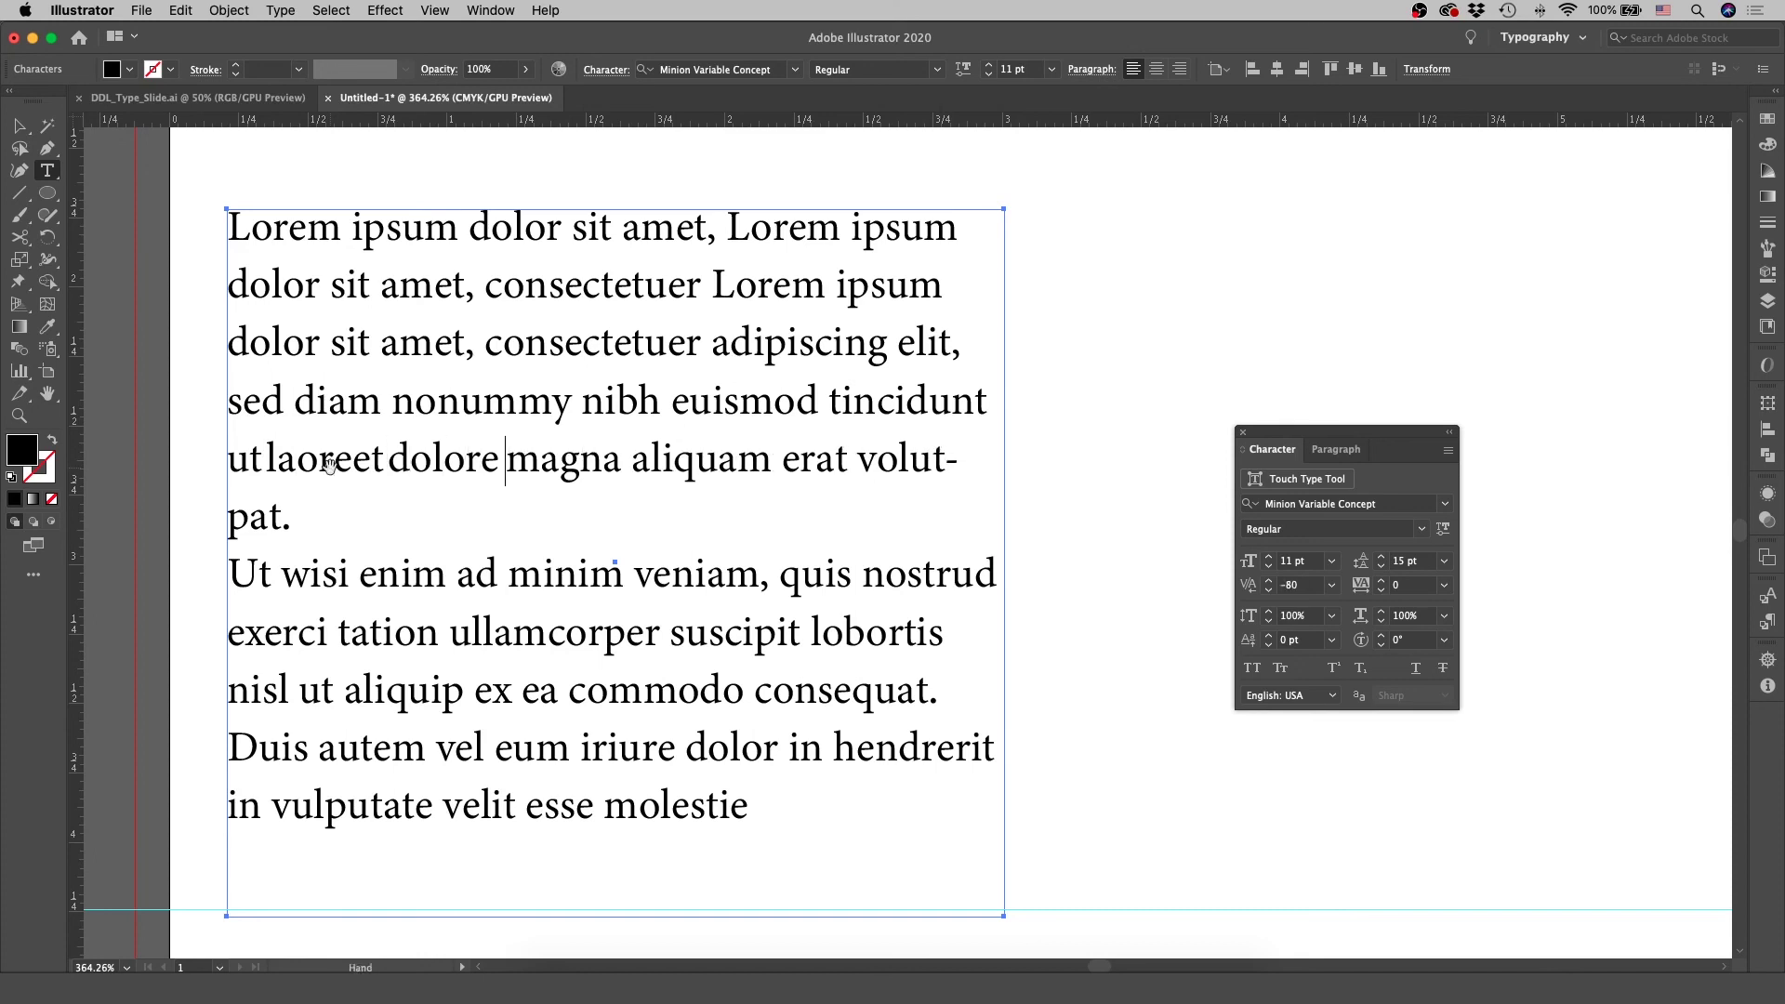
Set the kerning of the space between "magna" and "aliquam" to -40
key(Right)
key(Right)
key(Right)
key(Right)
key(Right)
key(alt+Left)
key(alt+Left)
key(alt+Left)
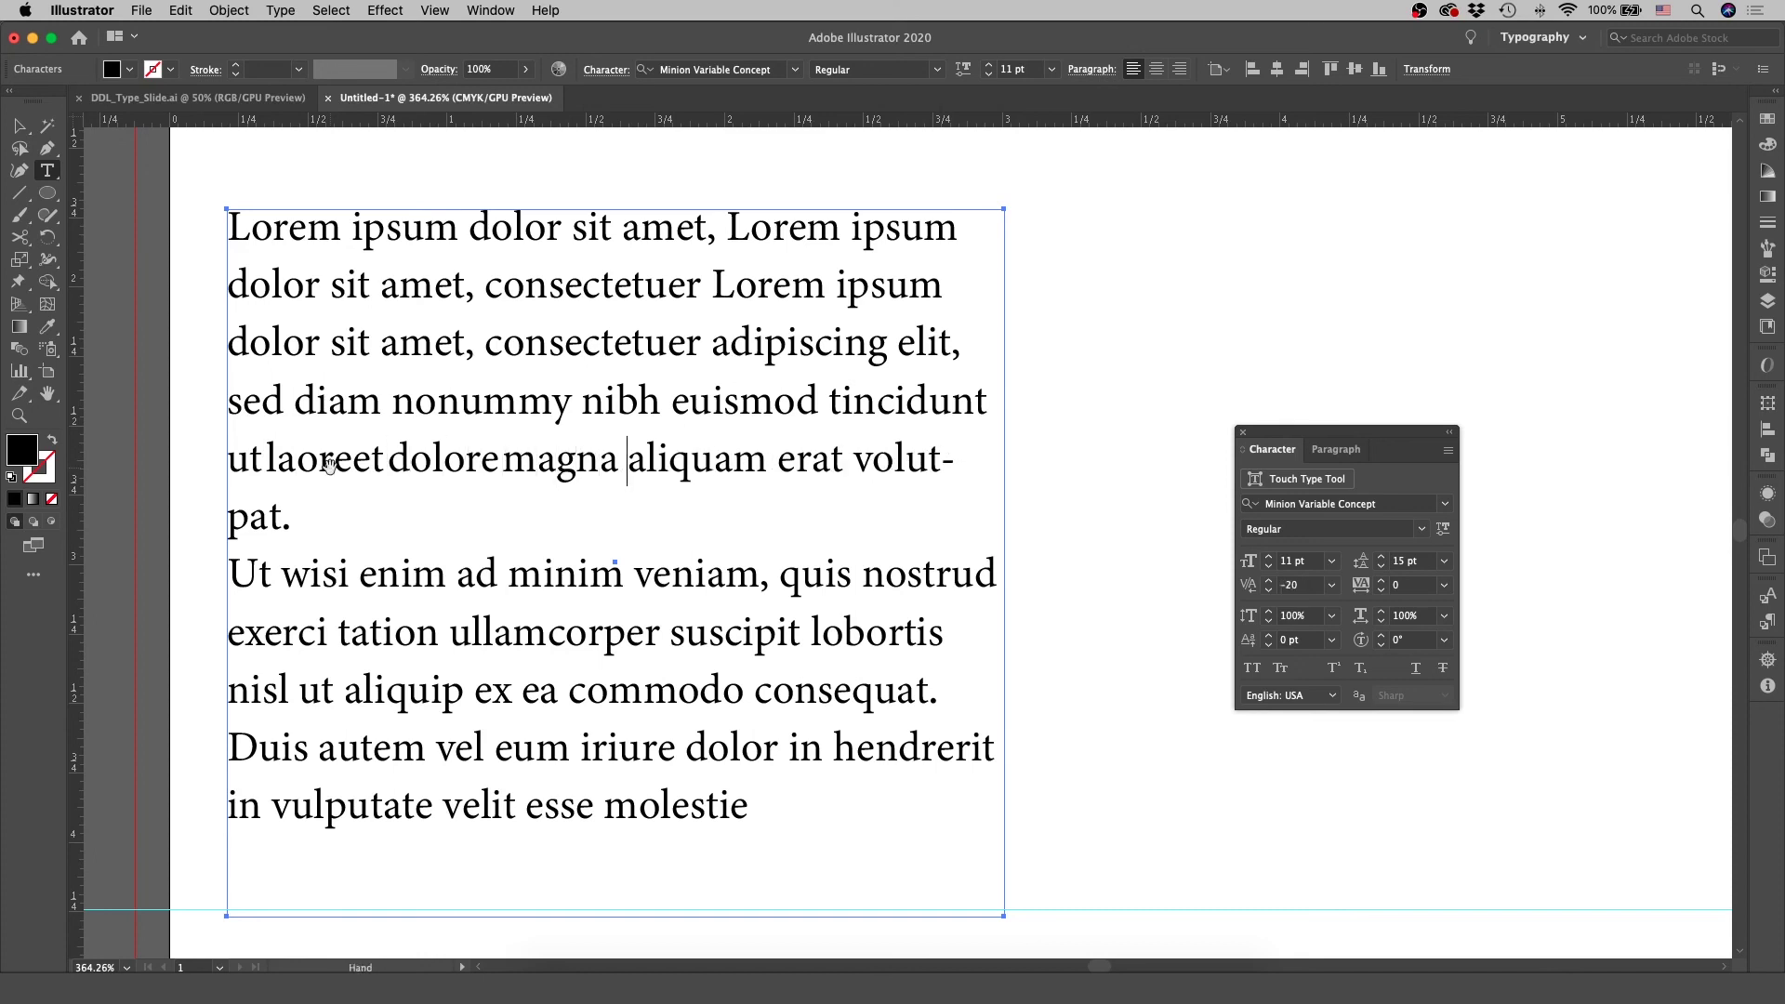
key(alt+Right)
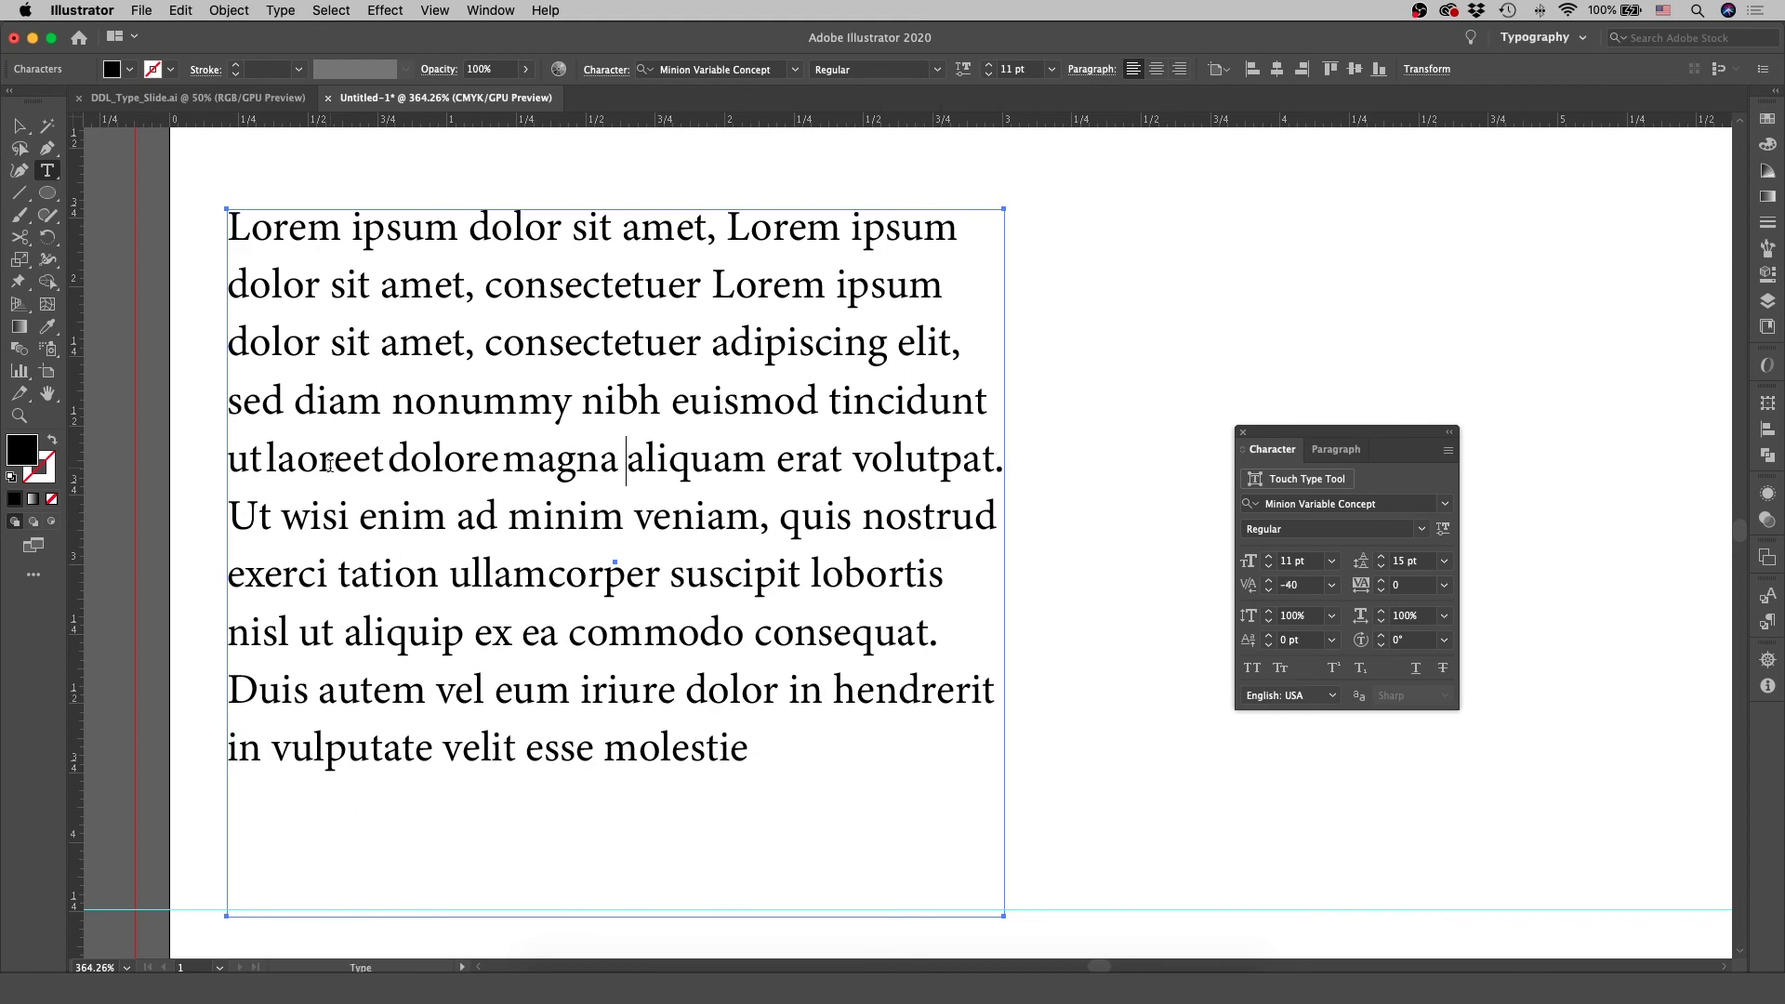
Readjust the kerning between "ut" and "laoreet", and slightly tighten the letter spacing inside "dolore"
click(266, 457)
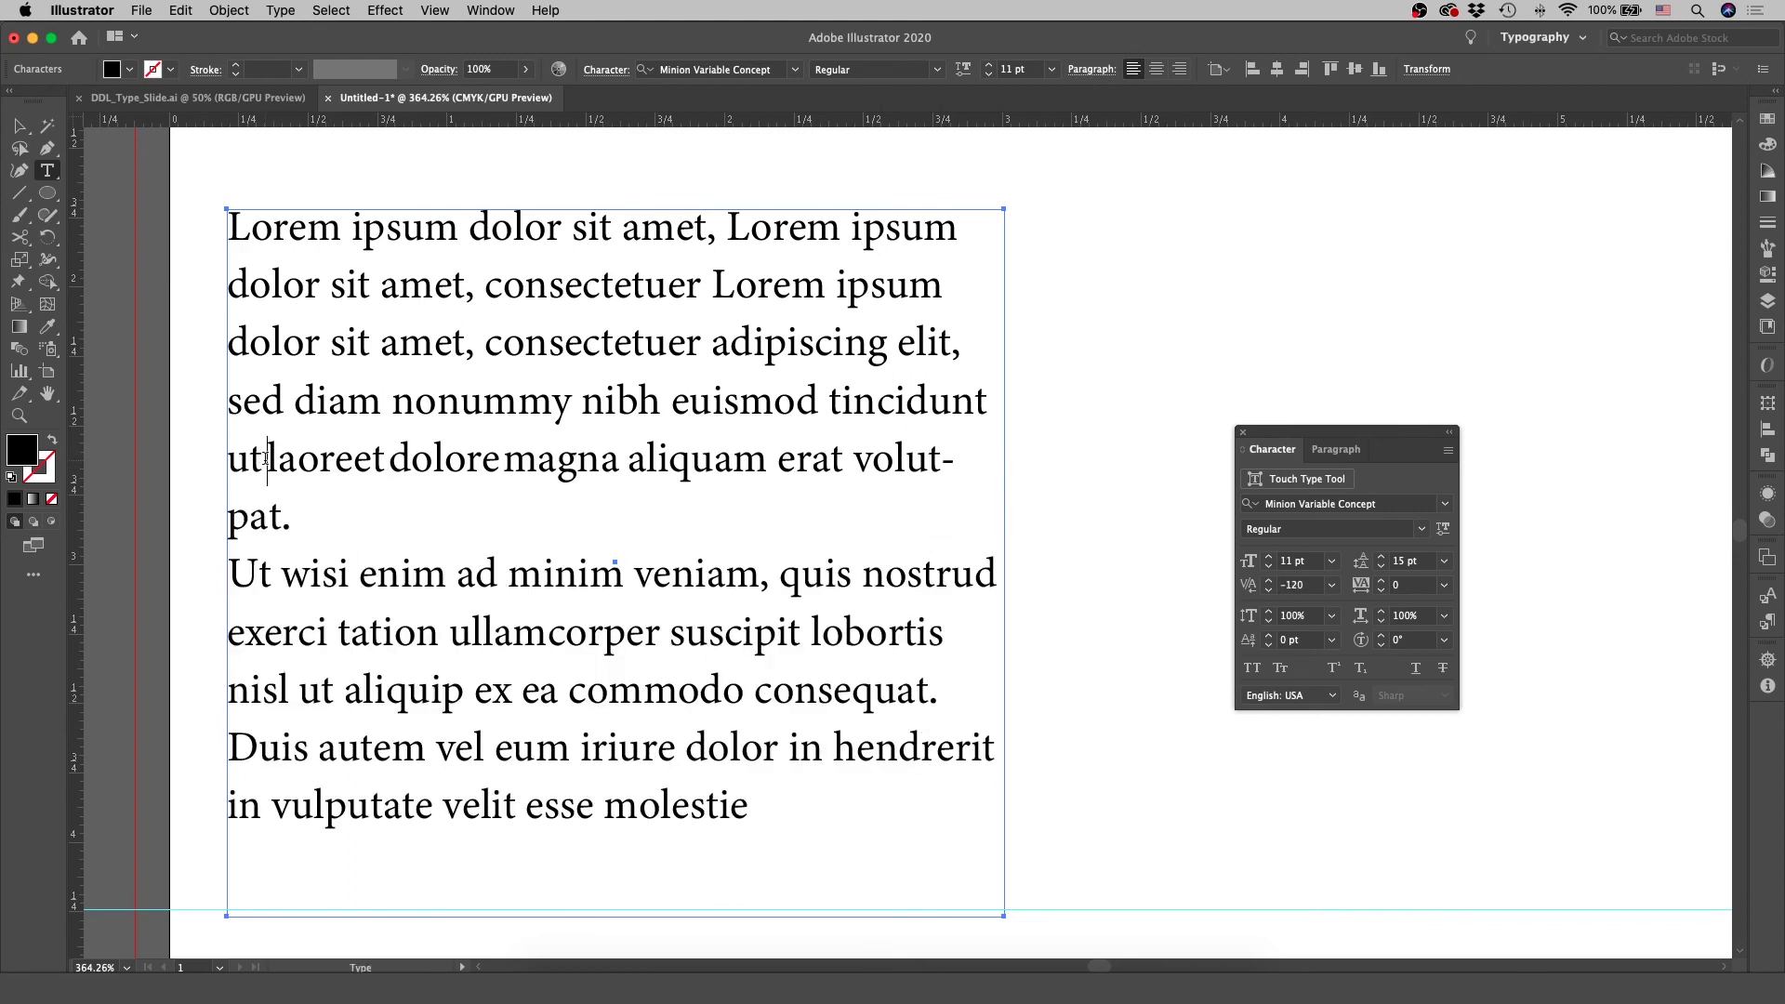
key(Right)
key(Right)
key(Right)
key(Right)
key(Right)
key(Right)
key(Right)
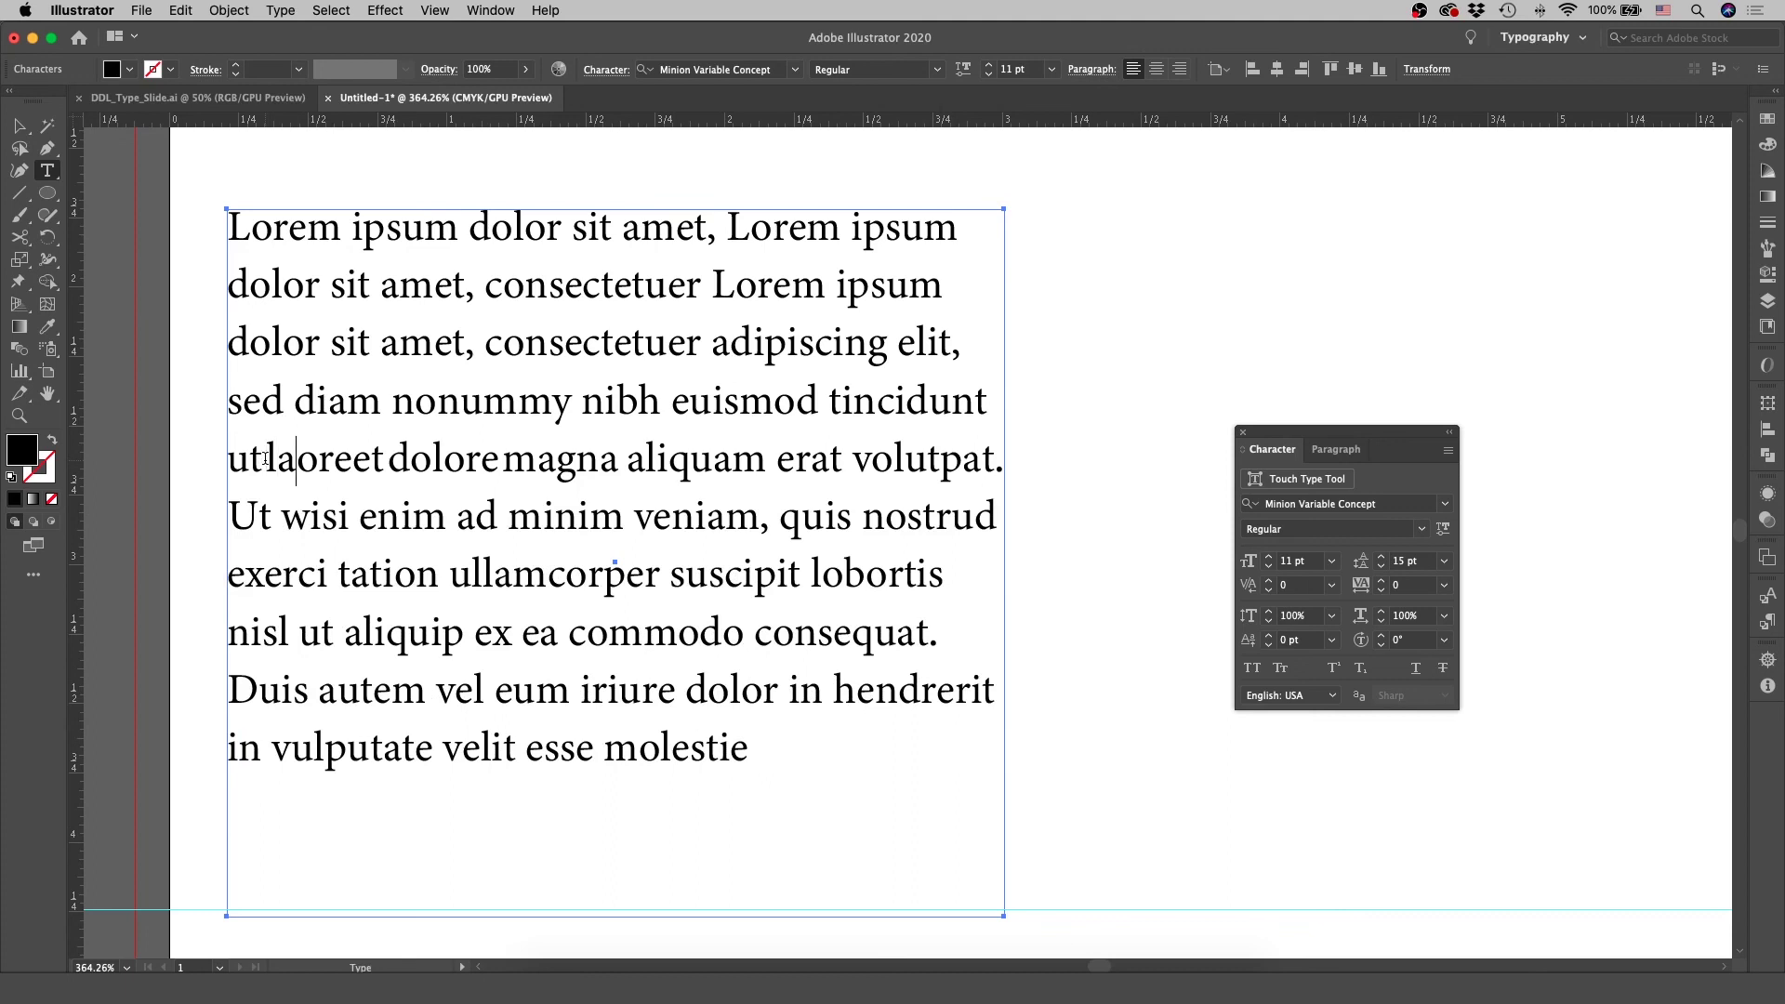
key(Right)
key(Right)
key(alt+Left)
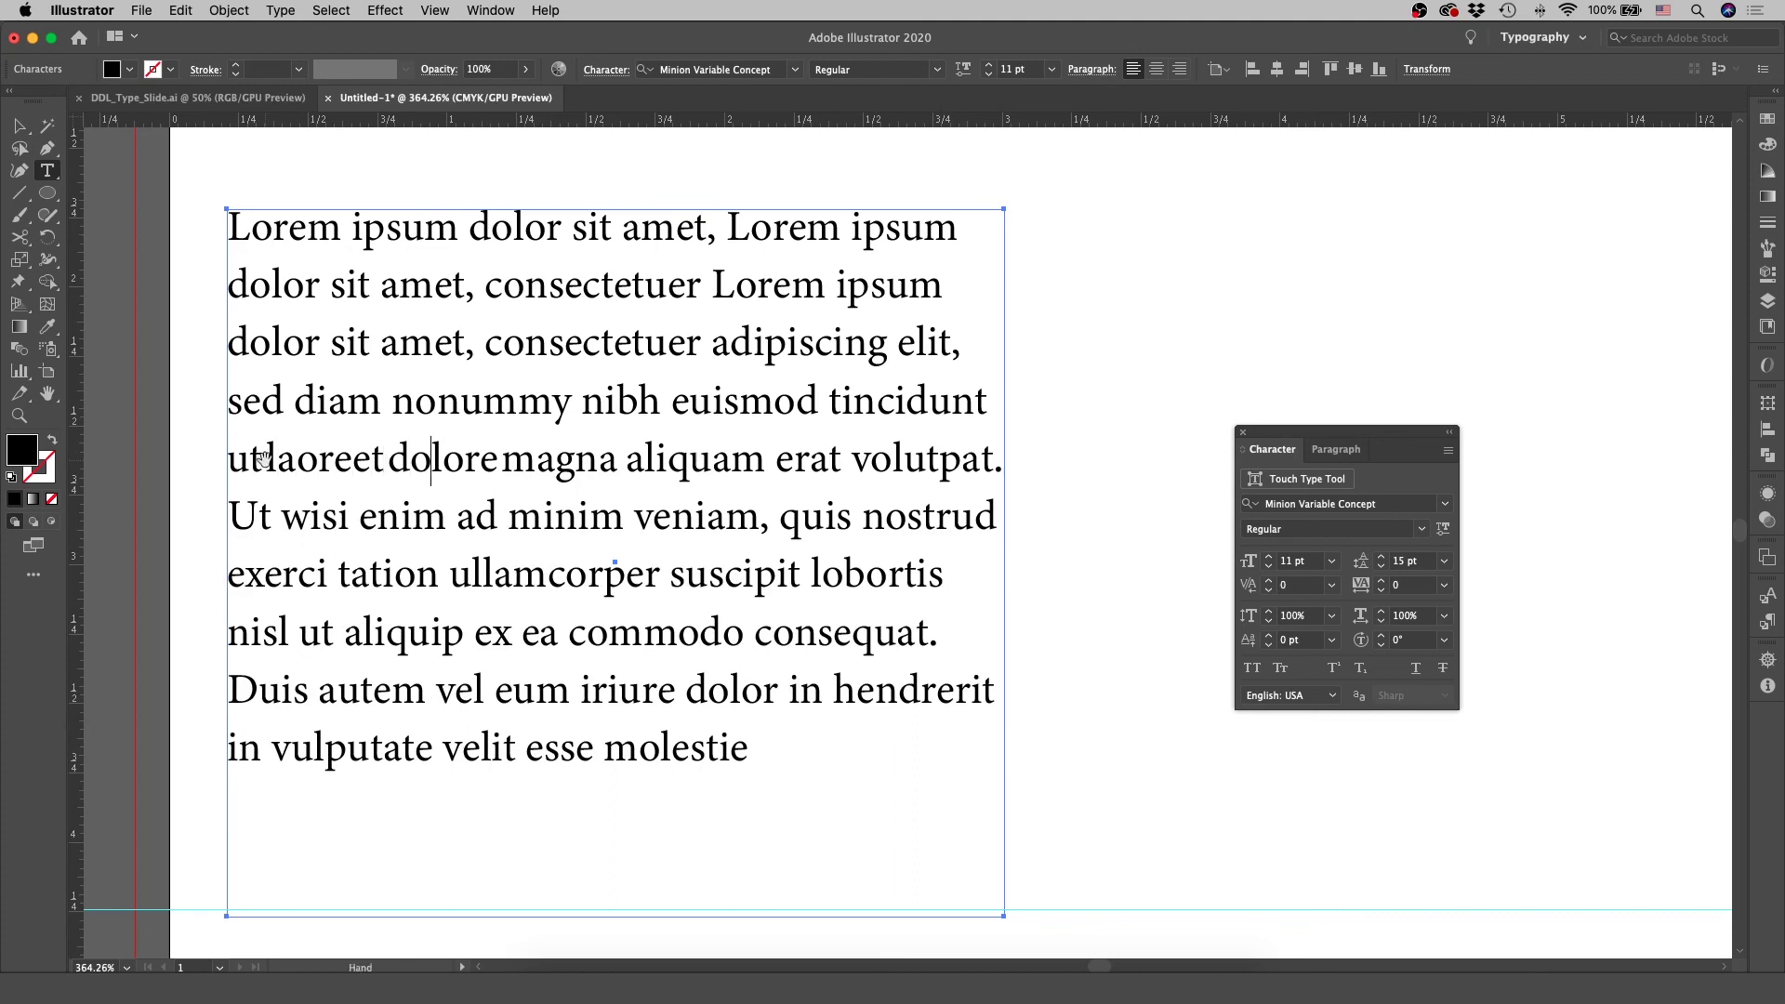
key(Right)
key(alt+Left)
Slightly tighten the kerning between letters inside the word "magna"
key(Right)
key(Right)
key(Right)
key(Right)
key(Right)
key(Right)
key(Right)
key(Right)
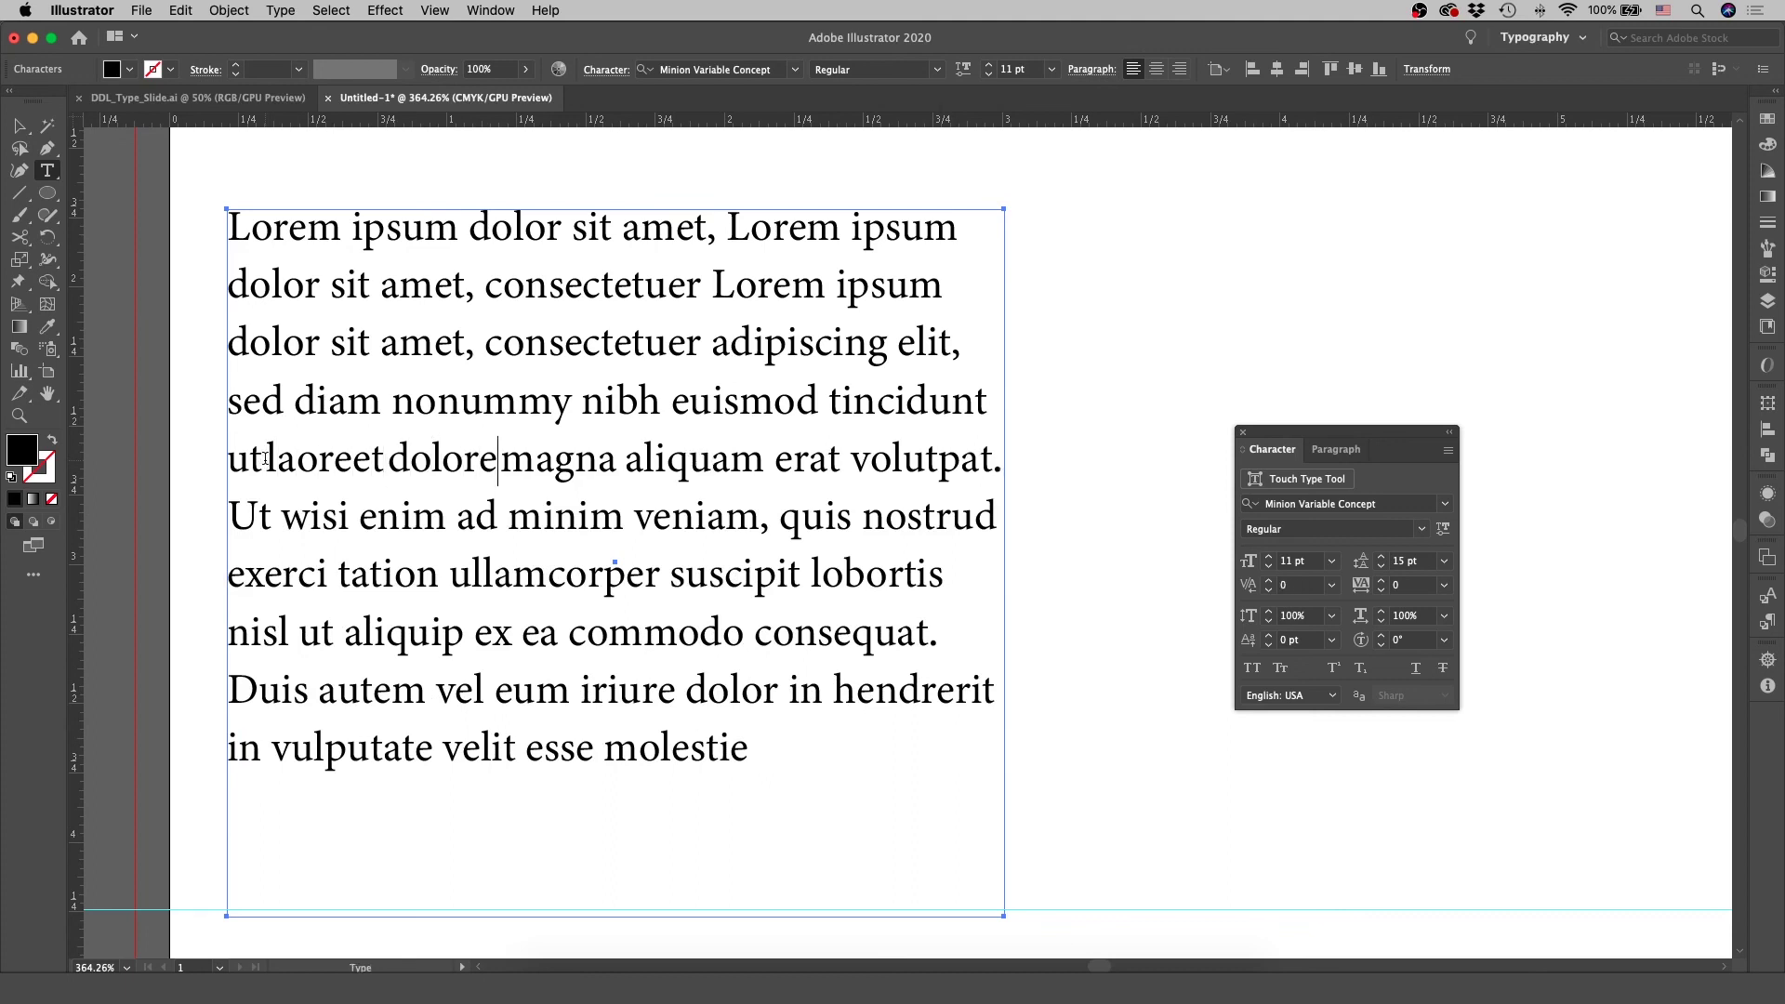
key(Right)
key(Right)
key(Right)
key(Right)
key(Right)
key(Right)
key(alt+Left)
key(Right)
key(Right)
key(Right)
key(Left)
key(Left)
key(Left)
key(Left)
key(Left)
key(Left)
key(Left)
key(Left)
key(Left)
key(Left)
key(Left)
key(Left)
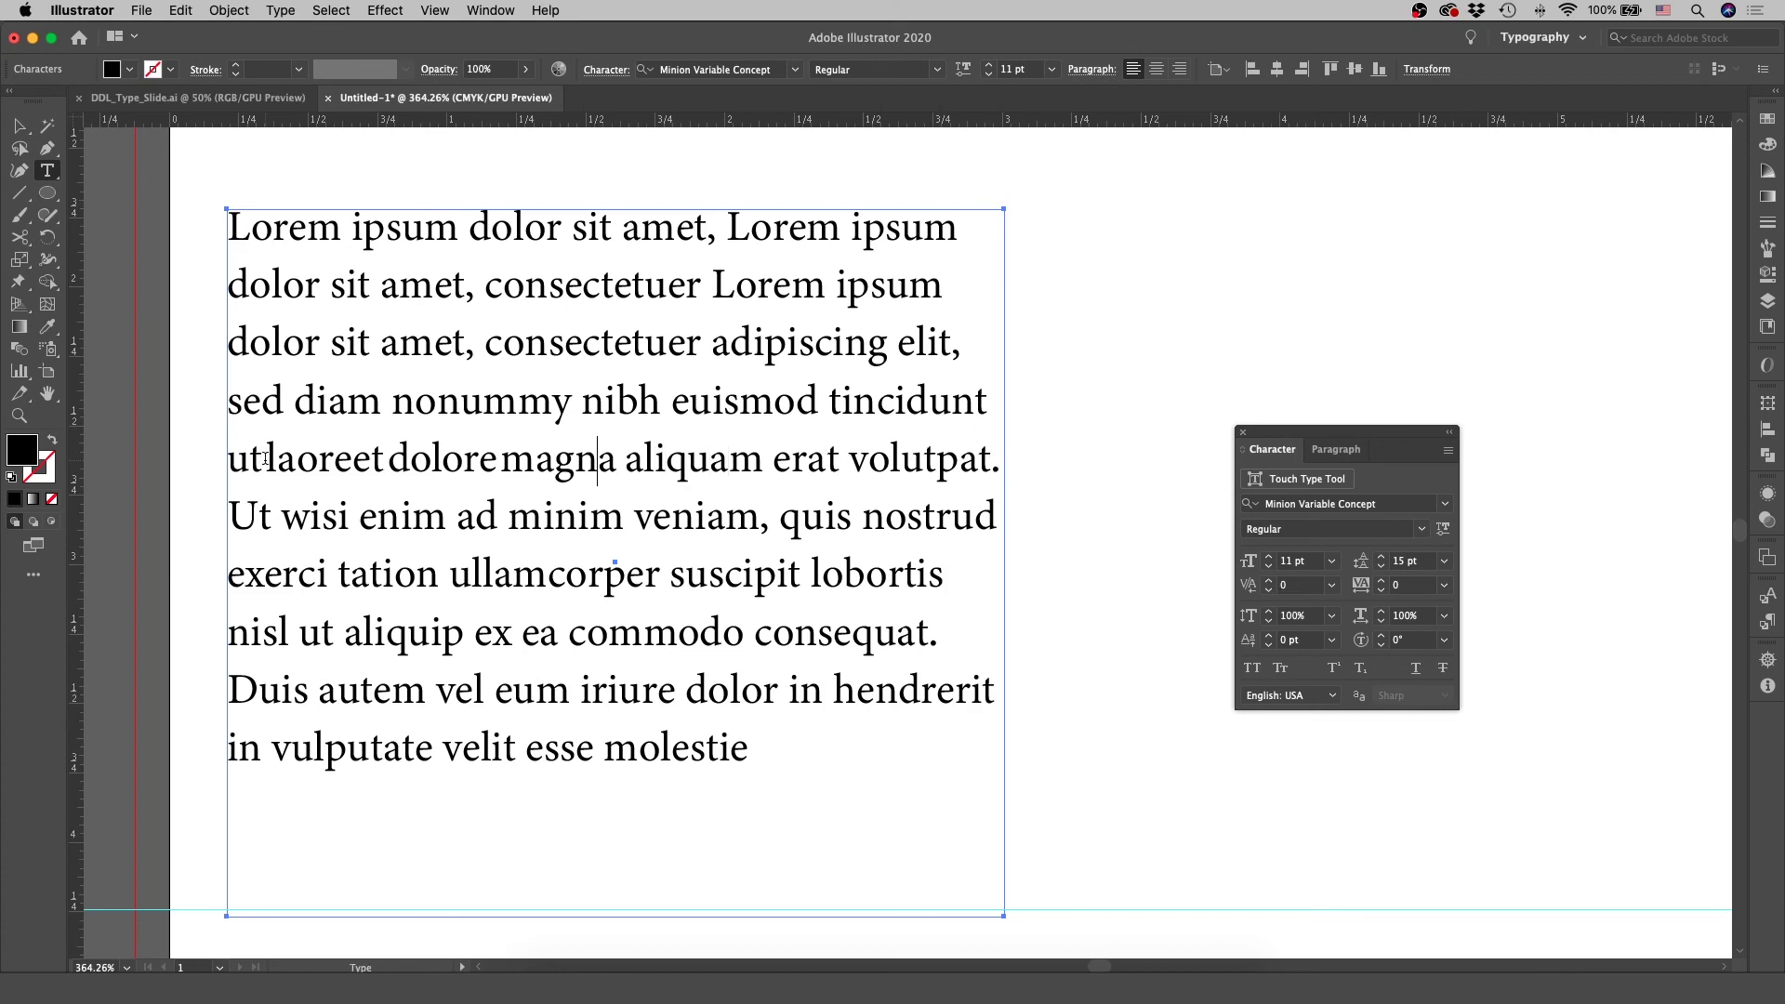
key(Left)
key(alt+Left)
key(alt+Left)
key(alt+Left)
key(alt+Left)
key(alt+Left)
key(alt+Left)
key(alt+Left)
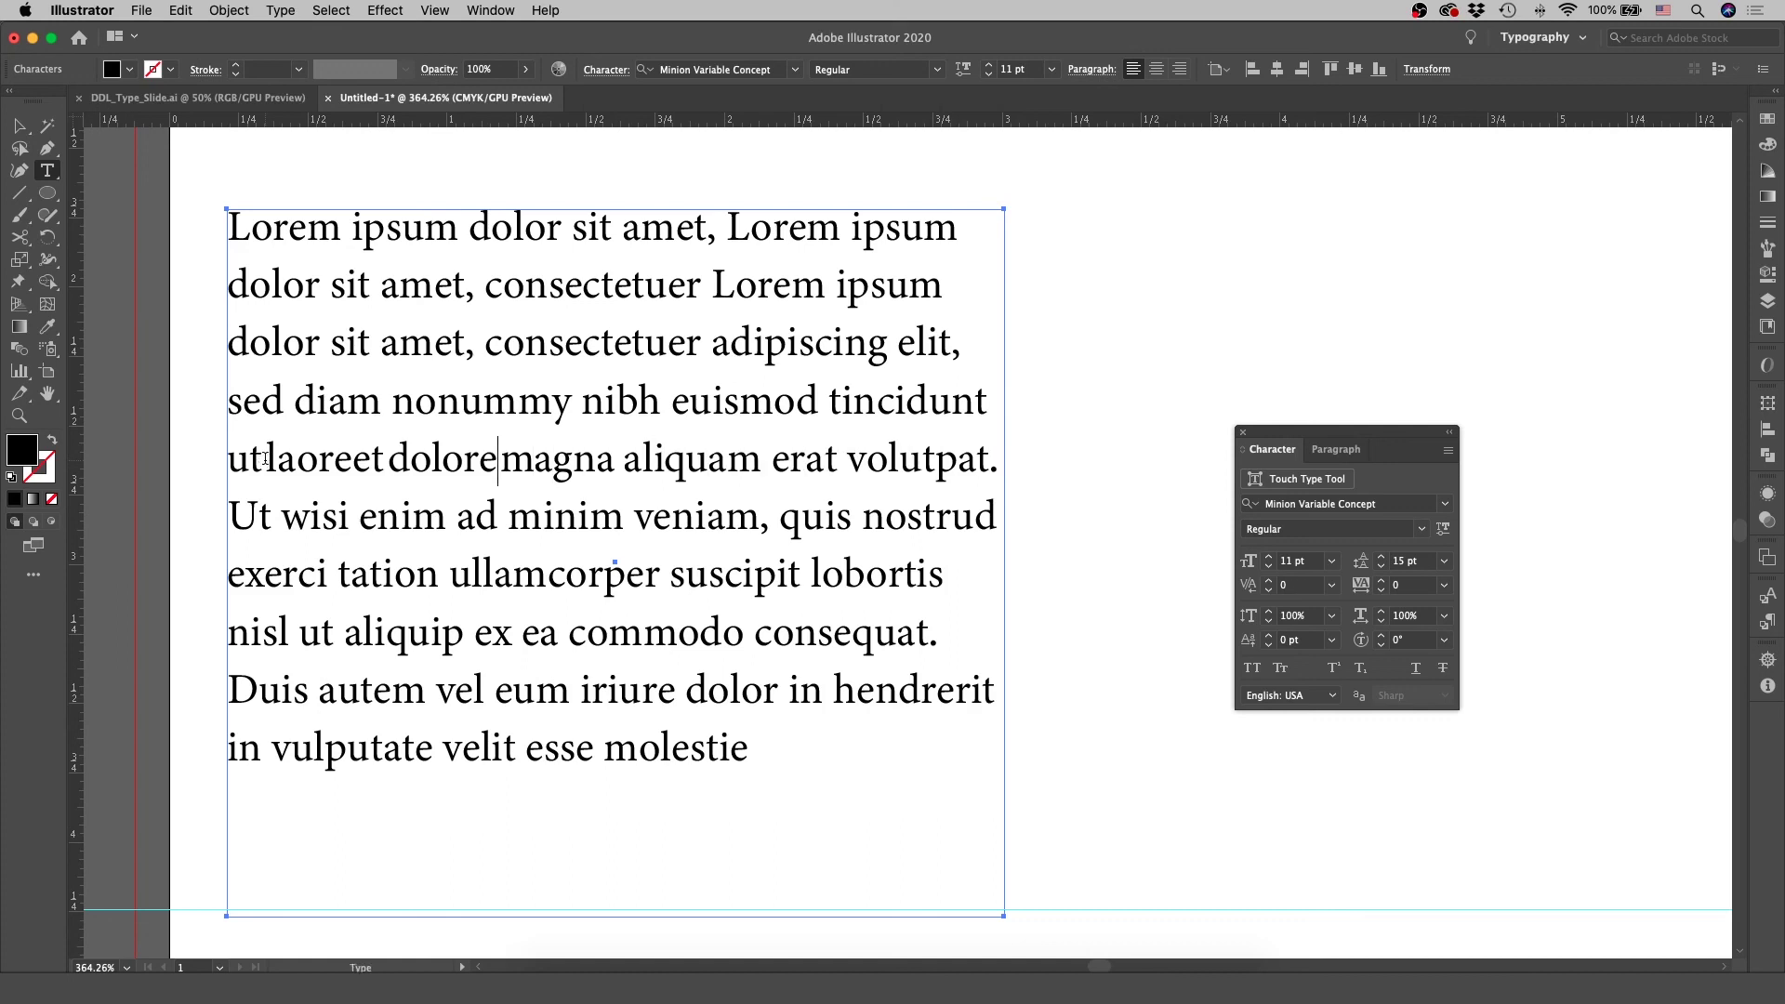
Loosen the kerning of the space between "ut" and "laoreet" again
key(Left)
key(Left)
key(Left)
key(Left)
key(Left)
key(Left)
key(Left)
key(Left)
key(Left)
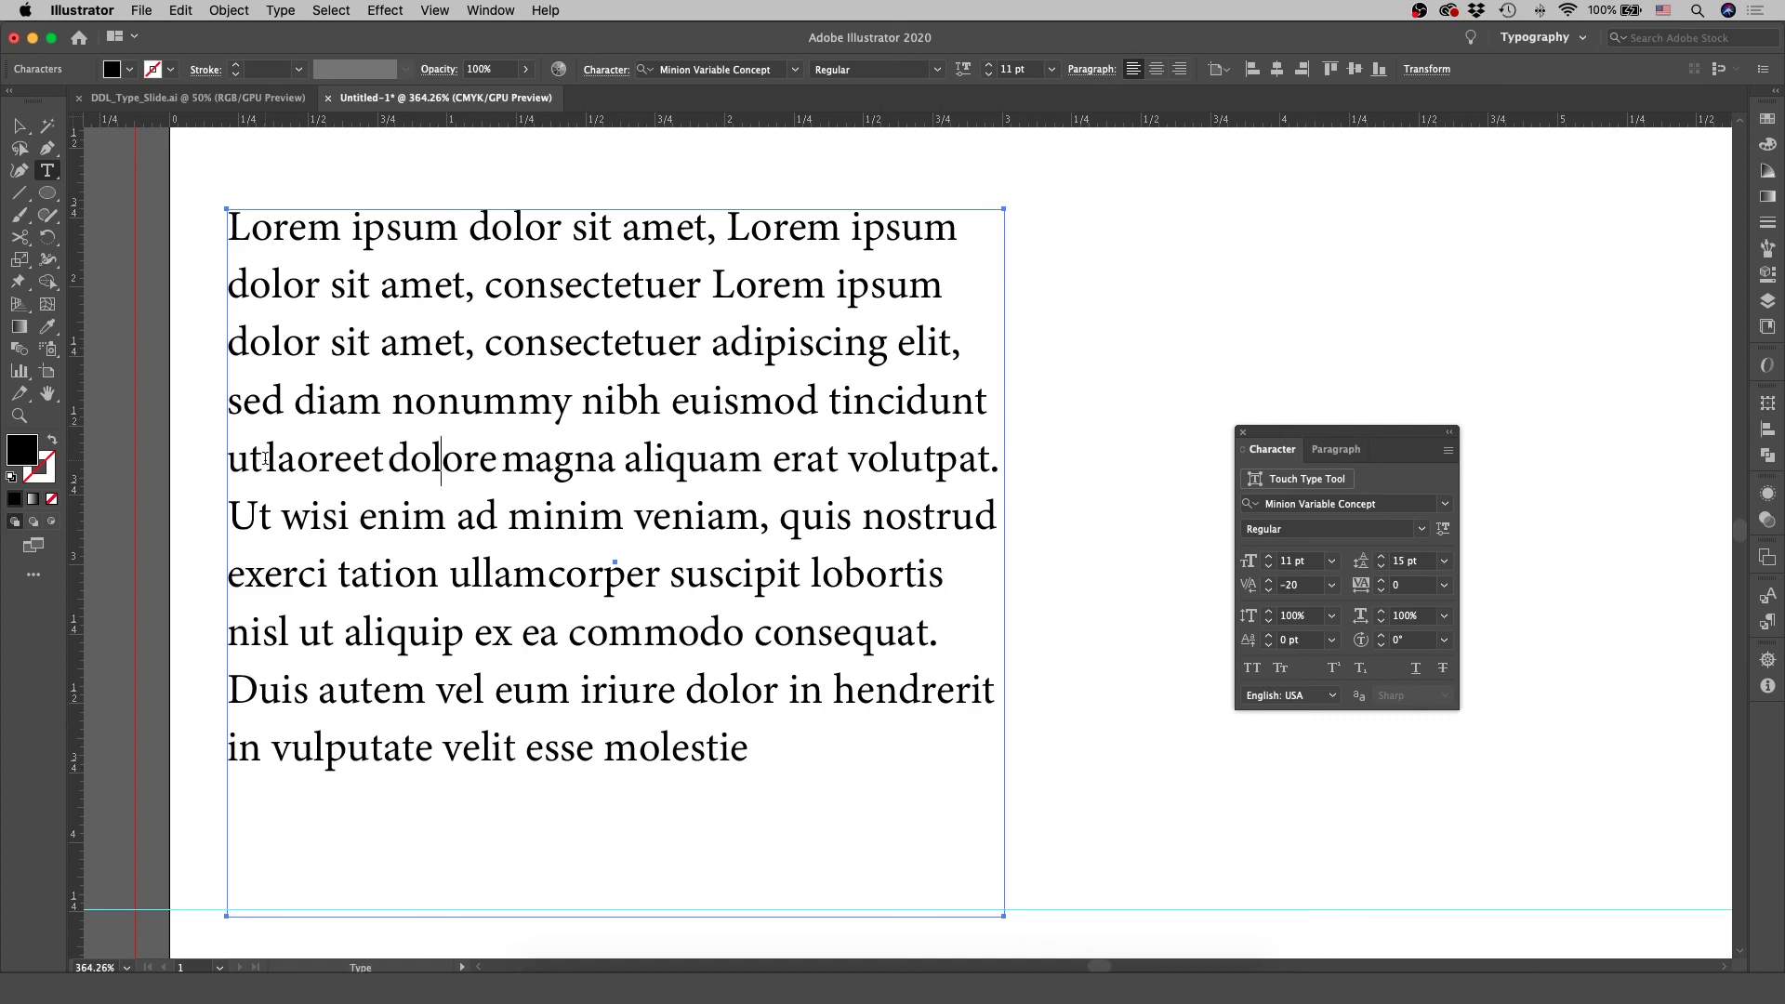
key(Left)
key(Left)
key(Left)
key(Left)
key(Left)
key(alt+Right)
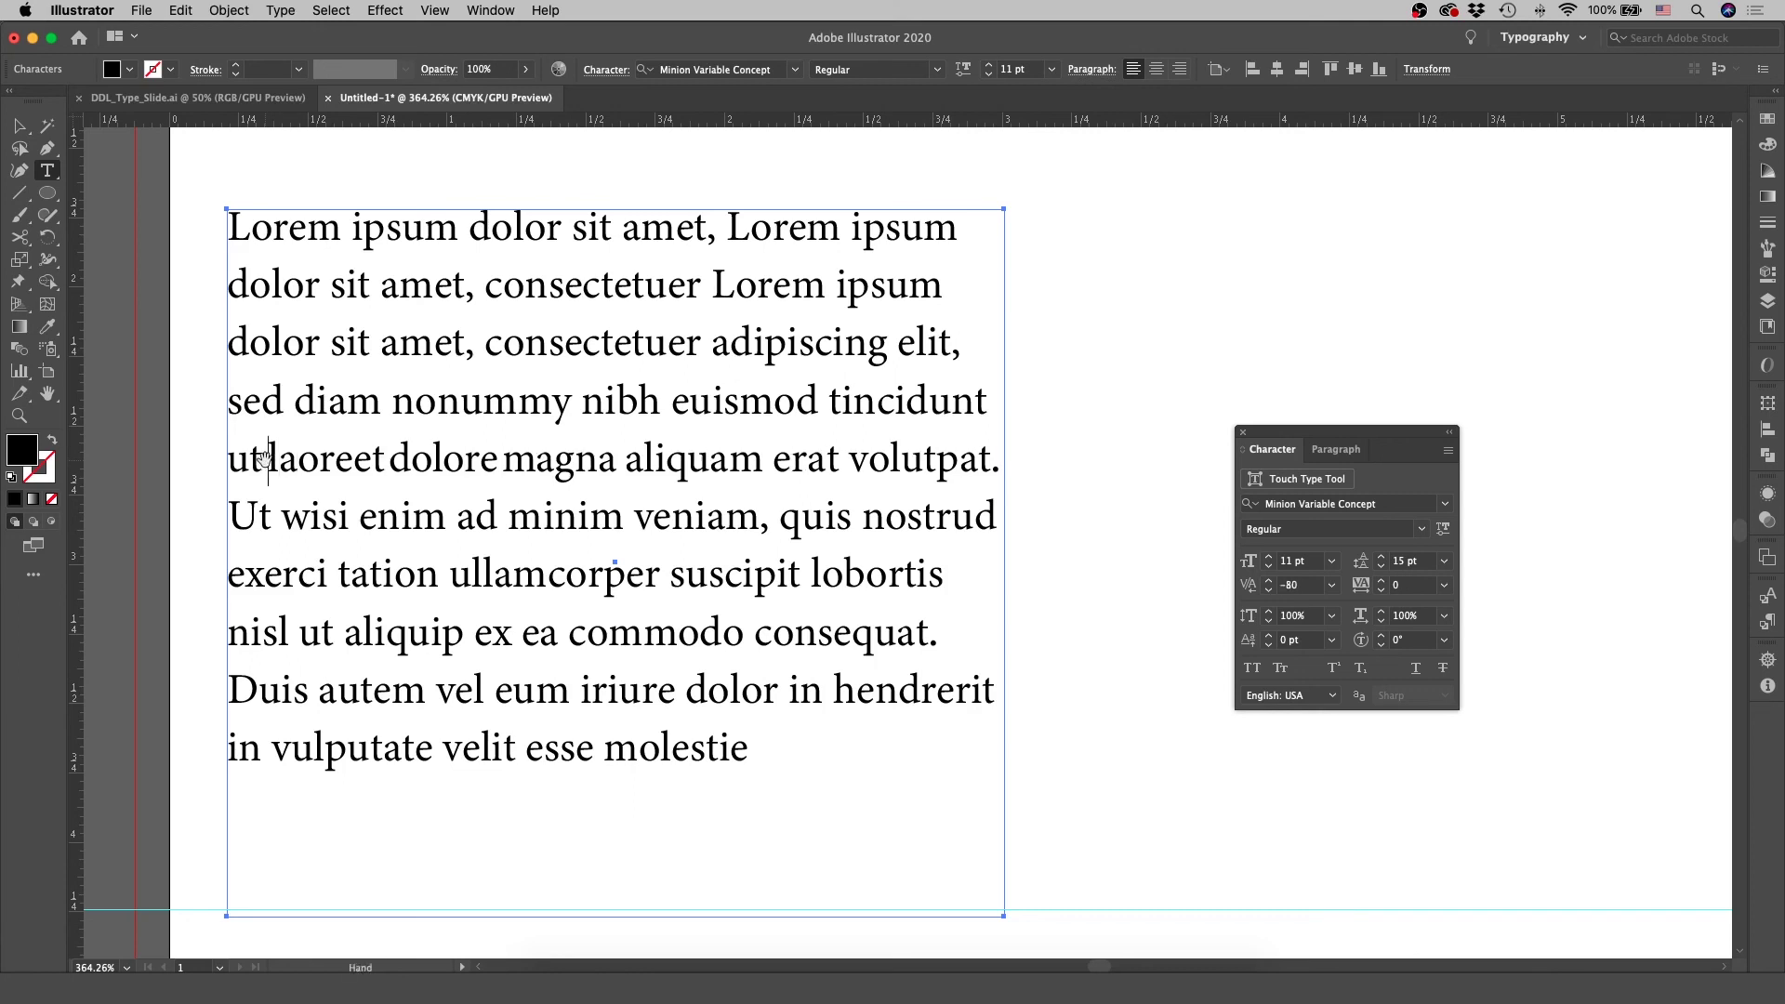
key(alt+Right)
Set the kerning directly after "laoreet" to 40 and finish editing the text
key(Right)
key(Right)
key(Right)
key(Right)
key(Right)
key(Right)
key(Right)
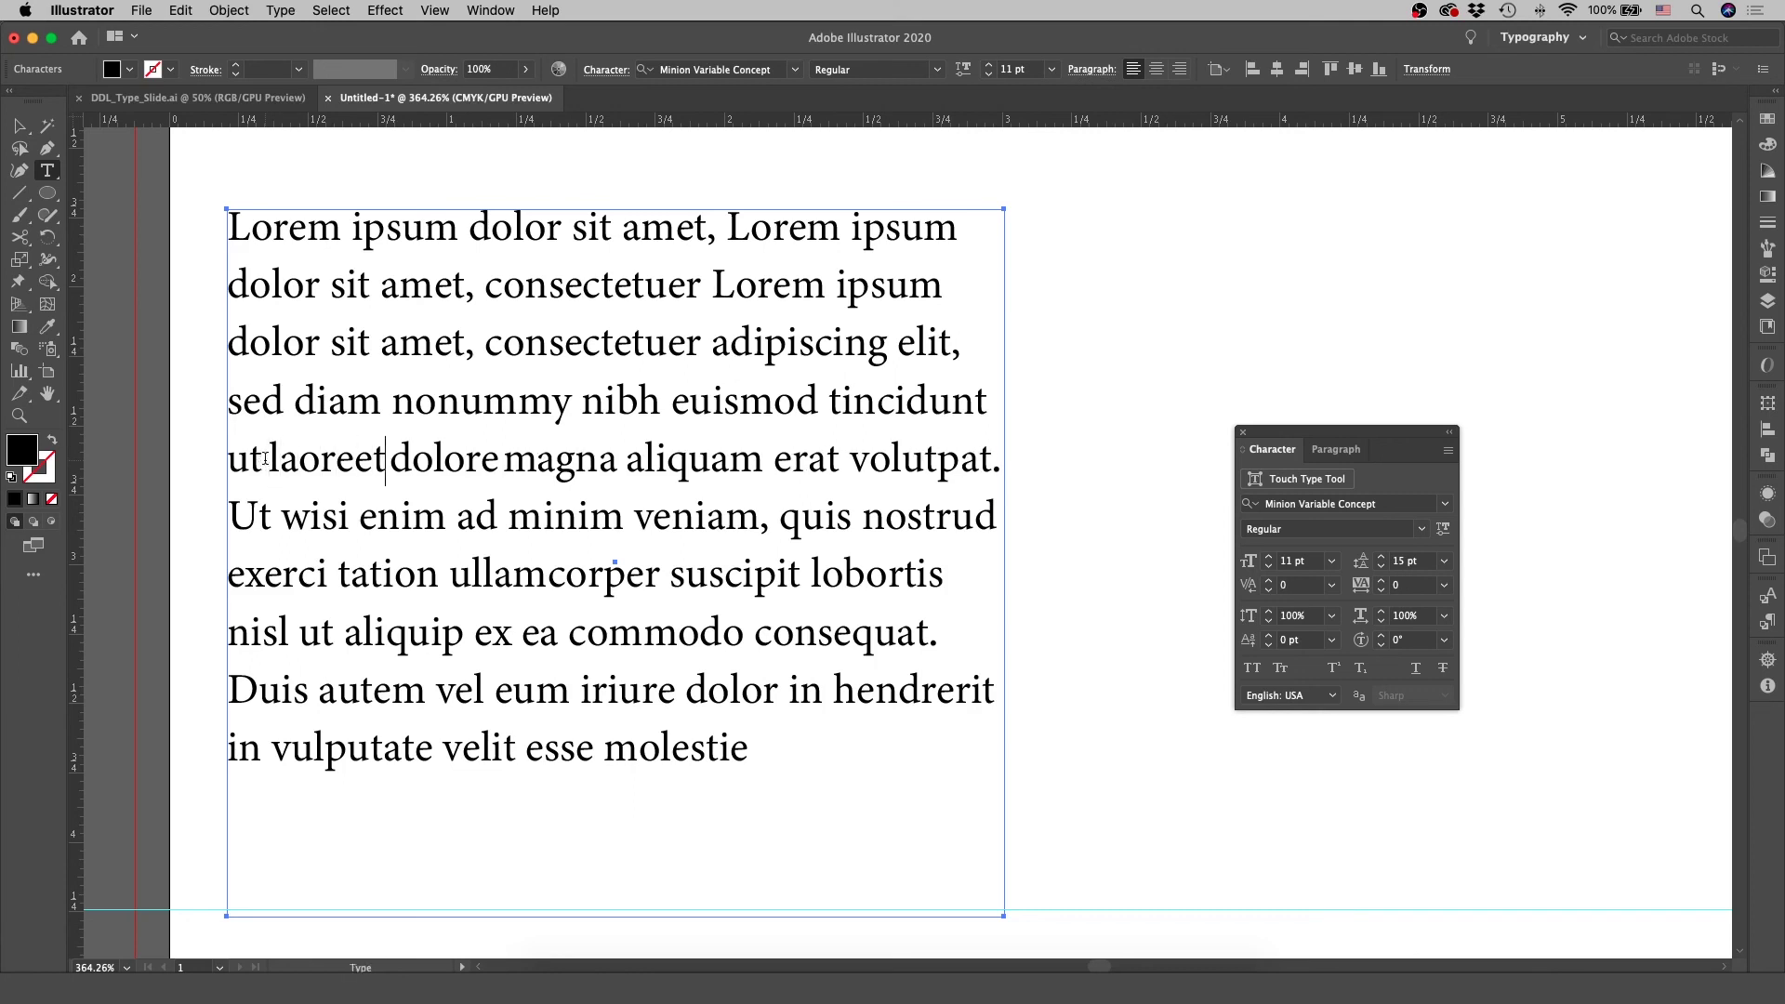
key(alt+Right)
key(alt+Right)
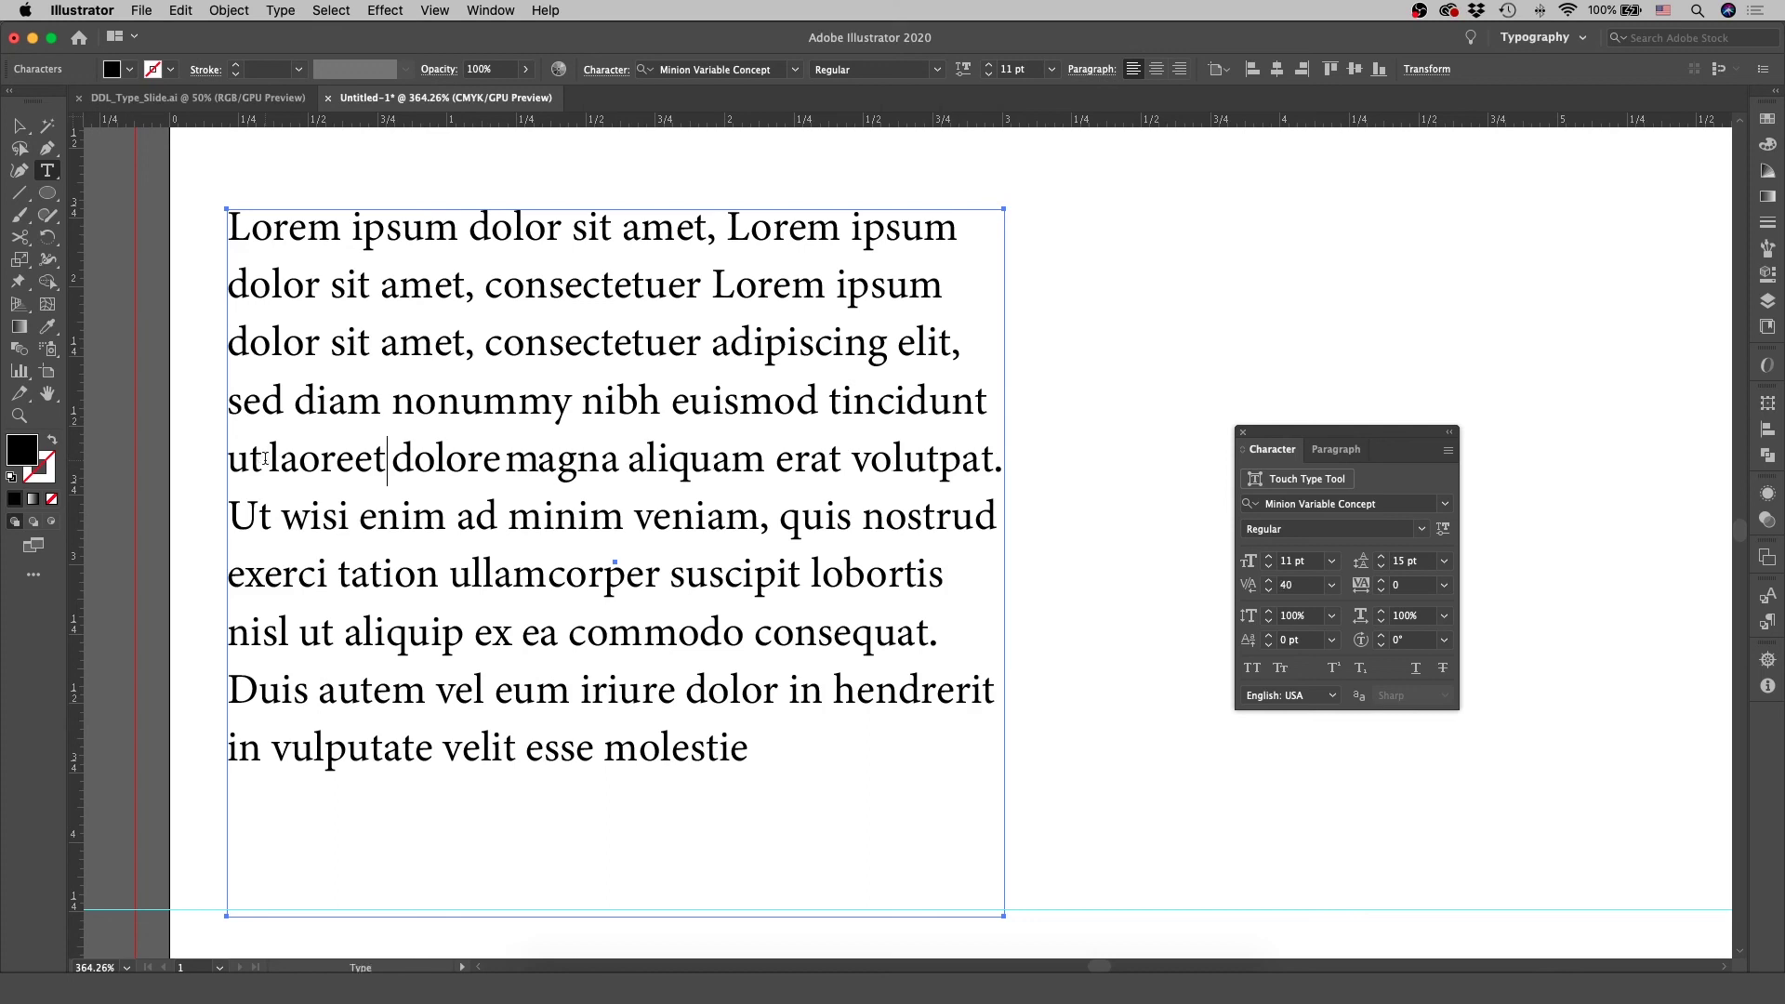
click(664, 461)
key(Escape)
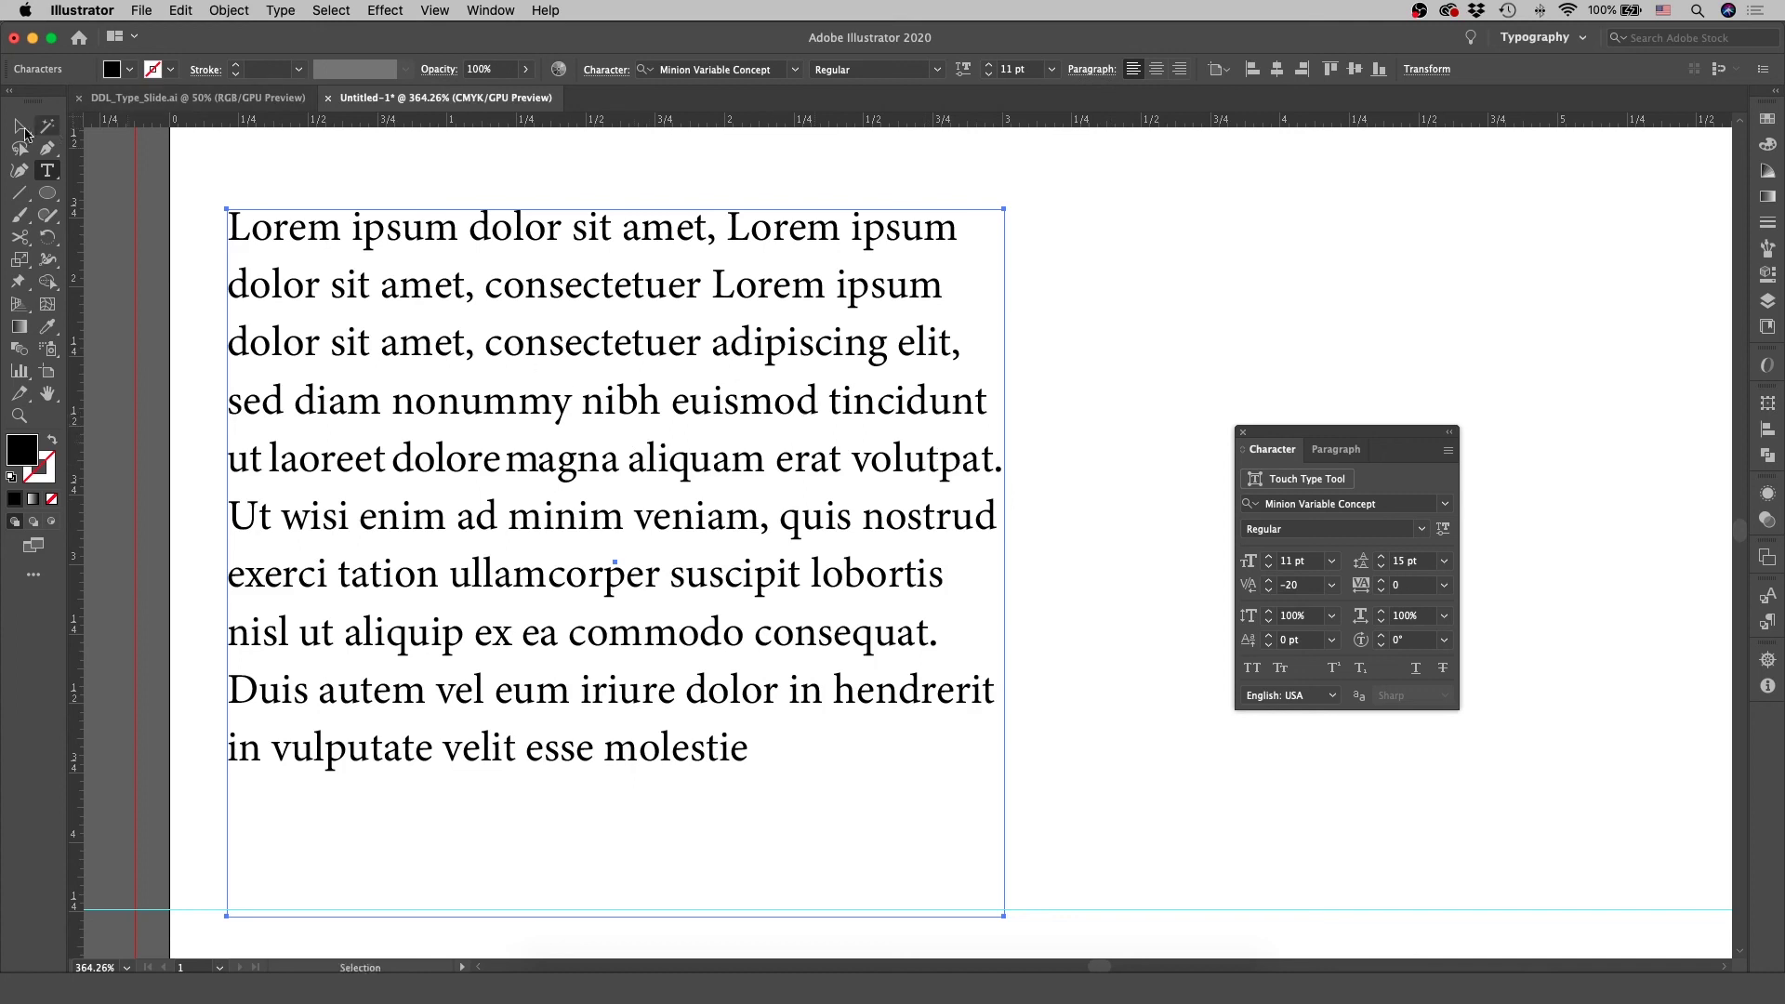